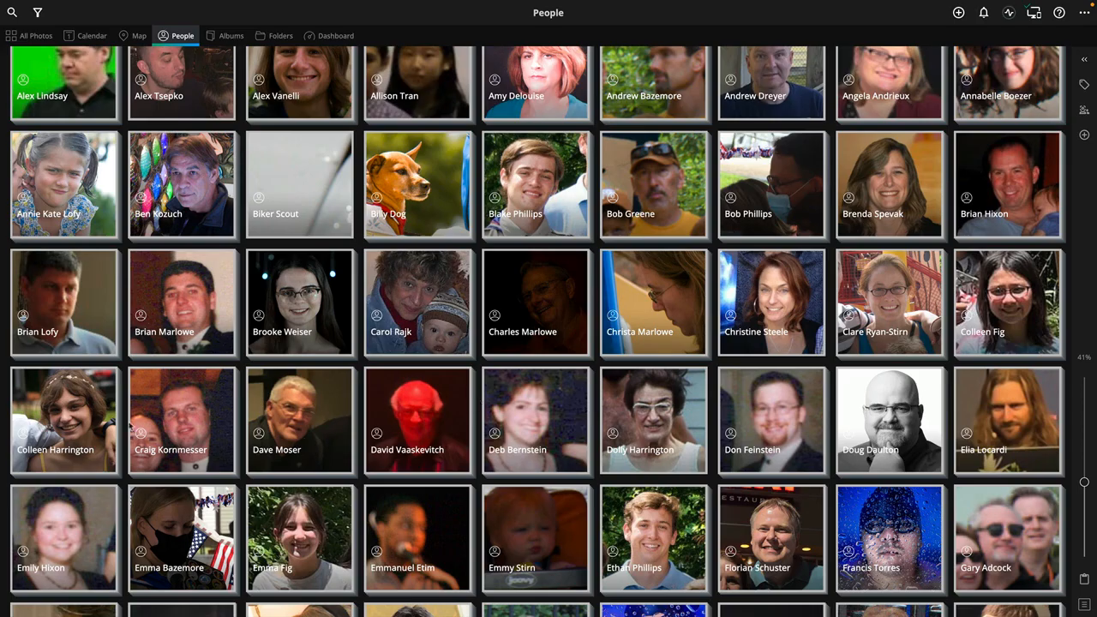
Step: Open the tagged photos of the woman in the first tile of the fourth row, browse them and shrink the thumbnails
{"action": "left_click", "coordinate": [61, 424]}
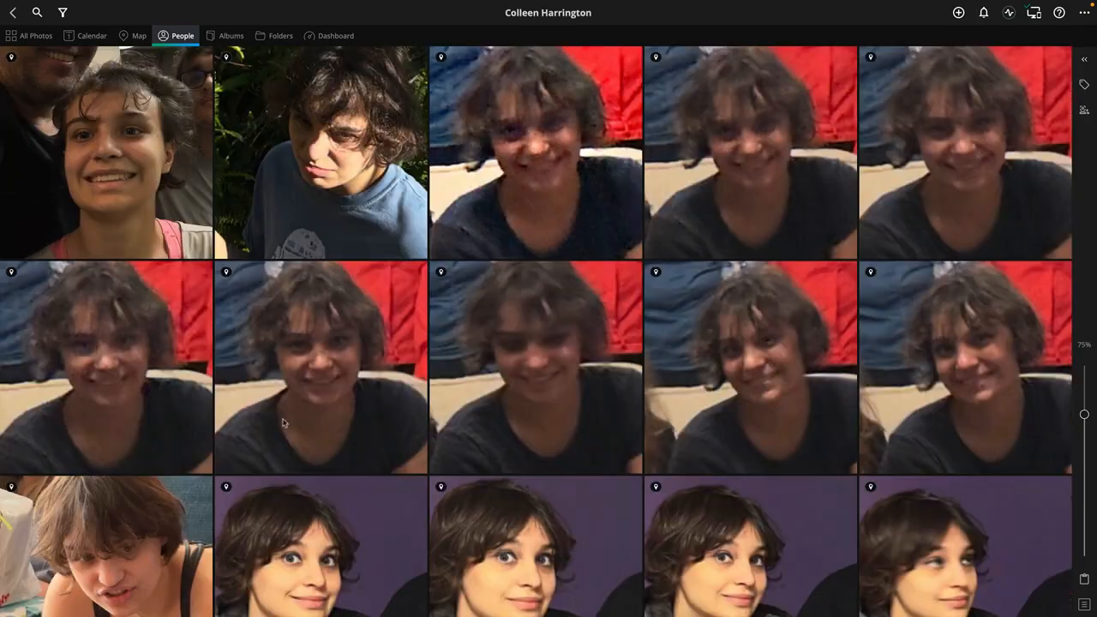
{"action": "scroll", "coordinate": [364, 423], "scroll_direction": "down", "scroll_amount": 4}
{"action": "scroll", "coordinate": [361, 420], "scroll_direction": "down", "scroll_amount": 10}
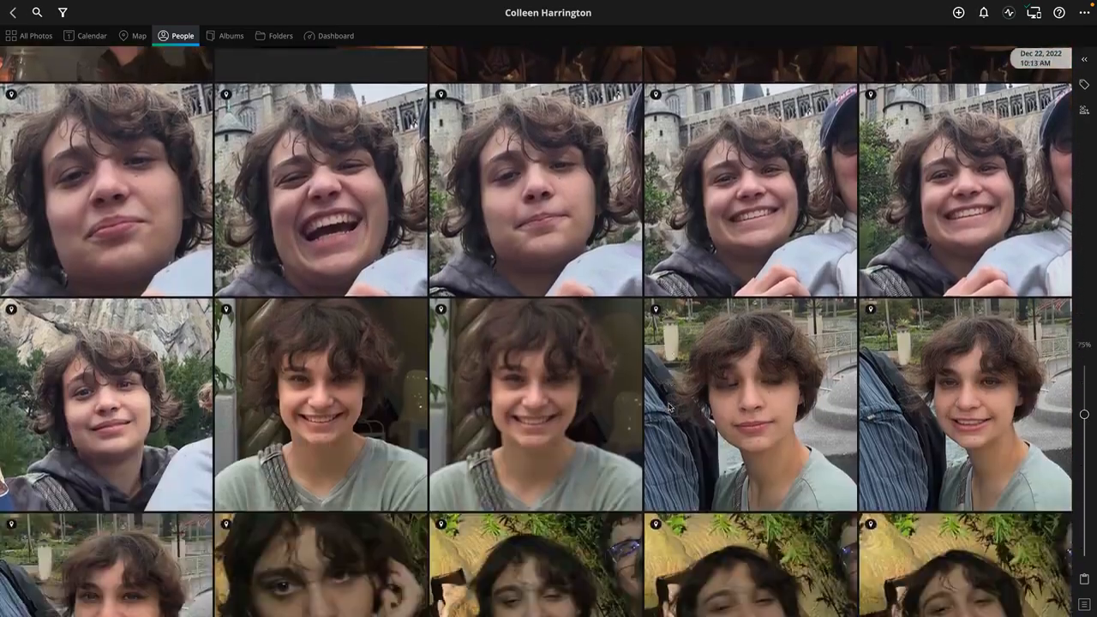
{"action": "left_click_drag", "start_coordinate": [1085, 415], "coordinate": [1087, 530]}
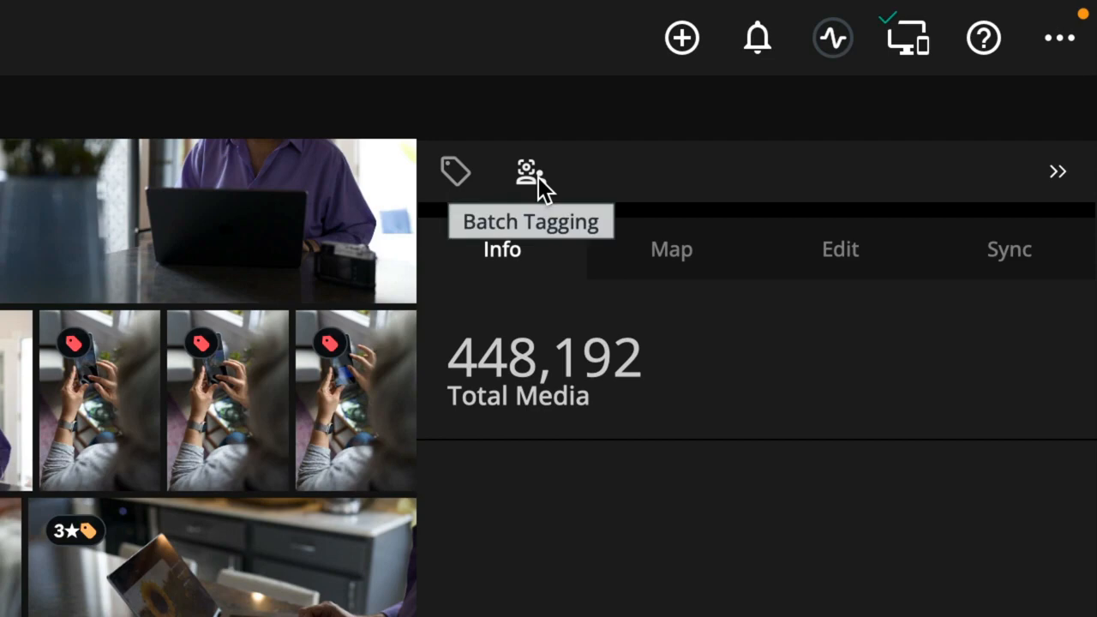
Step: Start Batch Tagging and approve the suggested face matches for the two detected people
{"action": "left_click", "coordinate": [539, 177]}
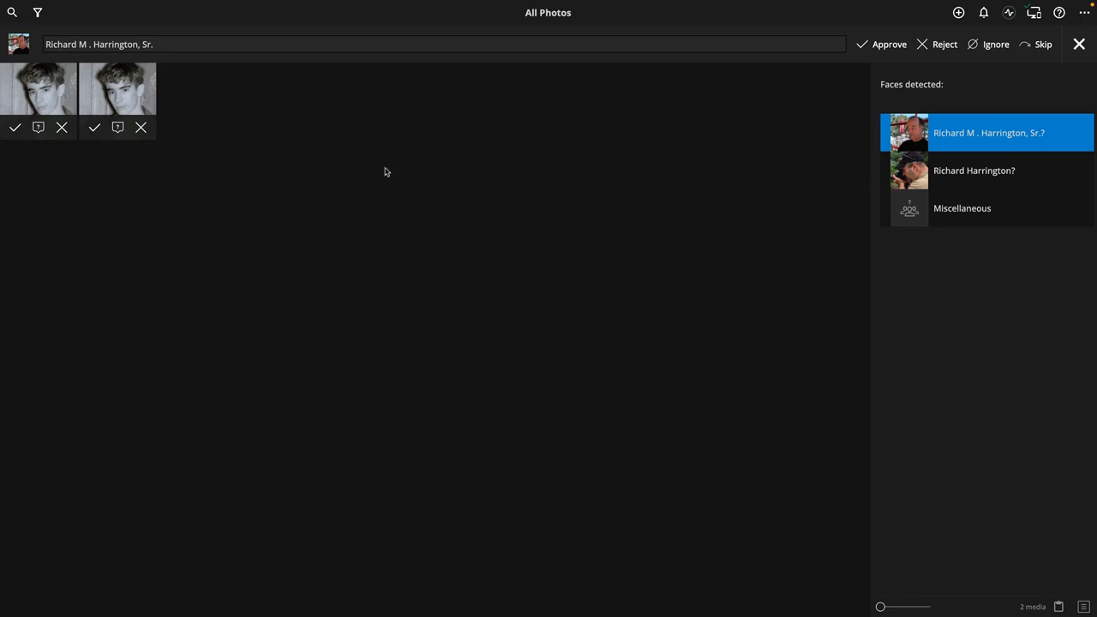
{"action": "left_click", "coordinate": [118, 138]}
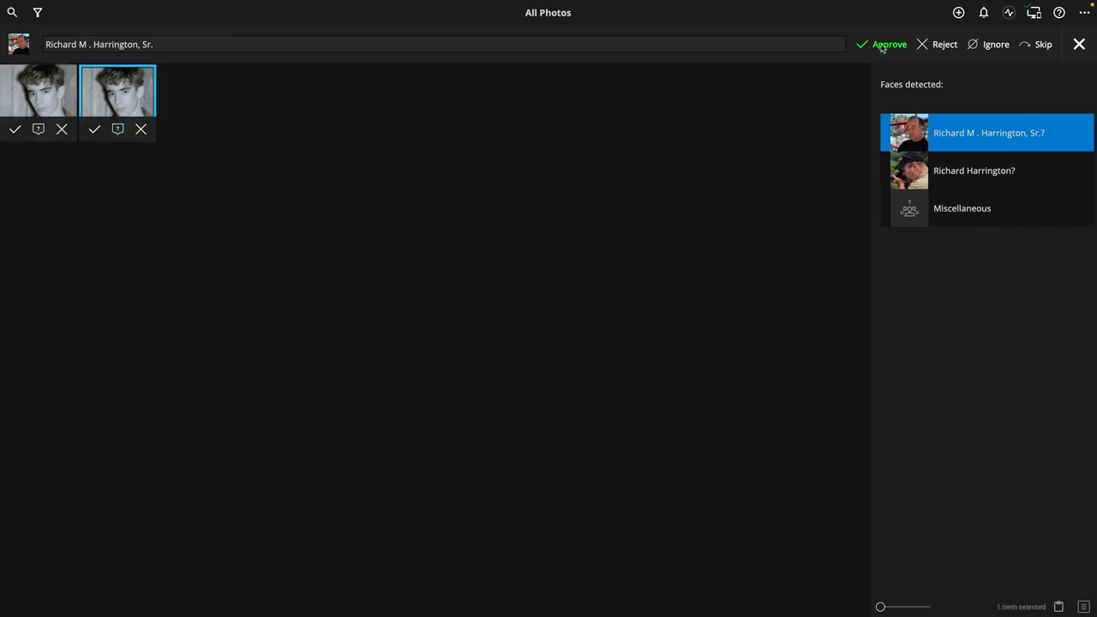
{"action": "left_click", "coordinate": [882, 44]}
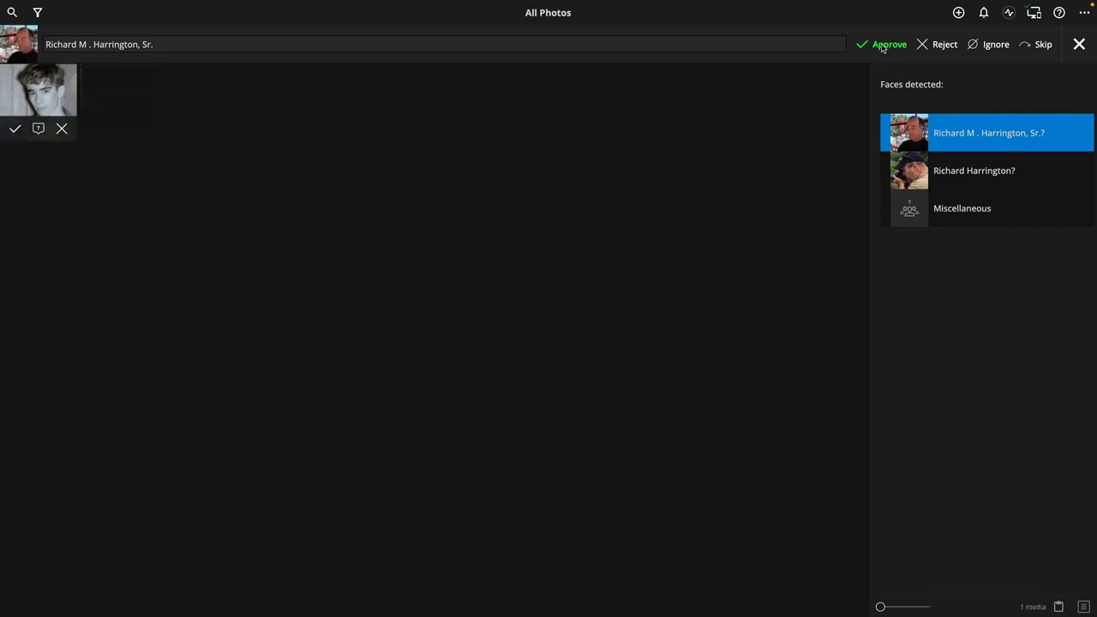
{"action": "left_click", "coordinate": [883, 45]}
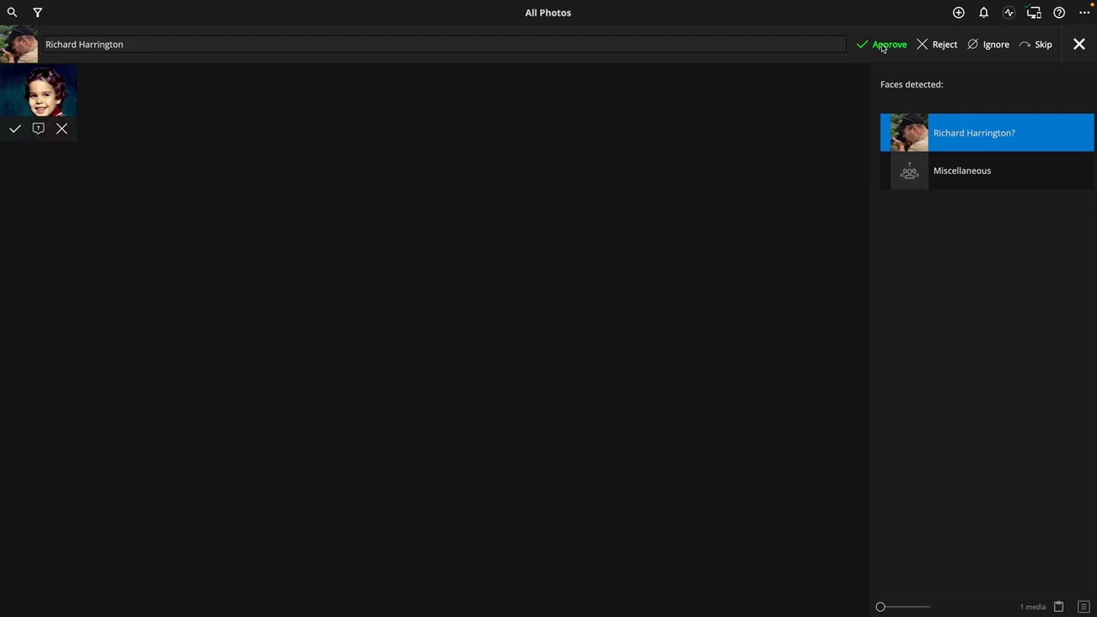
{"action": "left_click", "coordinate": [883, 45]}
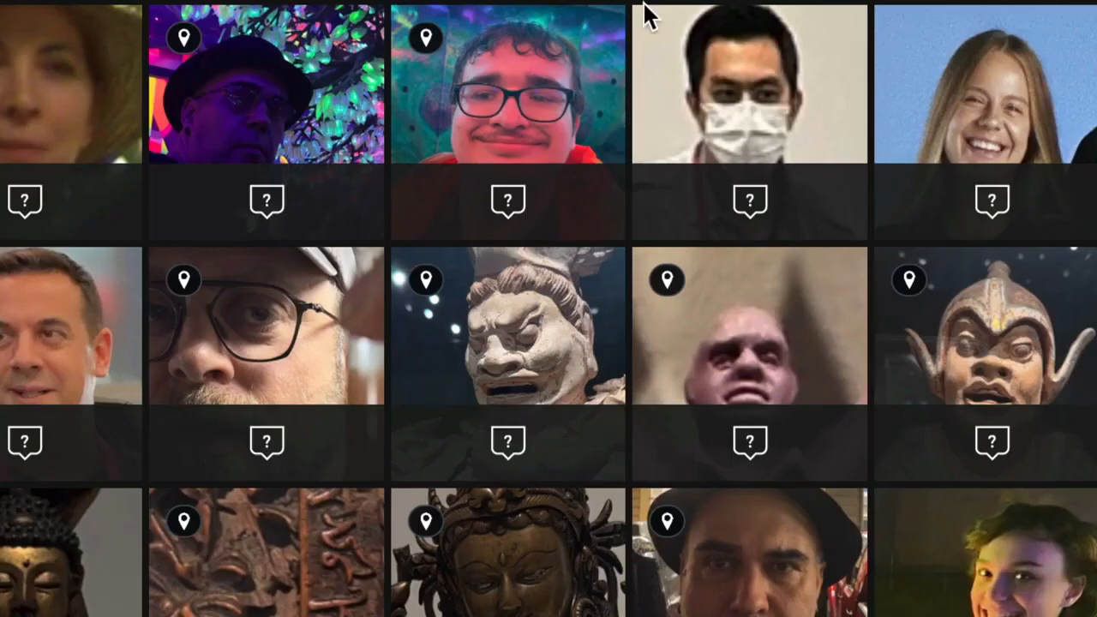
Step: Identify the unnamed face of the young man with glasses and a red jacket as the first suggested person
{"action": "left_click", "coordinate": [508, 202]}
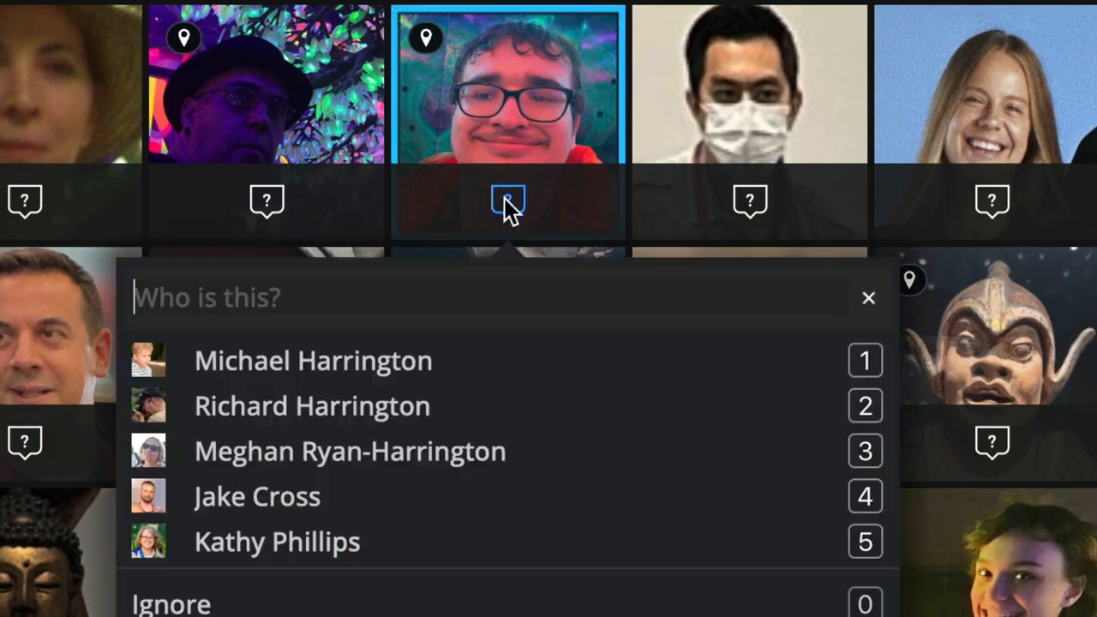
{"action": "left_click", "coordinate": [404, 362]}
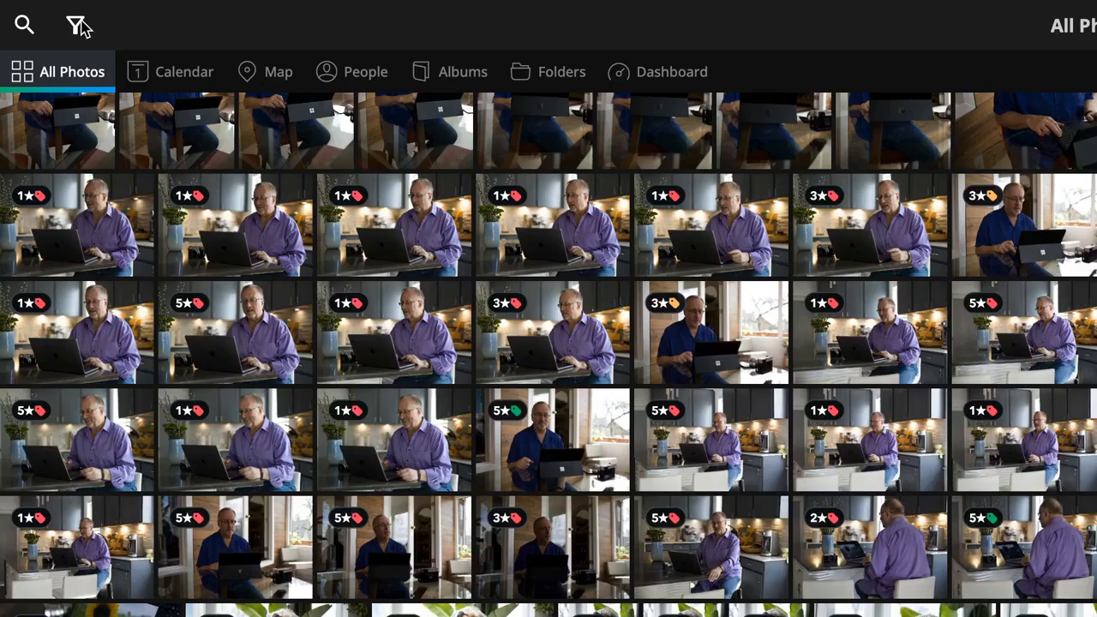
Step: Filter all photos by person, searching the people list for the first family member and selecting that person
{"action": "left_click", "coordinate": [37, 13]}
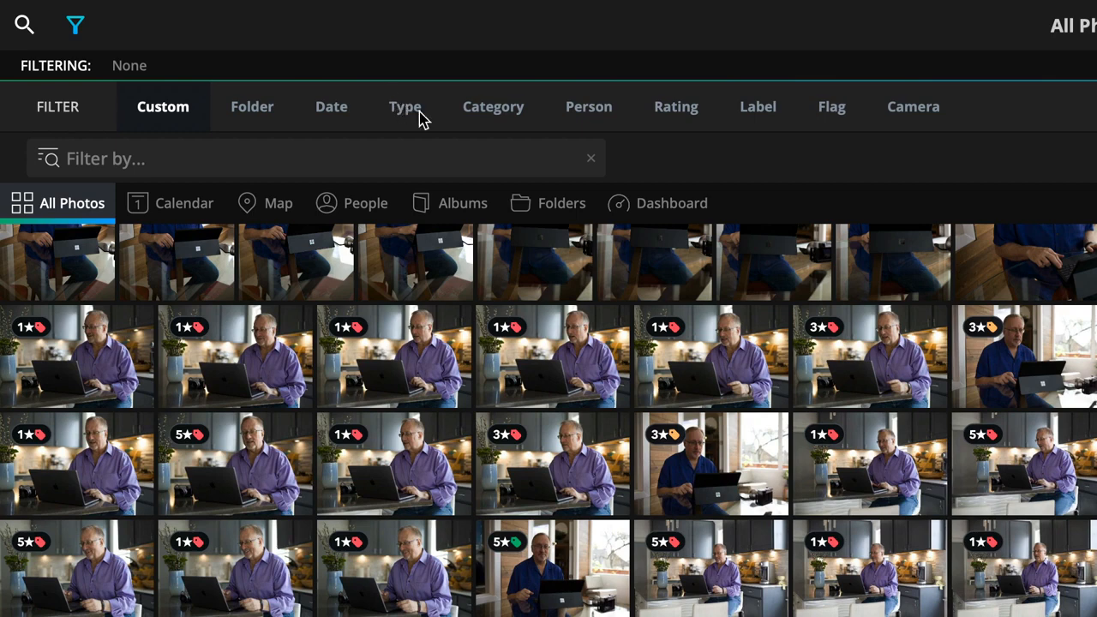
{"action": "left_click", "coordinate": [603, 112]}
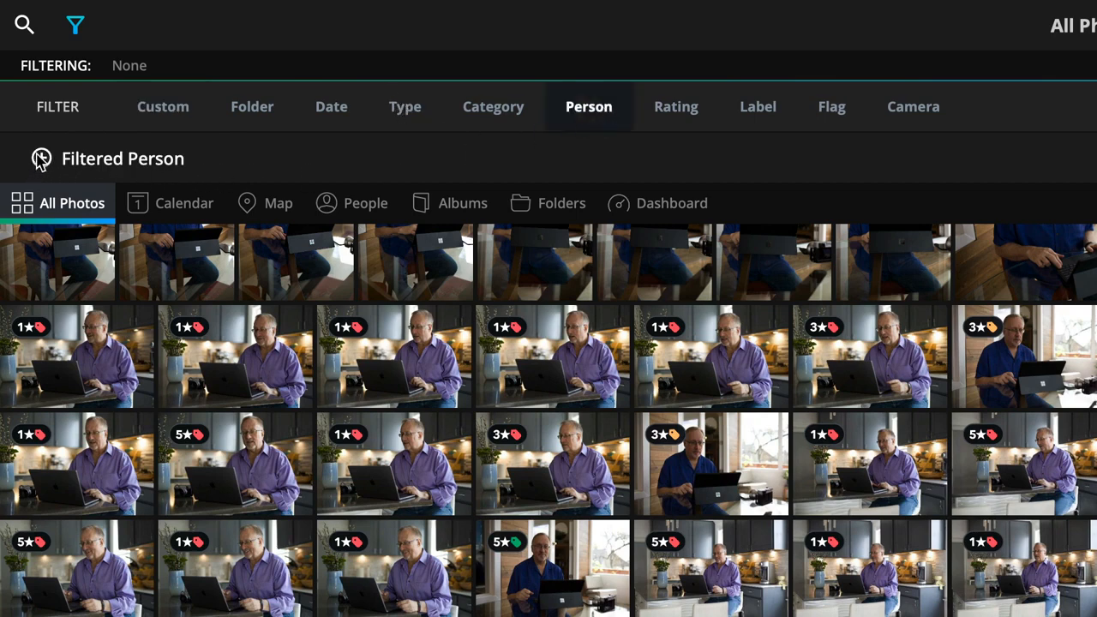
{"action": "left_click", "coordinate": [40, 160]}
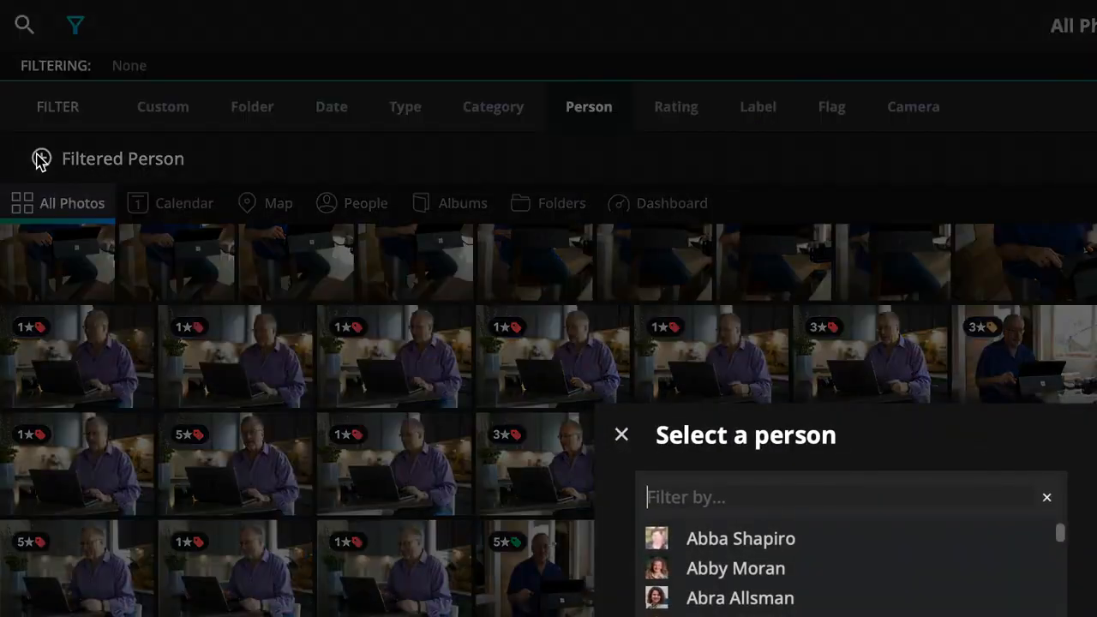
{"action": "type", "text": "coll"}
{"action": "type", "text": "e"}
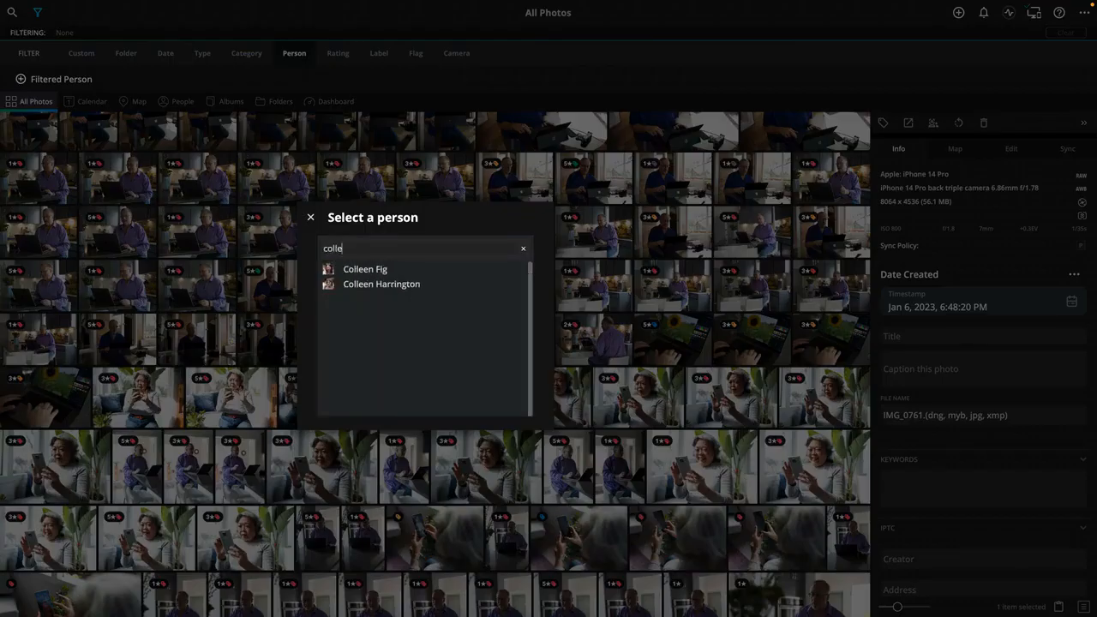
{"action": "left_click", "coordinate": [381, 285]}
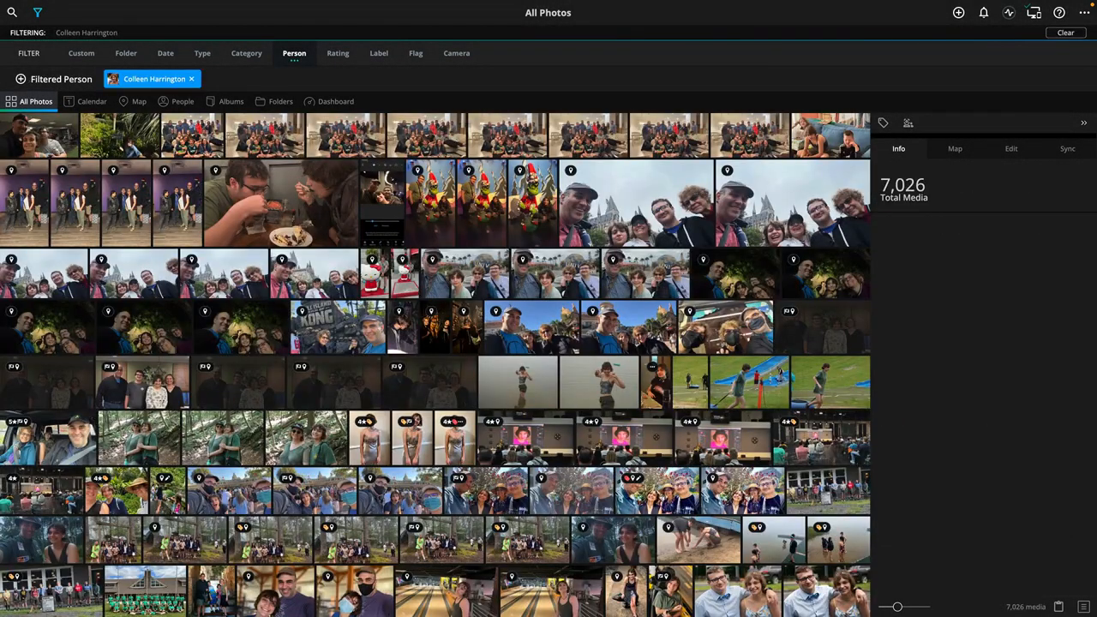
Step: Add a second family member to the person filter, searching the people list by the shared surname
{"action": "left_click", "coordinate": [20, 79]}
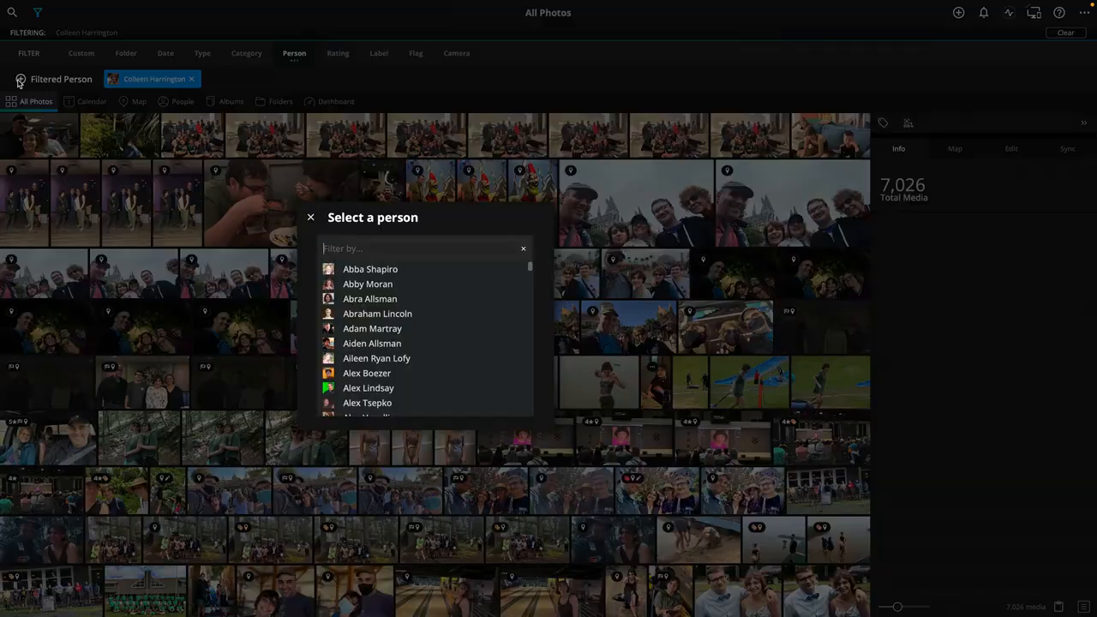
{"action": "type", "text": "coll"}
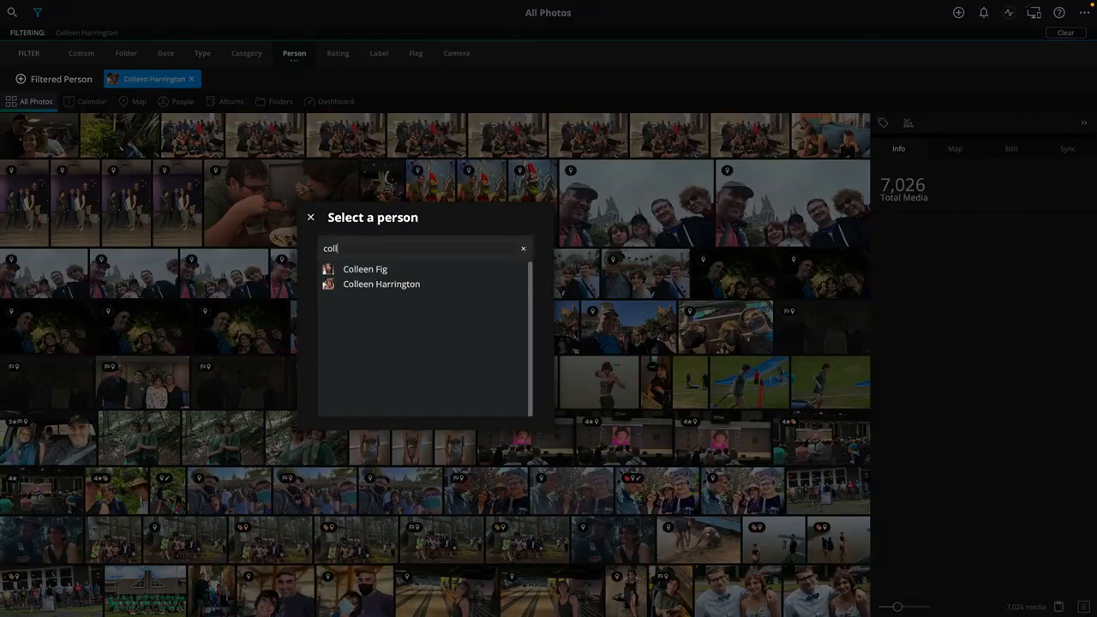
{"action": "key", "text": "BackSpace"}
{"action": "key", "text": "BackSpace"}
{"action": "key", "text": "BackSpace"}
{"action": "key", "text": "BackSpace"}
{"action": "type", "text": "harring"}
{"action": "left_click", "coordinate": [415, 314]}
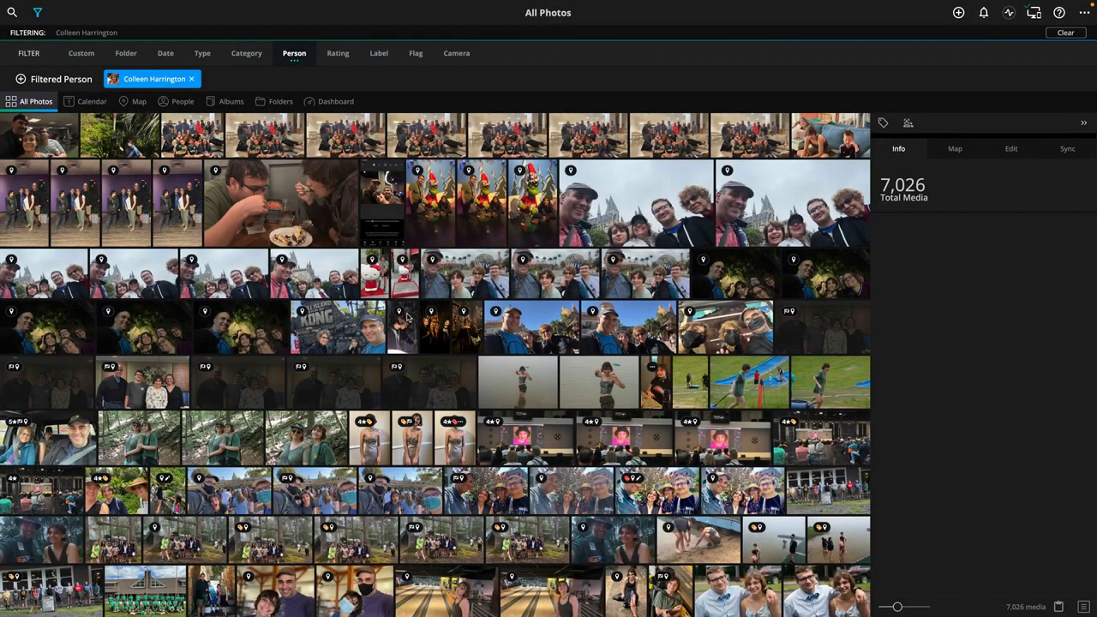
Step: Add two more family members with the same surname to the person filter
{"action": "left_click", "coordinate": [21, 78]}
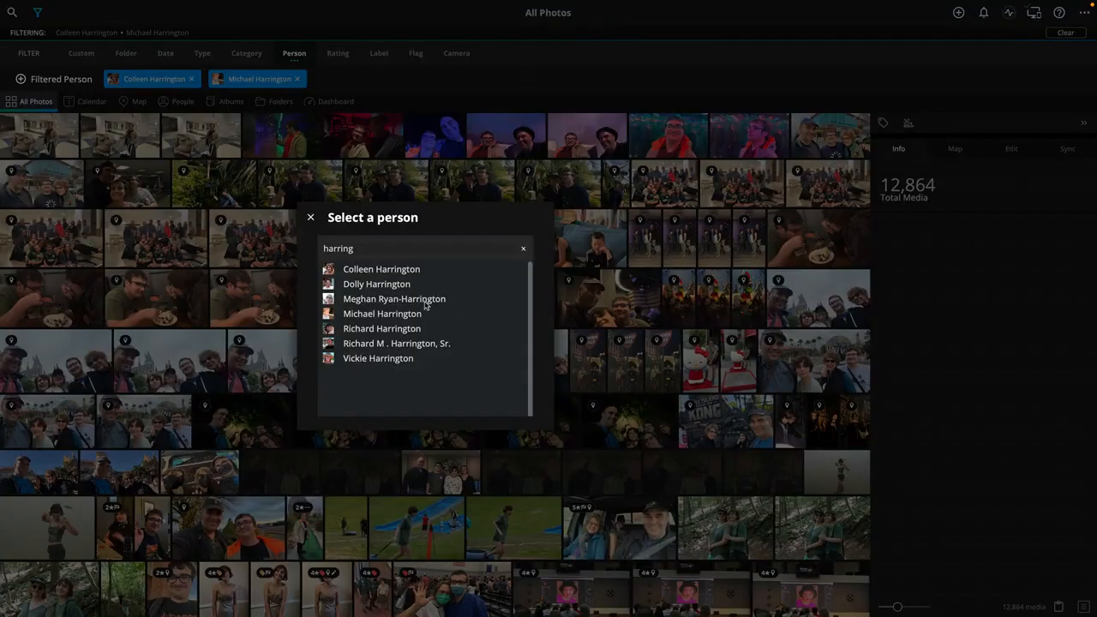
{"action": "left_click", "coordinate": [426, 300]}
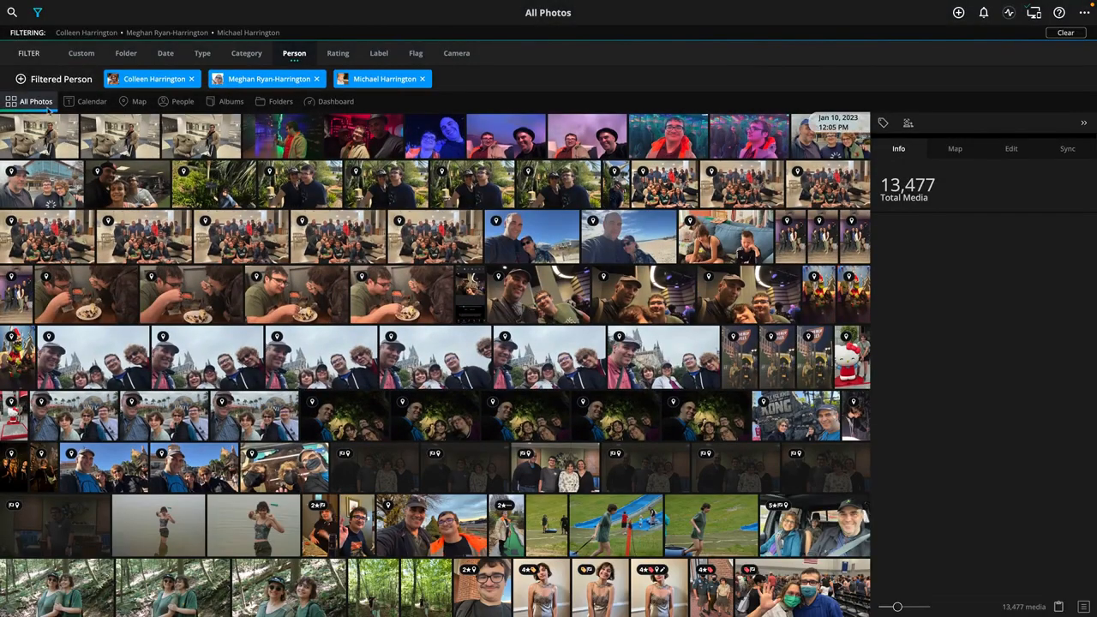
{"action": "left_click", "coordinate": [38, 80]}
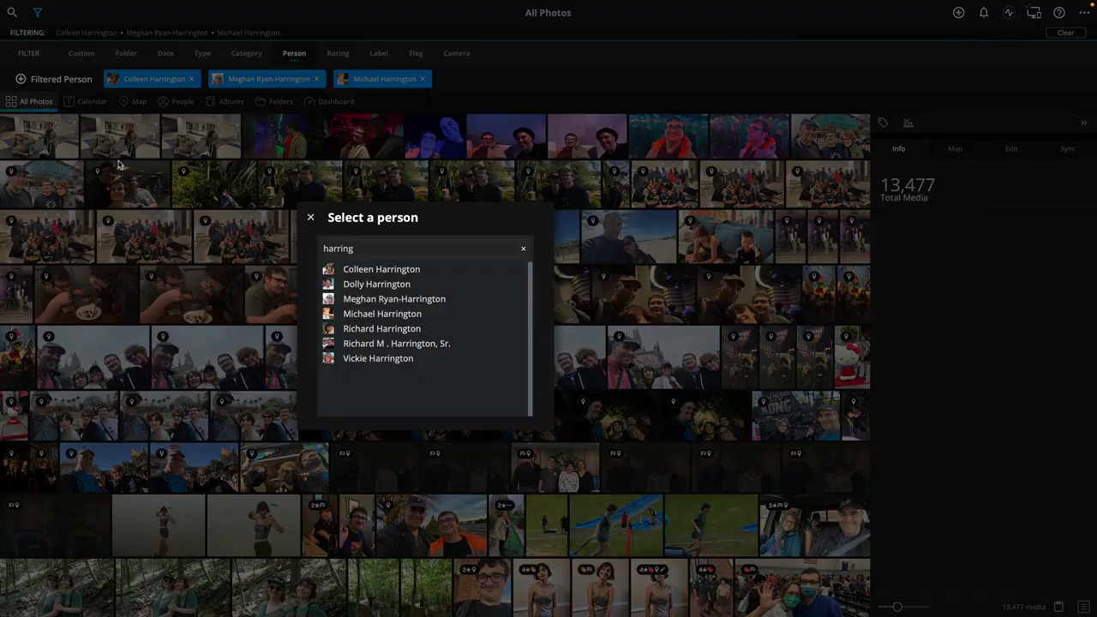
{"action": "left_click", "coordinate": [388, 330]}
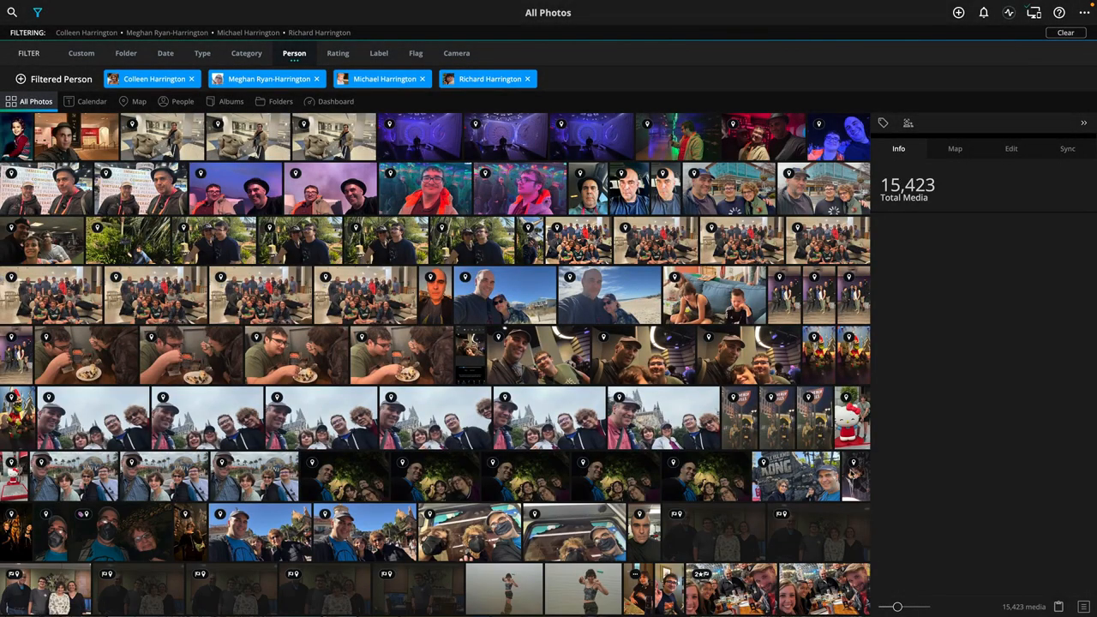
Step: Reduce the thumbnail size and narrow the family photos to those dated Last year
{"action": "left_click_drag", "start_coordinate": [898, 606], "coordinate": [886, 608]}
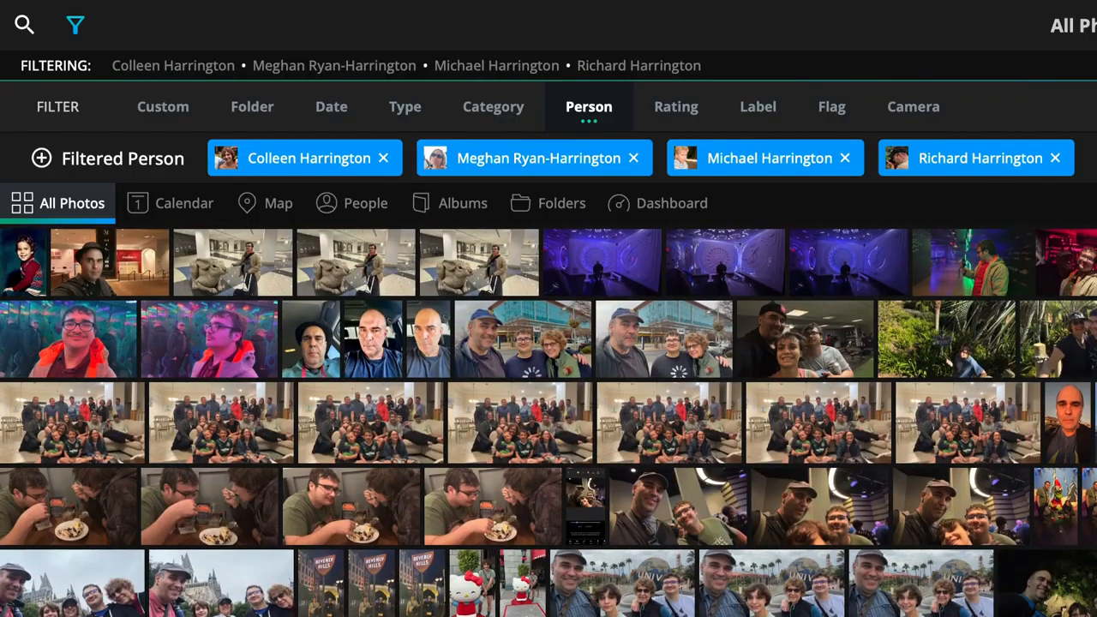
{"action": "scroll", "coordinate": [393, 583], "scroll_direction": "down", "scroll_amount": 1}
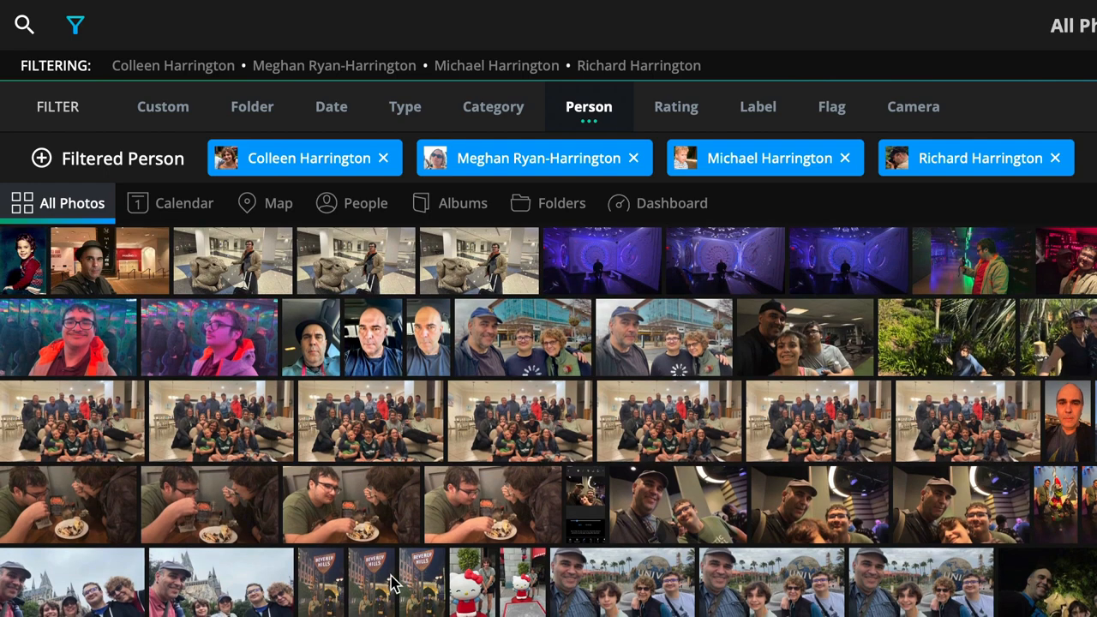
{"action": "scroll", "coordinate": [418, 466], "scroll_direction": "down", "scroll_amount": 1}
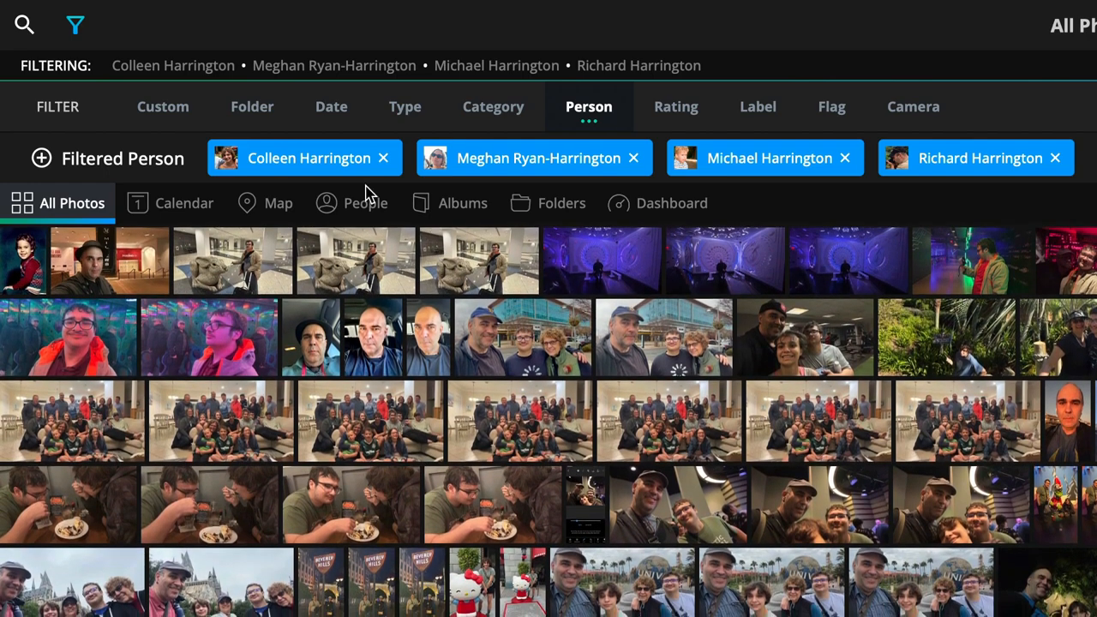
{"action": "left_click", "coordinate": [336, 107]}
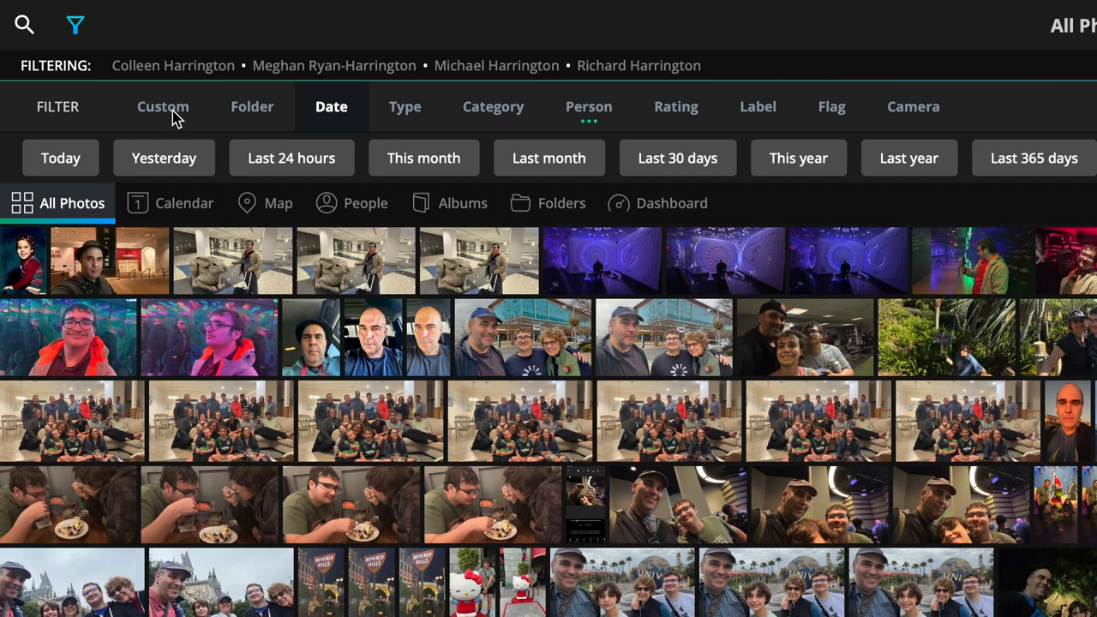
{"action": "left_click", "coordinate": [894, 167]}
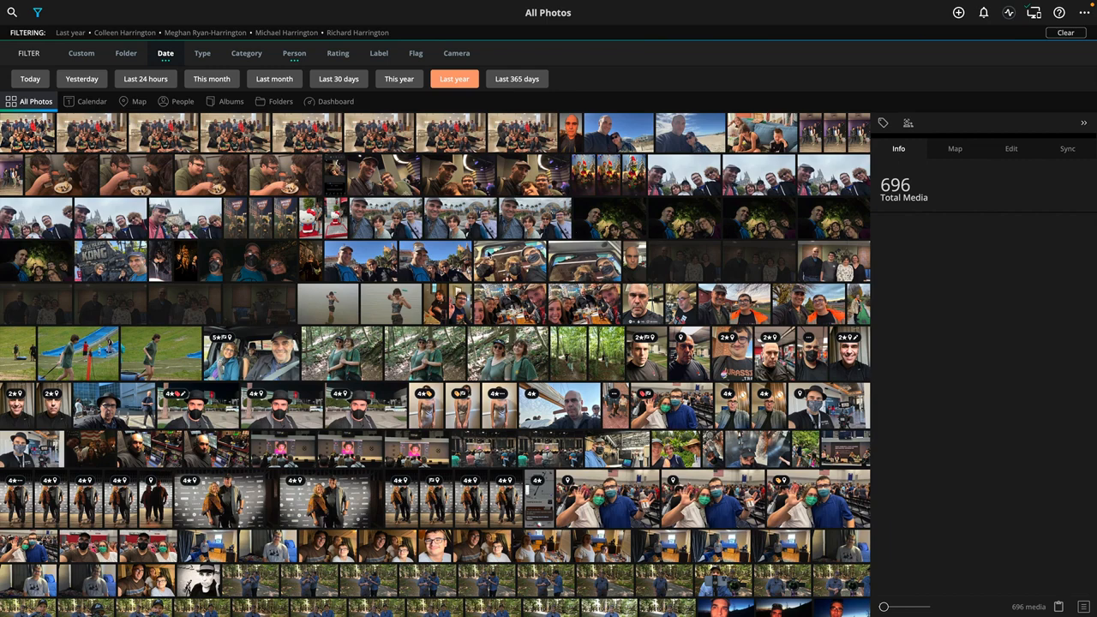
Step: Select all the filtered photos and add them to a new top-level album named "Photo Book 2022"
{"action": "key", "text": "ctrl+a"}
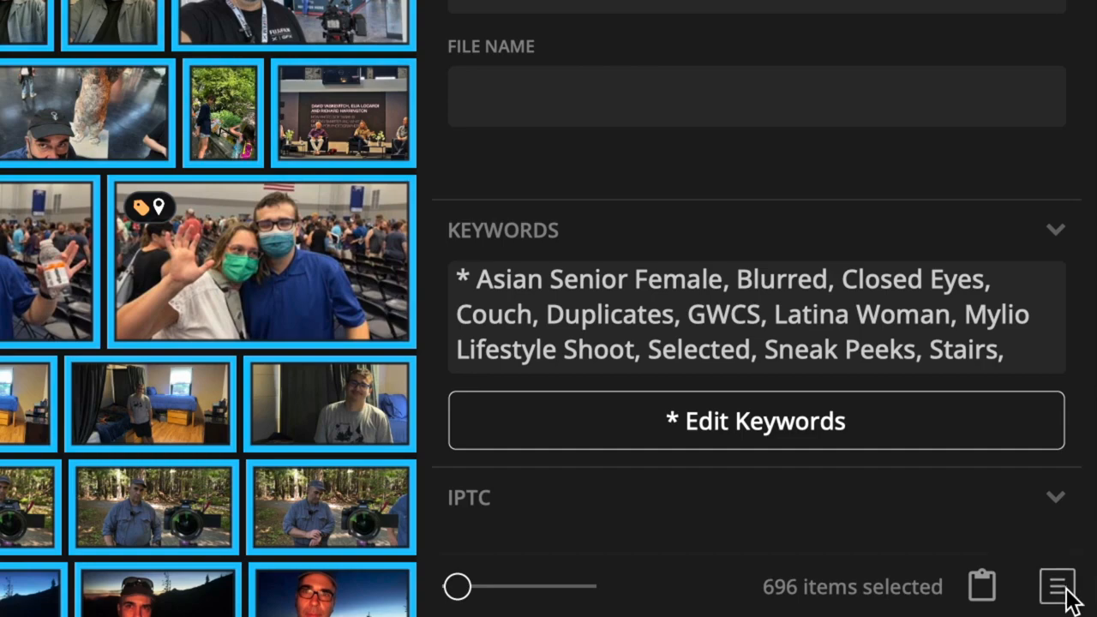
{"action": "left_click", "coordinate": [1060, 588]}
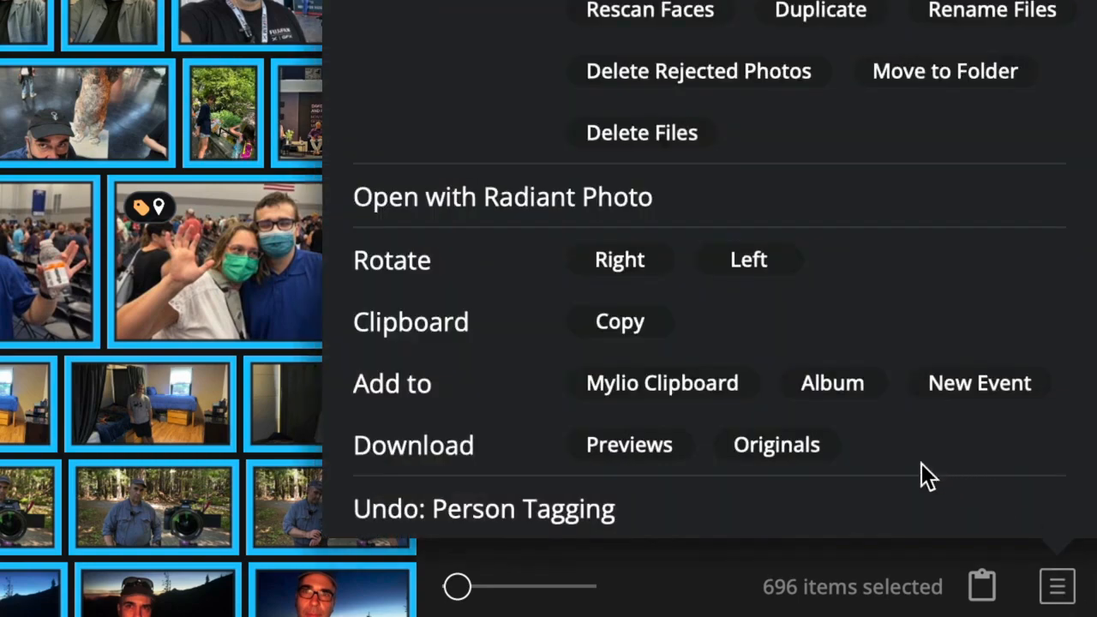
{"action": "left_click", "coordinate": [833, 383]}
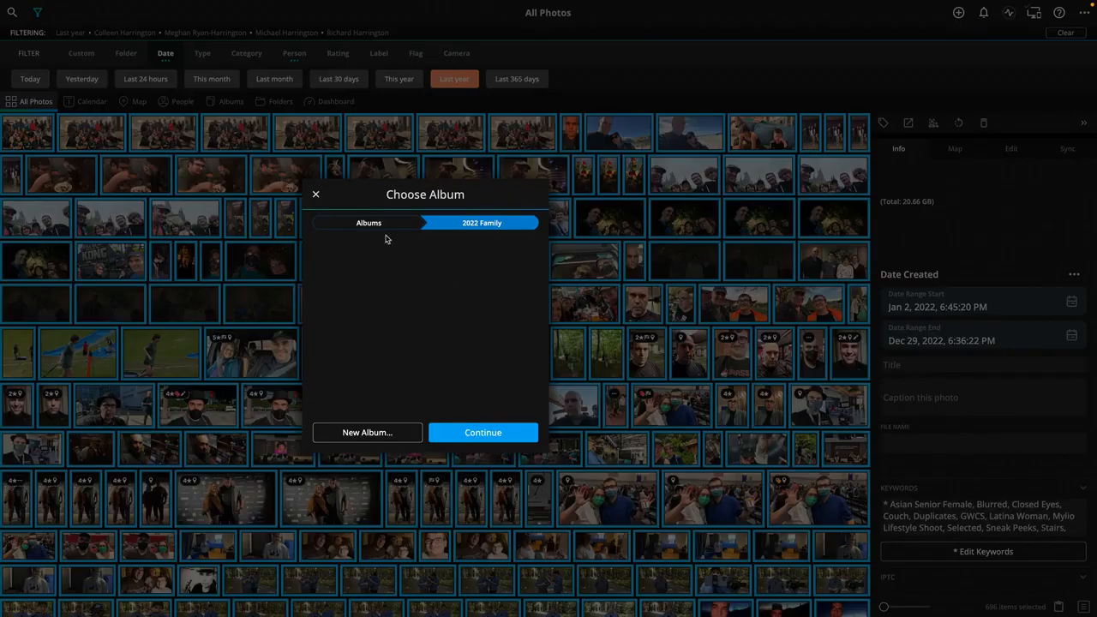
{"action": "left_click", "coordinate": [367, 225]}
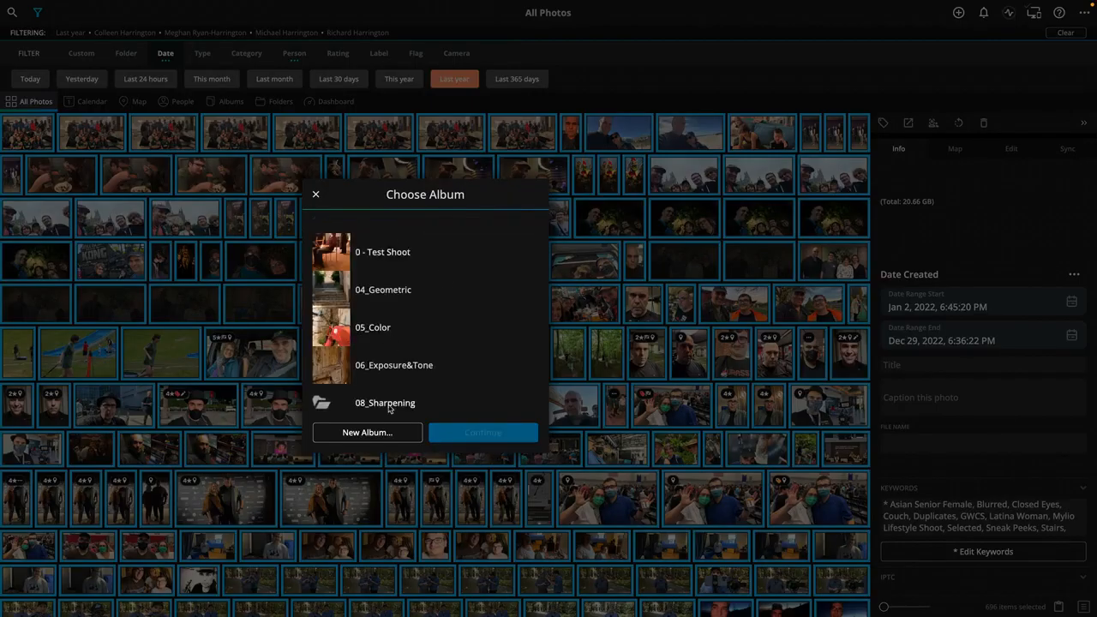
{"action": "left_click", "coordinate": [367, 433]}
{"action": "type", "text": "Photo B"}
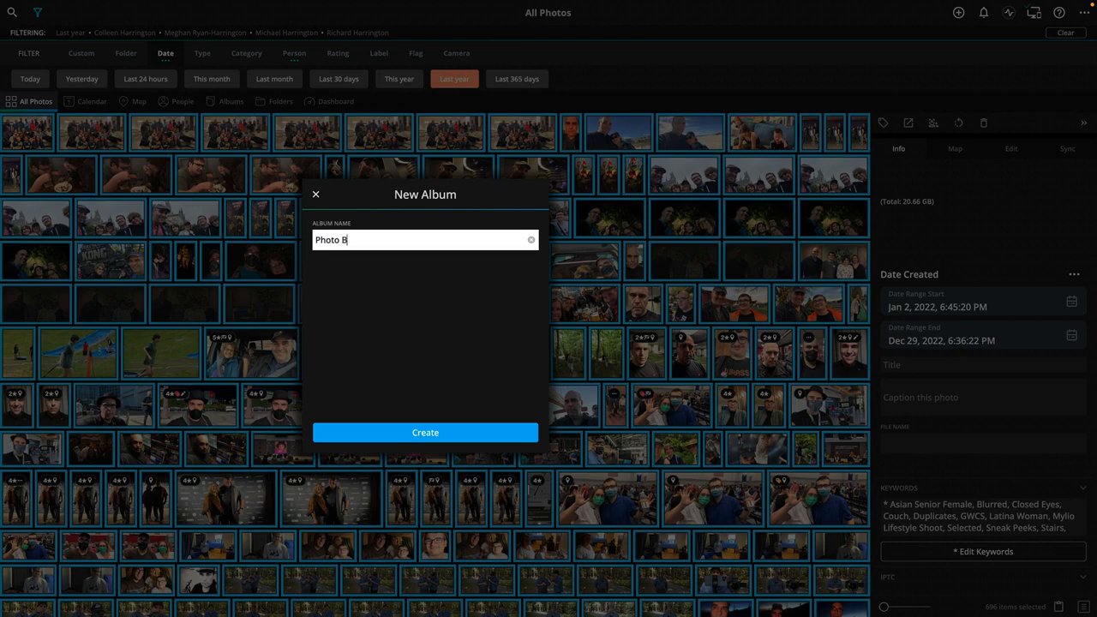
{"action": "type", "text": "ook 2022"}
{"action": "left_click", "coordinate": [446, 434]}
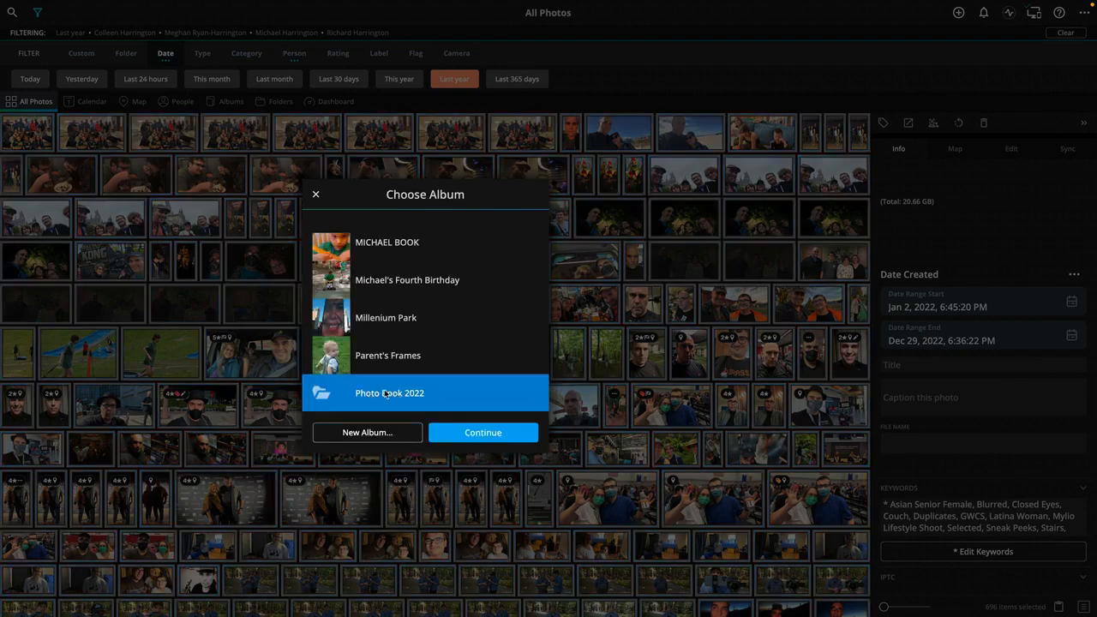
{"action": "left_click", "coordinate": [476, 435]}
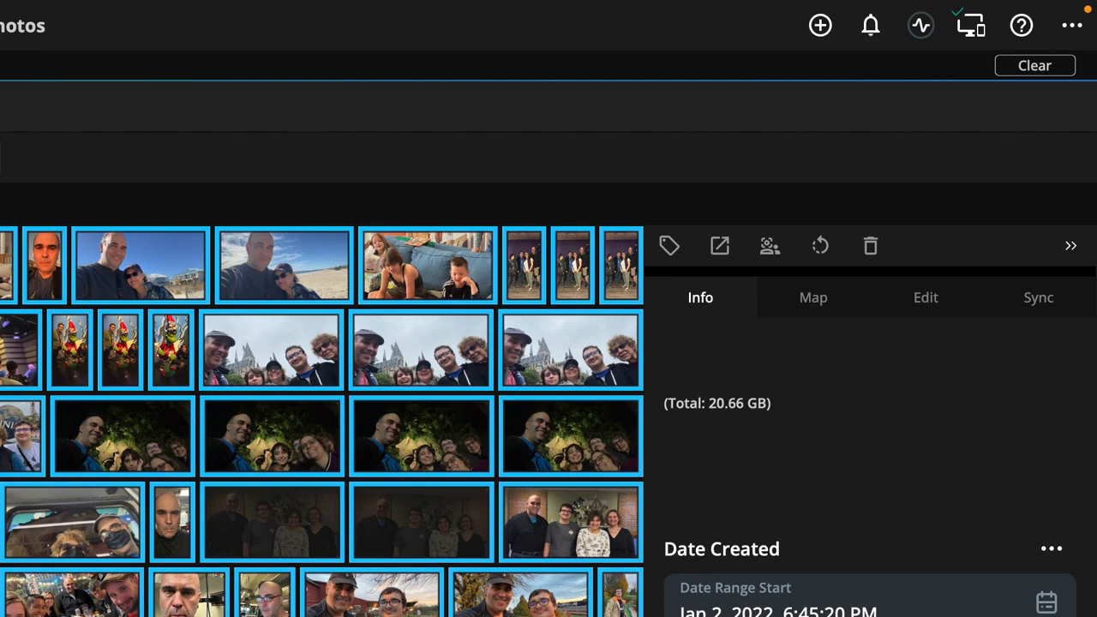
{"action": "scroll", "coordinate": [468, 326], "scroll_direction": "up", "scroll_amount": 1}
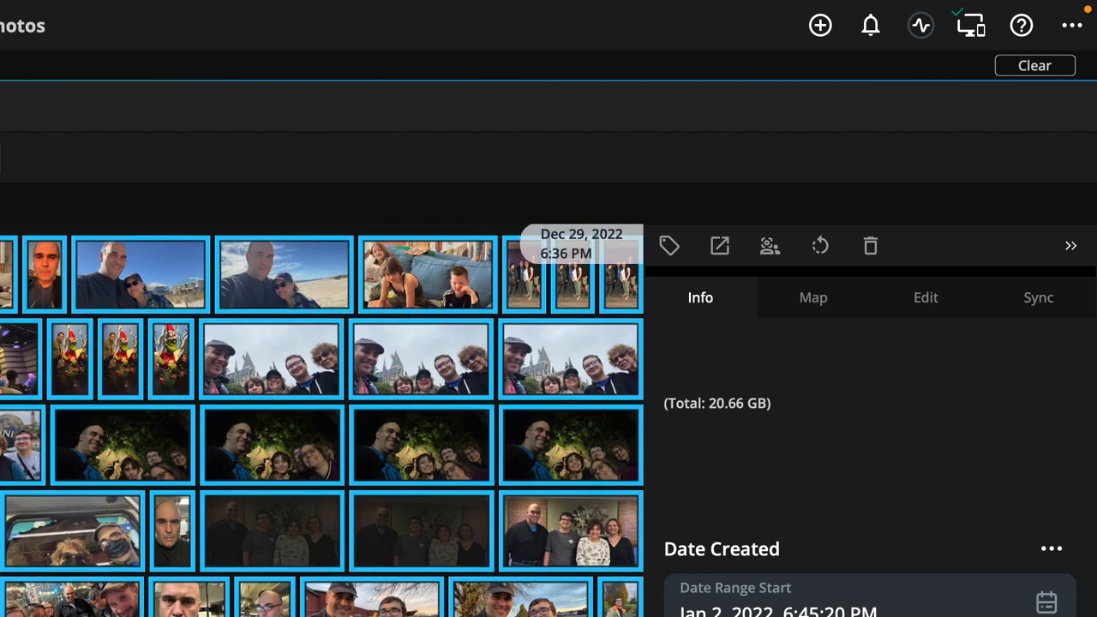
Step: Clear all active filters and show the albums overview with the filter bar hidden
{"action": "left_click", "coordinate": [1035, 66]}
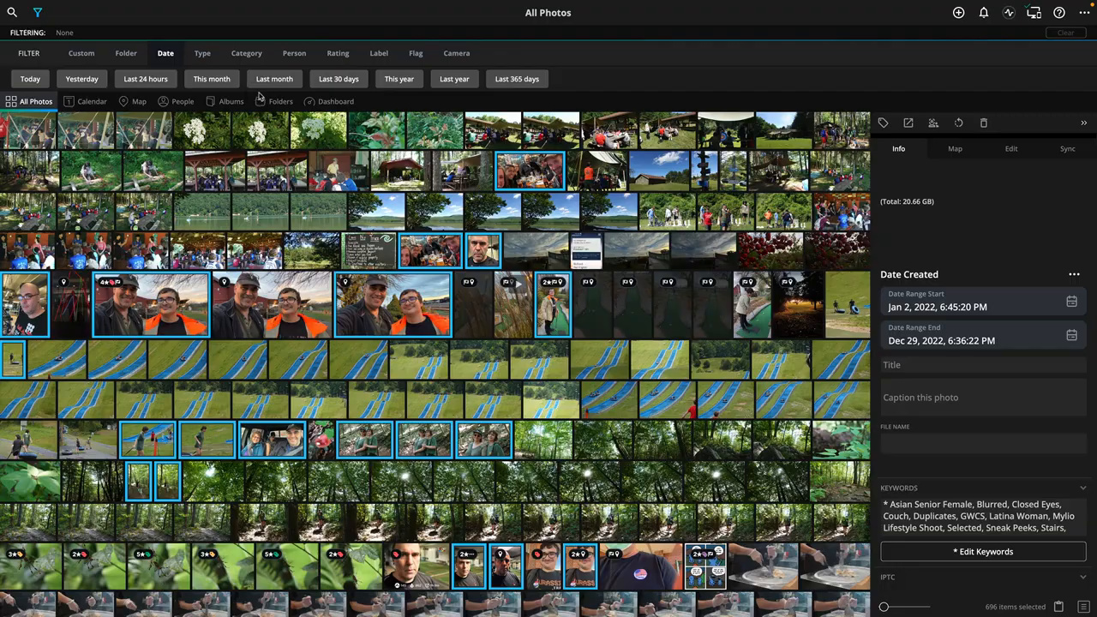
{"action": "left_click", "coordinate": [238, 106]}
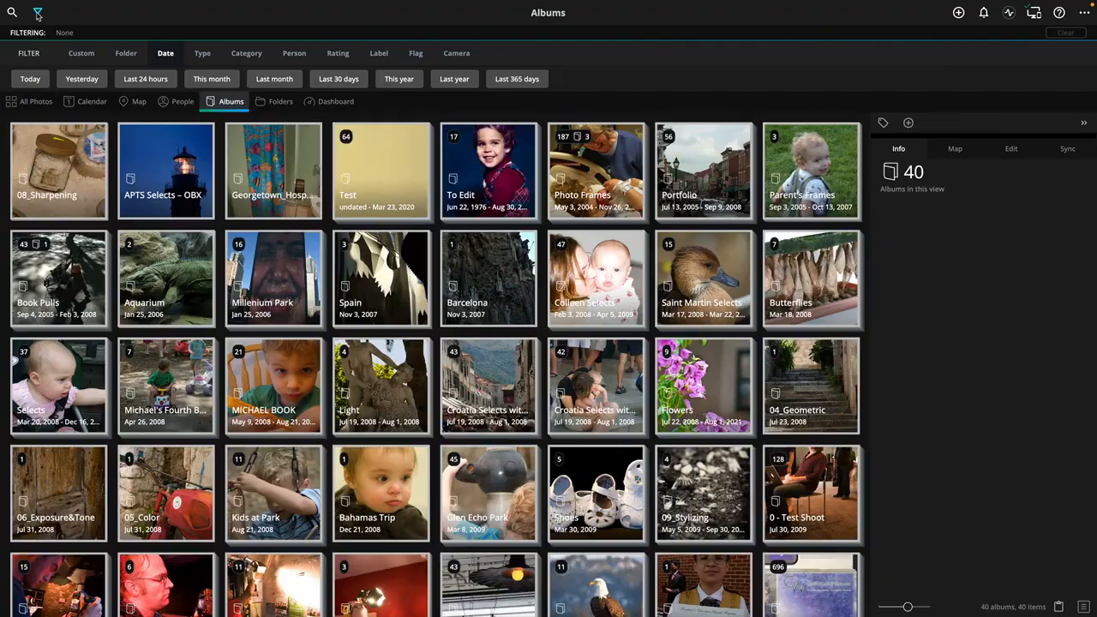
{"action": "left_click", "coordinate": [38, 13]}
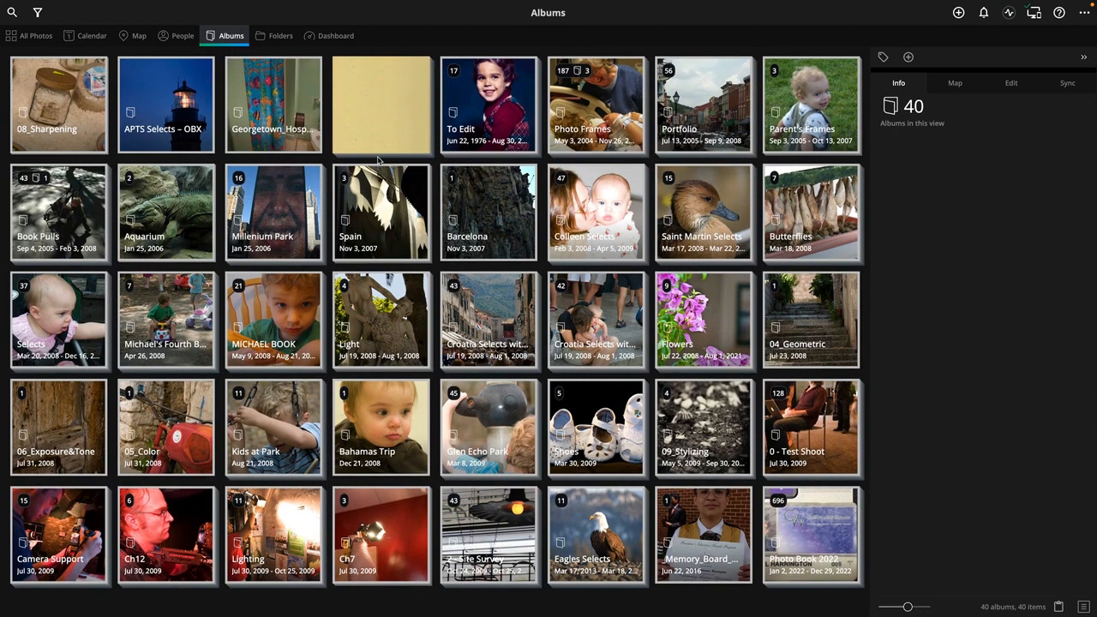
Step: Open the Photo Book 2022 album and reduce the thumbnail size to show many more photos at once
{"action": "left_click", "coordinate": [1084, 12]}
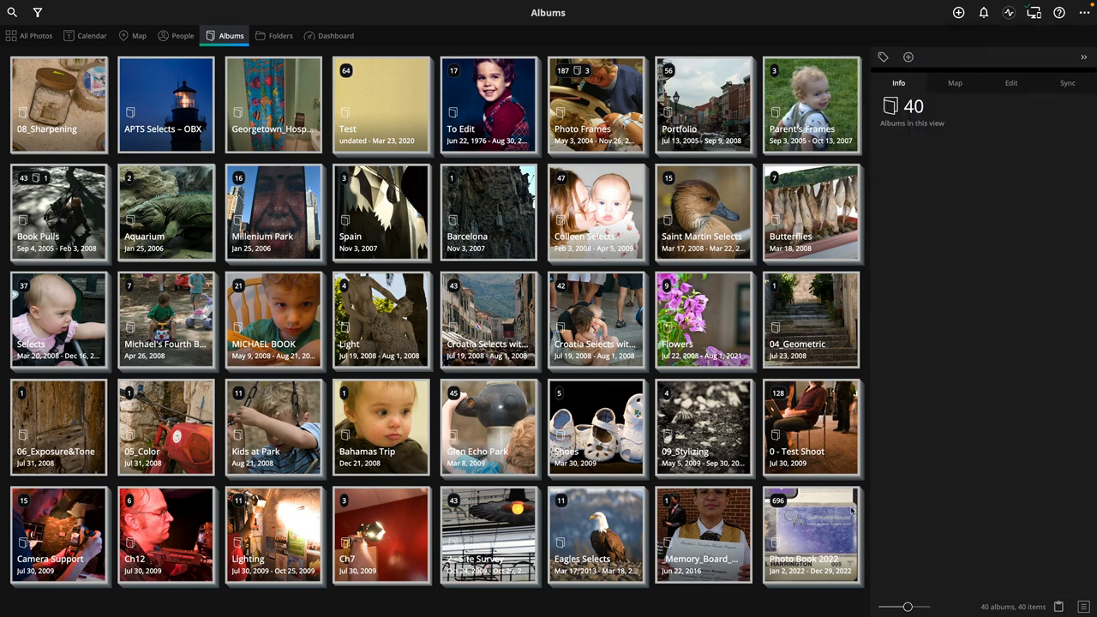
{"action": "left_click", "coordinate": [809, 526]}
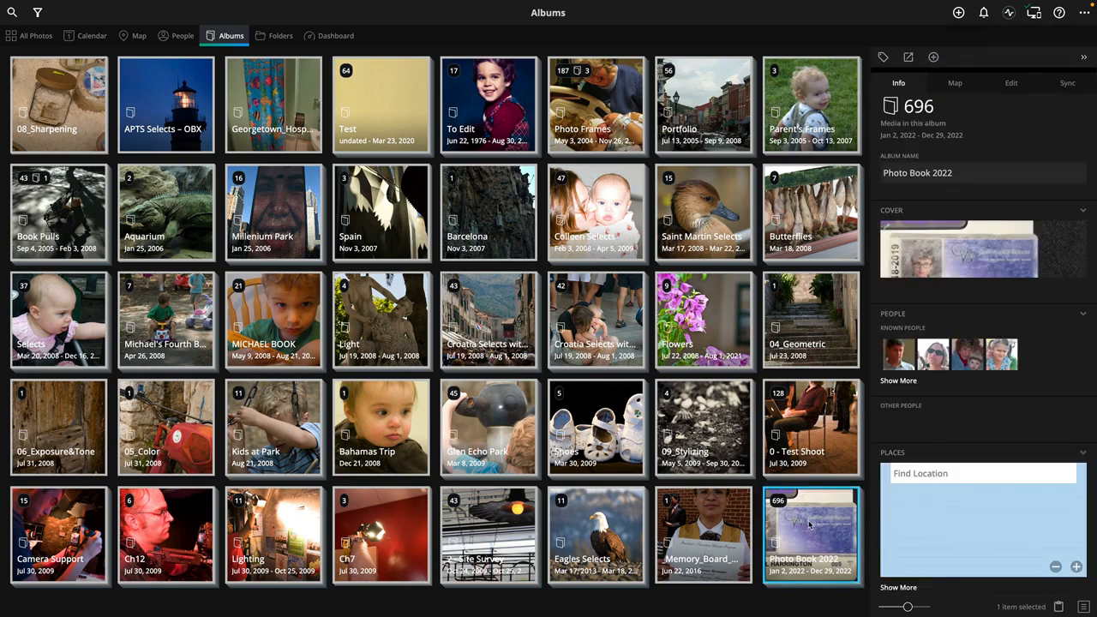
{"action": "double_click", "coordinate": [808, 526]}
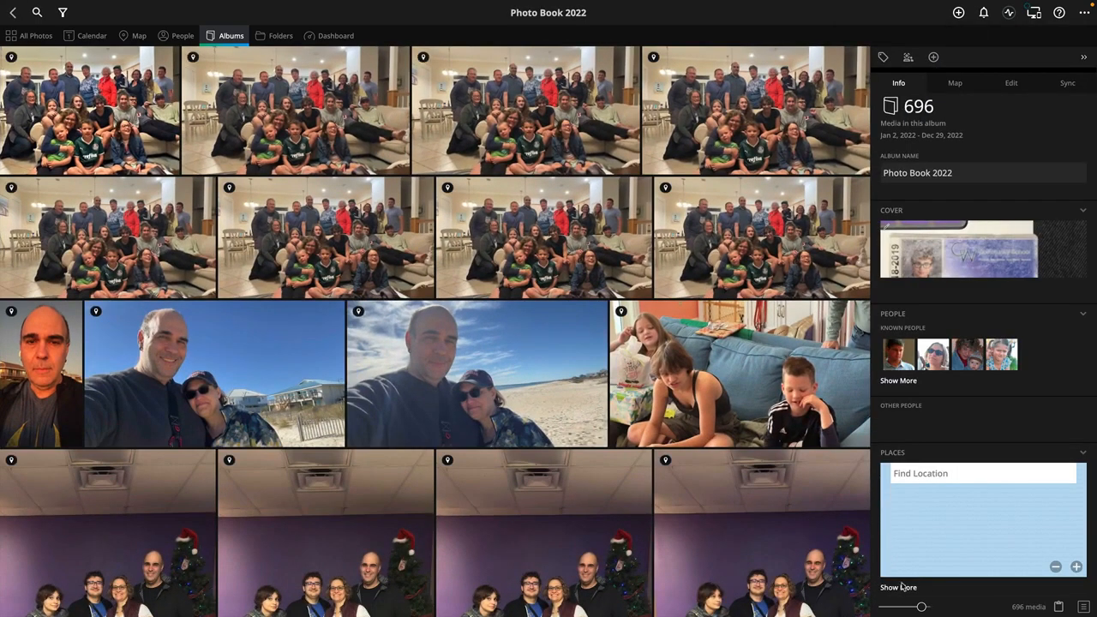
{"action": "left_click_drag", "start_coordinate": [921, 607], "coordinate": [889, 607]}
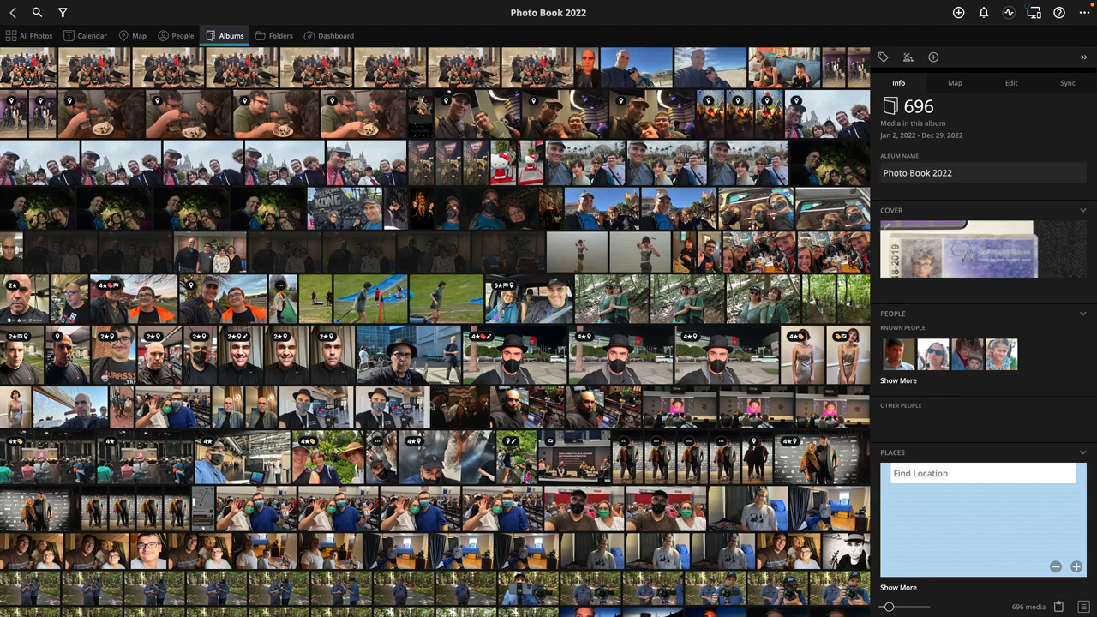
Step: Look through the Photo Book 2022 album for photos that do not belong in the book
{"action": "scroll", "coordinate": [436, 333], "scroll_direction": "up", "scroll_amount": 1}
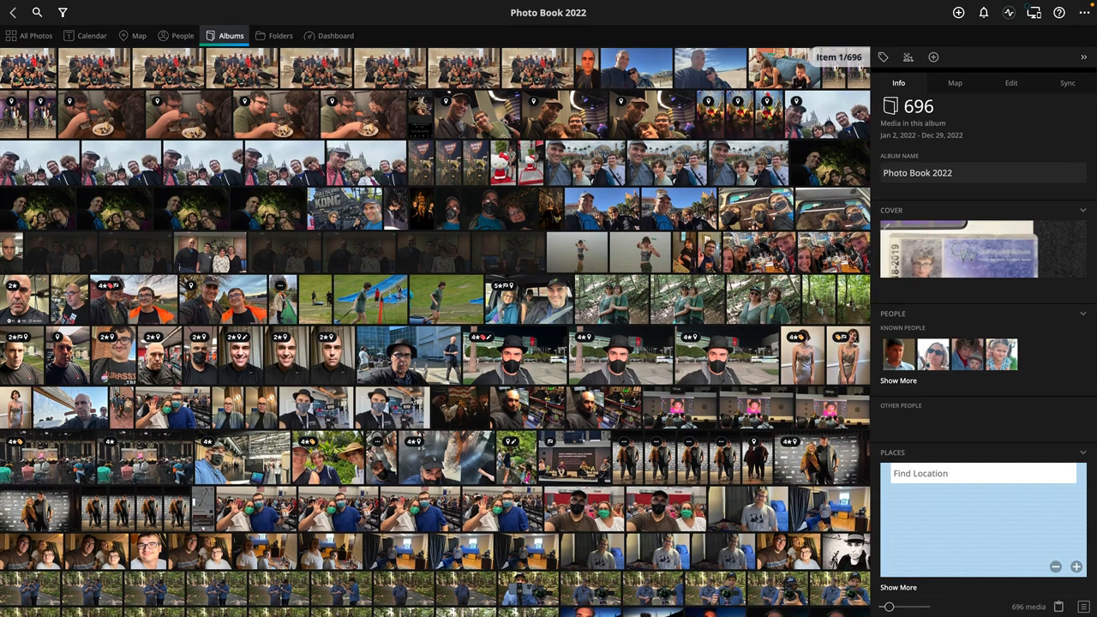
{"action": "scroll", "coordinate": [414, 399], "scroll_direction": "down", "scroll_amount": 10}
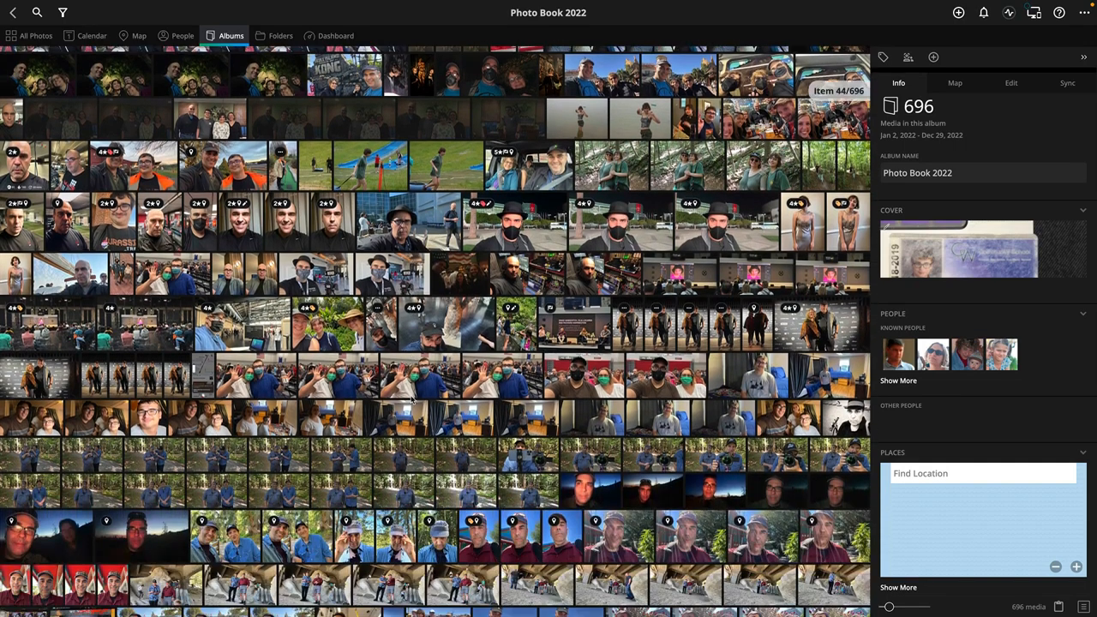
{"action": "scroll", "coordinate": [414, 399], "scroll_direction": "down", "scroll_amount": 2}
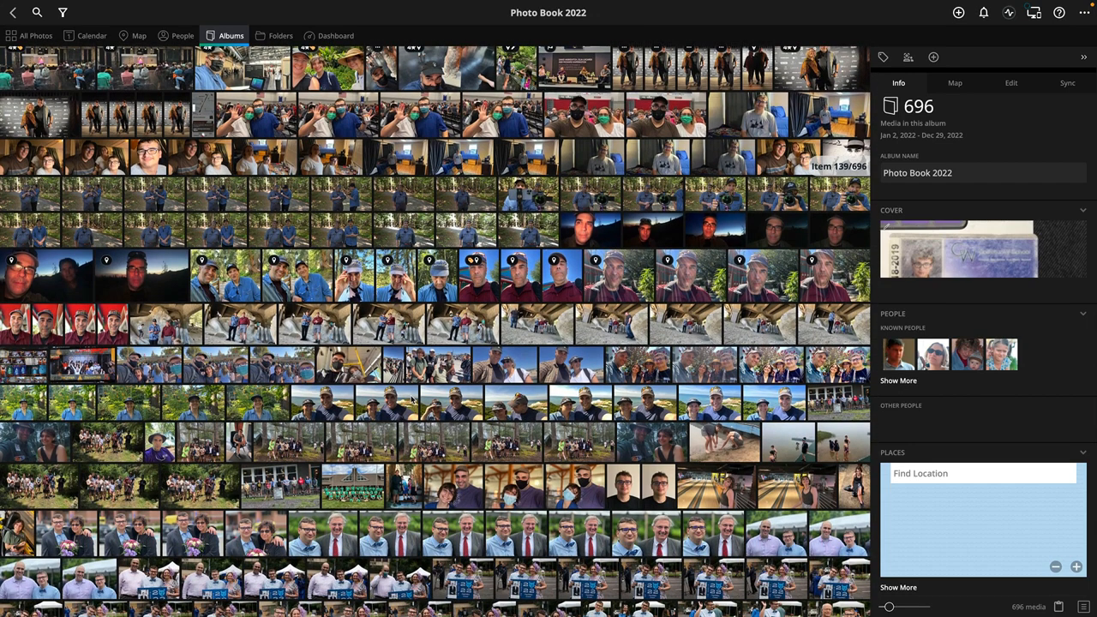
{"action": "scroll", "coordinate": [412, 400], "scroll_direction": "down", "scroll_amount": 5}
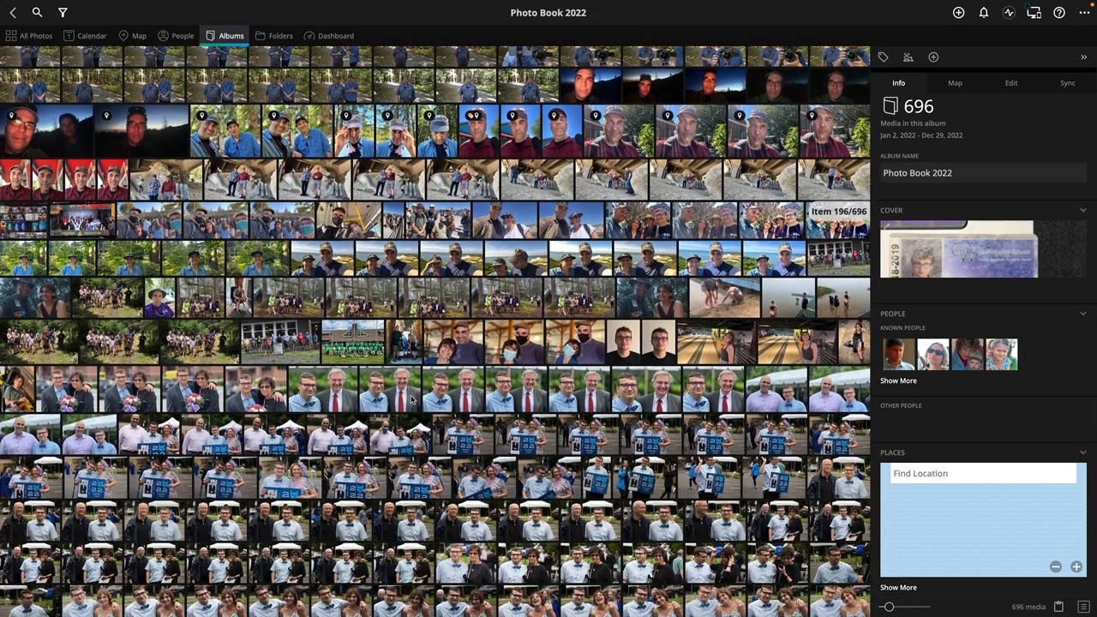
{"action": "scroll", "coordinate": [412, 400], "scroll_direction": "down", "scroll_amount": 8}
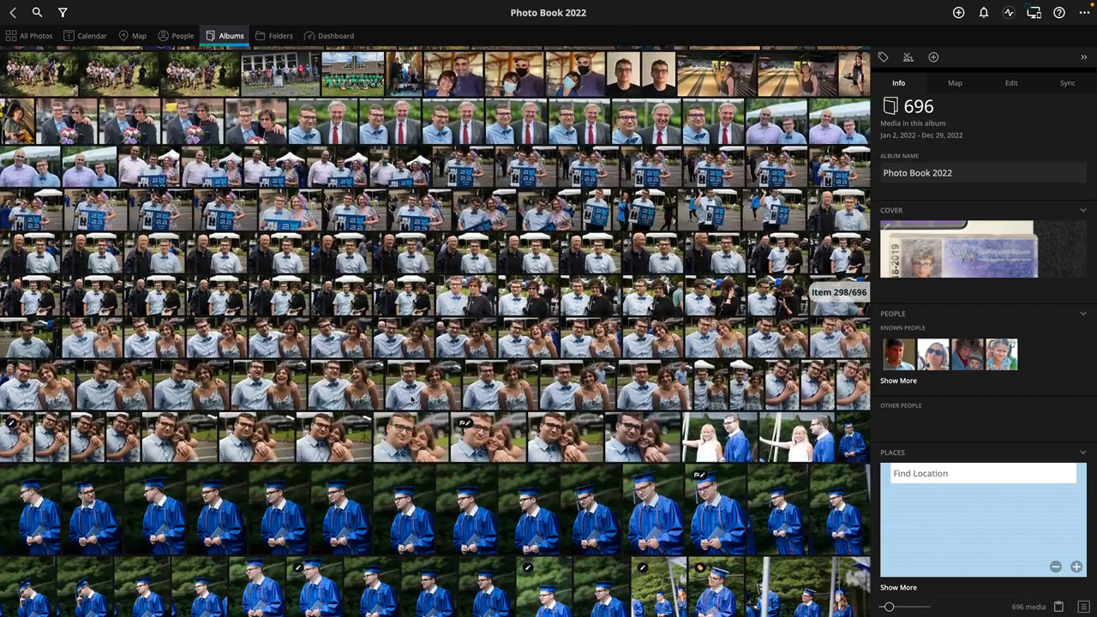
{"action": "scroll", "coordinate": [412, 400], "scroll_direction": "down", "scroll_amount": 1}
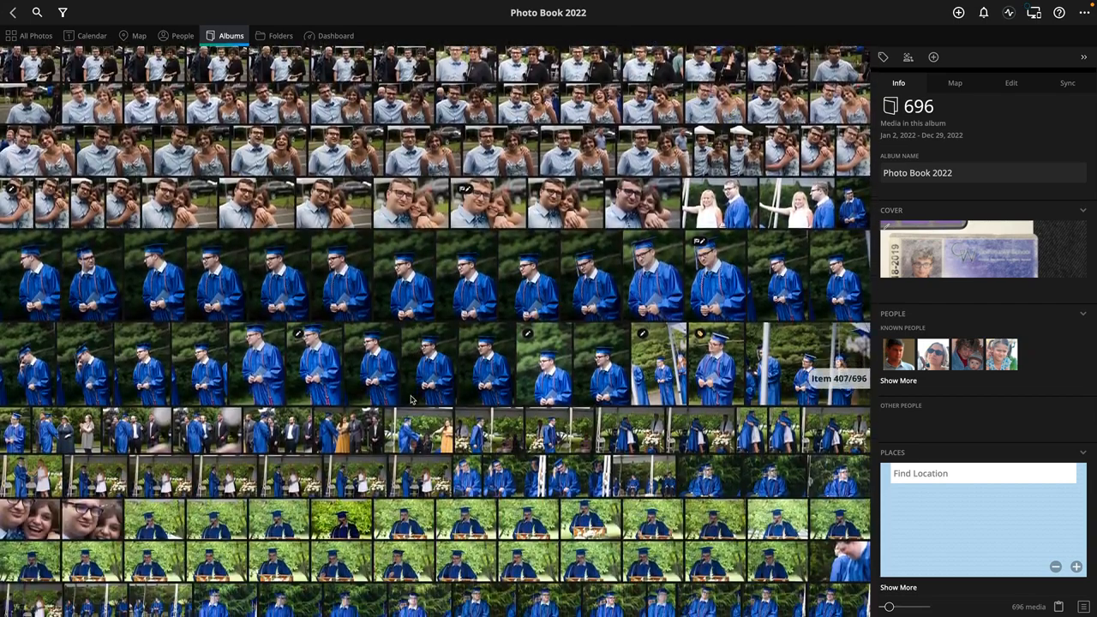
{"action": "scroll", "coordinate": [412, 400], "scroll_direction": "up", "scroll_amount": 2}
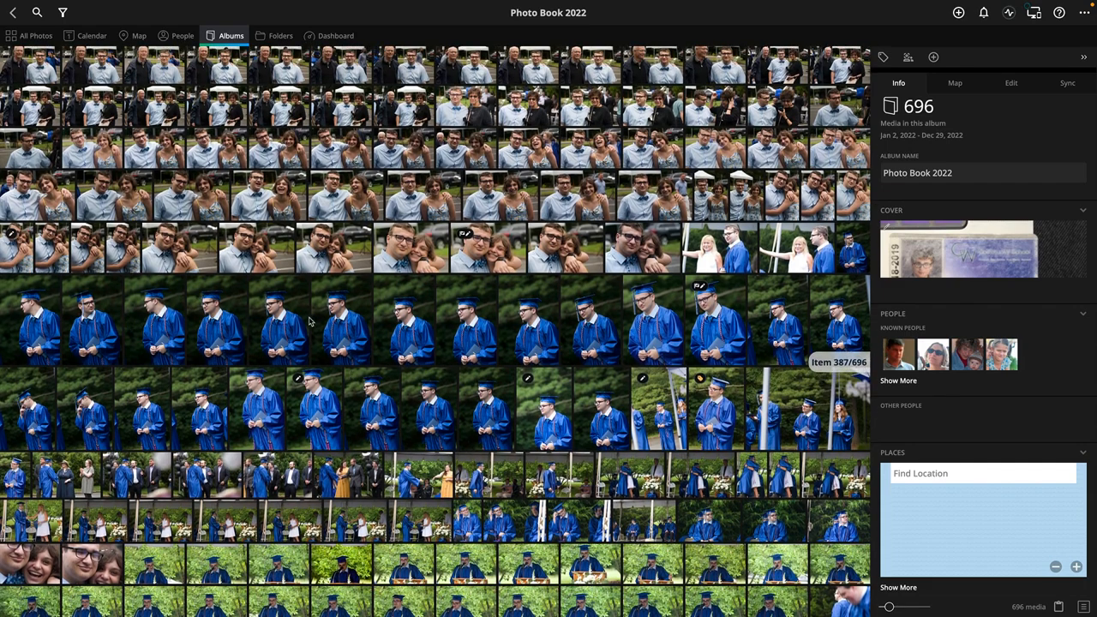
{"action": "scroll", "coordinate": [310, 320], "scroll_direction": "up", "scroll_amount": 5}
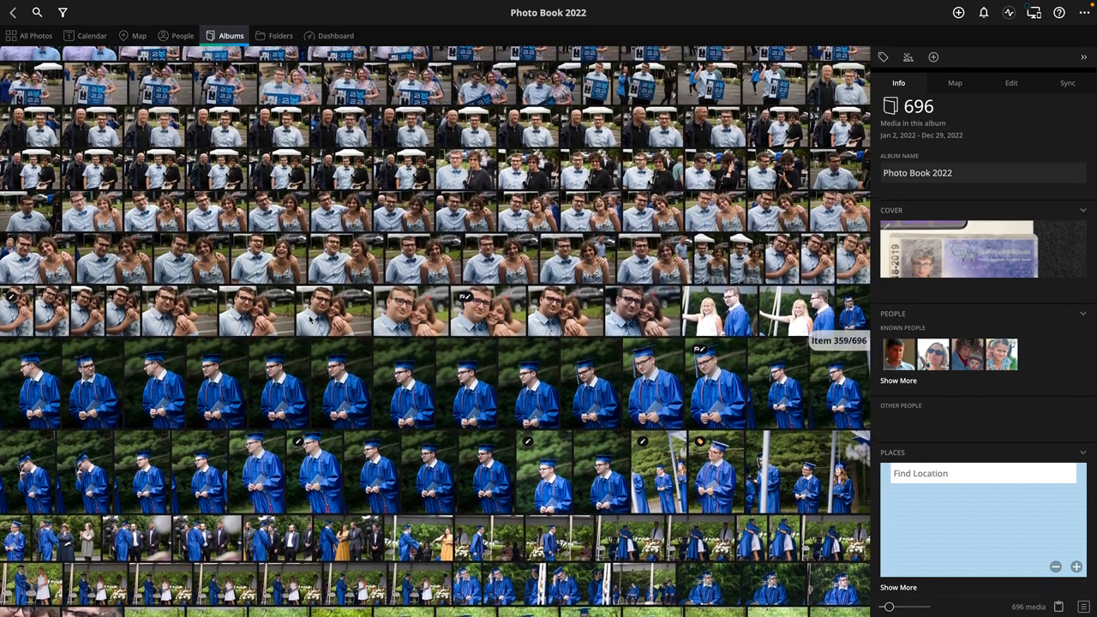
{"action": "scroll", "coordinate": [310, 320], "scroll_direction": "up", "scroll_amount": 4}
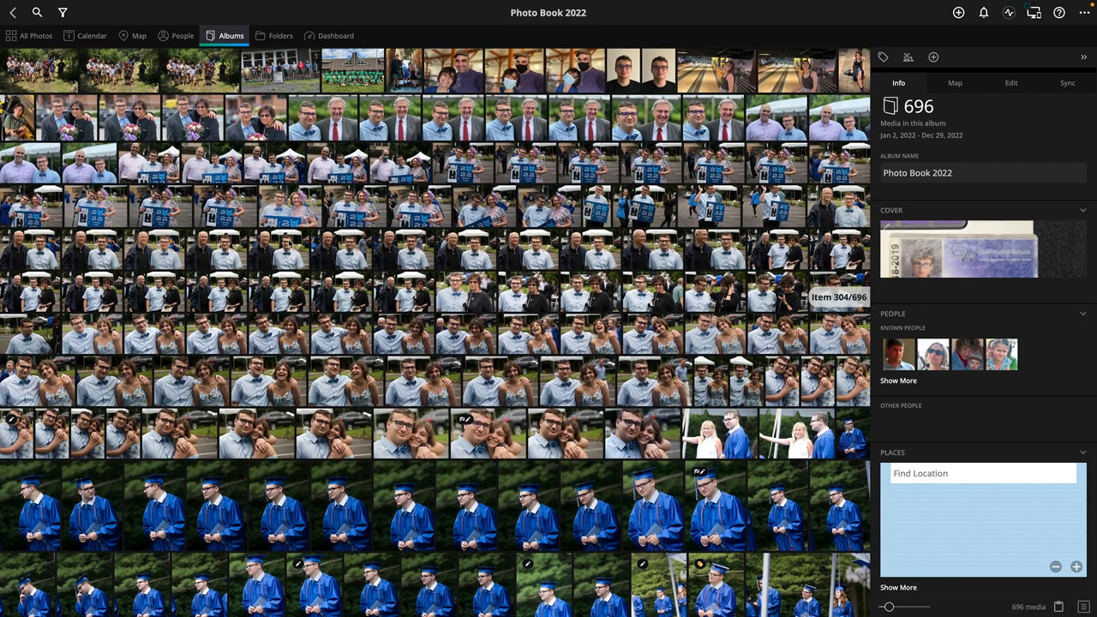
Step: Remove the three video-call screenshots, the portrait grid, the two ID card photos and the two event badge photos near the album's end
{"action": "scroll", "coordinate": [289, 244], "scroll_direction": "down", "scroll_amount": 20}
{"action": "scroll", "coordinate": [290, 245], "scroll_direction": "down", "scroll_amount": 8}
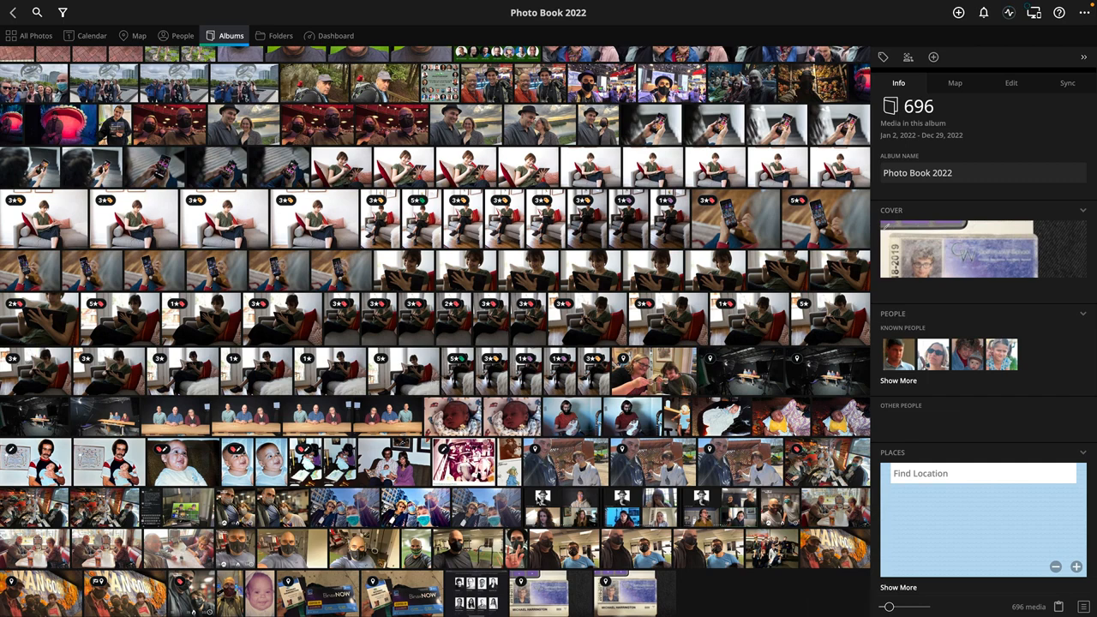
{"action": "left_click", "coordinate": [553, 502]}
{"action": "left_click", "coordinate": [635, 506], "text": "ctrl"}
{"action": "left_click", "coordinate": [711, 509], "text": "ctrl"}
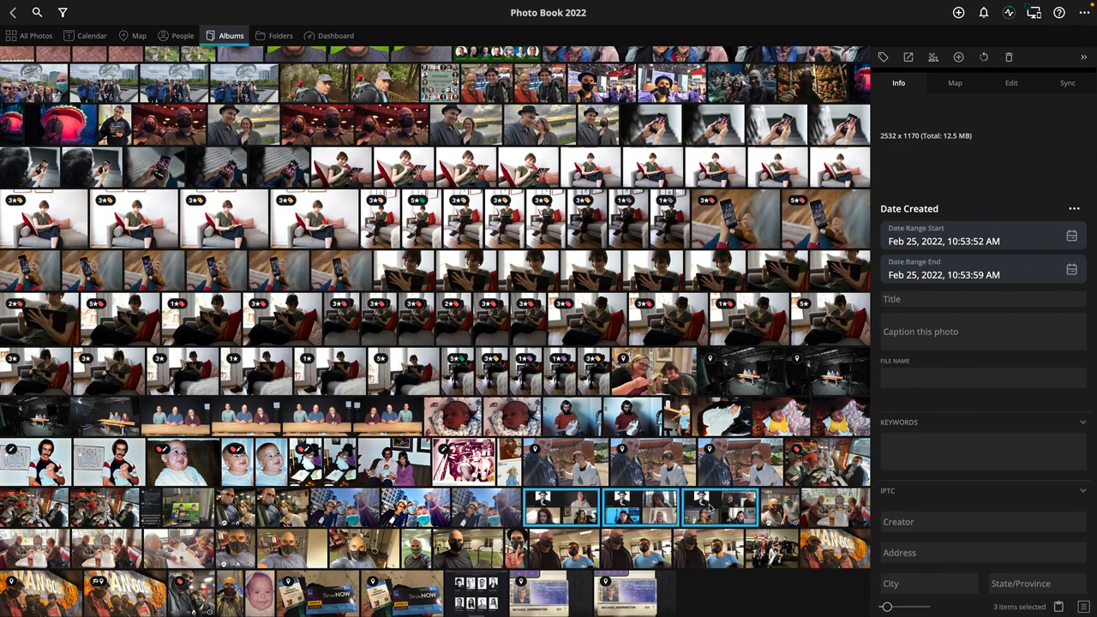
{"action": "left_click", "coordinate": [484, 606], "text": "ctrl"}
{"action": "left_click", "coordinate": [528, 605], "text": "ctrl"}
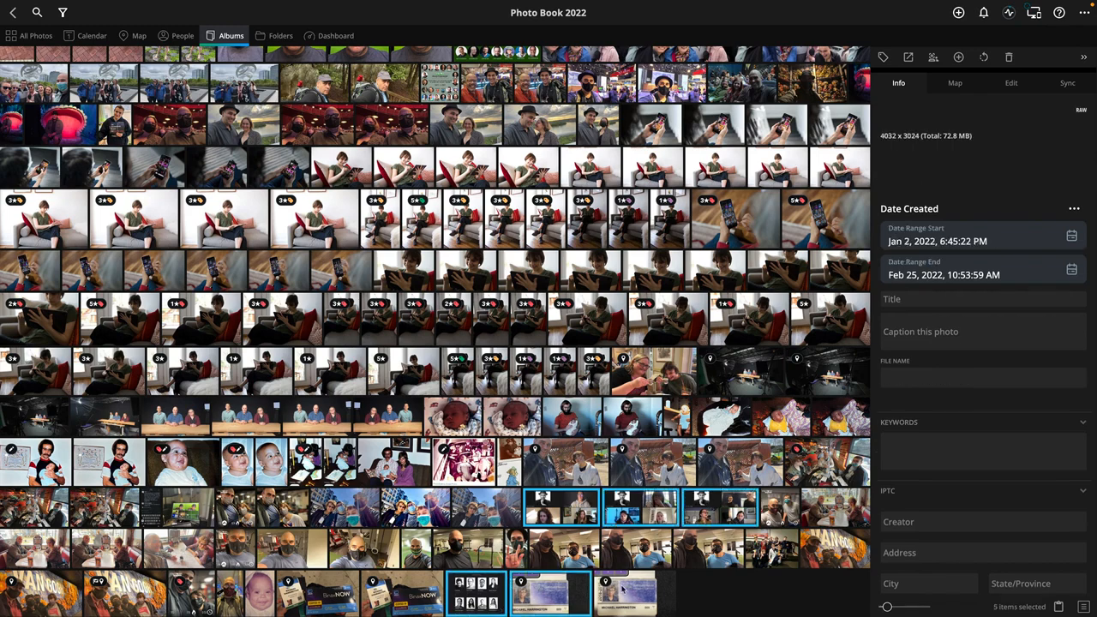
{"action": "left_click", "coordinate": [625, 589], "text": "ctrl"}
{"action": "left_click", "coordinate": [411, 602], "text": "ctrl"}
{"action": "left_click", "coordinate": [326, 603], "text": "ctrl"}
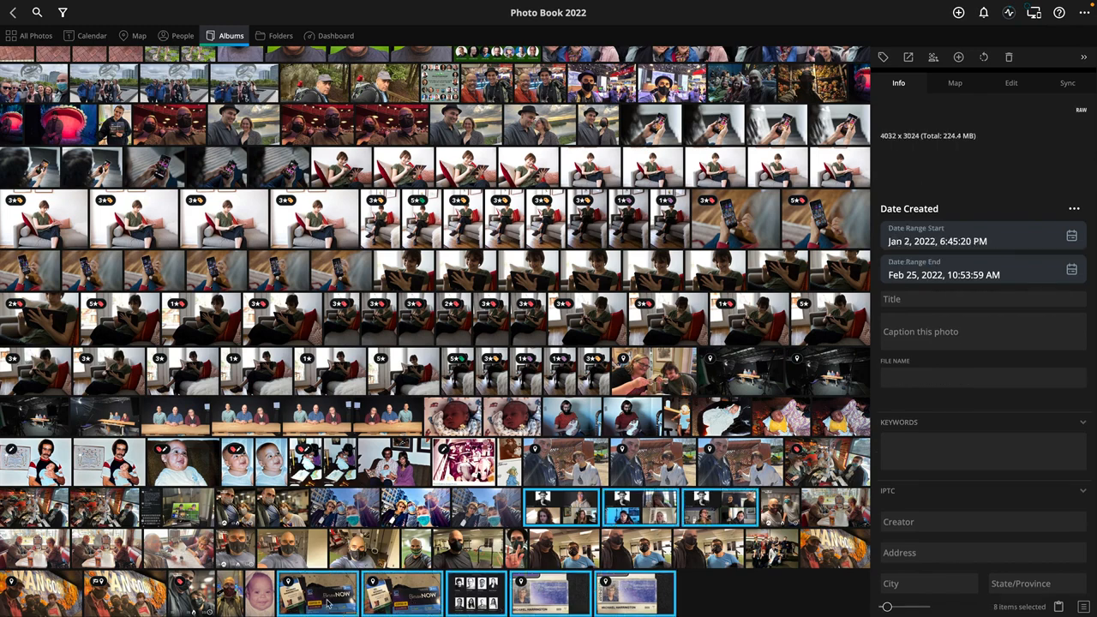
{"action": "scroll", "coordinate": [248, 537], "scroll_direction": "up", "scroll_amount": 1}
{"action": "scroll", "coordinate": [250, 533], "scroll_direction": "up", "scroll_amount": 1}
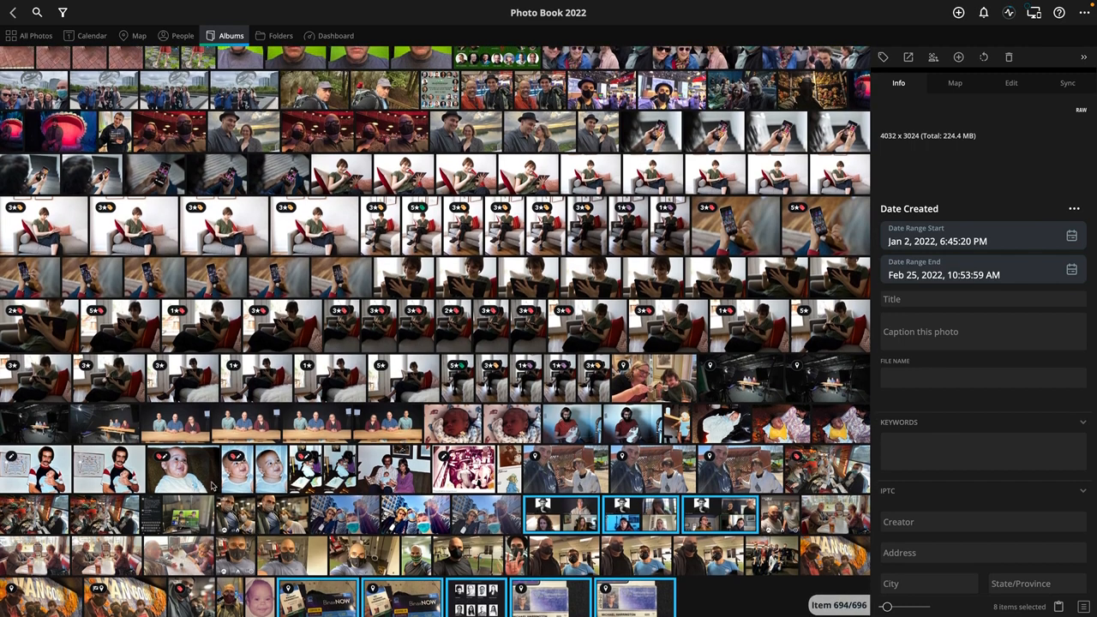
{"action": "key", "text": "Delete"}
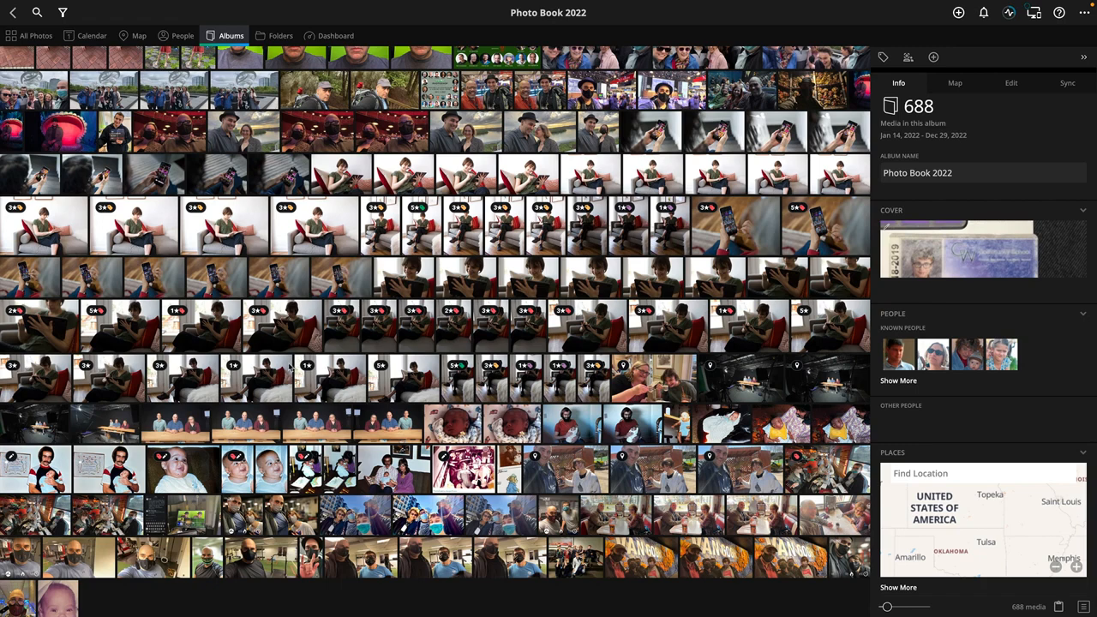
Step: Remove the green Photoshop speaker graphic and the small portrait-grid graphic from the album
{"action": "scroll", "coordinate": [292, 368], "scroll_direction": "up", "scroll_amount": 5}
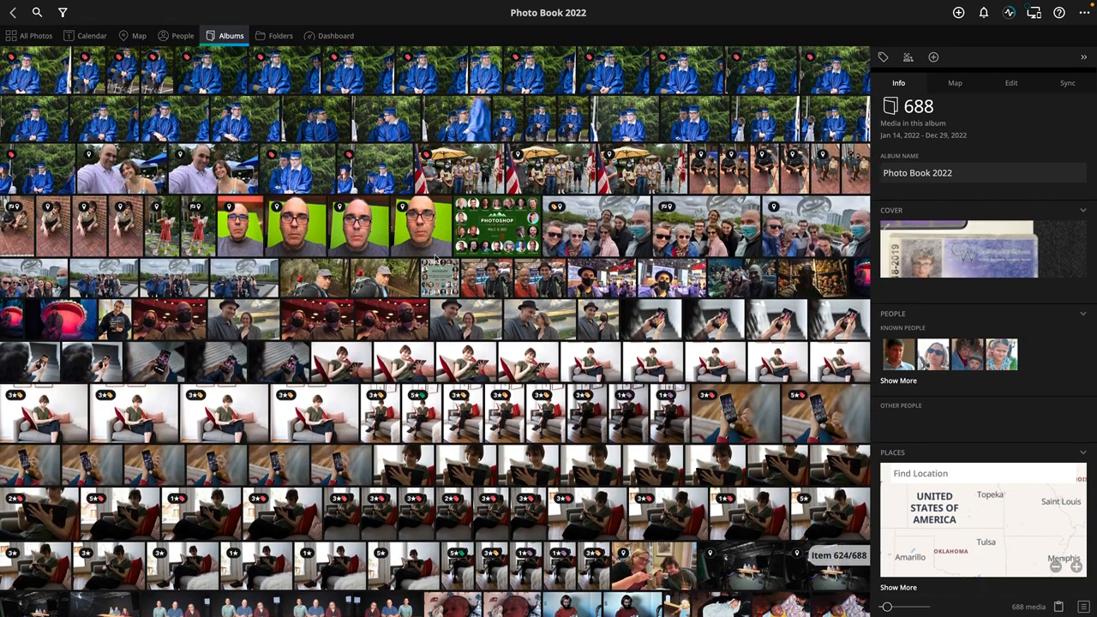
{"action": "left_click", "coordinate": [441, 272]}
{"action": "left_click", "coordinate": [490, 238], "text": "ctrl"}
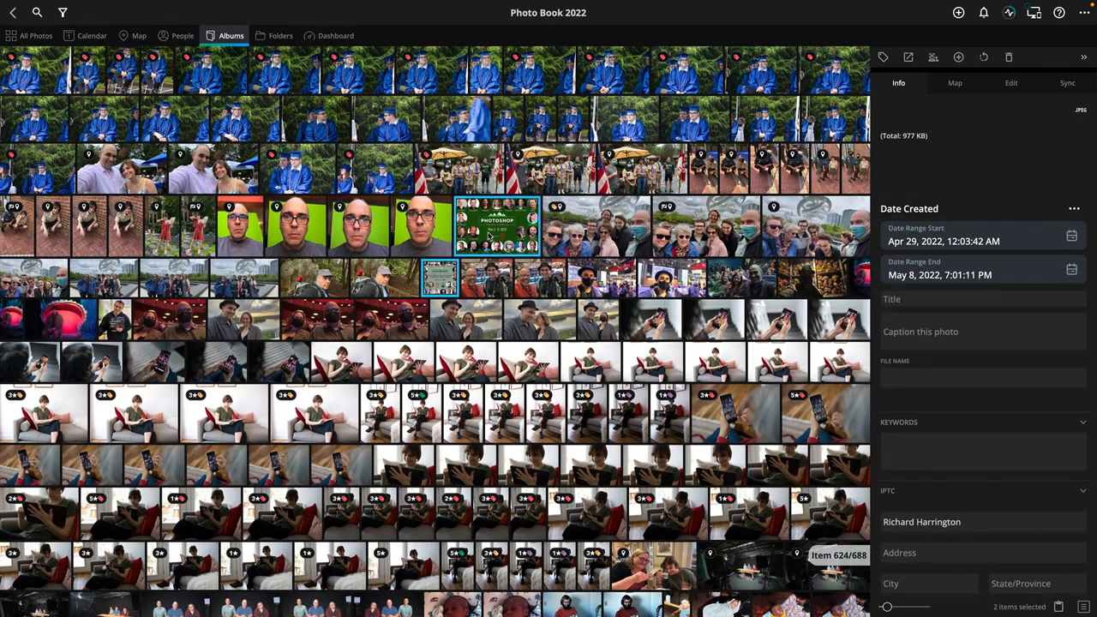
{"action": "key", "text": "Delete"}
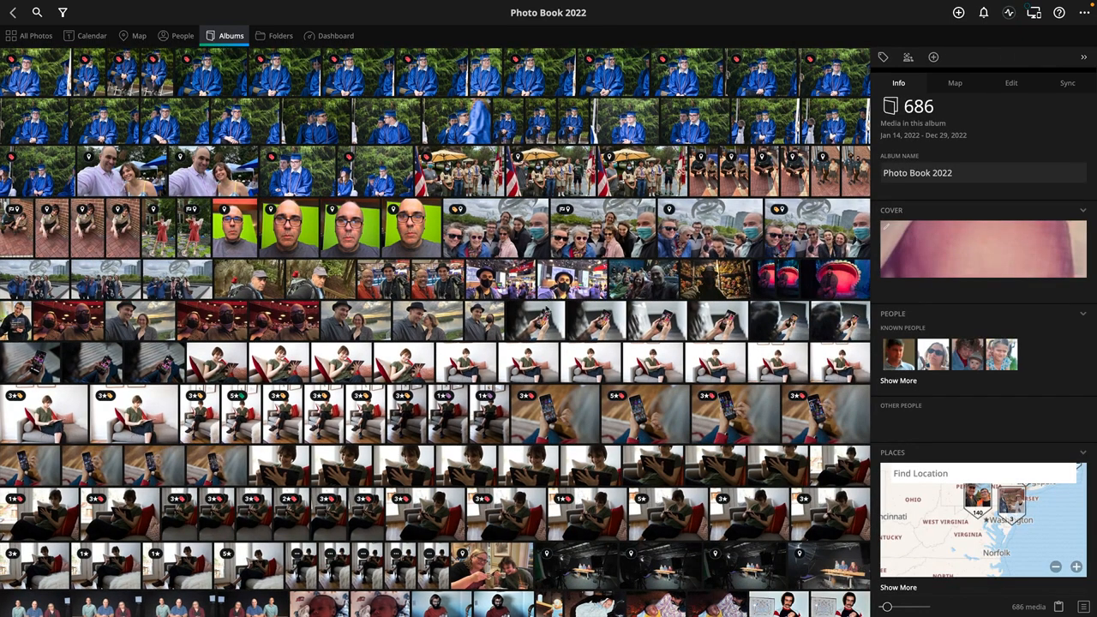
Step: Remove the run of nine dark phone-in-hand close-ups and the four star-rated phone close-ups from the album
{"action": "left_click", "coordinate": [542, 317]}
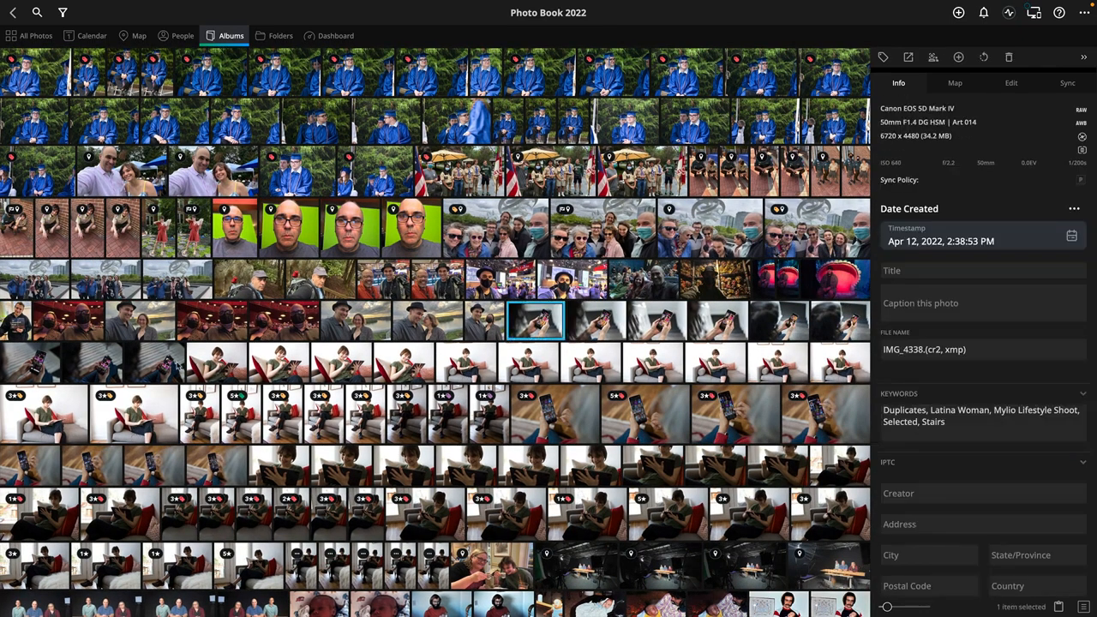
{"action": "left_click", "coordinate": [158, 367], "text": "shift"}
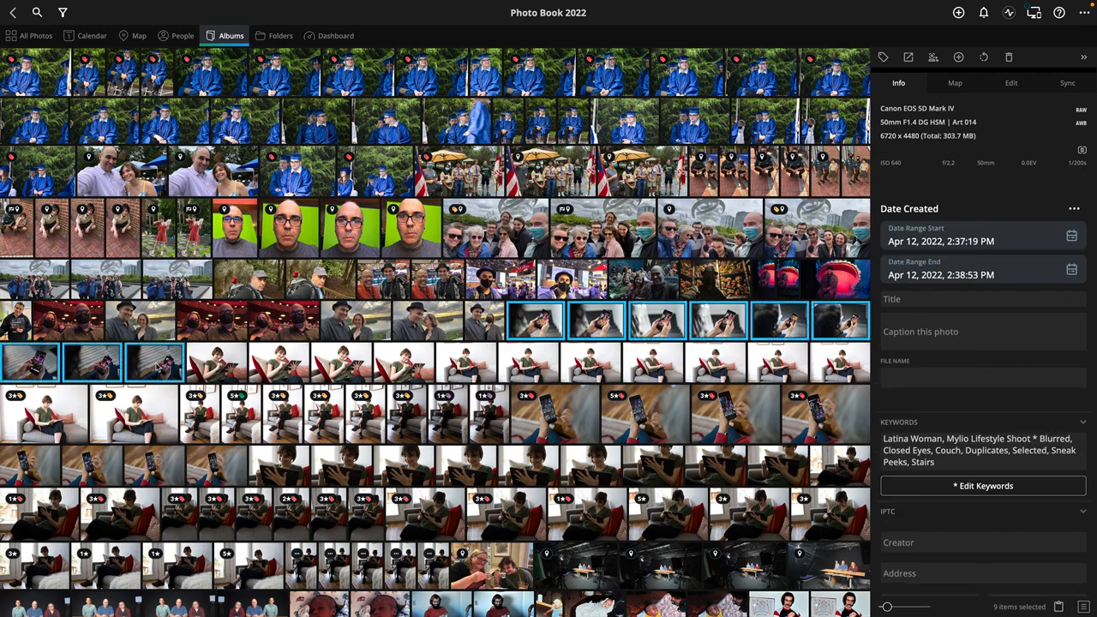
{"action": "left_click", "coordinate": [583, 420], "text": "ctrl"}
{"action": "left_click", "coordinate": [656, 417], "text": "ctrl"}
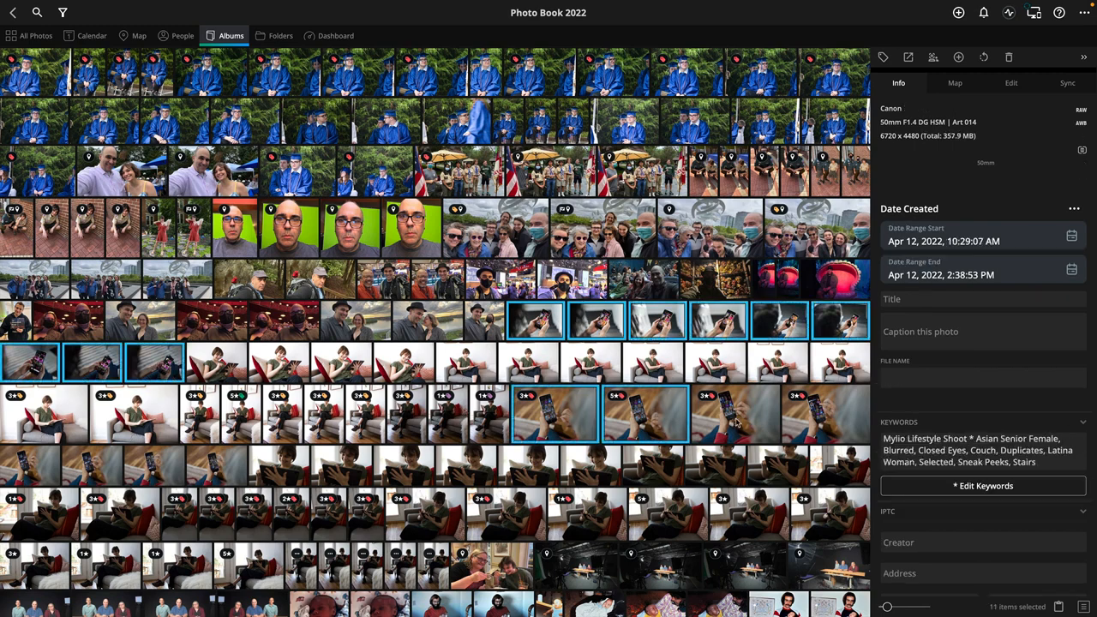
{"action": "left_click", "coordinate": [737, 422], "text": "ctrl"}
{"action": "left_click", "coordinate": [821, 423], "text": "ctrl"}
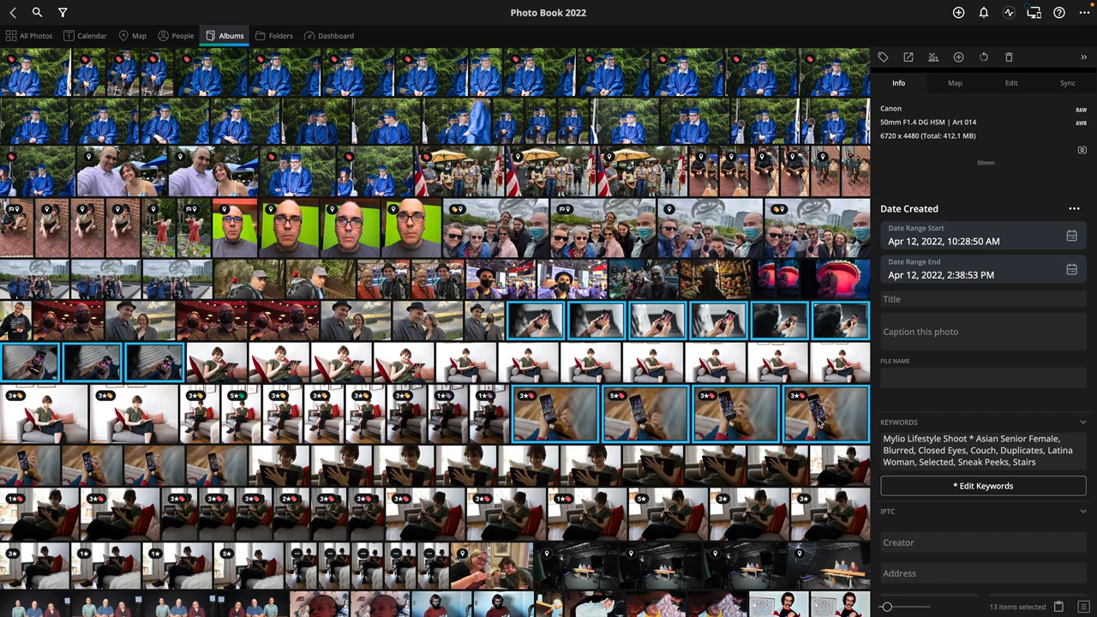
{"action": "key", "text": "Delete"}
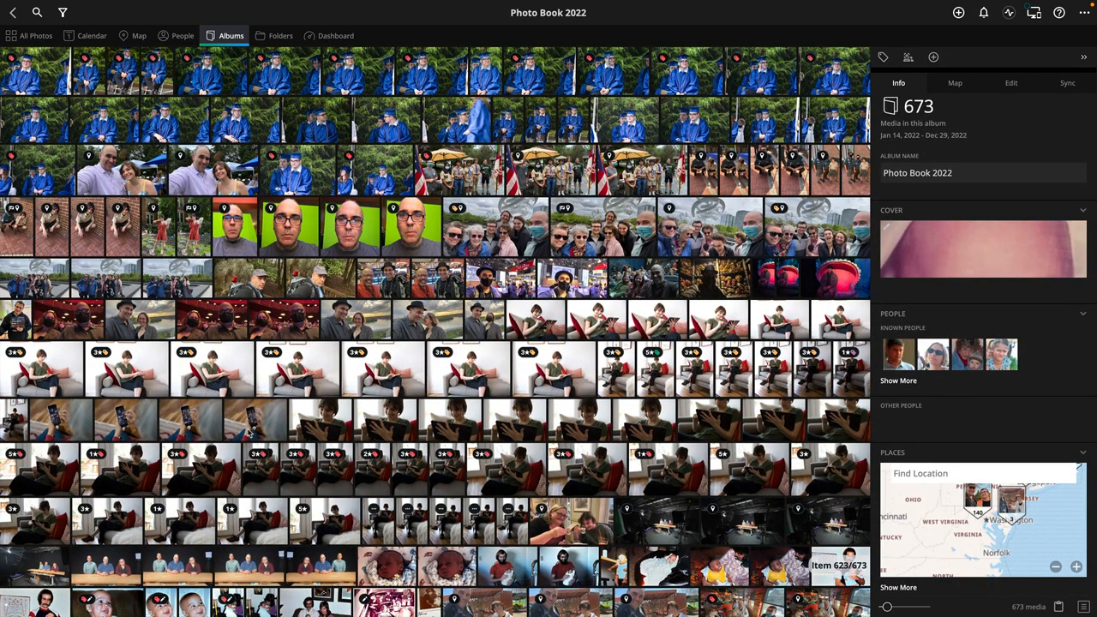
Step: Check the face tags on the last phone close-up at full size, and remove it and the three phone close-ups before it from the album
{"action": "left_click", "coordinate": [249, 433]}
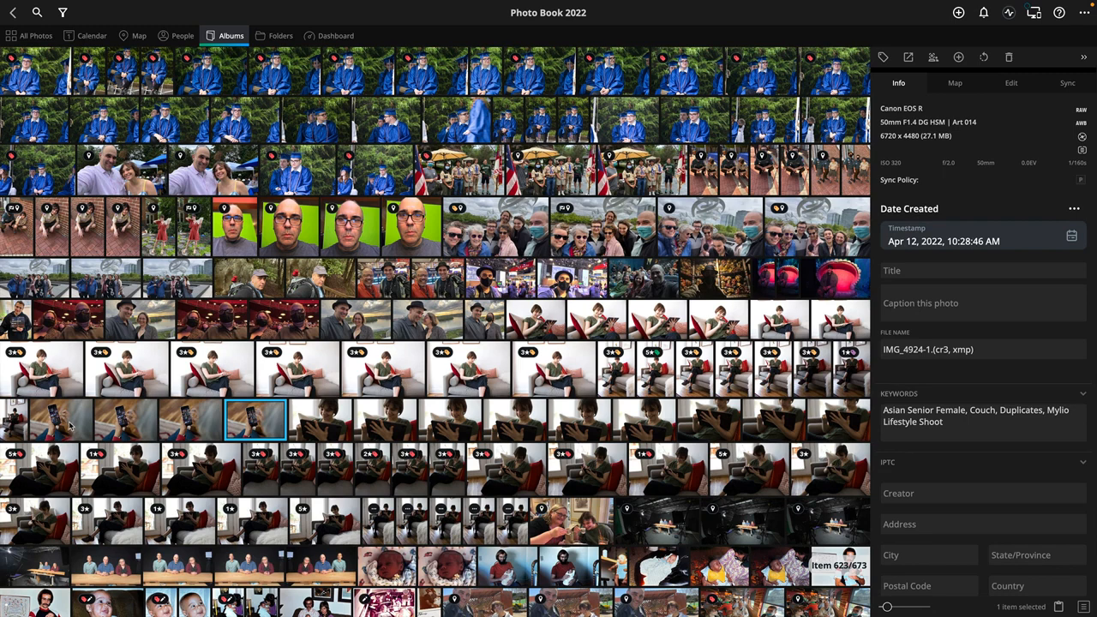
{"action": "double_click", "coordinate": [249, 420]}
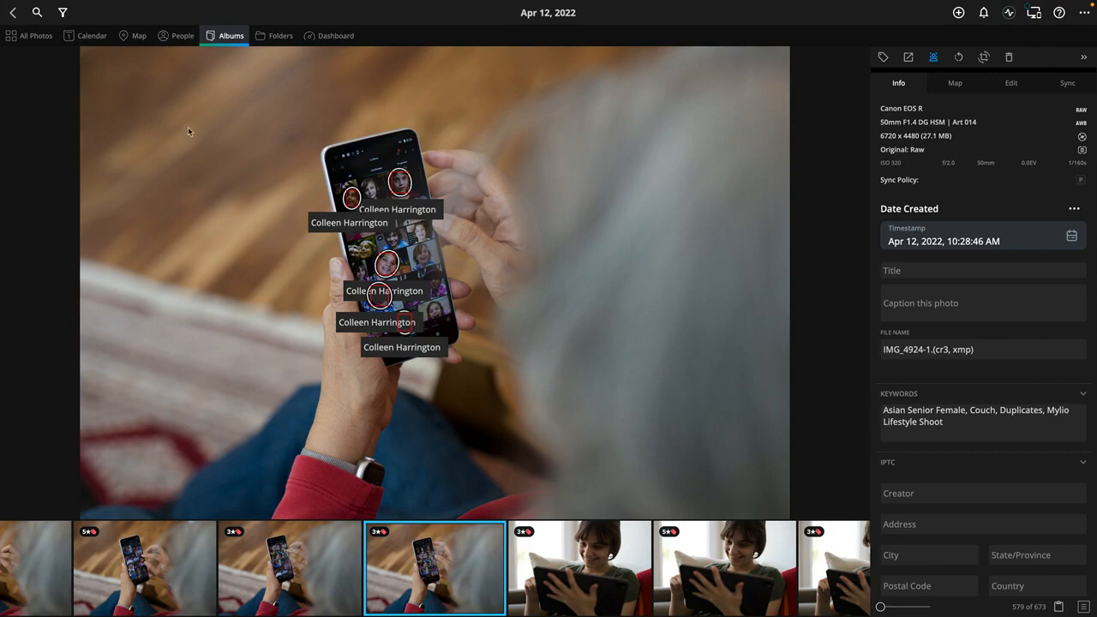
{"action": "left_click", "coordinate": [12, 13]}
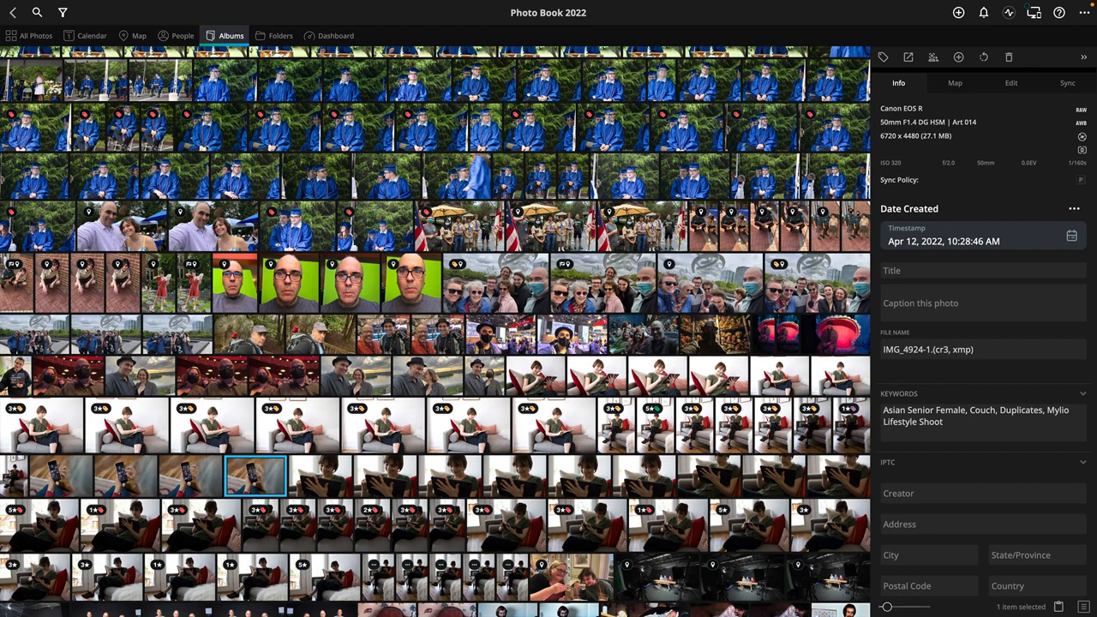
{"action": "left_click", "coordinate": [73, 485], "text": "shift"}
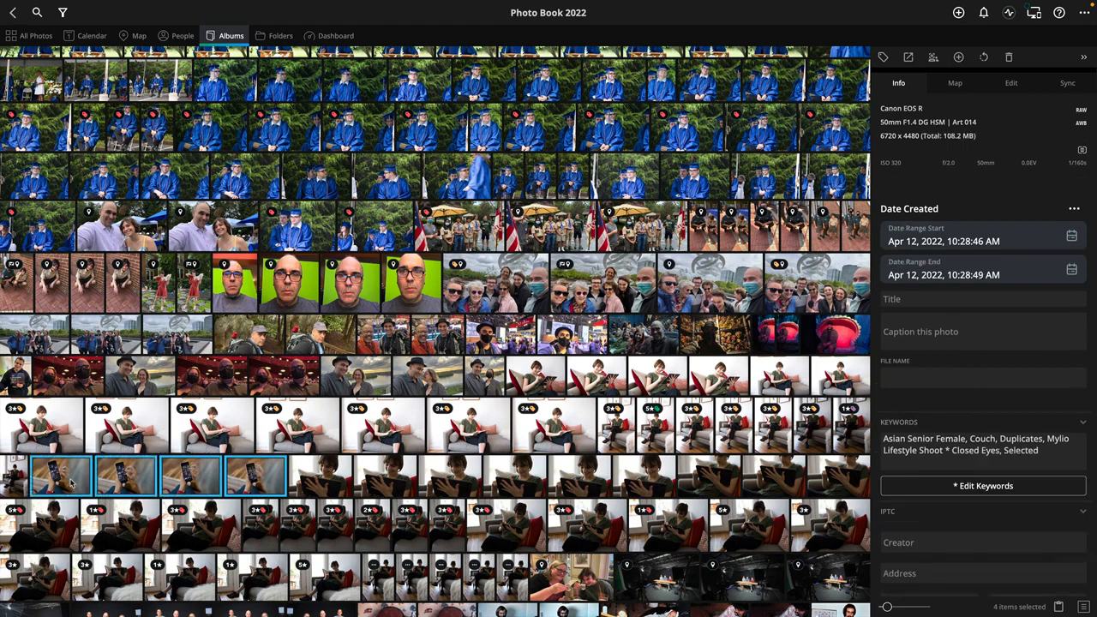
{"action": "key", "text": "Delete"}
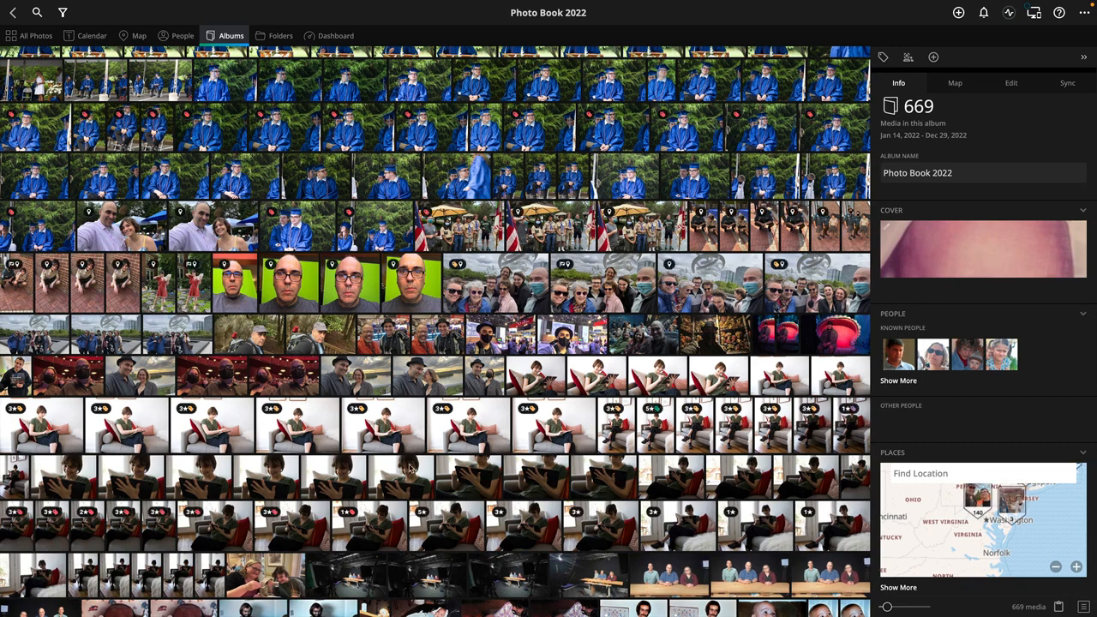
Step: Set the creation date of the run of old family and baby photos, plus the album's last baby portrait, to the year 1972
{"action": "scroll", "coordinate": [410, 468], "scroll_direction": "down", "scroll_amount": 4}
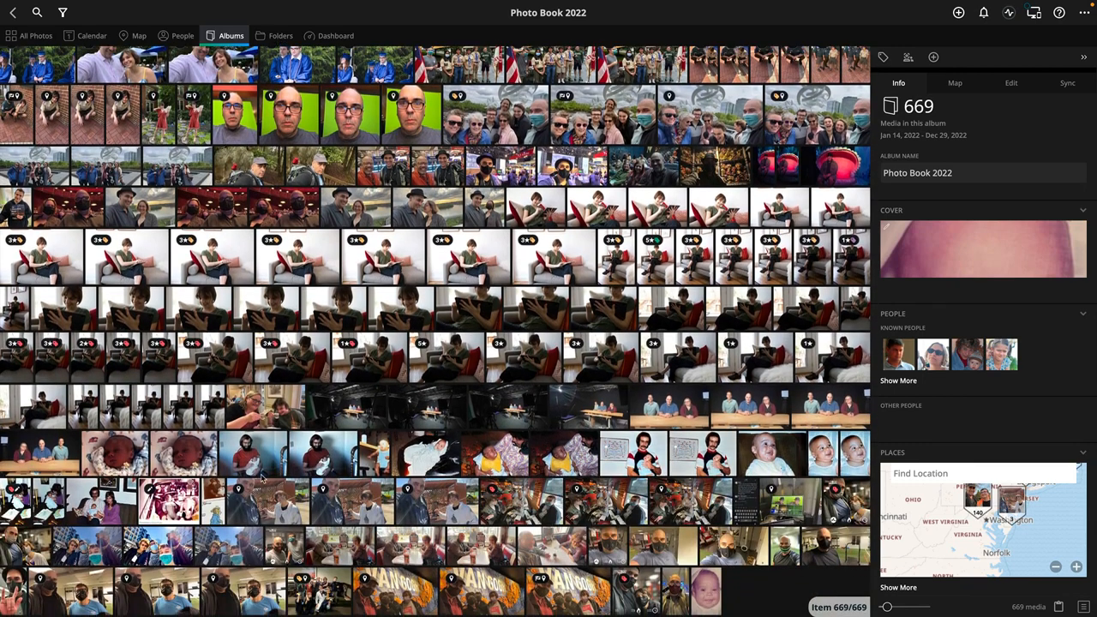
{"action": "left_click", "coordinate": [116, 462]}
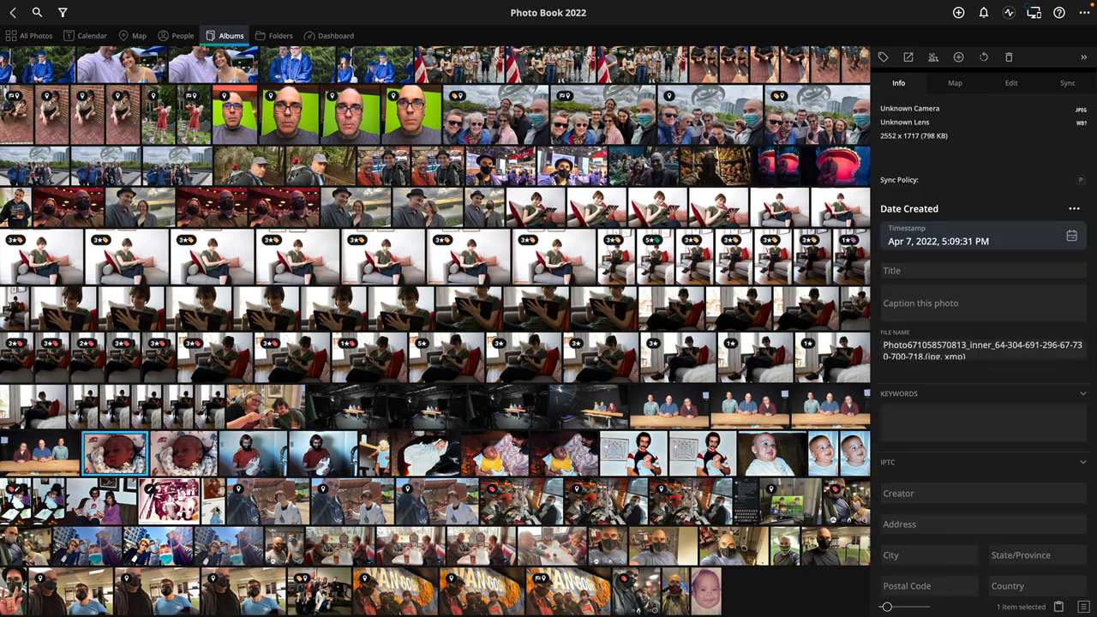
{"action": "left_click", "coordinate": [212, 501], "text": "shift"}
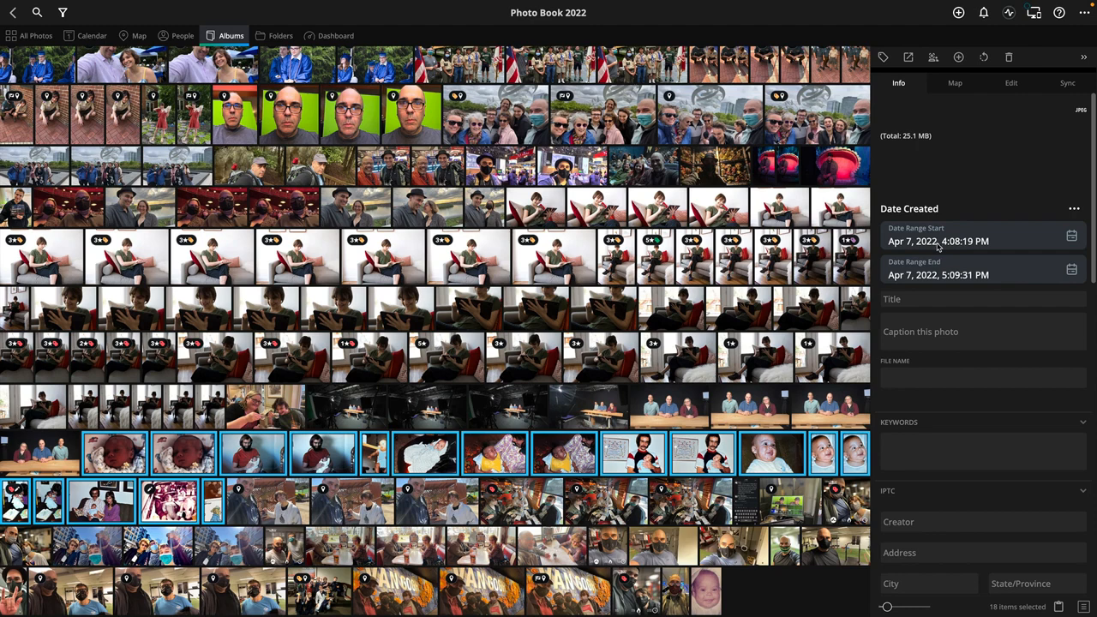
{"action": "scroll", "coordinate": [903, 360], "scroll_direction": "down", "scroll_amount": 2}
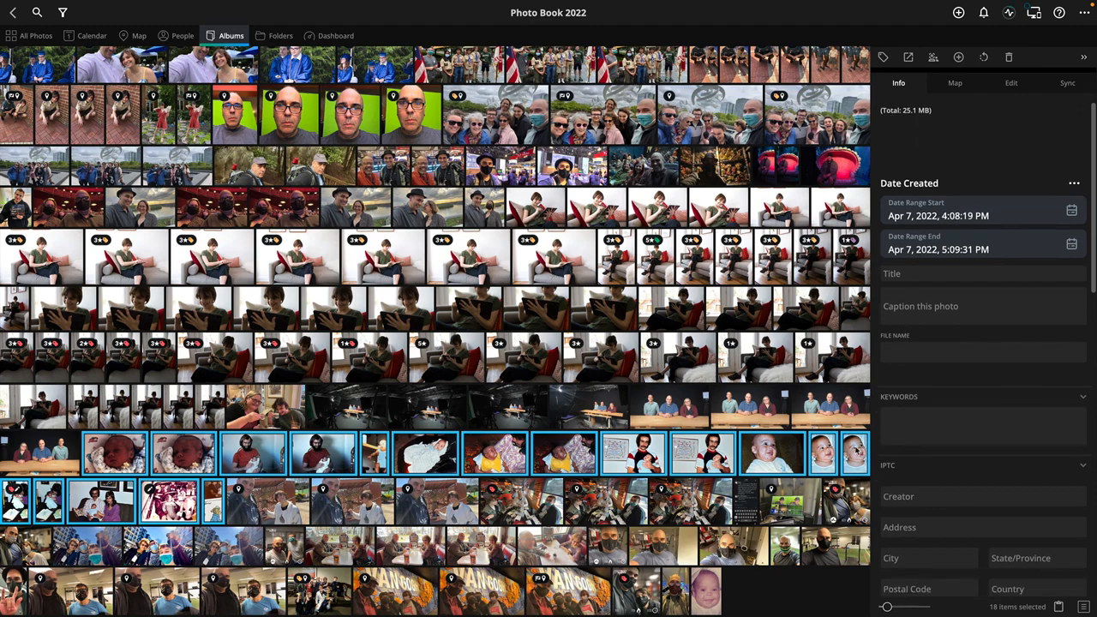
{"action": "scroll", "coordinate": [726, 553], "scroll_direction": "down", "scroll_amount": 2}
{"action": "left_click", "coordinate": [707, 597], "text": "ctrl"}
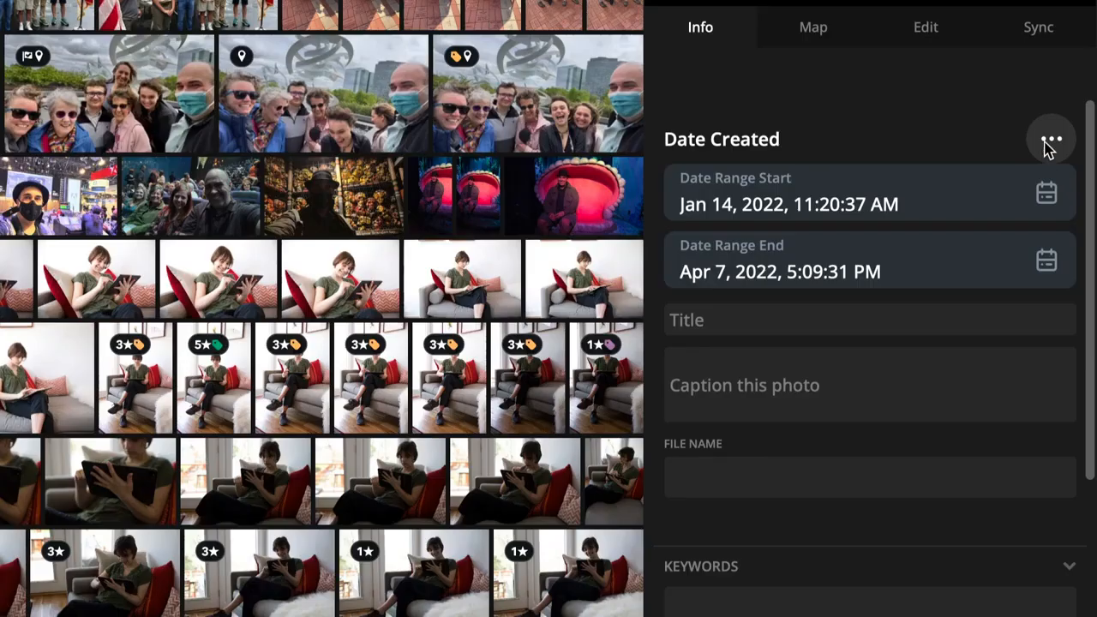
{"action": "left_click", "coordinate": [1075, 139]}
{"action": "left_click", "coordinate": [1050, 140]}
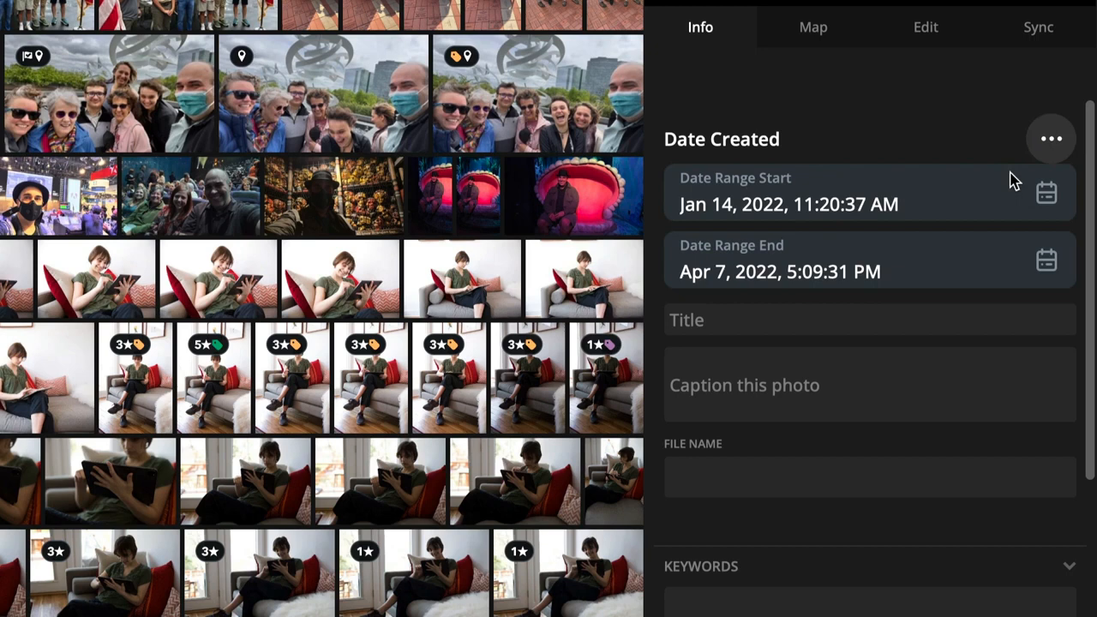
{"action": "left_click", "coordinate": [1049, 140]}
{"action": "scroll", "coordinate": [961, 221], "scroll_direction": "down", "scroll_amount": 3}
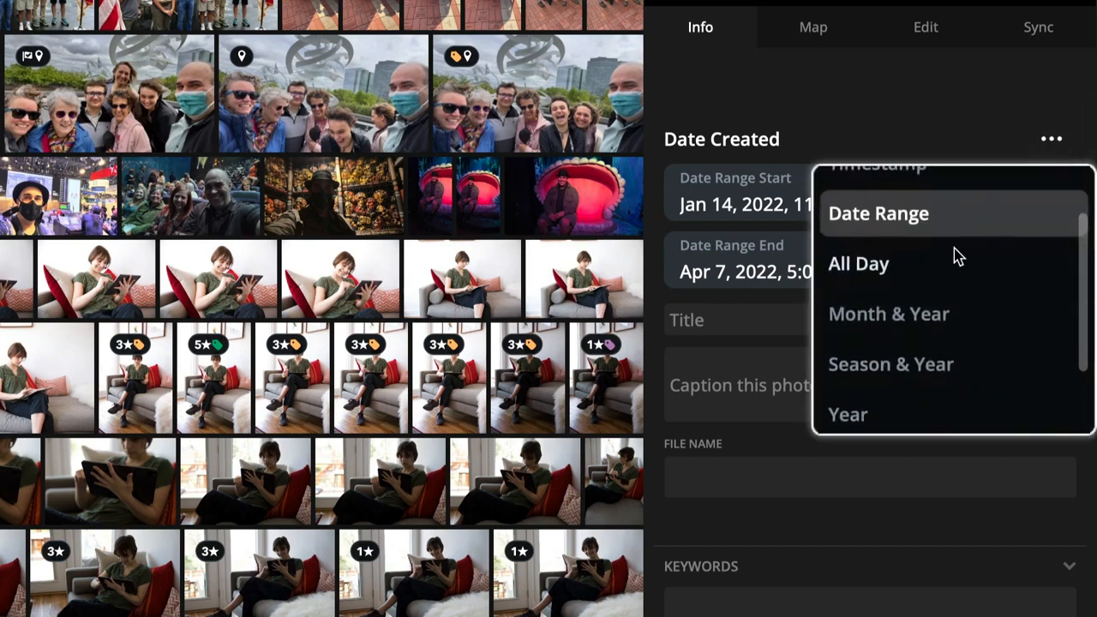
{"action": "left_click", "coordinate": [866, 362]}
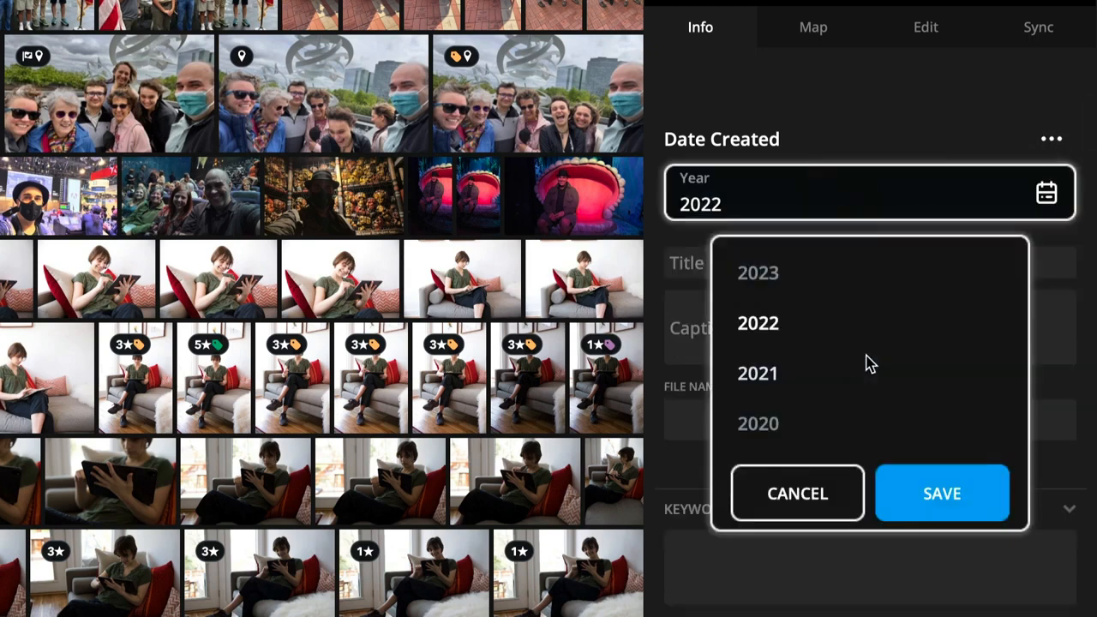
{"action": "scroll", "coordinate": [870, 362], "scroll_direction": "down", "scroll_amount": 1}
{"action": "scroll", "coordinate": [870, 362], "scroll_direction": "down", "scroll_amount": 20}
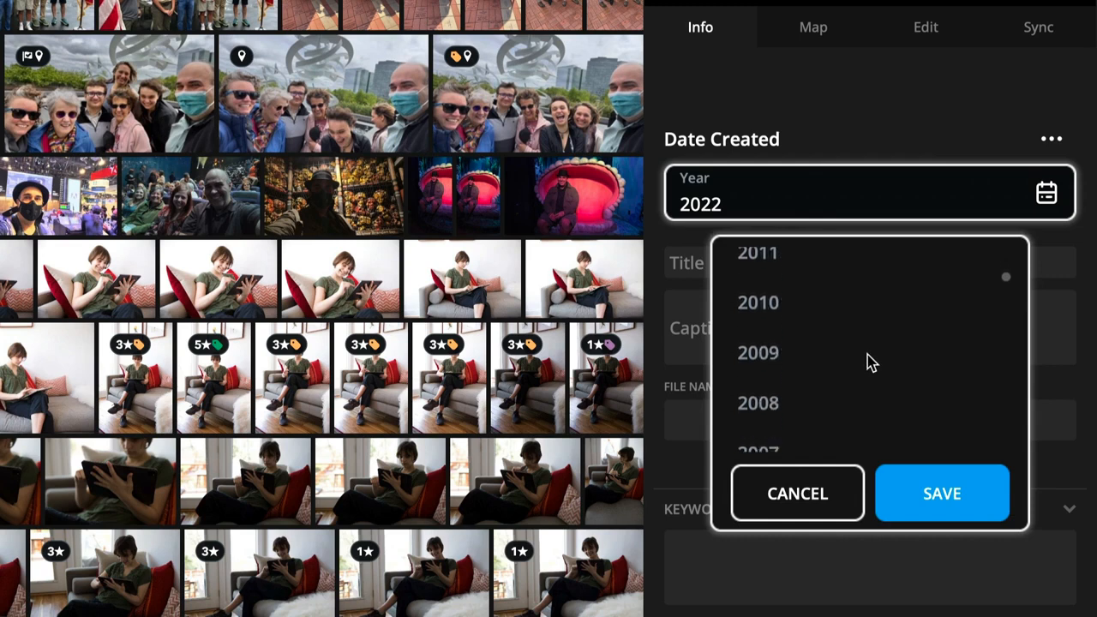
{"action": "scroll", "coordinate": [869, 360], "scroll_direction": "down", "scroll_amount": 9}
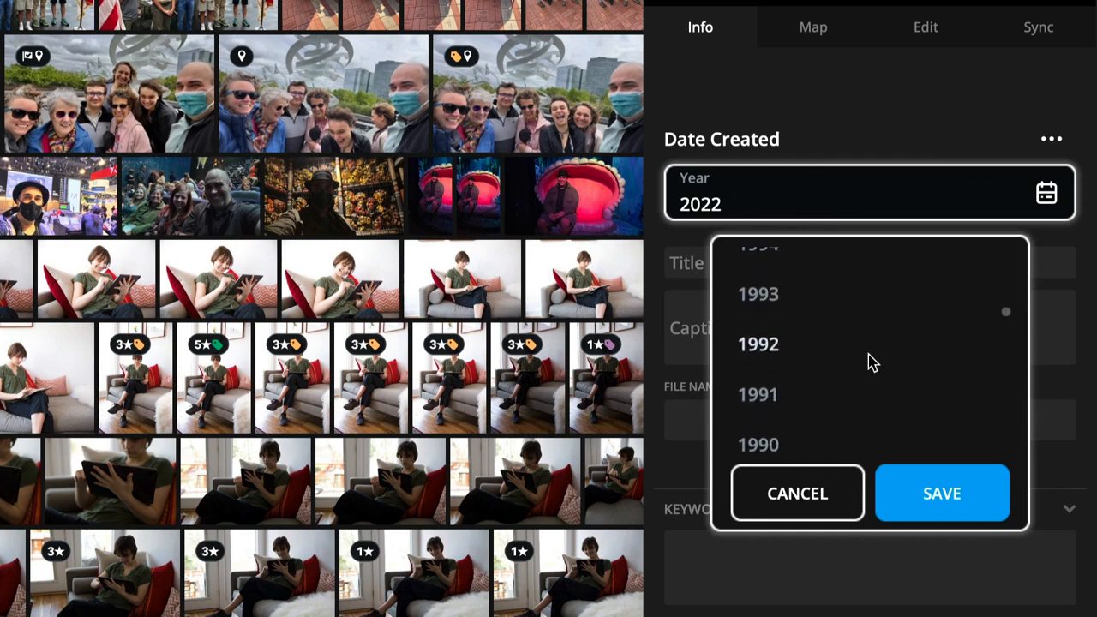
{"action": "scroll", "coordinate": [870, 361], "scroll_direction": "down", "scroll_amount": 13}
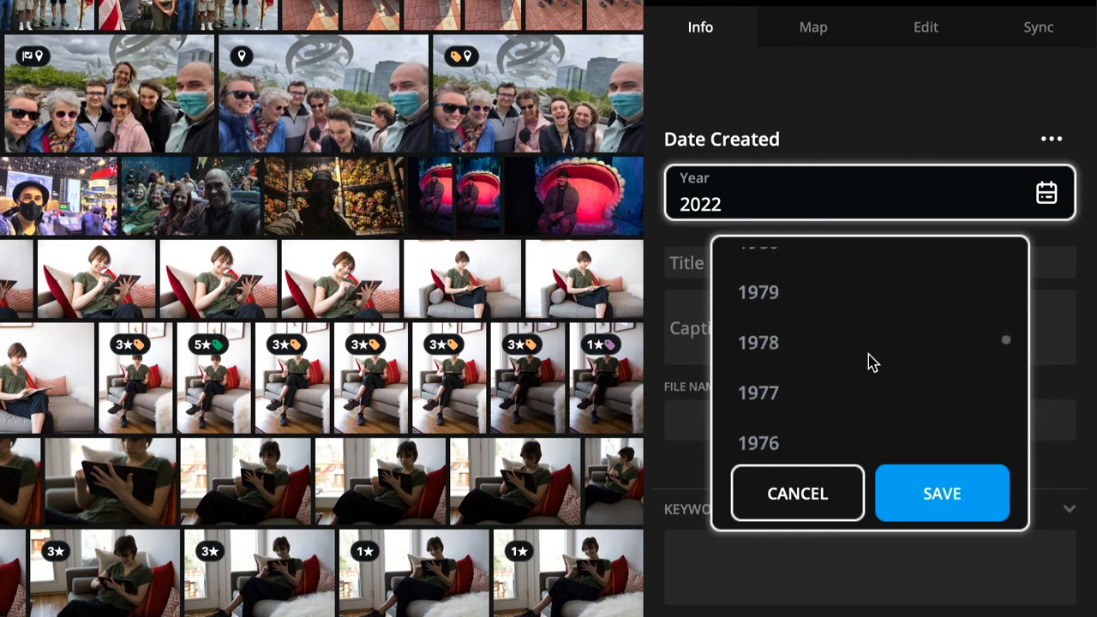
{"action": "scroll", "coordinate": [871, 361], "scroll_direction": "down", "scroll_amount": 2}
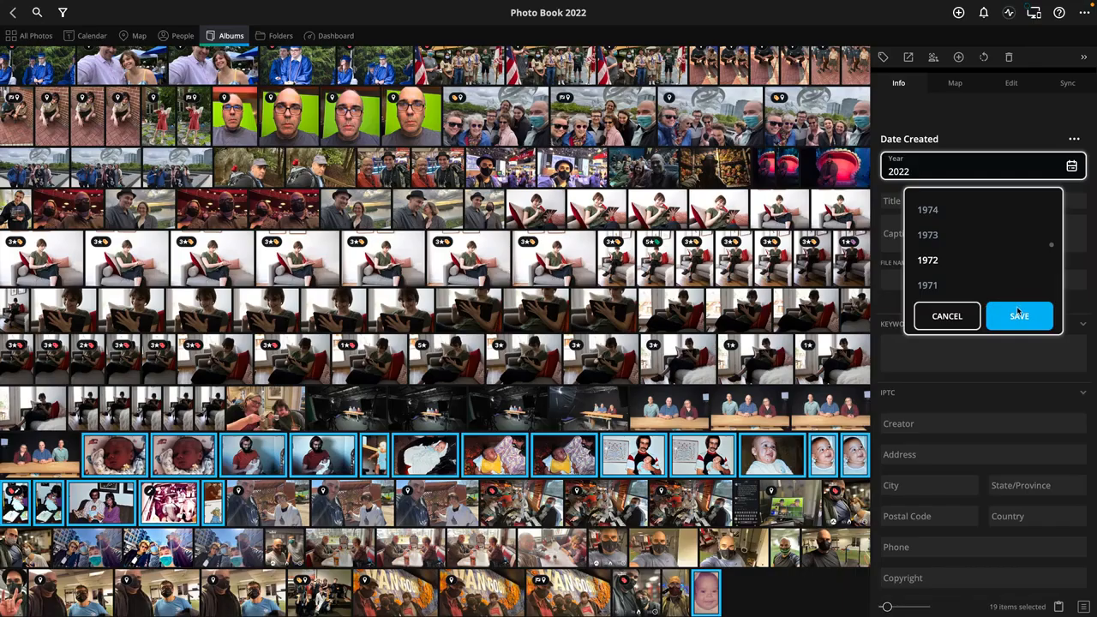
{"action": "left_click", "coordinate": [935, 482]}
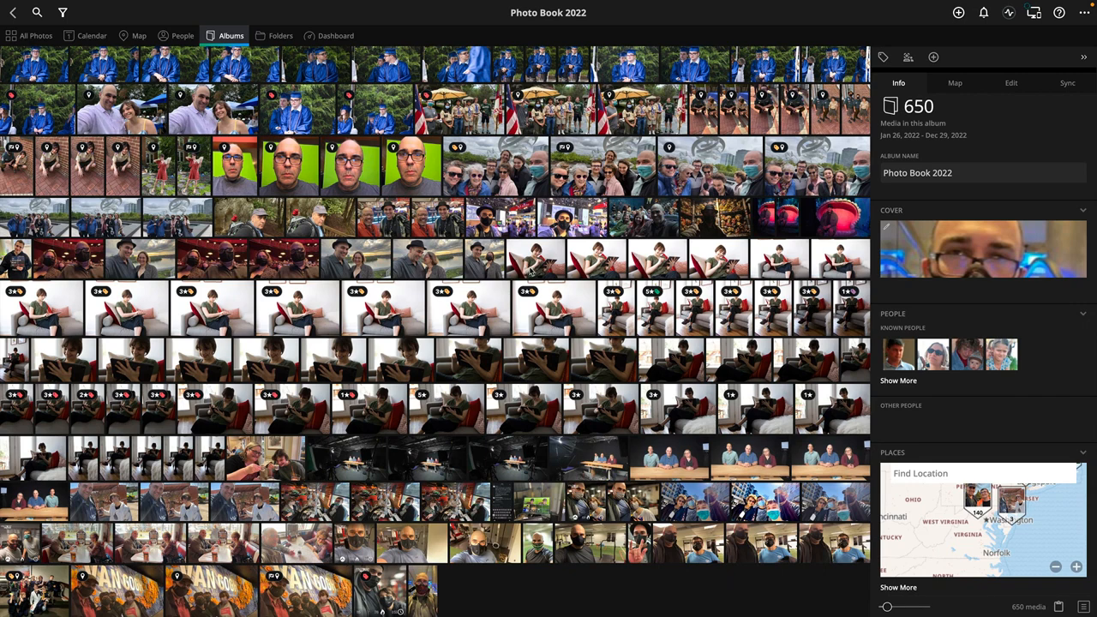
Step: Remove the dark phone screenshot and the green-screen photo beside it from the album
{"action": "left_click", "coordinate": [531, 499]}
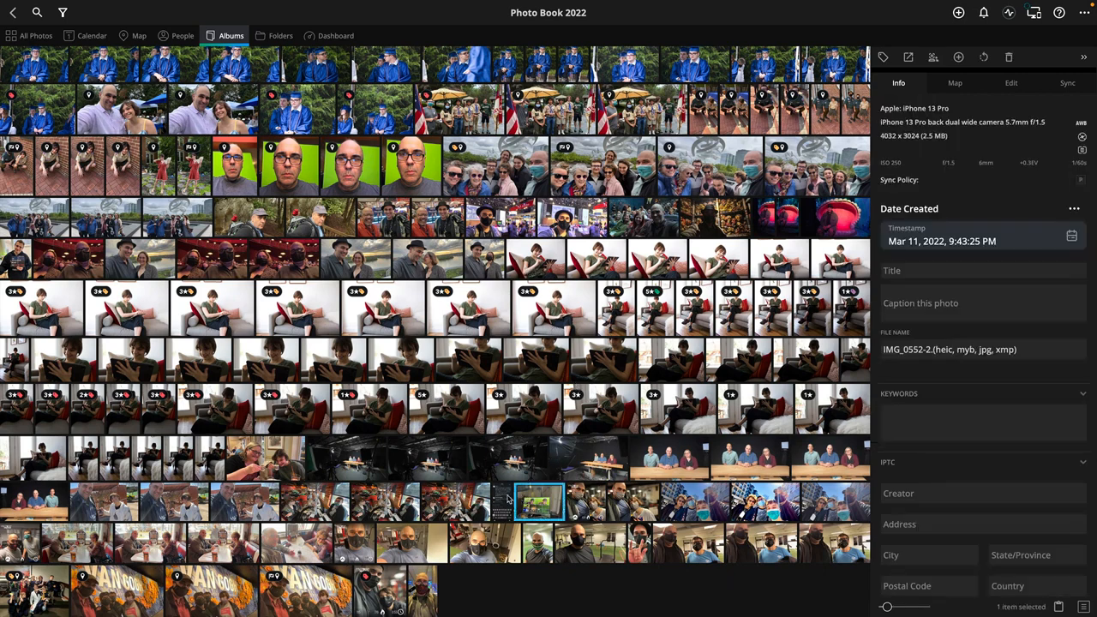
{"action": "left_click", "coordinate": [504, 499], "text": "shift"}
{"action": "key", "text": "Delete"}
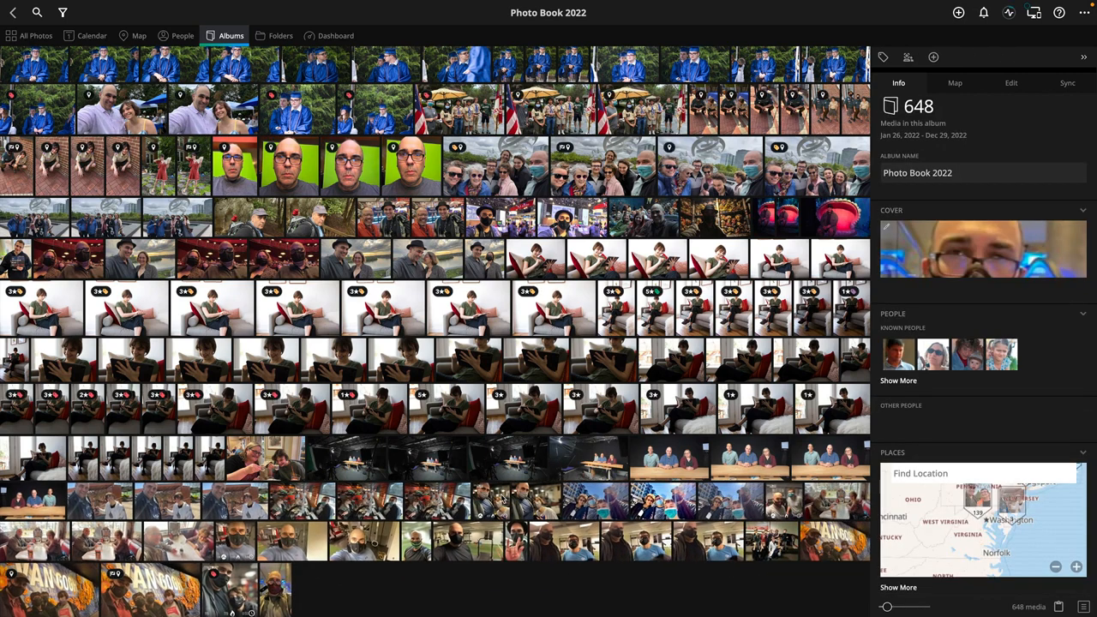
Step: Remove the phone screenshot, the small edited garden photo and the four-star photo beside it near the album's start
{"action": "scroll", "coordinate": [586, 441], "scroll_direction": "up", "scroll_amount": 6}
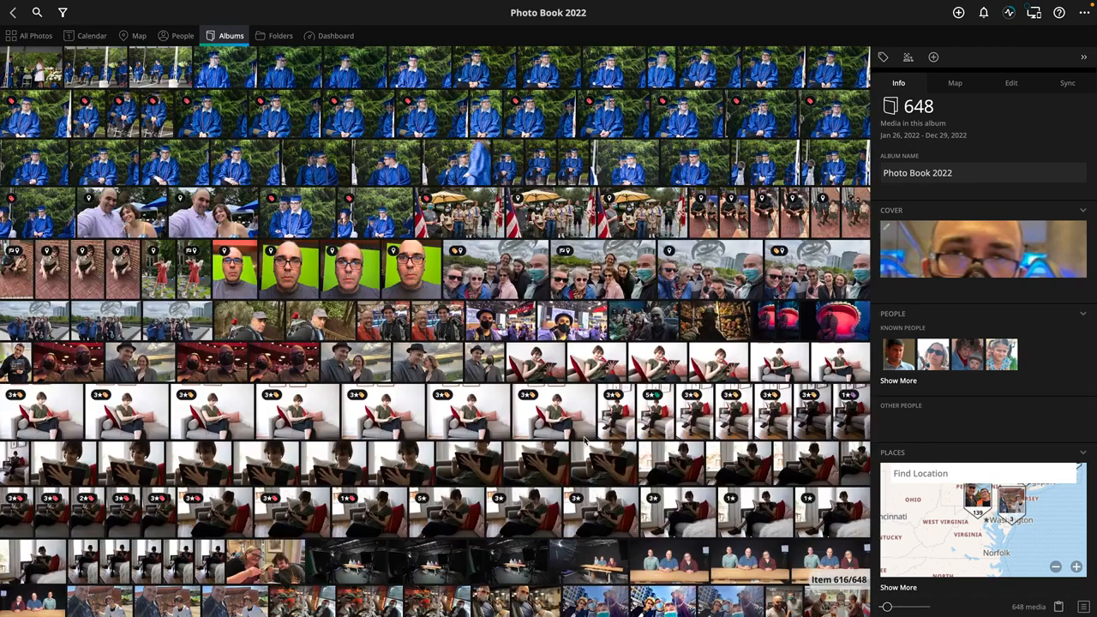
{"action": "scroll", "coordinate": [586, 441], "scroll_direction": "up", "scroll_amount": 5}
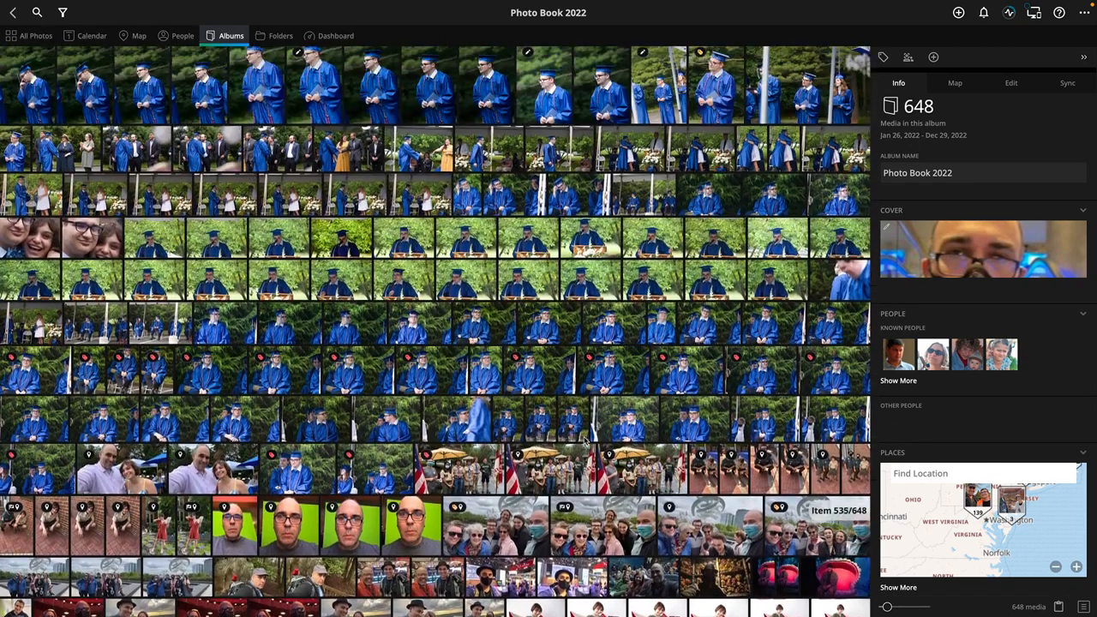
{"action": "scroll", "coordinate": [585, 441], "scroll_direction": "up", "scroll_amount": 8}
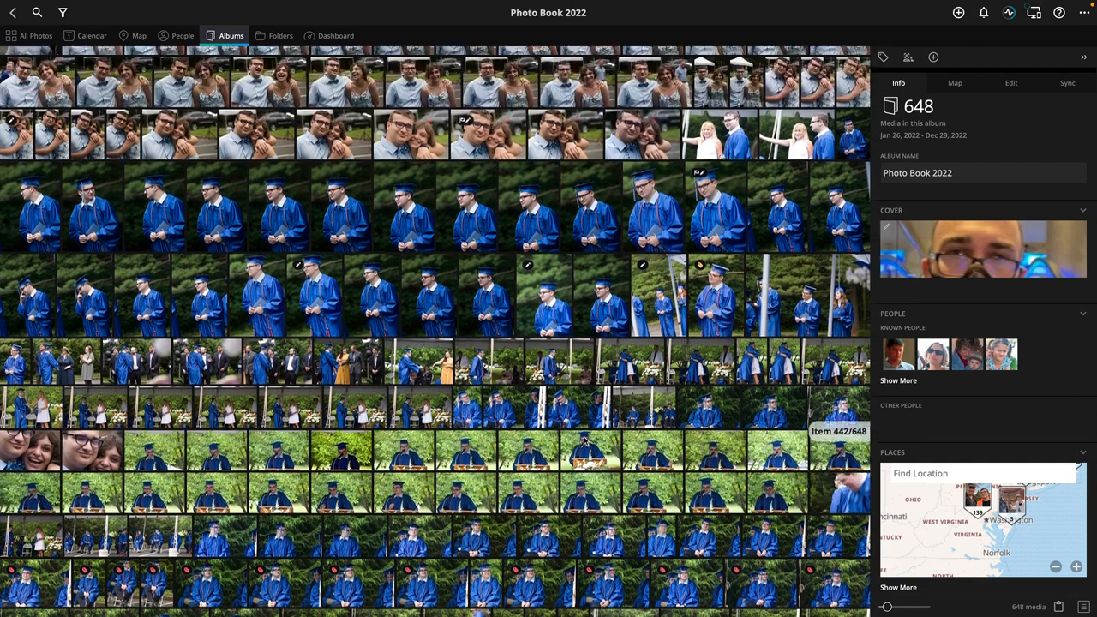
{"action": "scroll", "coordinate": [586, 440], "scroll_direction": "up", "scroll_amount": 3}
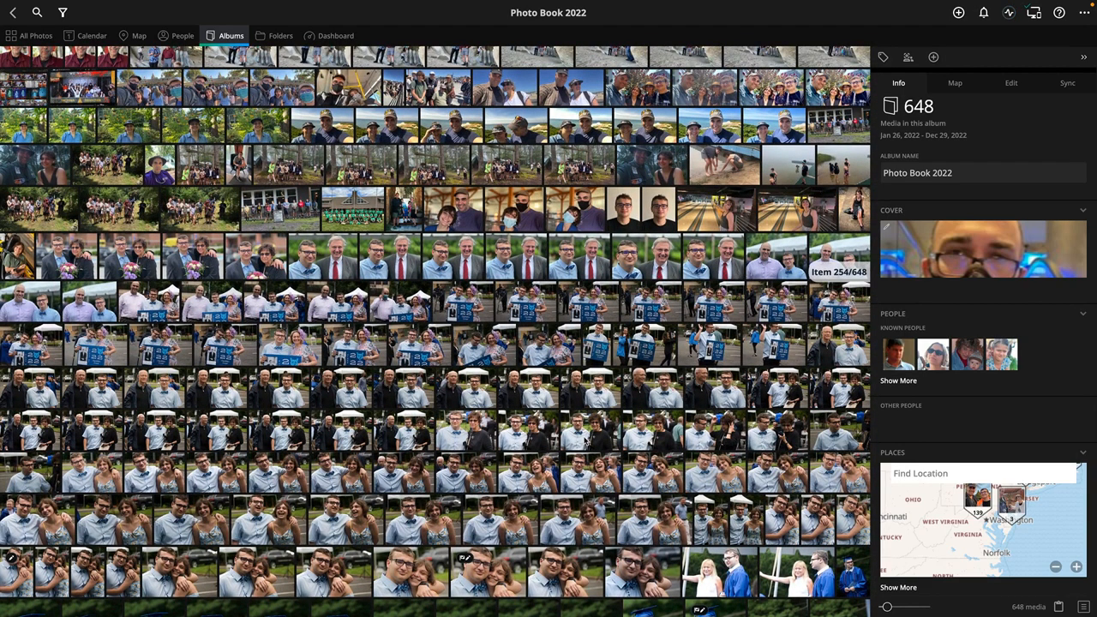
{"action": "scroll", "coordinate": [585, 440], "scroll_direction": "up", "scroll_amount": 12}
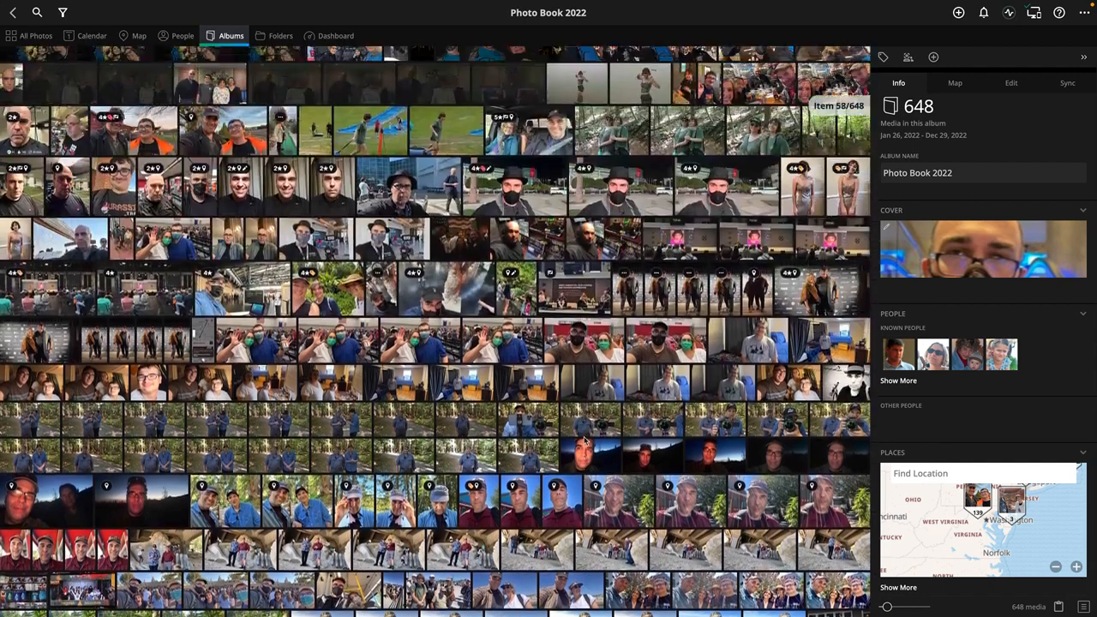
{"action": "scroll", "coordinate": [586, 440], "scroll_direction": "up", "scroll_amount": 4}
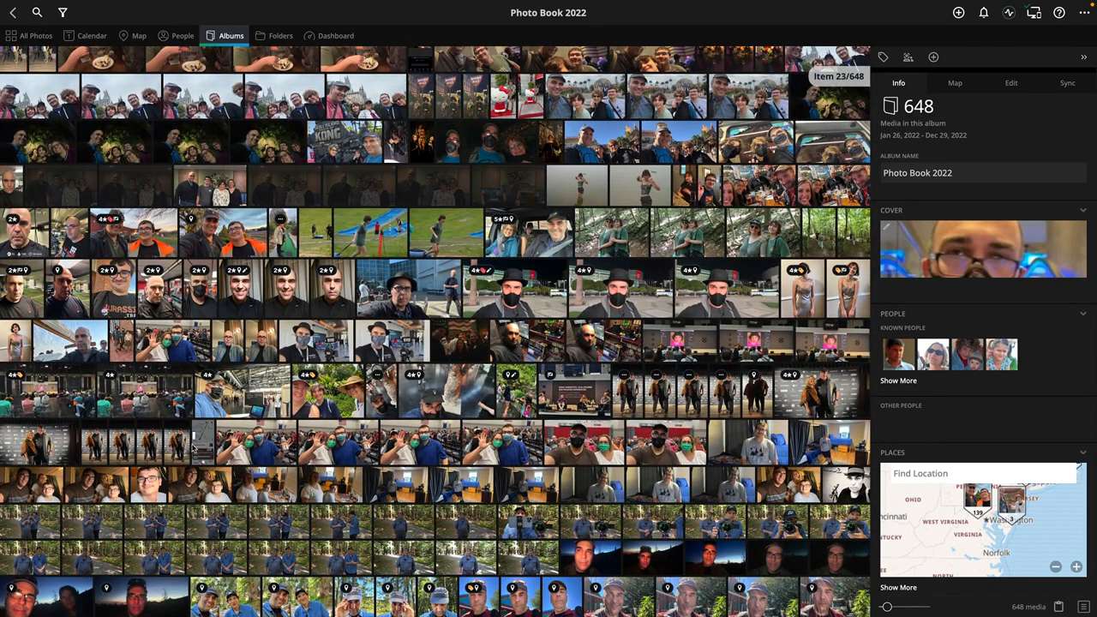
{"action": "left_click", "coordinate": [196, 444]}
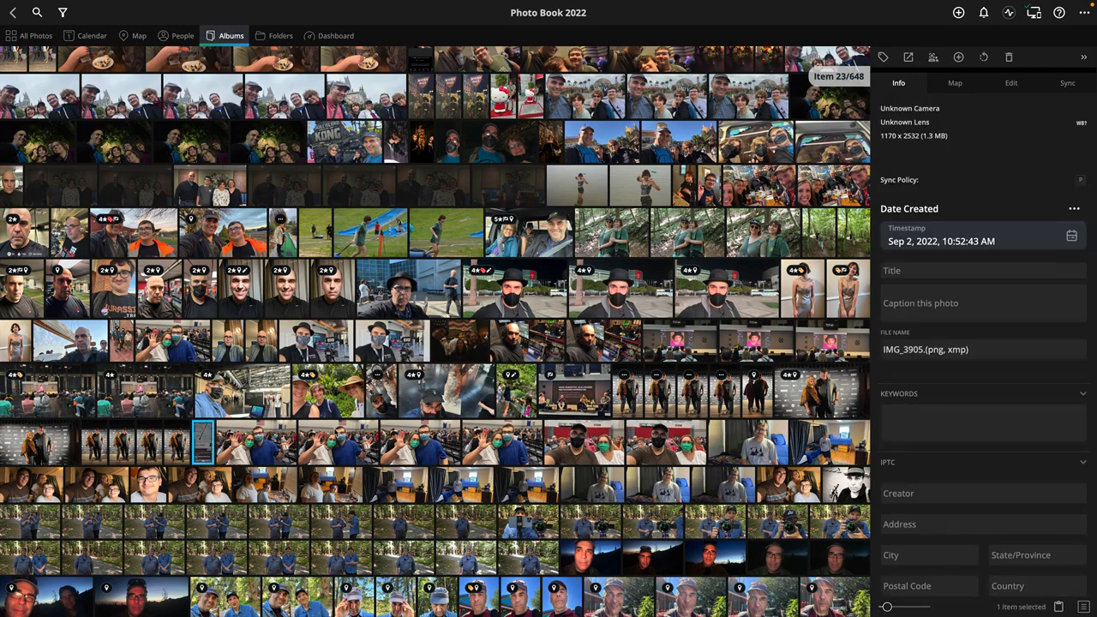
{"action": "left_click", "coordinate": [517, 395], "text": "ctrl"}
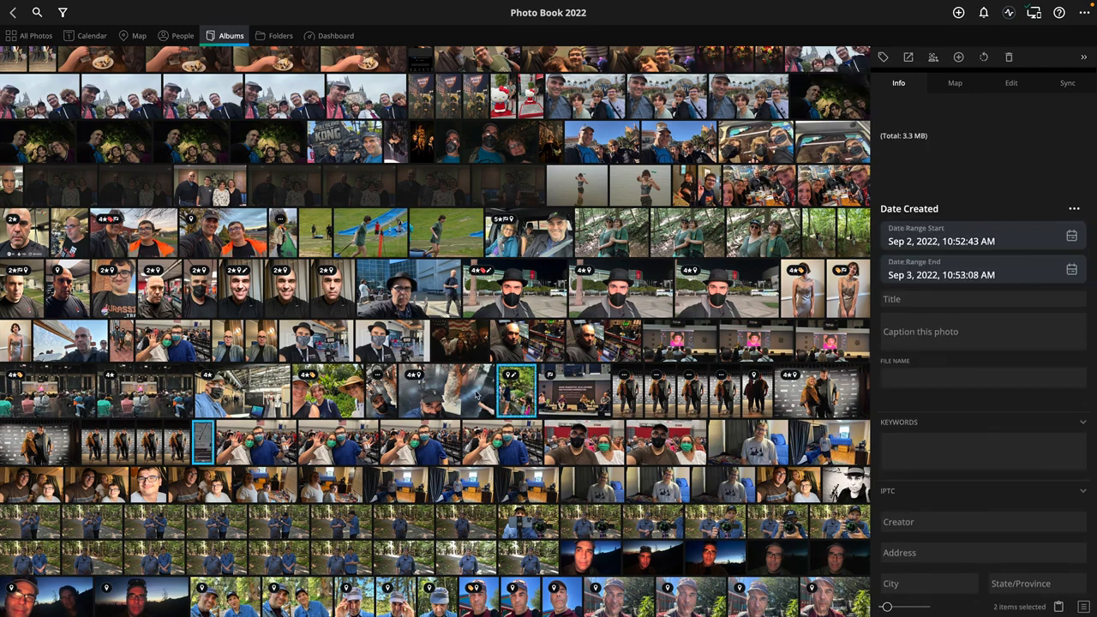
{"action": "left_click", "coordinate": [477, 396], "text": "ctrl"}
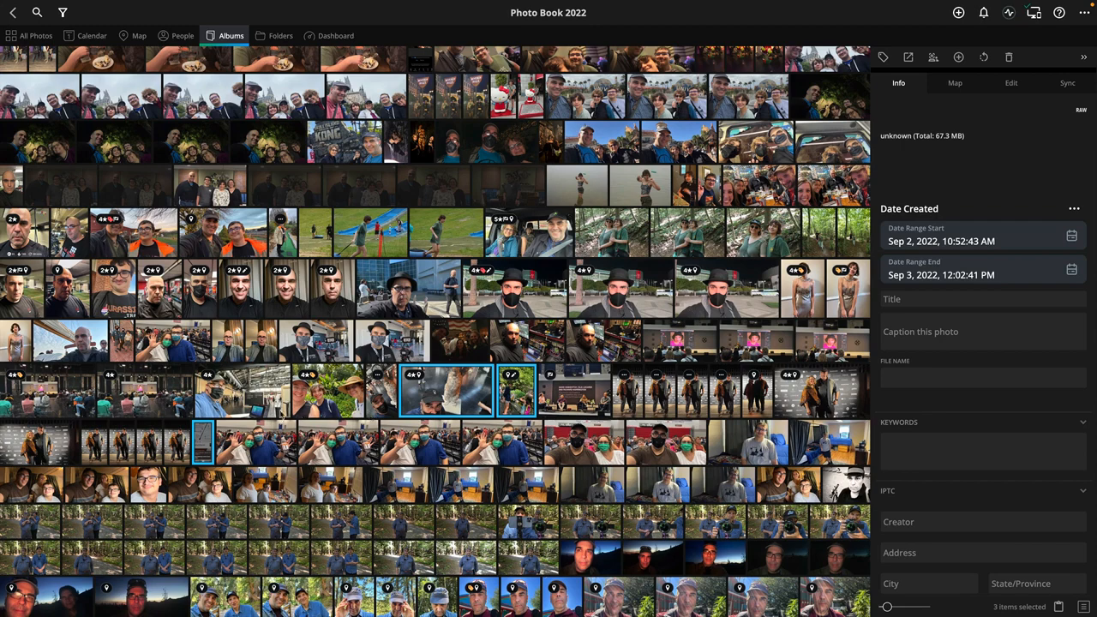
{"action": "scroll", "coordinate": [435, 364], "scroll_direction": "up", "scroll_amount": 2}
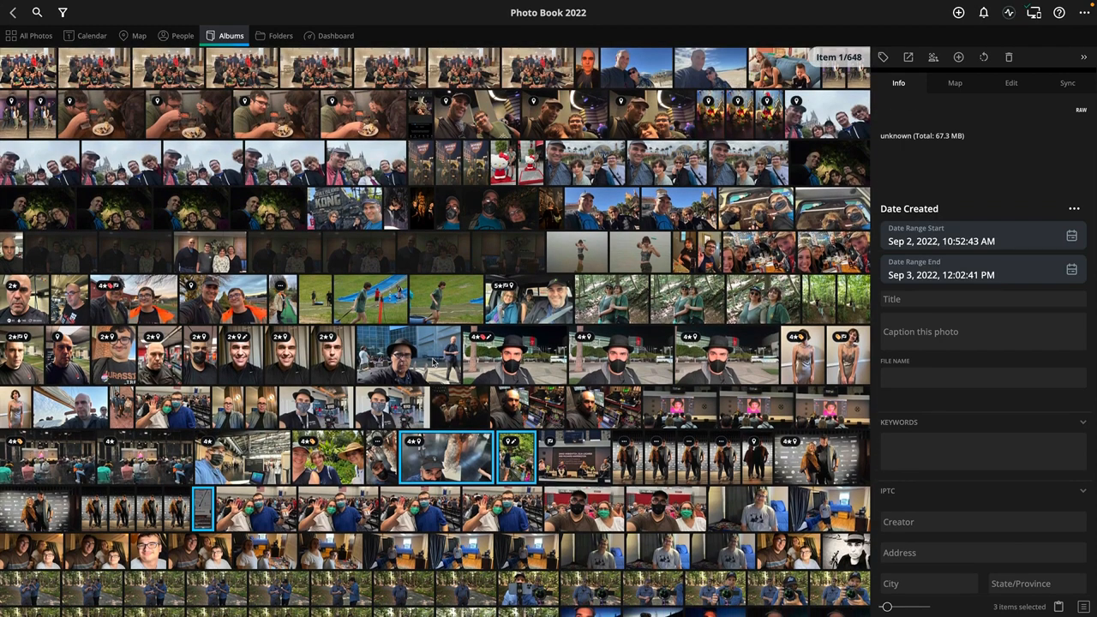
{"action": "key", "text": "Delete"}
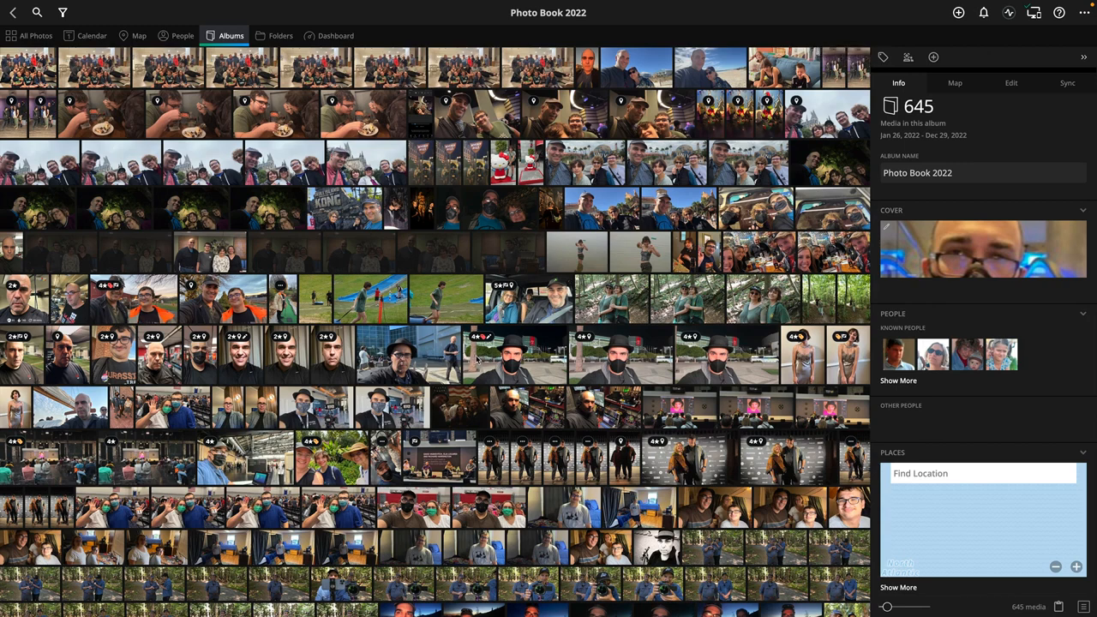
Step: Select the first family group photo and turn off the display of rejected photos in the album
{"action": "scroll", "coordinate": [335, 288], "scroll_direction": "up", "scroll_amount": 2}
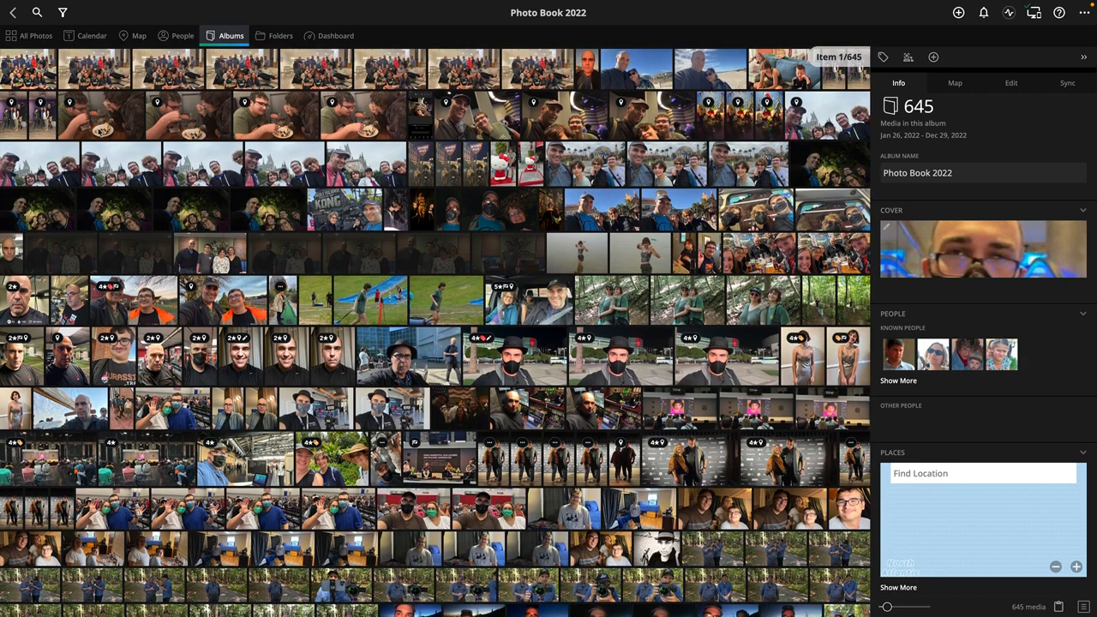
{"action": "left_click", "coordinate": [30, 75]}
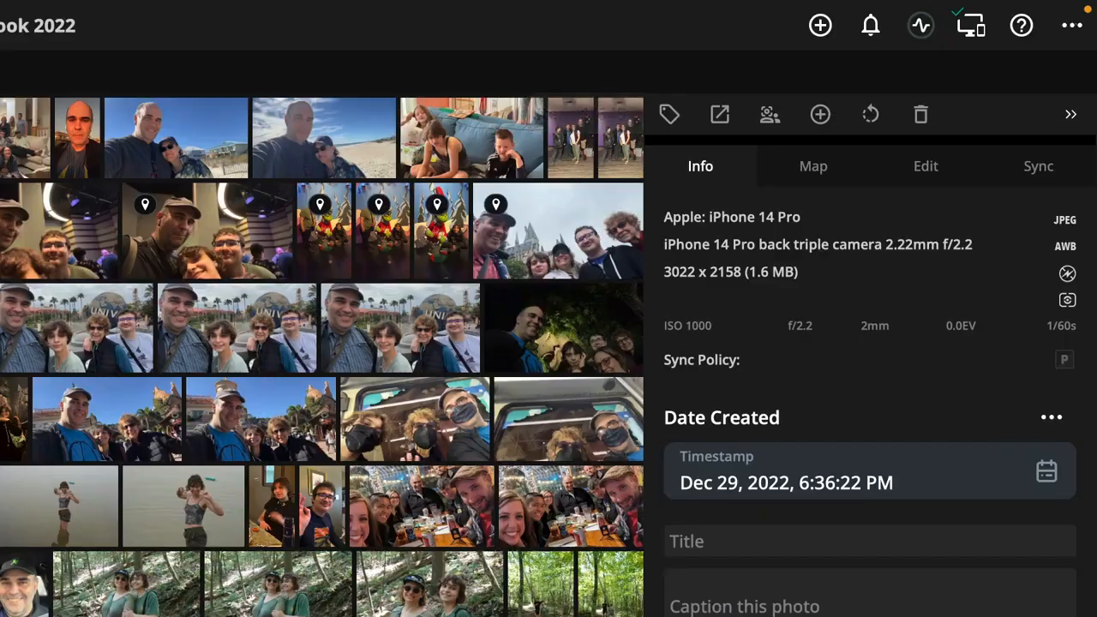
{"action": "left_click", "coordinate": [1084, 13]}
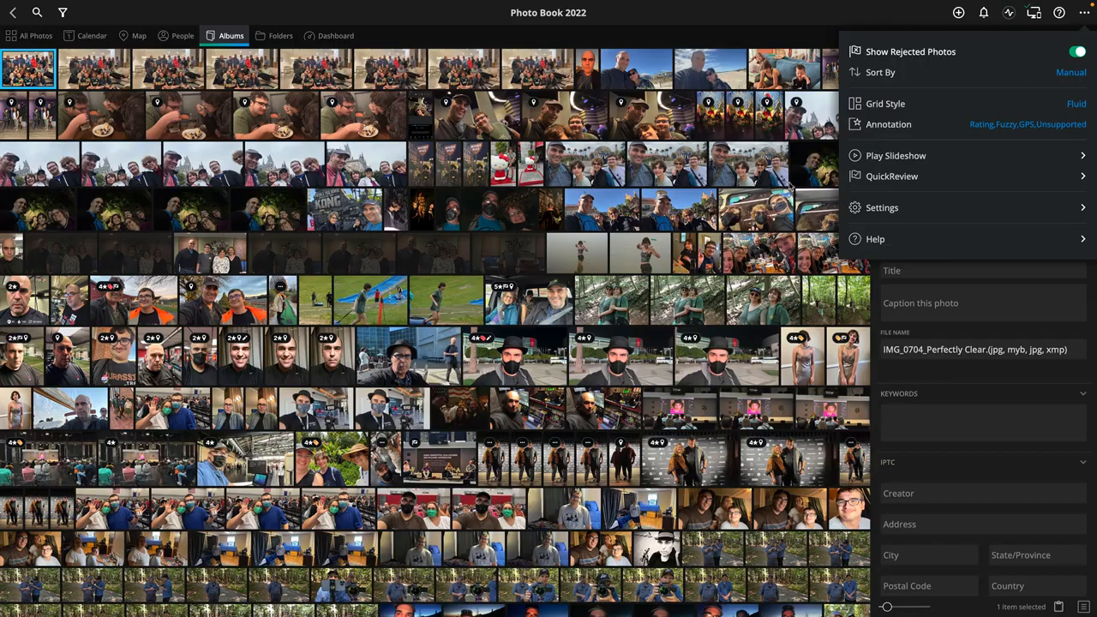
{"action": "left_click", "coordinate": [484, 368]}
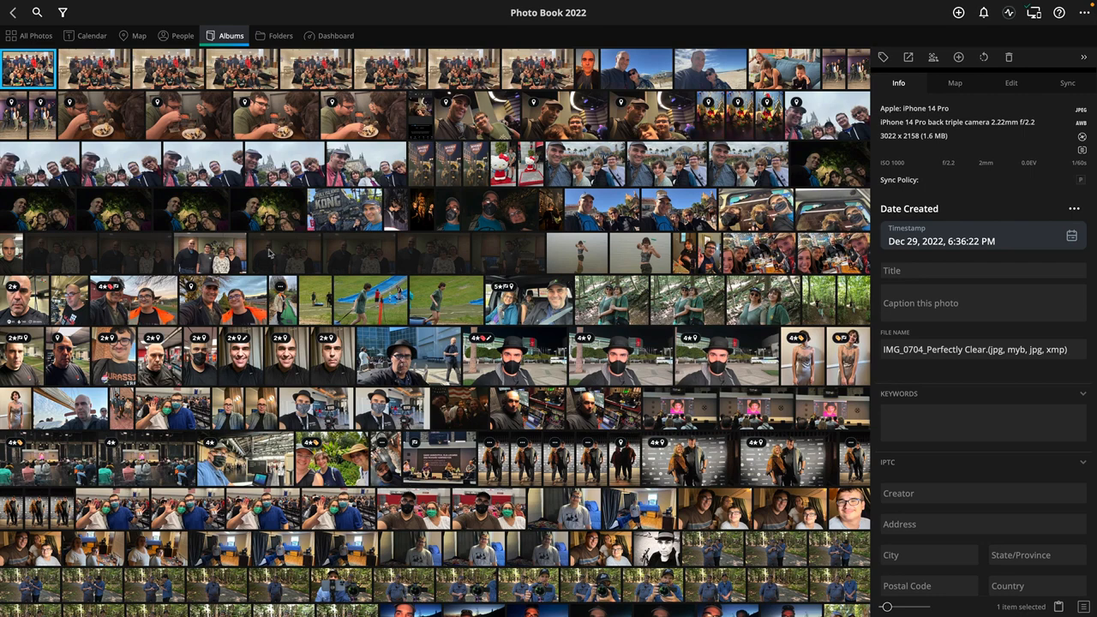
{"action": "left_click", "coordinate": [1087, 13]}
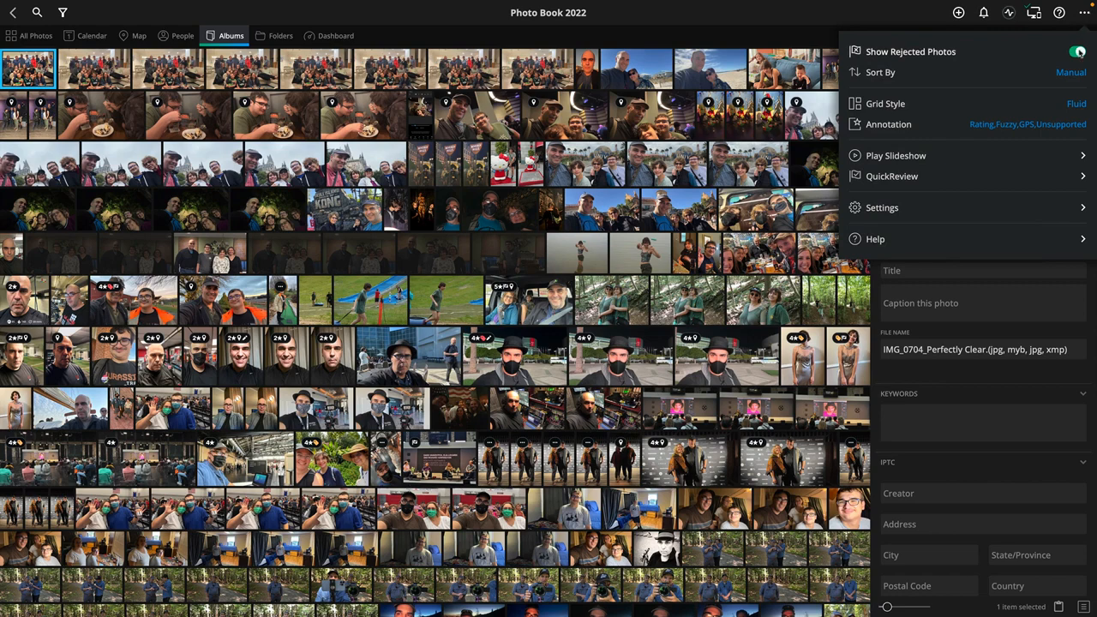
{"action": "left_click", "coordinate": [1079, 53]}
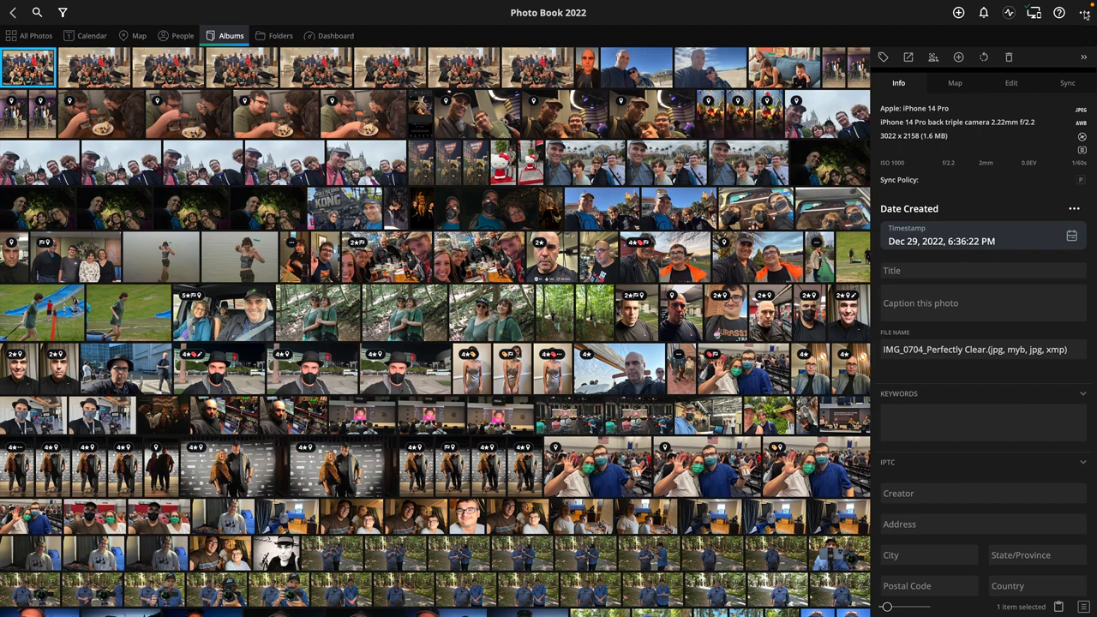
Step: Open the first family group photo in QuickReview and view it with its photo details
{"action": "left_click", "coordinate": [1084, 15]}
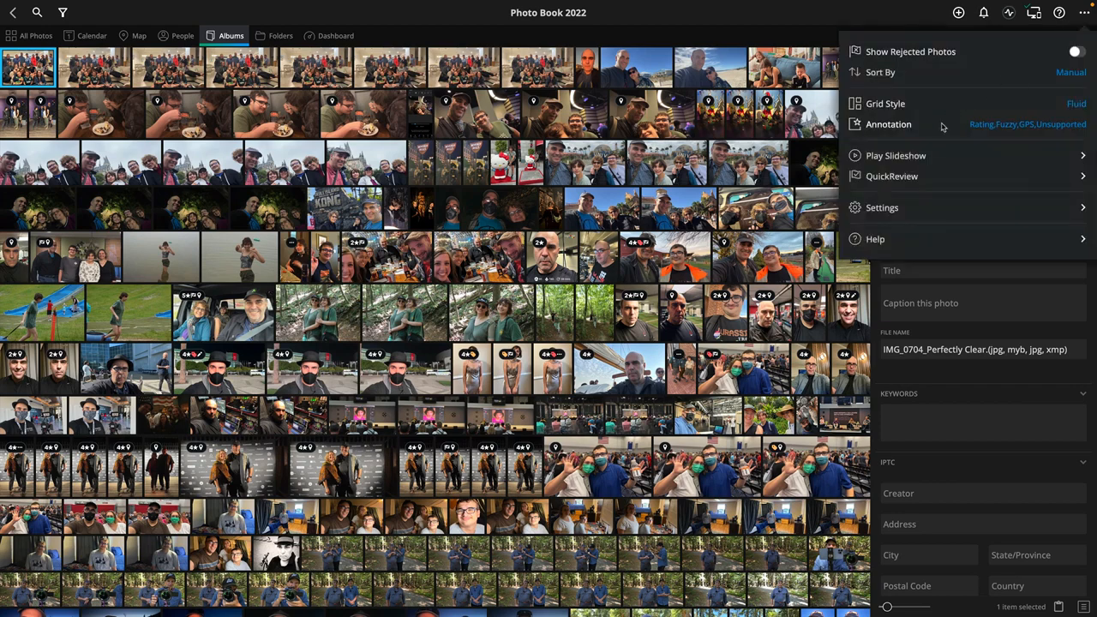
{"action": "left_click", "coordinate": [933, 180]}
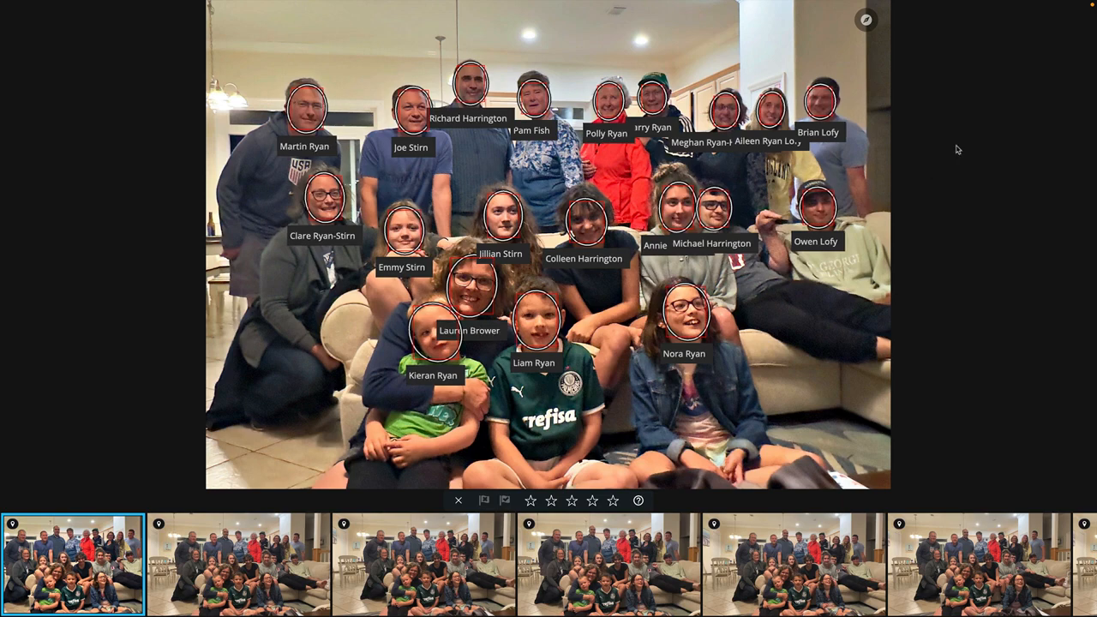
{"action": "left_click", "coordinate": [1074, 56]}
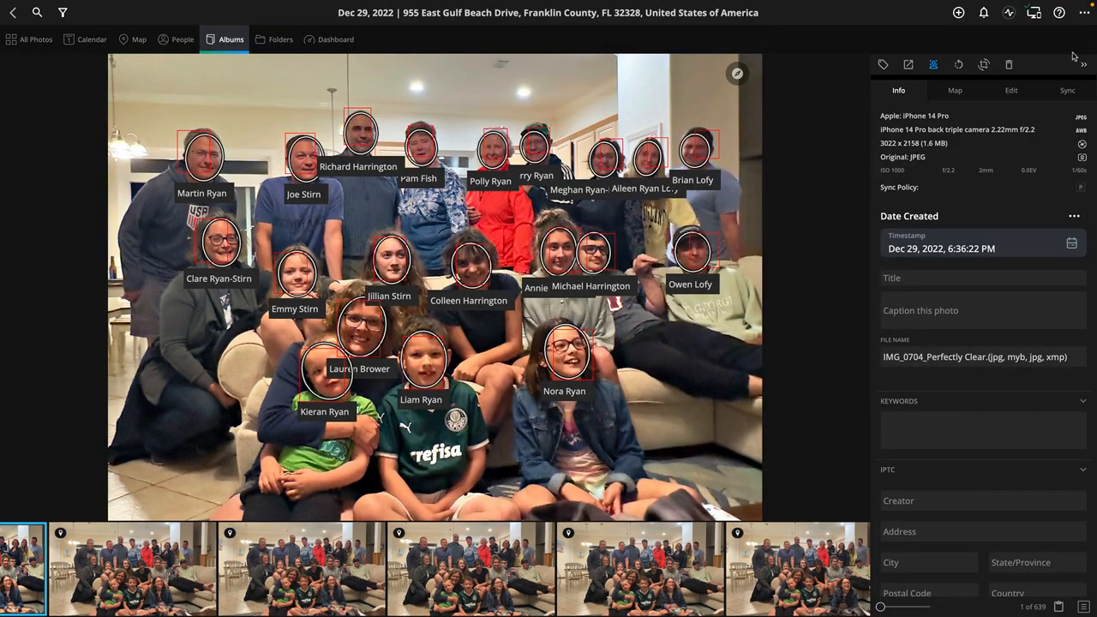
Step: Turn off the face tags on the family group photo and start QuickReview from it
{"action": "left_click", "coordinate": [935, 67]}
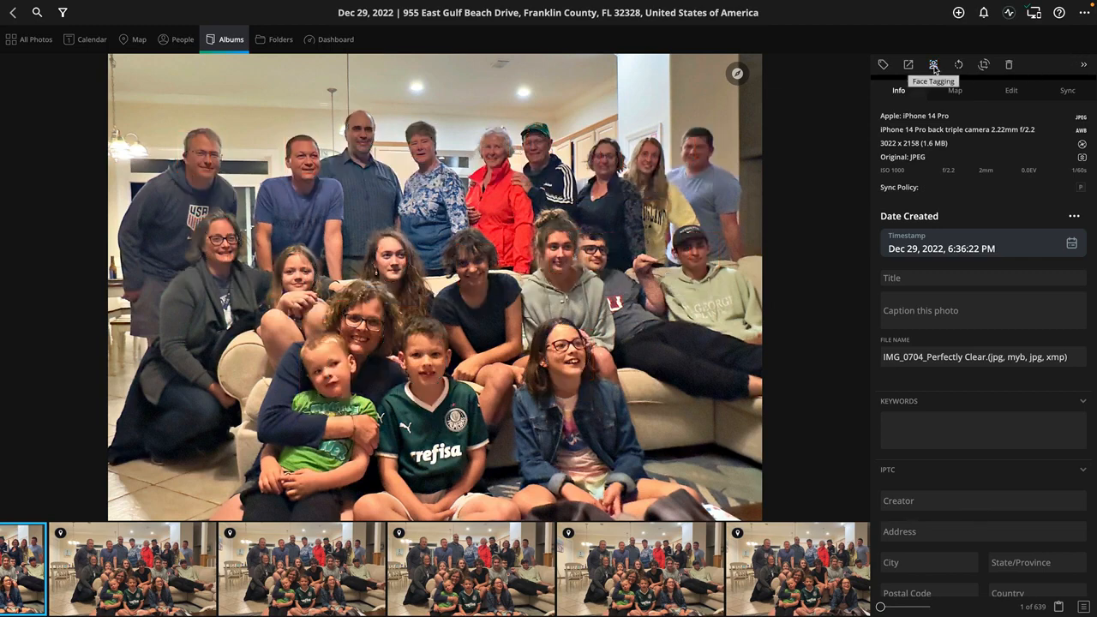
{"action": "left_click", "coordinate": [1084, 13]}
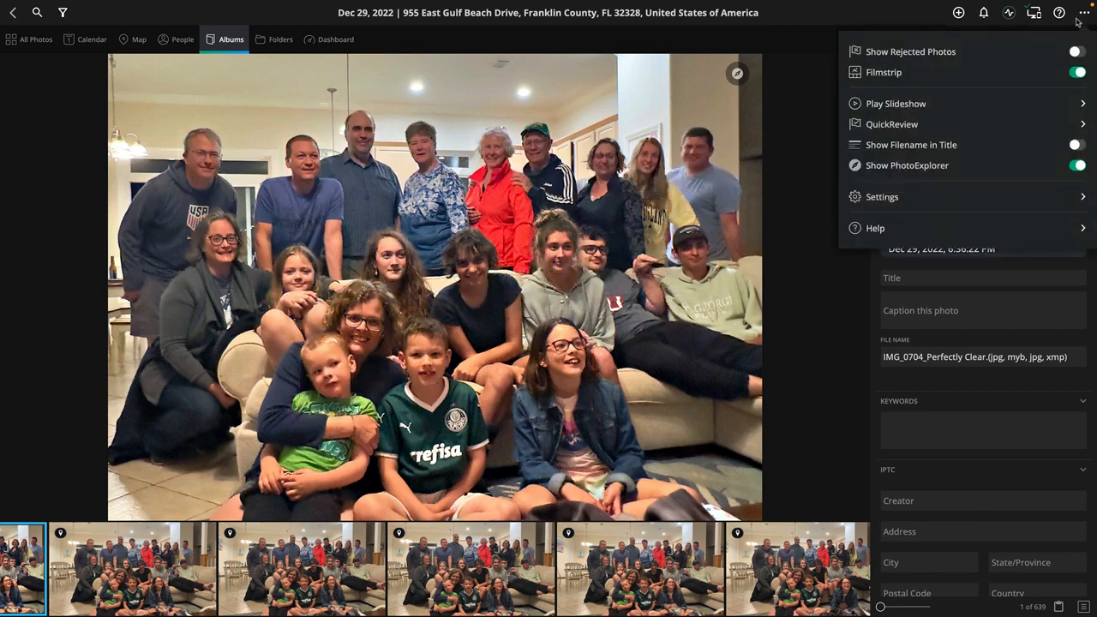
{"action": "left_click", "coordinate": [961, 125]}
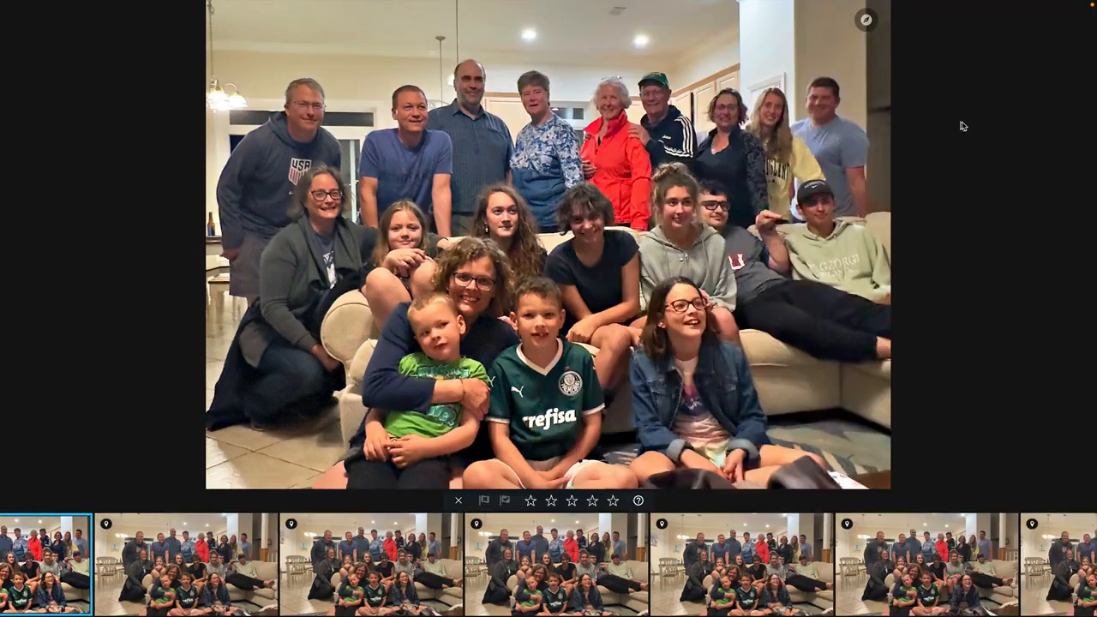
Step: Compare the series of similar family group photos taken around the couch and return to the second one
{"action": "key", "text": "Right"}
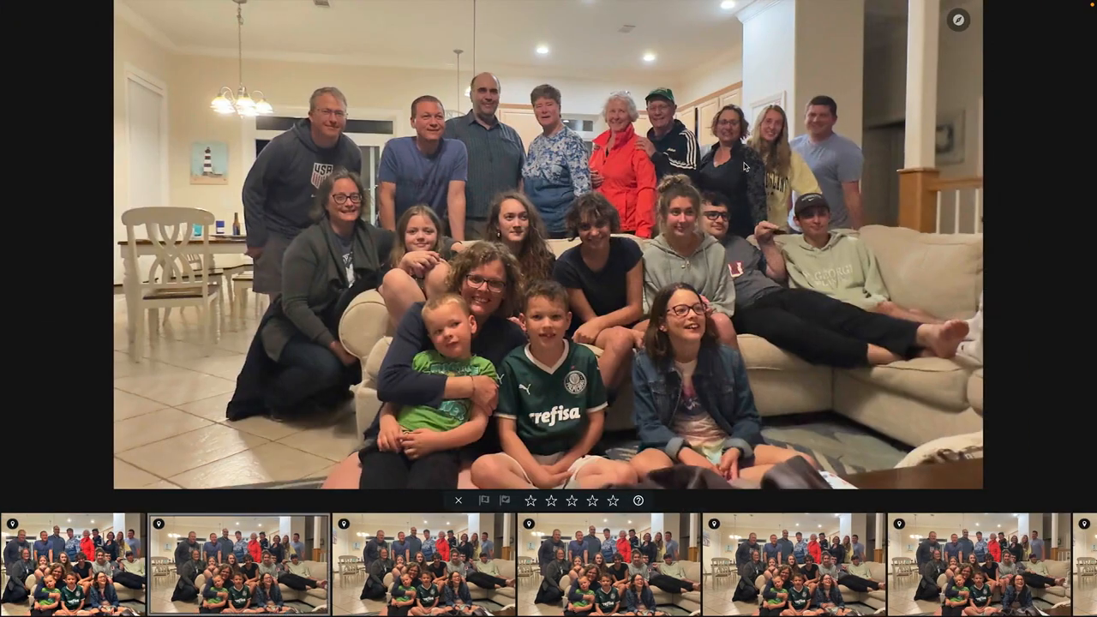
{"action": "key", "text": "Right"}
{"action": "key", "text": "Right"}
{"action": "key", "text": "Right"}
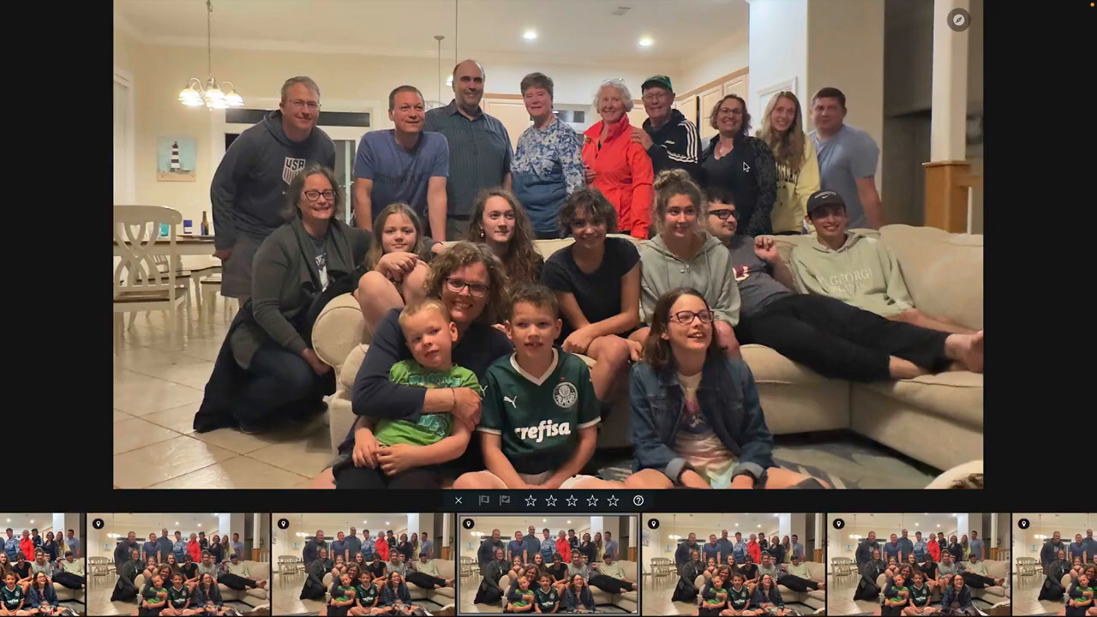
{"action": "key", "text": "Right"}
{"action": "key", "text": "Right"}
{"action": "key", "text": "Right"}
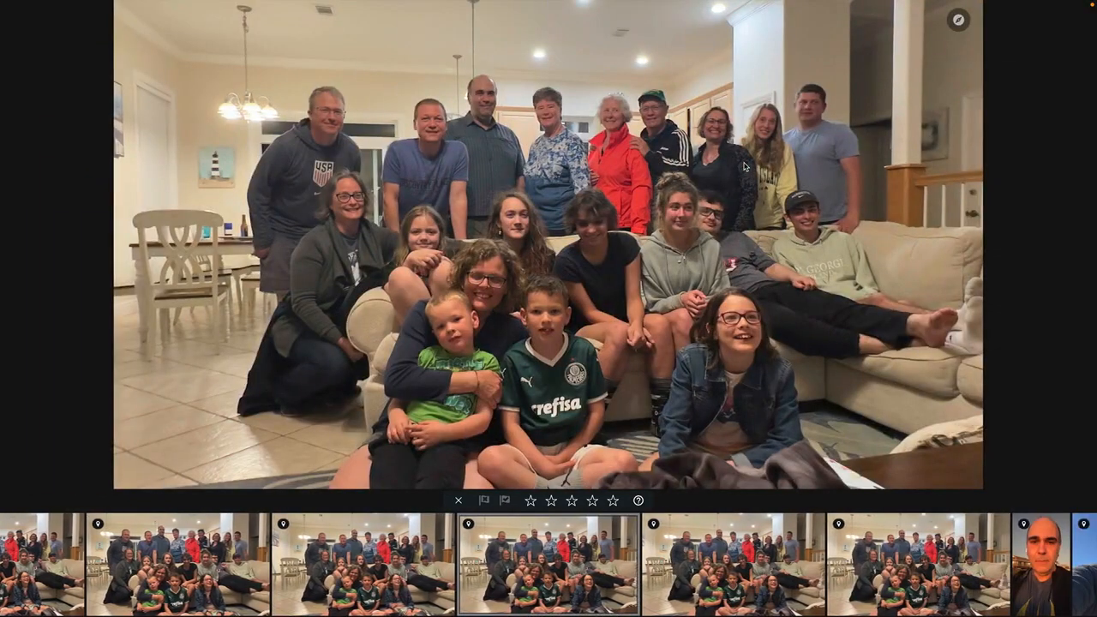
{"action": "key", "text": "Left"}
{"action": "key", "text": "Left"}
{"action": "key", "text": "Left"}
{"action": "key", "text": "Left"}
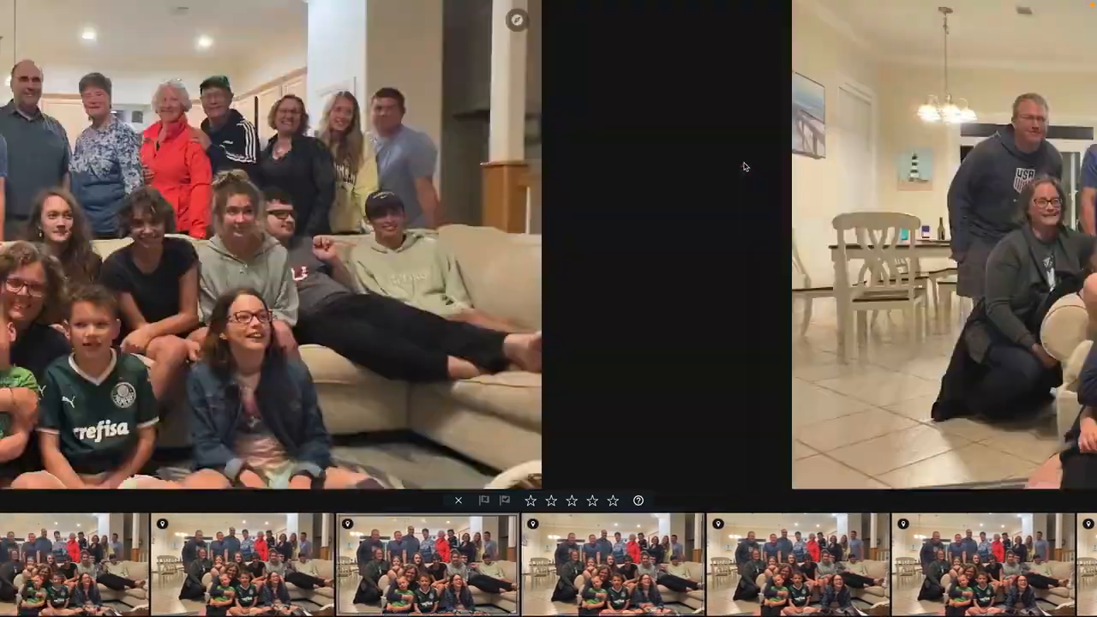
{"action": "key", "text": "Left"}
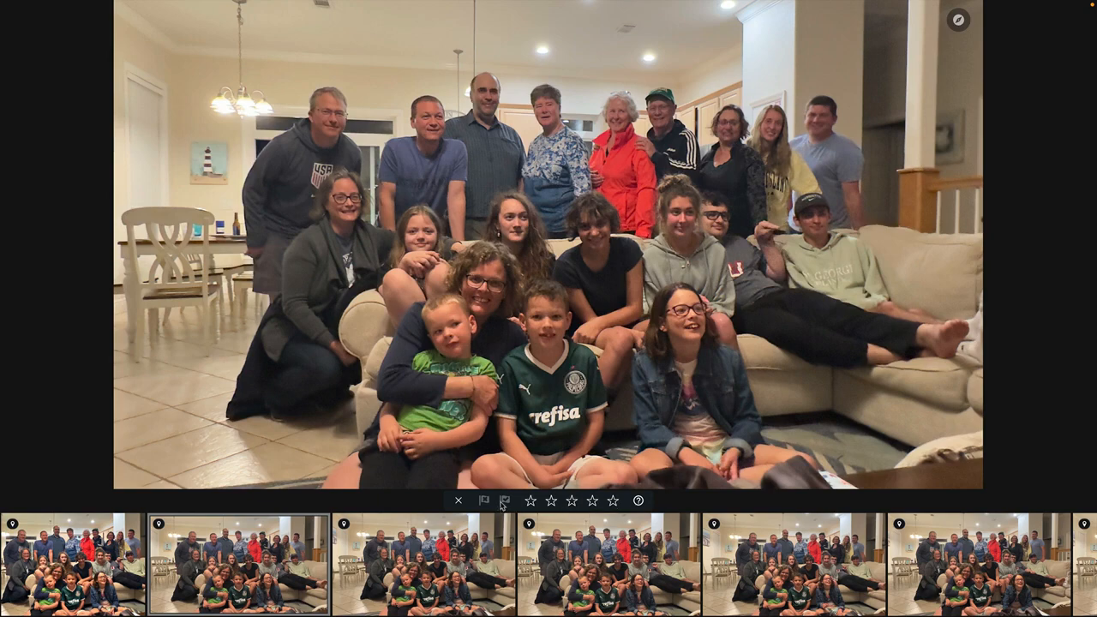
Step: Flag the wide, uncropped second family group photo as a pick and reject the other shots of the group around the couch
{"action": "key", "text": "p"}
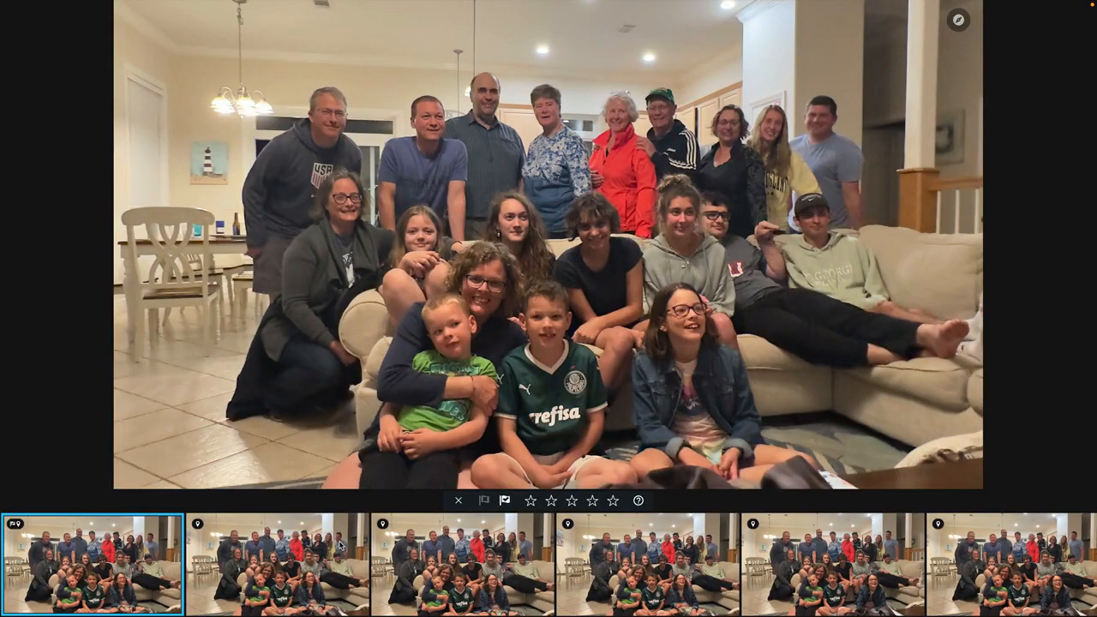
{"action": "left_click", "coordinate": [340, 546]}
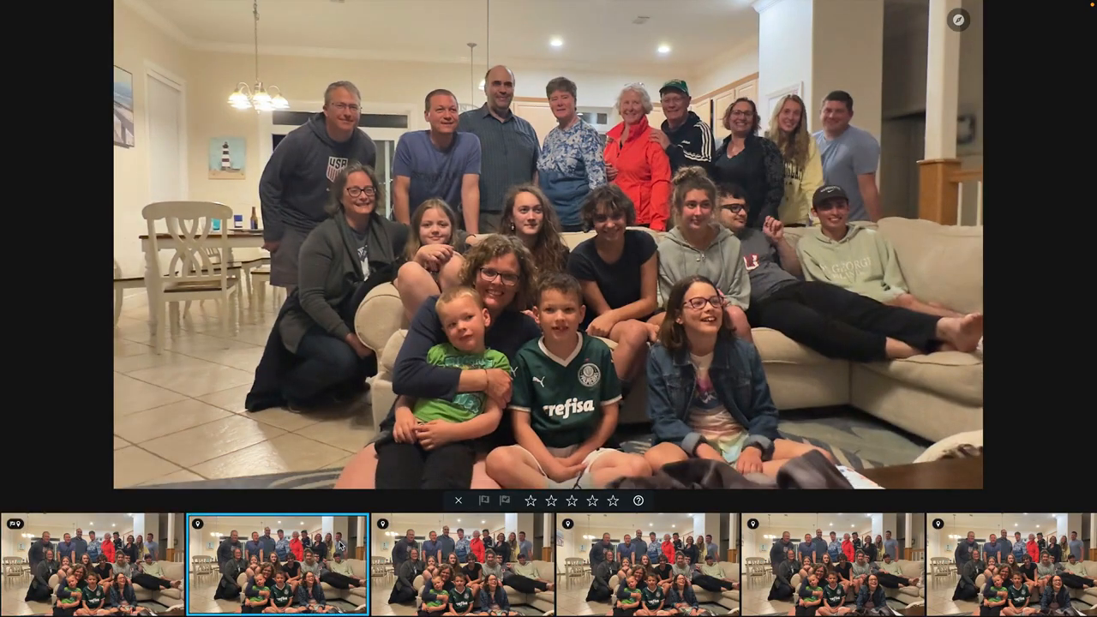
{"action": "key", "text": "x"}
{"action": "key", "text": "x"}
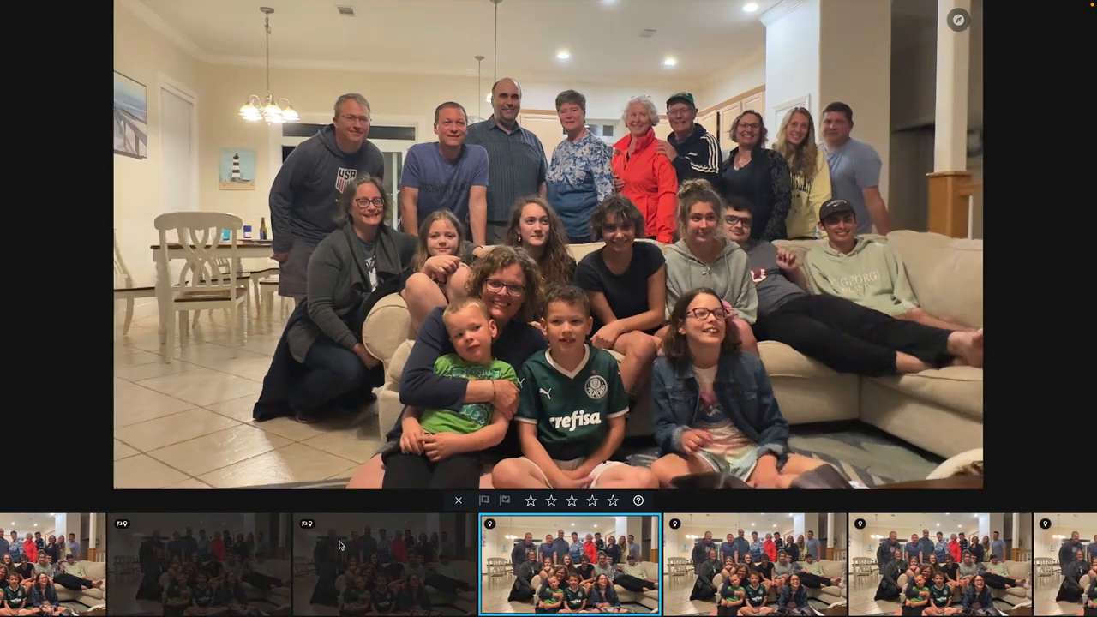
{"action": "key", "text": "p"}
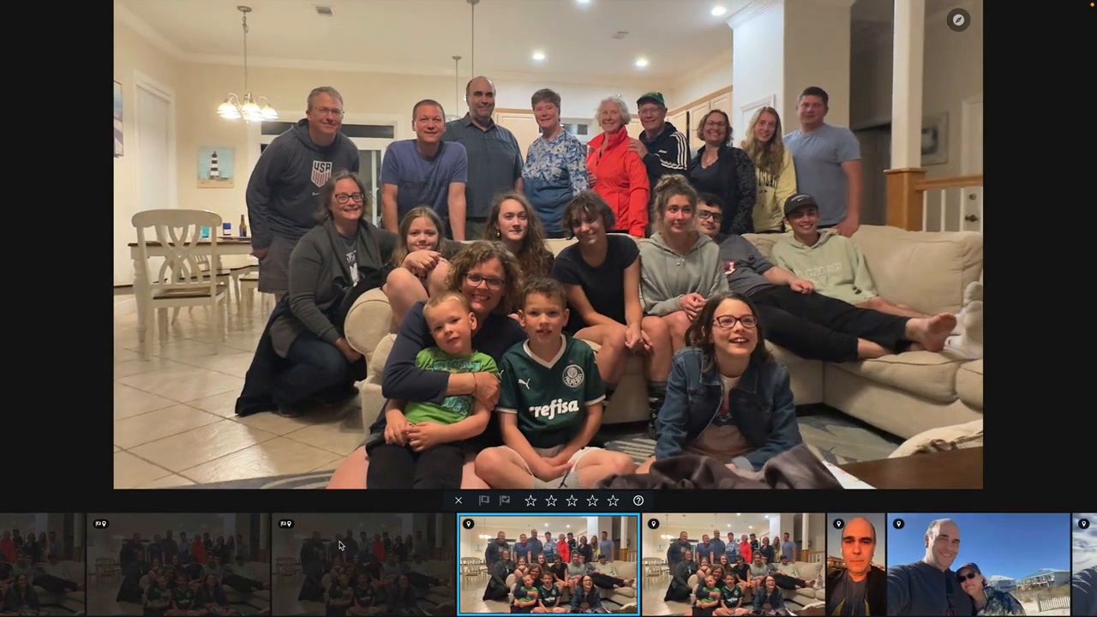
{"action": "key", "text": "x"}
{"action": "key", "text": "x"}
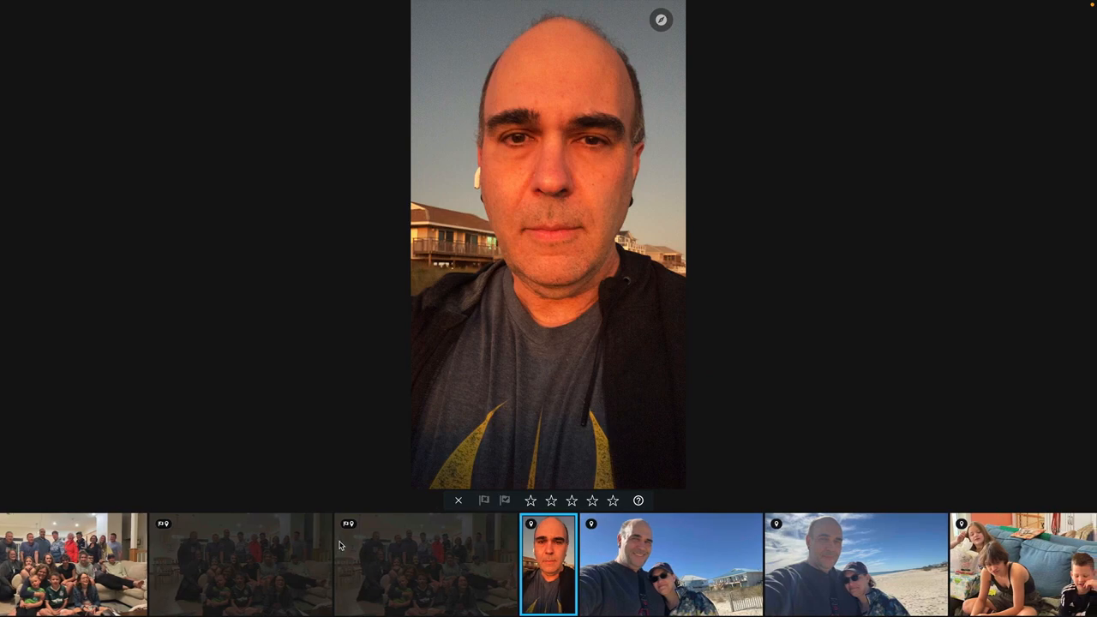
Step: Reject the close-up sunset selfie, pick the beach selfie with the houses, and reject the other beach selfie and the couch photo
{"action": "key", "text": "x"}
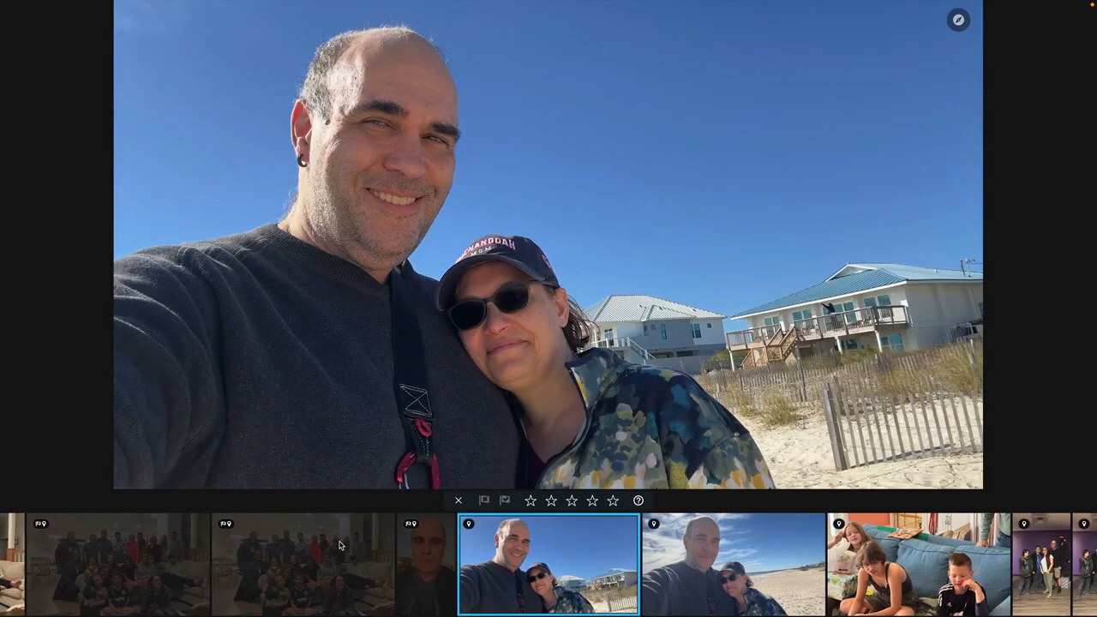
{"action": "key", "text": "Right"}
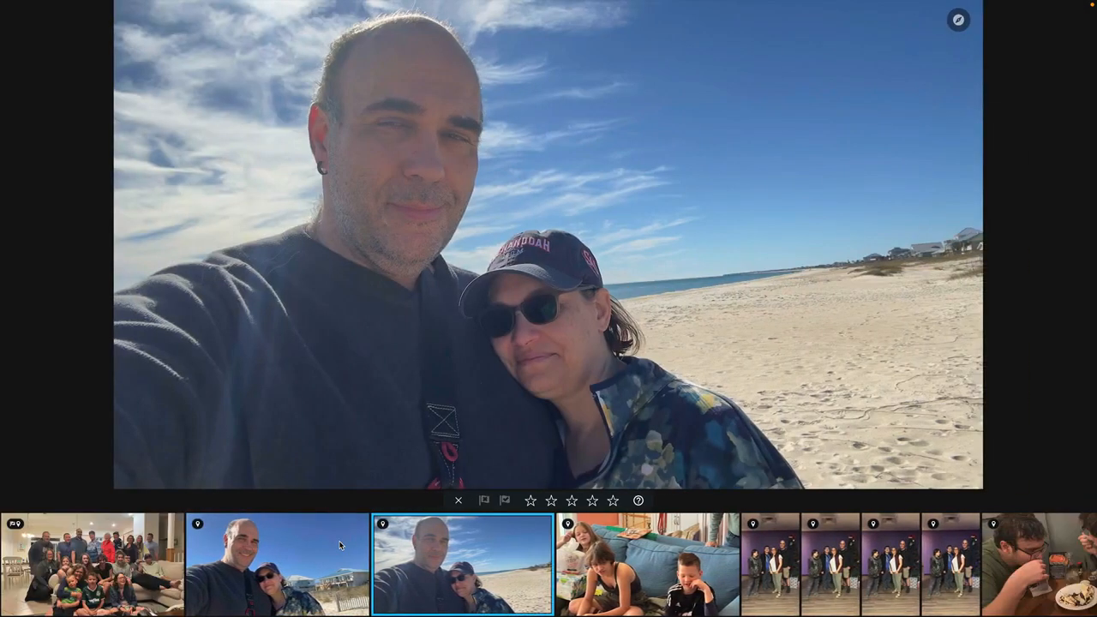
{"action": "key", "text": "Left"}
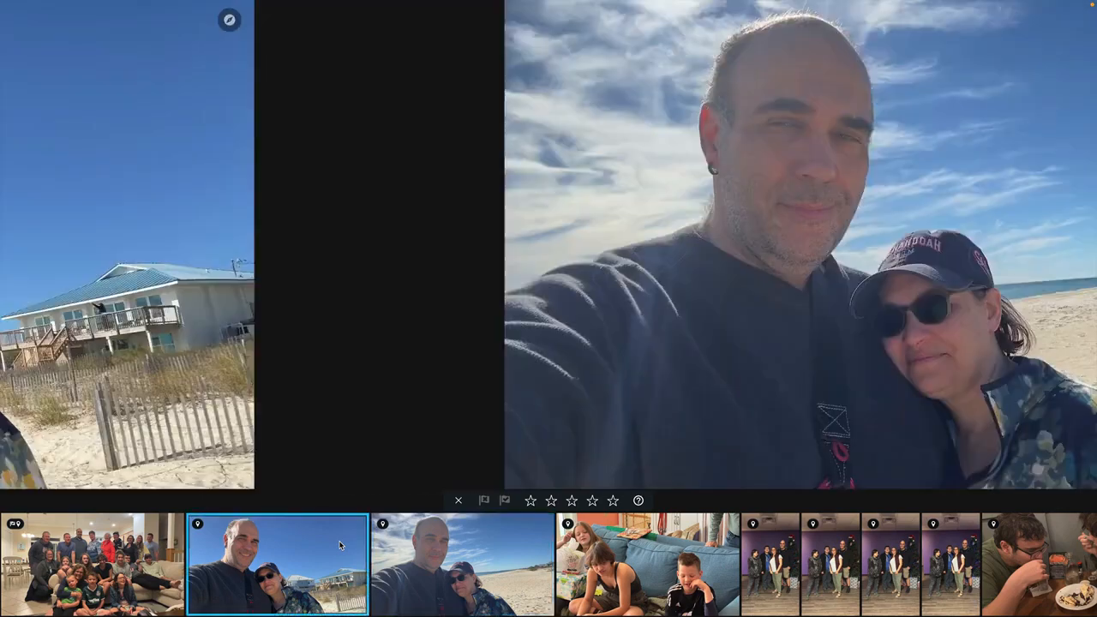
{"action": "key", "text": "x"}
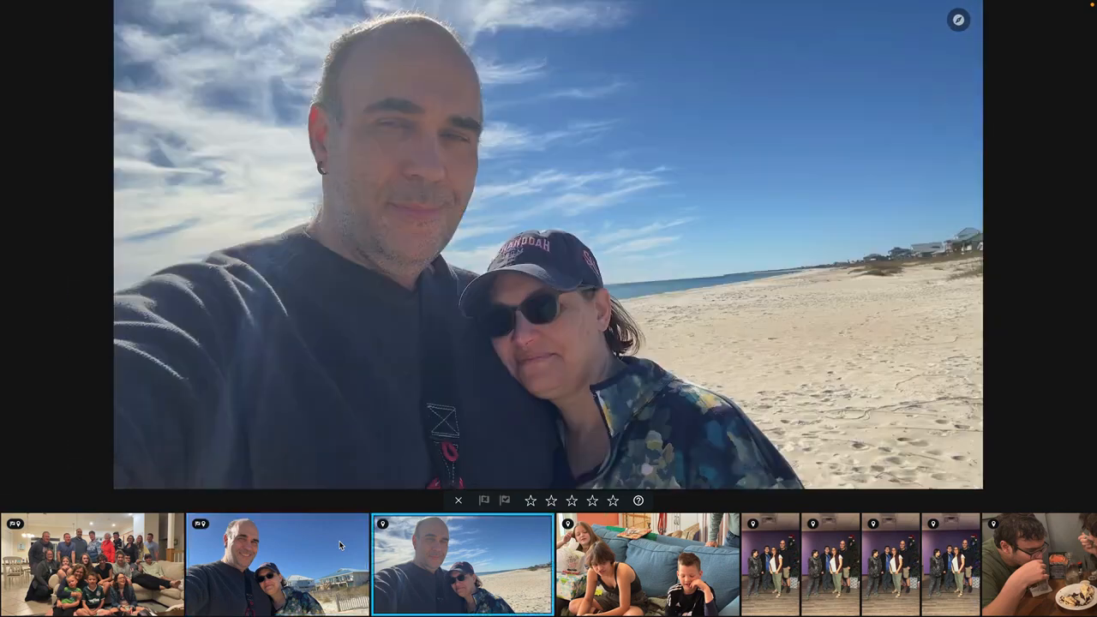
{"action": "key", "text": "x"}
{"action": "key", "text": "x"}
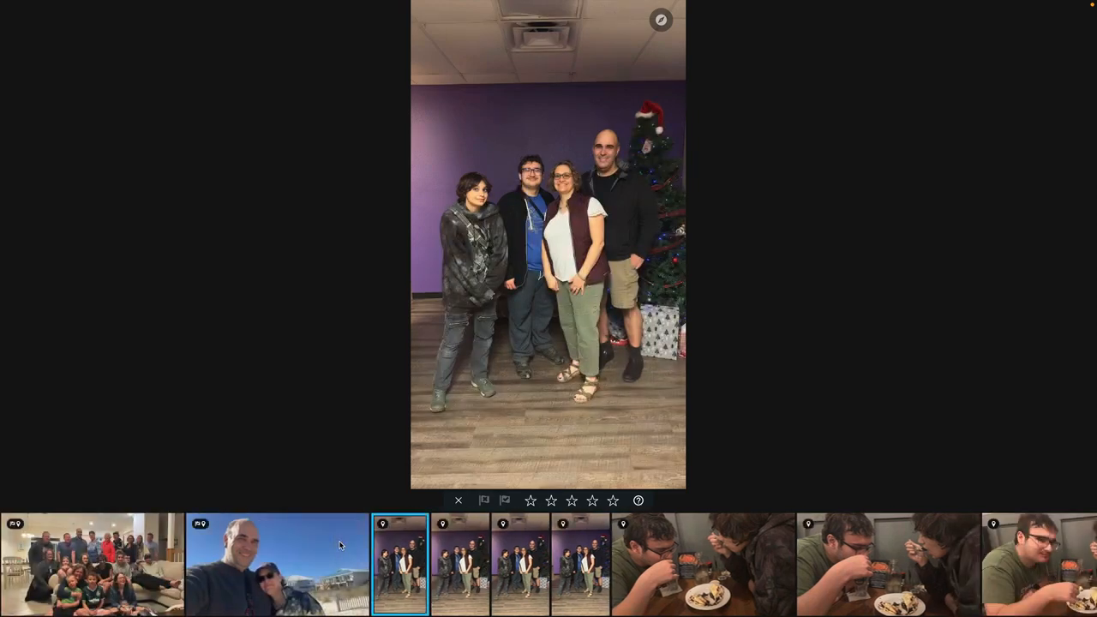
Step: Pick the first photo of the four people beside the Christmas tree and reject its three near-duplicates
{"action": "key", "text": "x"}
{"action": "key", "text": "x"}
{"action": "key", "text": "x"}
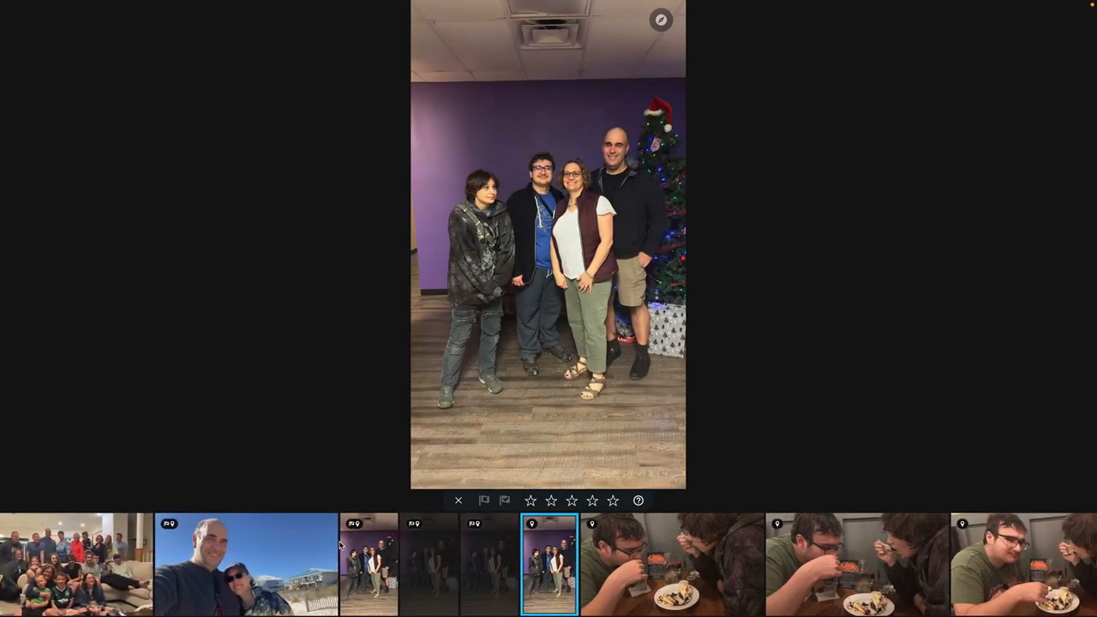
{"action": "key", "text": "x"}
Step: Pick the dessert photo with the man looking at the camera and reject the other dessert shots and the phone screenshot
{"action": "key", "text": "x"}
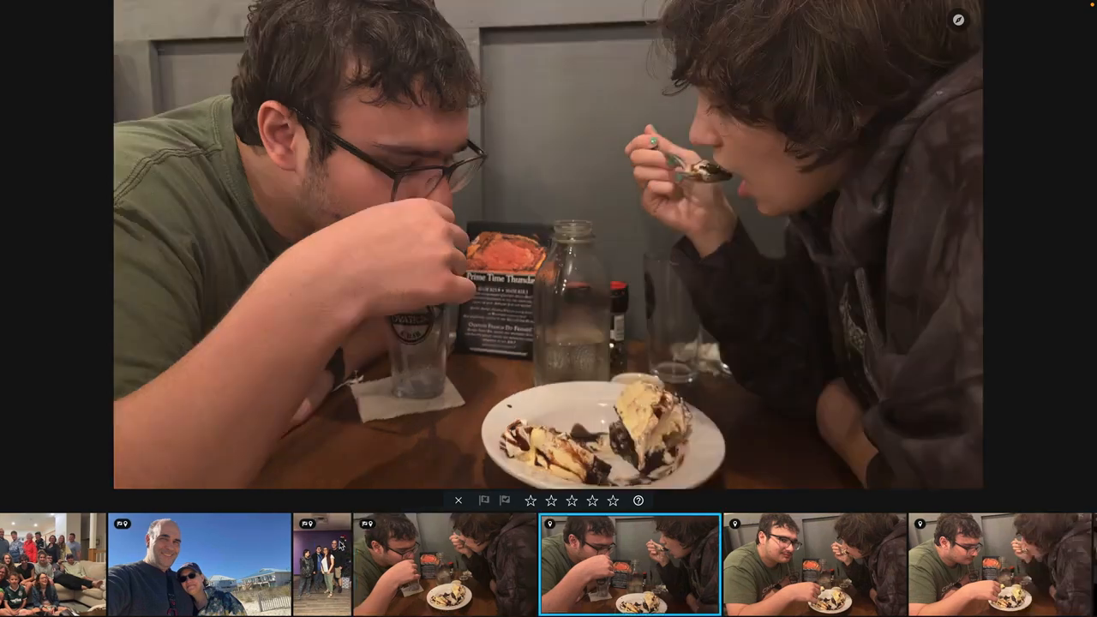
{"action": "key", "text": "x"}
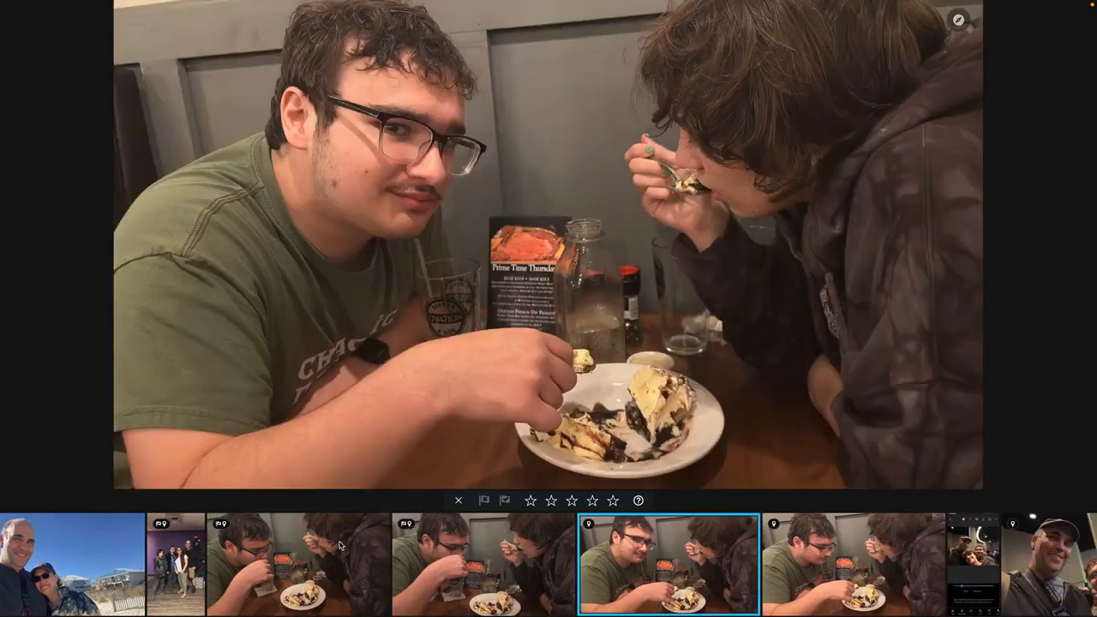
{"action": "key", "text": "Left"}
{"action": "key", "text": "x"}
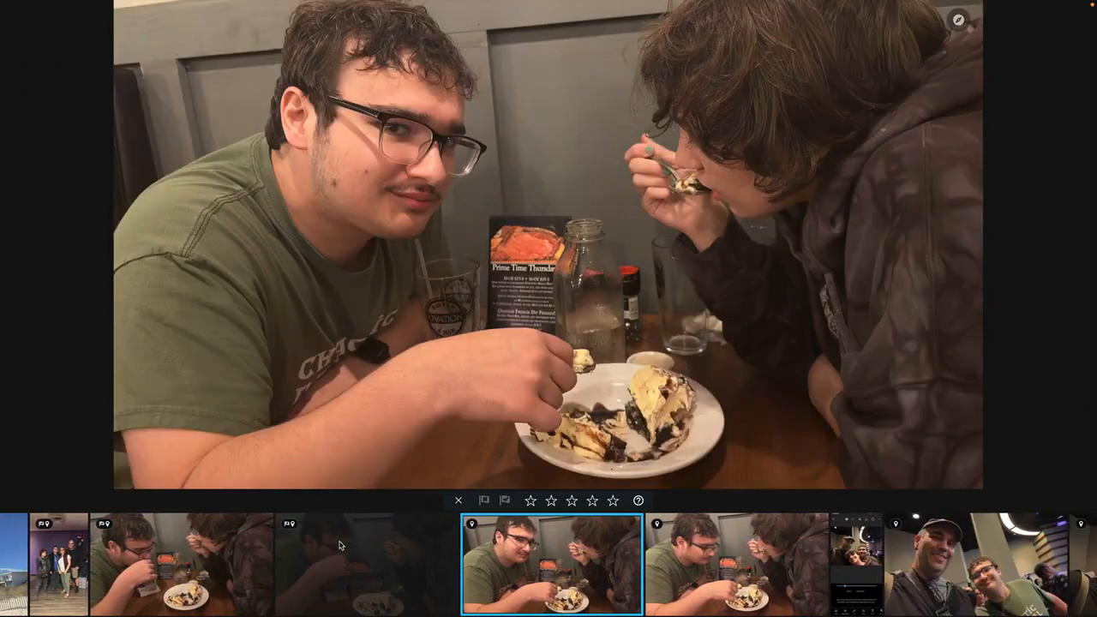
{"action": "key", "text": "Left"}
{"action": "key", "text": "Left"}
{"action": "key", "text": "x"}
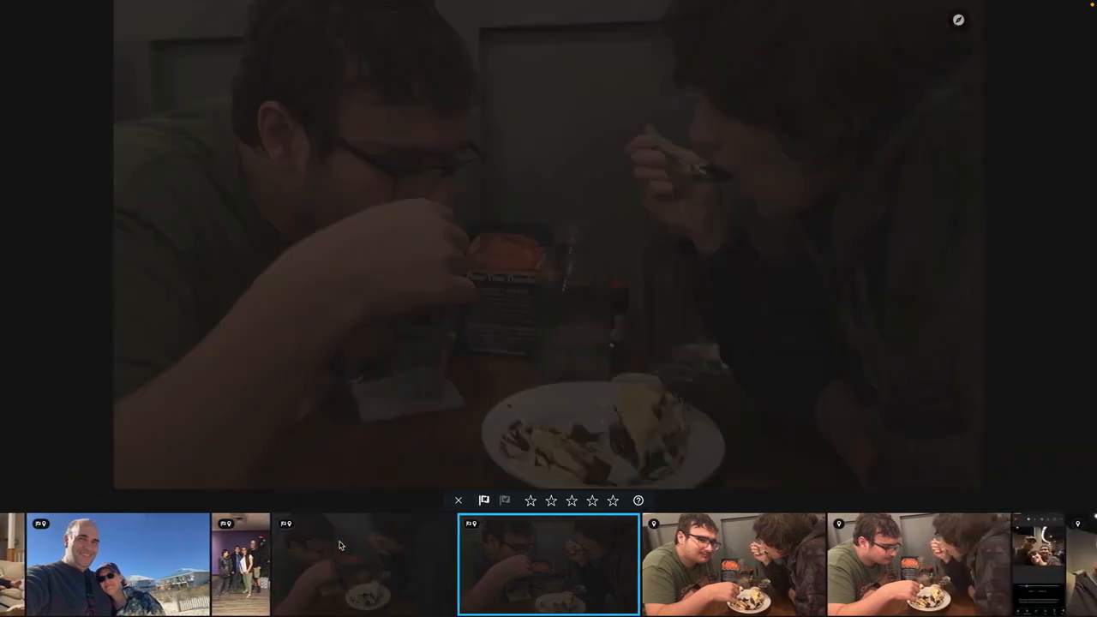
{"action": "key", "text": "Right"}
{"action": "key", "text": "Right"}
{"action": "key", "text": "Right"}
{"action": "key", "text": "Right"}
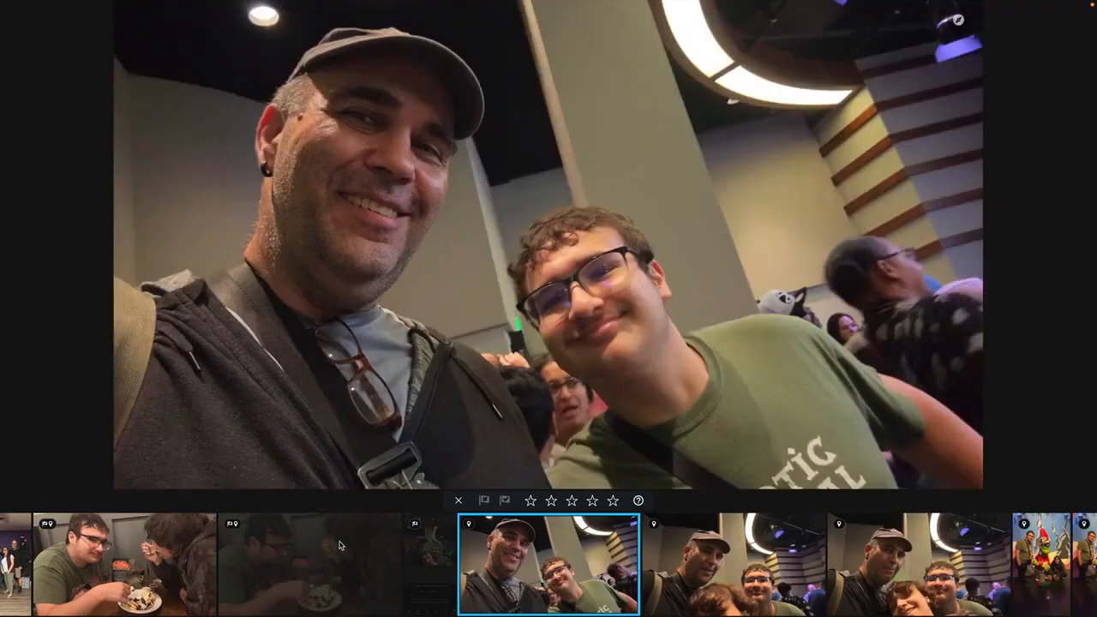
Step: Pick the first indoor selfie of the two men and reject the two similar three-person selfies
{"action": "key", "text": "p"}
{"action": "key", "text": "x"}
{"action": "key", "text": "p"}
Step: Compare the three Grinch photos, reject the two with both people, and keep the closer shot with one person
{"action": "key", "text": "Right"}
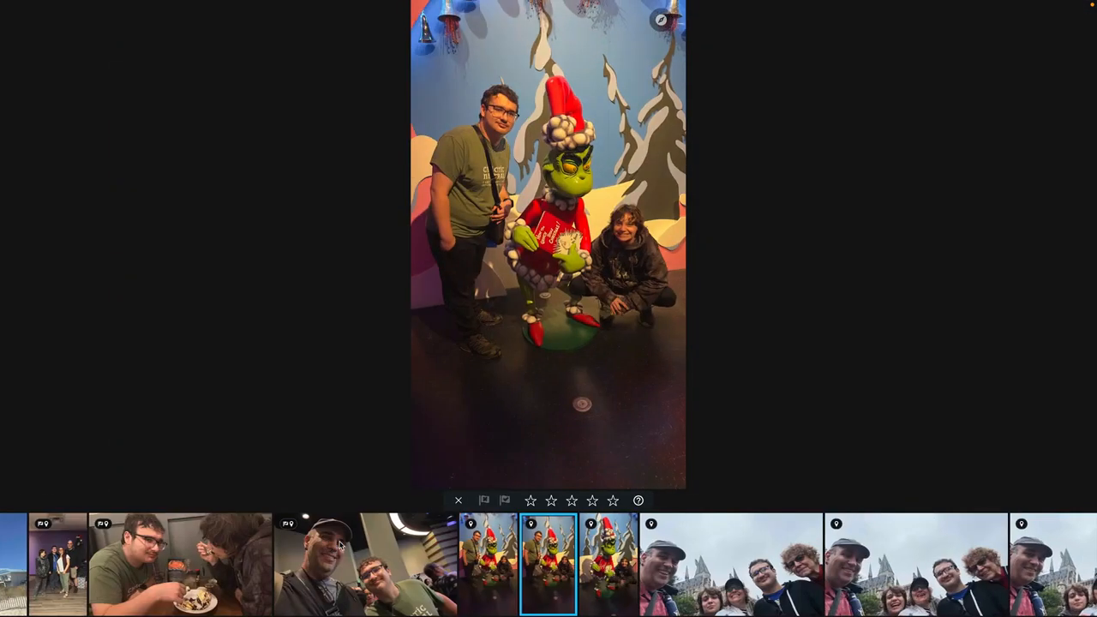
{"action": "key", "text": "Right"}
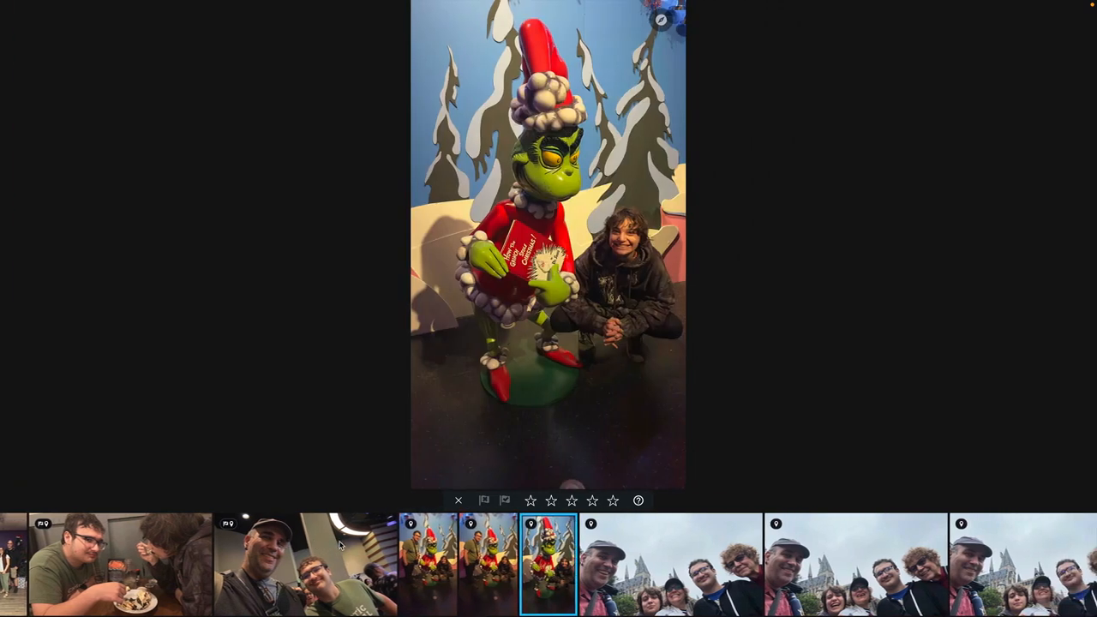
{"action": "key", "text": "Left"}
{"action": "key", "text": "Left"}
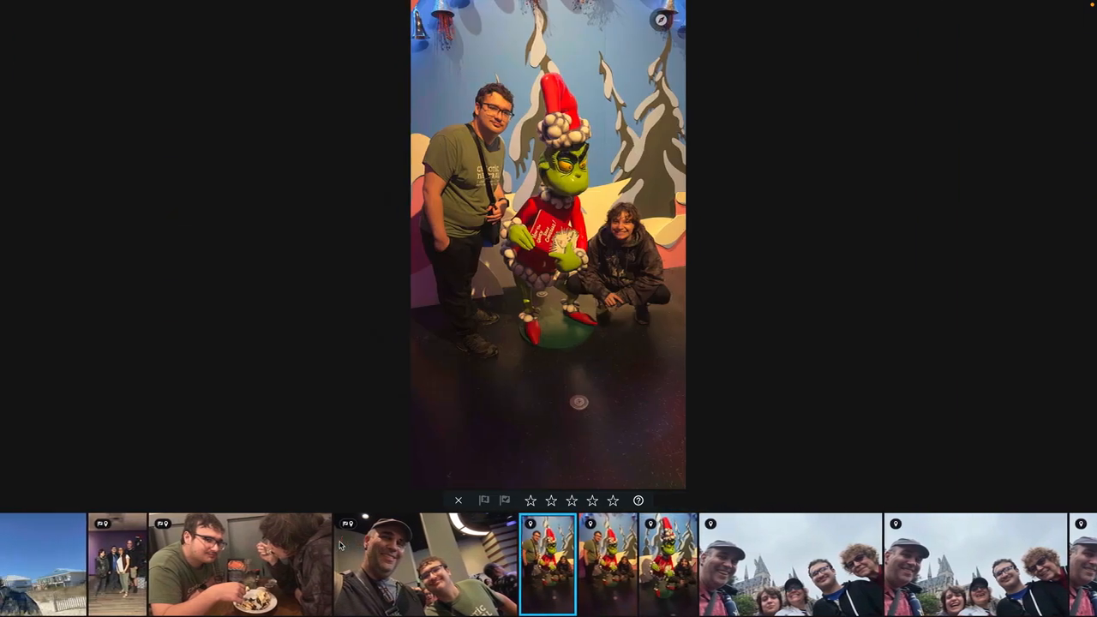
{"action": "key", "text": "Right"}
{"action": "key", "text": "Right"}
{"action": "key", "text": "Right"}
{"action": "key", "text": "Right"}
{"action": "key", "text": "Right"}
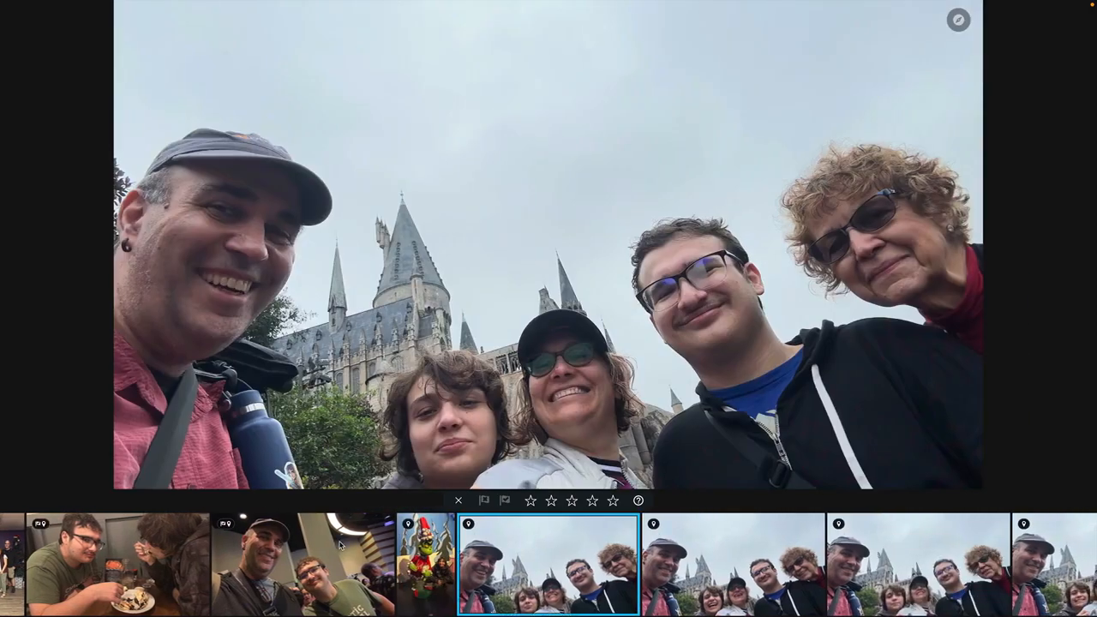
Step: Compare the castle group selfies, pick the close one with all five people in frame, and reject the wider shot by the rocks
{"action": "key", "text": "Right"}
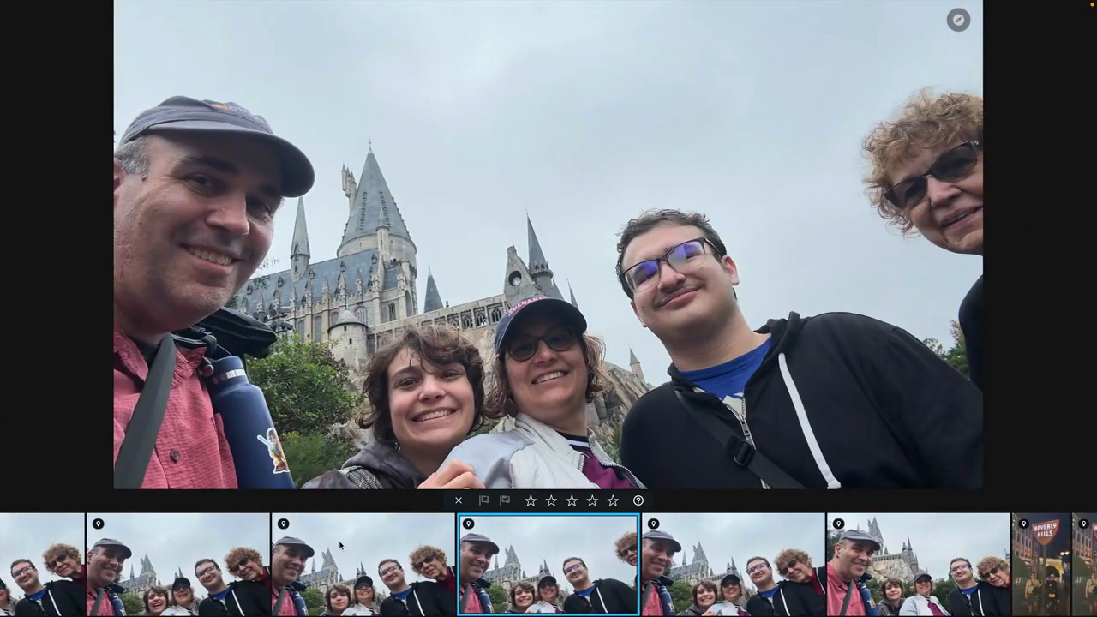
{"action": "key", "text": "Right"}
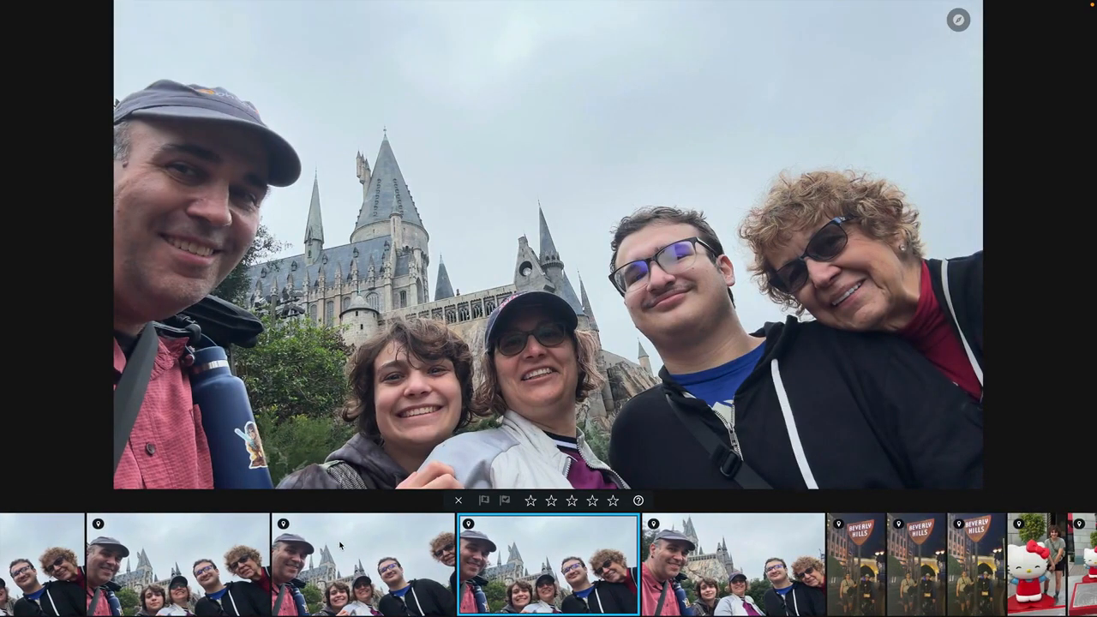
{"action": "key", "text": "Right"}
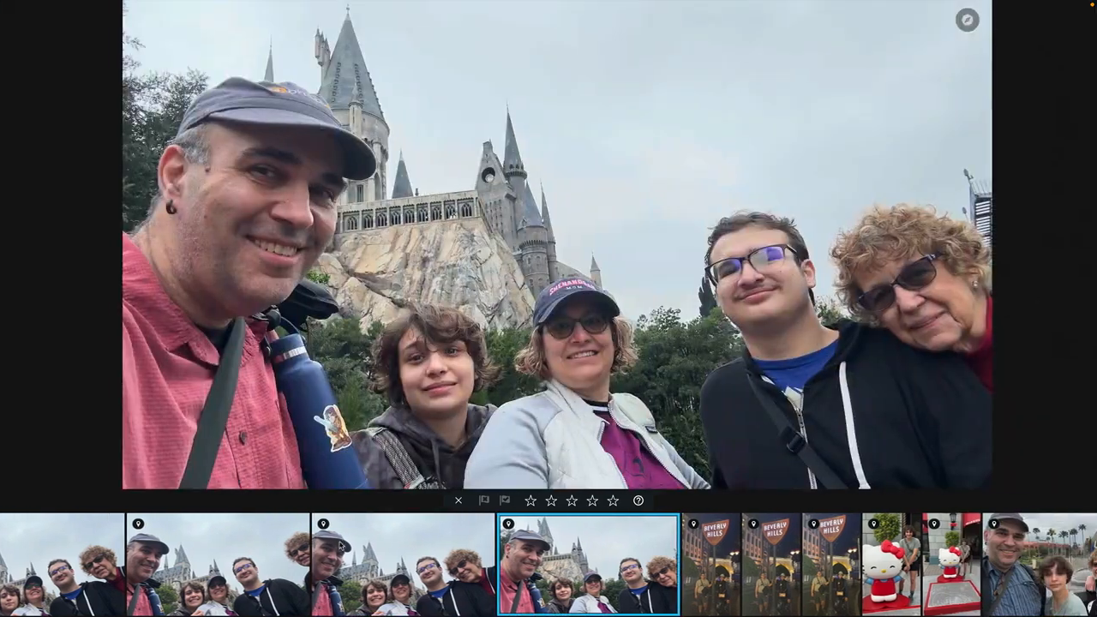
{"action": "key", "text": "Right"}
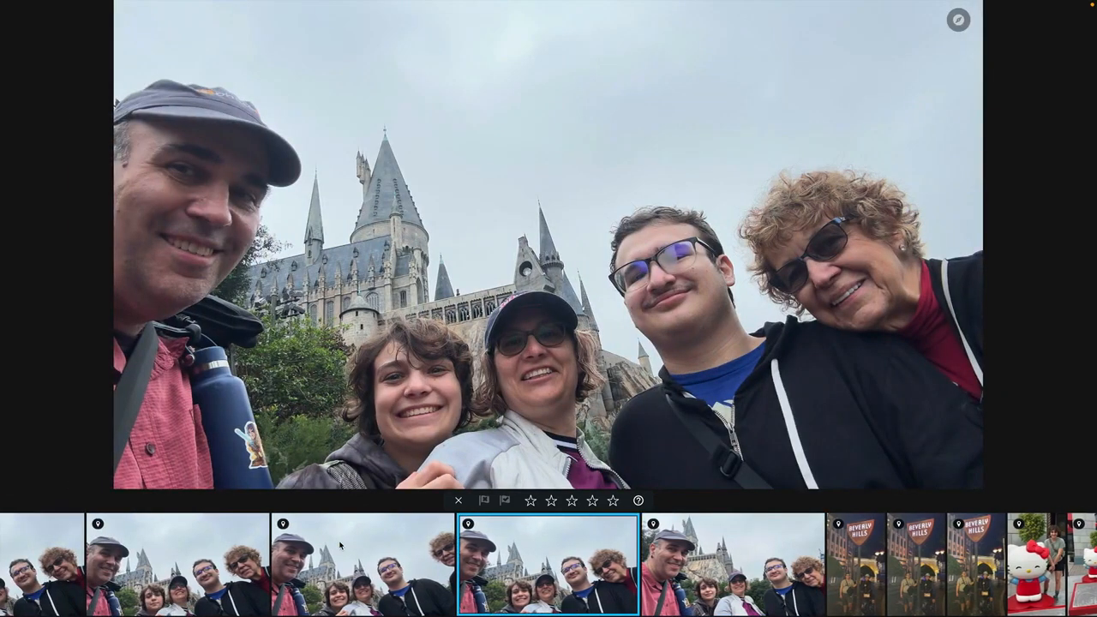
{"action": "key", "text": "Right"}
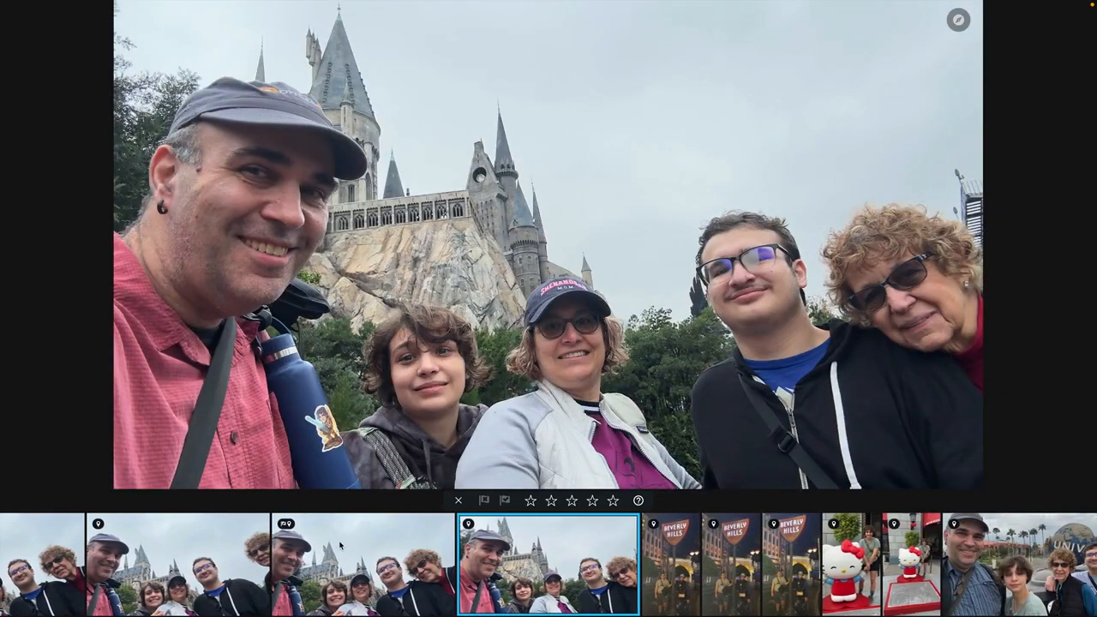
{"action": "key", "text": "Right"}
{"action": "key", "text": "Left"}
{"action": "key", "text": "Left"}
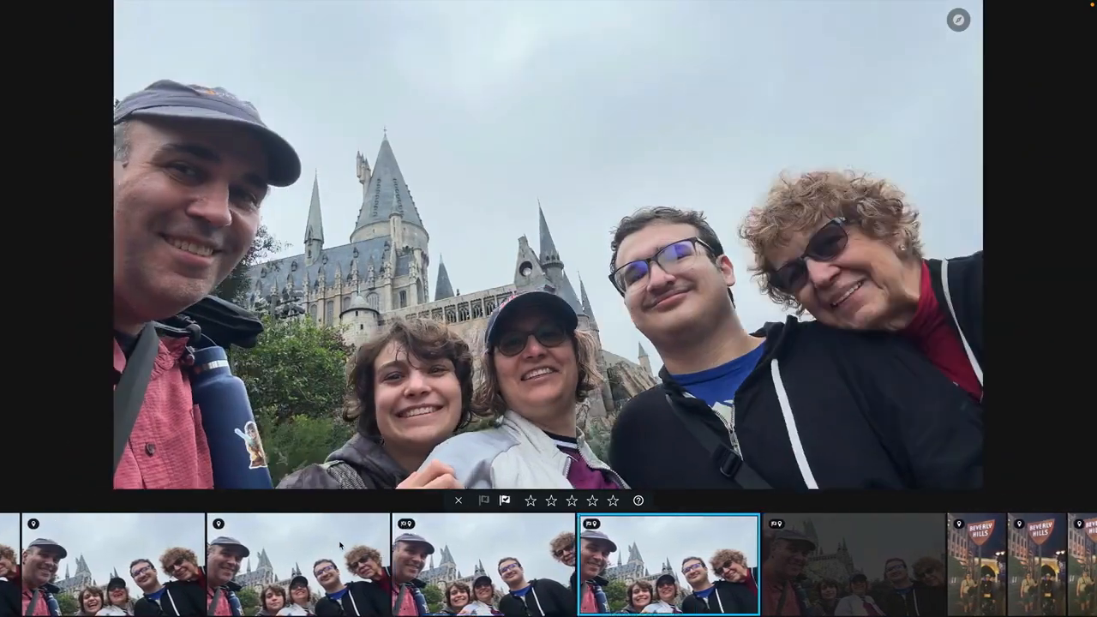
Step: Reject the remaining near-duplicate castle selfies, keeping only the picked close shot
{"action": "key", "text": "x"}
{"action": "key", "text": "Right"}
{"action": "key", "text": "Left"}
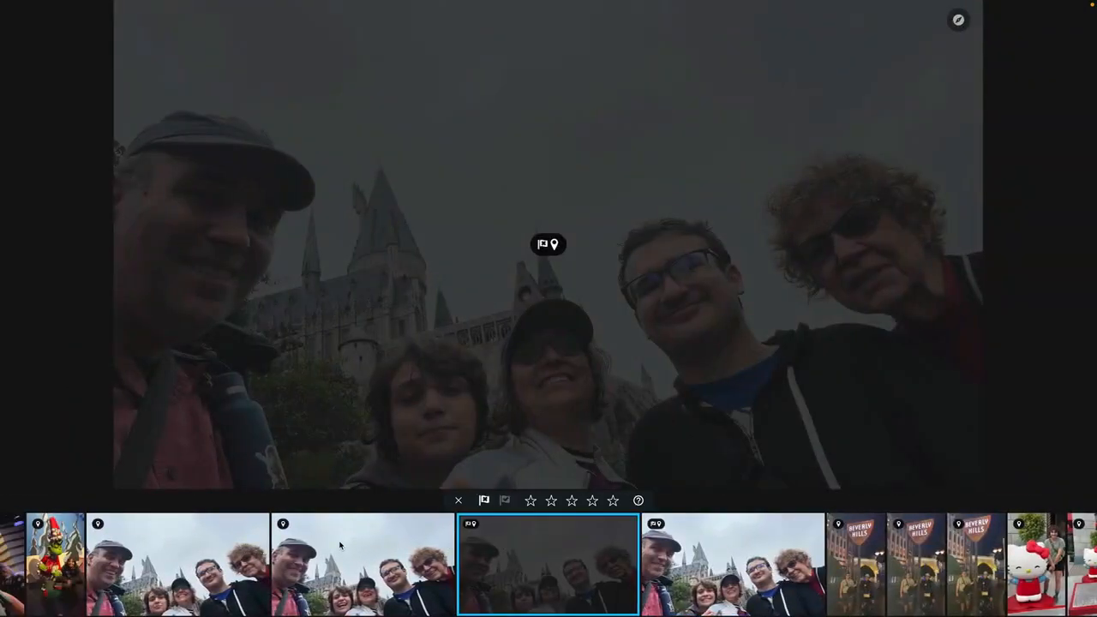
{"action": "key", "text": "Left"}
{"action": "key", "text": "x"}
{"action": "key", "text": "Left"}
{"action": "key", "text": "x"}
{"action": "key", "text": "Right"}
{"action": "key", "text": "Right"}
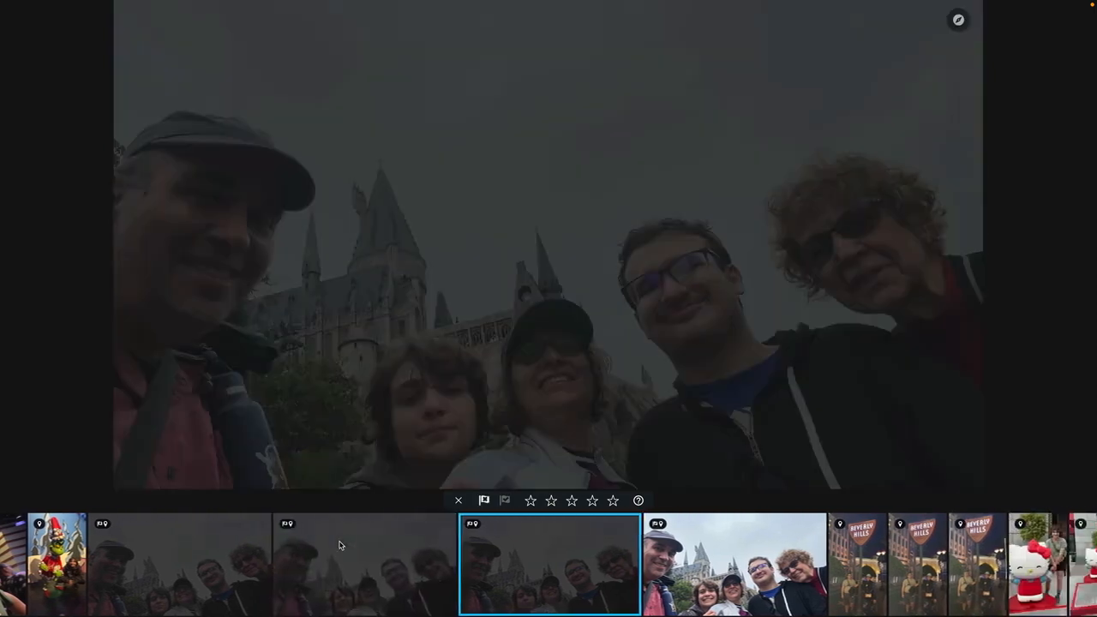
Step: Pick the first Beverly Hills sign photo and reject its two near-duplicates
{"action": "key", "text": "Right"}
{"action": "key", "text": "Right"}
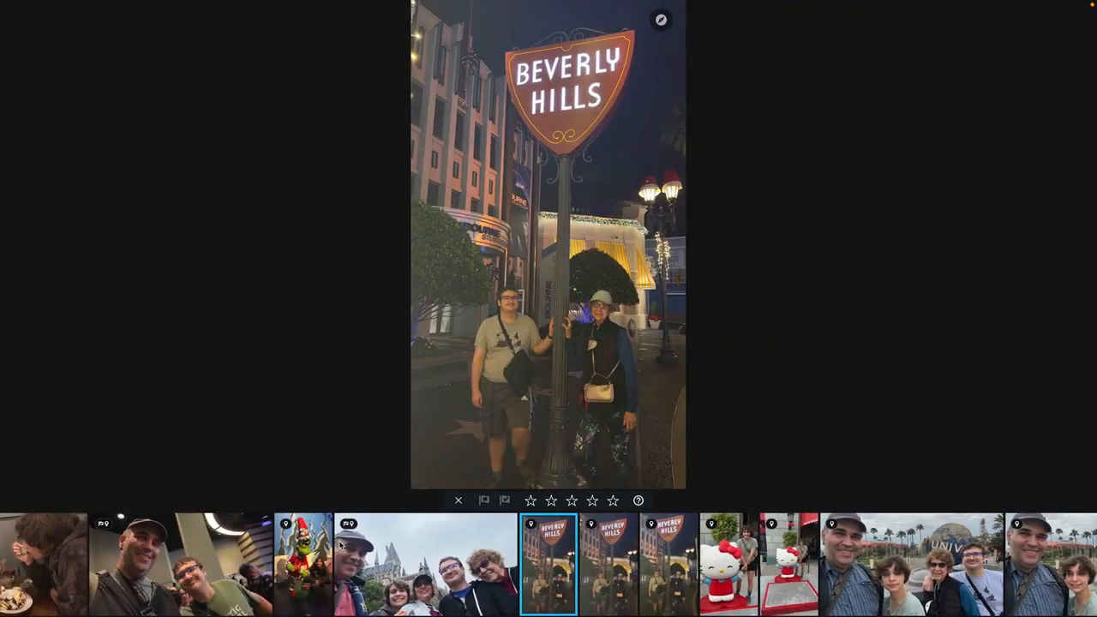
{"action": "key", "text": "Right"}
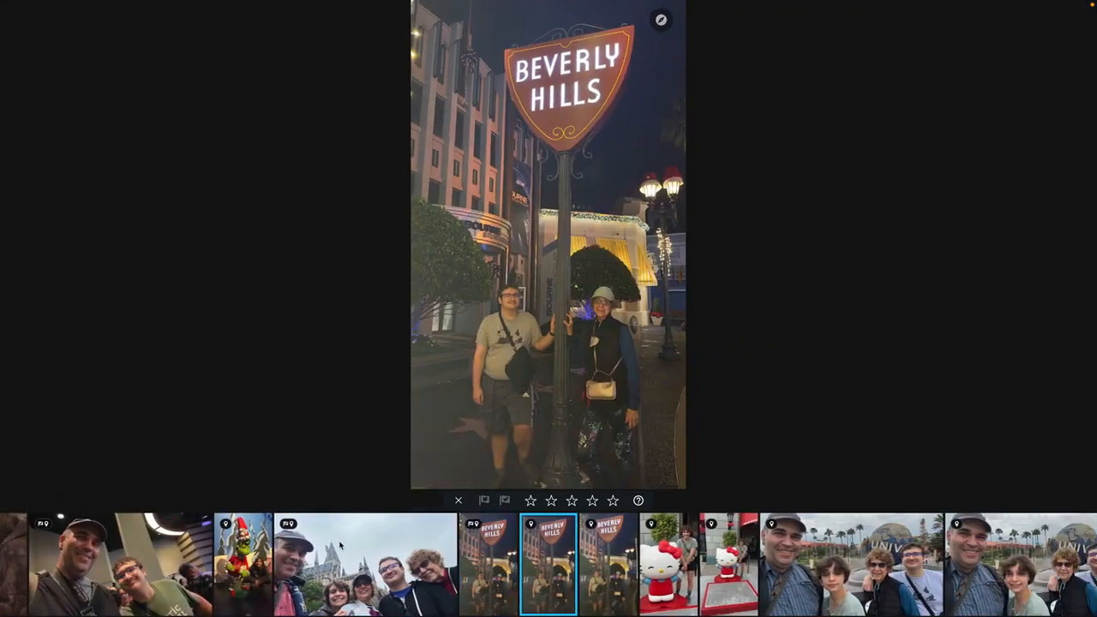
{"action": "key", "text": "x"}
{"action": "key", "text": "Right"}
{"action": "key", "text": "x"}
{"action": "key", "text": "Right"}
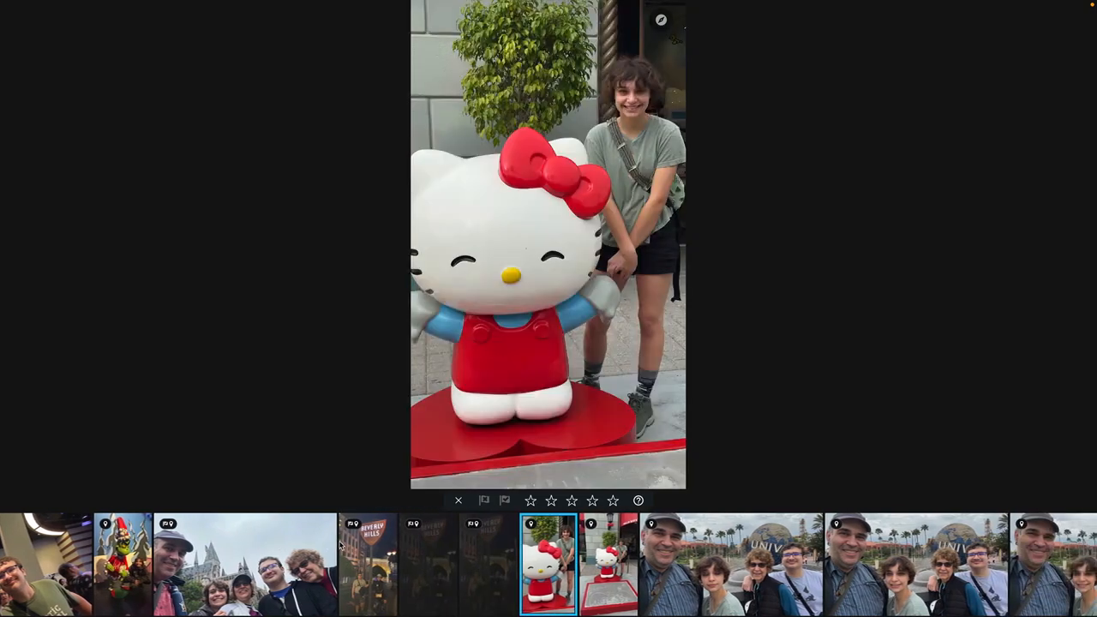
Step: Pick the closer Hello Kitty photo and one group selfie by the globe, rejecting their near-duplicates
{"action": "key", "text": "p"}
{"action": "key", "text": "x"}
{"action": "key", "text": "p"}
{"action": "key", "text": "x"}
{"action": "key", "text": "x"}
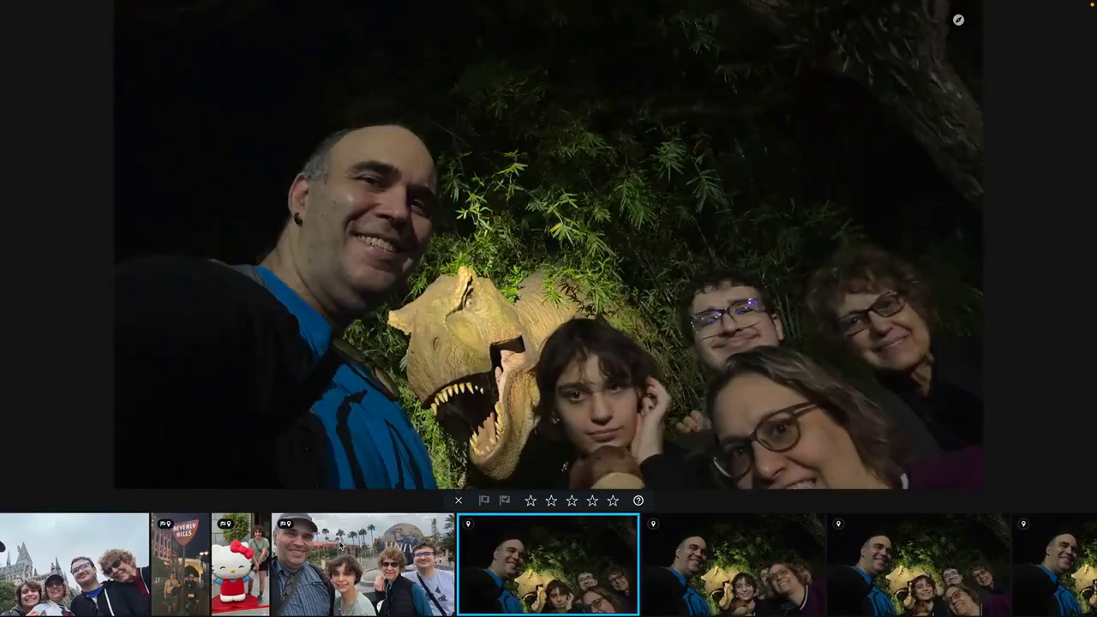
Step: Reject the night selfies with the dinosaur and the dark masked selfie, and pick the photo with the golden statue
{"action": "key", "text": "x"}
{"action": "key", "text": "x"}
{"action": "key", "text": "x"}
{"action": "key", "text": "x"}
{"action": "key", "text": "x"}
{"action": "key", "text": "x"}
{"action": "key", "text": "p"}
{"action": "key", "text": "x"}
{"action": "key", "text": "x"}
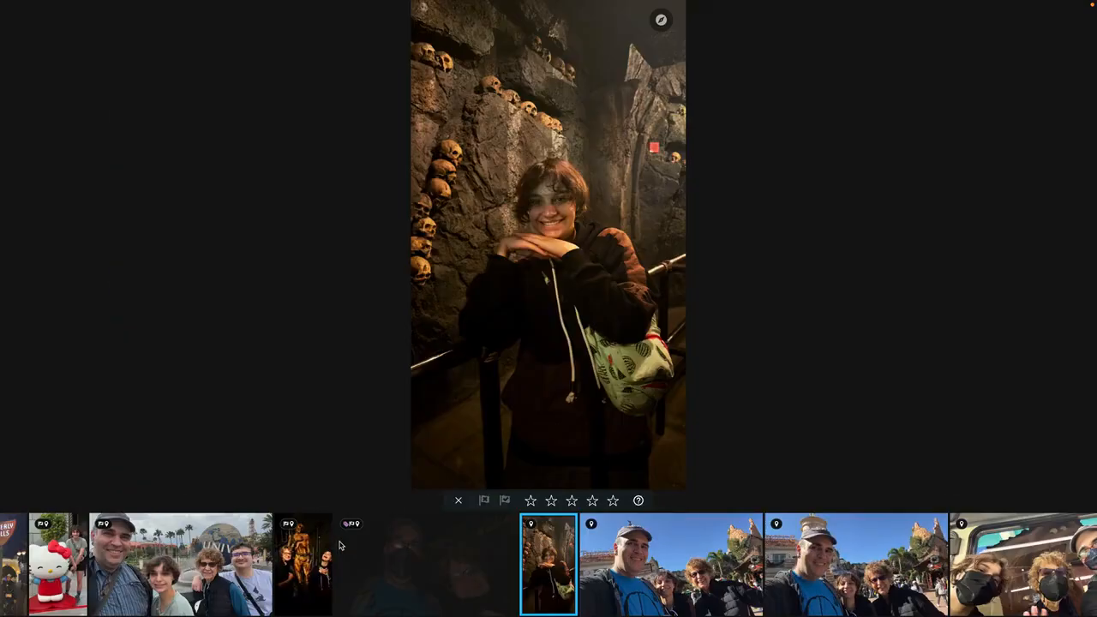
Step: Pick one sunny theme-park selfie, the four-person indoor group photo and the figure in the fog, rejecting their near-duplicates
{"action": "key", "text": "p"}
{"action": "key", "text": "p"}
{"action": "key", "text": "x"}
{"action": "key", "text": "x"}
{"action": "key", "text": "x"}
{"action": "key", "text": "x"}
{"action": "key", "text": "p"}
{"action": "key", "text": "p"}
{"action": "key", "text": "x"}
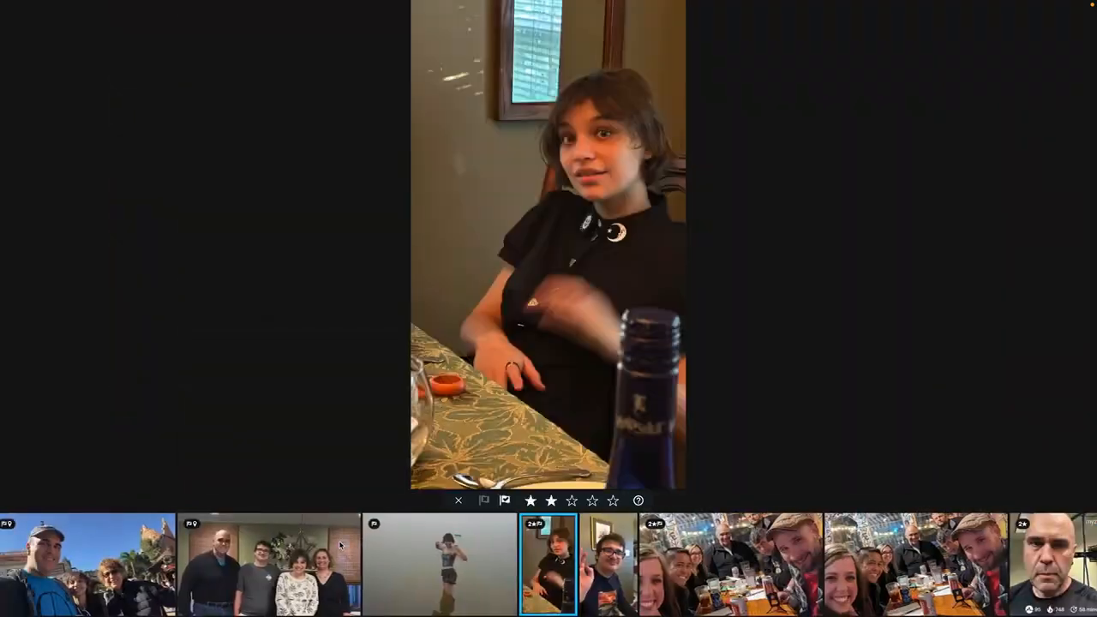
Step: Reject the dinner-table and restaurant shots and pick the outdoor selfie of the two men in front of the barn
{"action": "key", "text": "x"}
{"action": "key", "text": "x"}
{"action": "key", "text": "x"}
{"action": "key", "text": "x"}
{"action": "key", "text": "x"}
{"action": "key", "text": "p"}
{"action": "key", "text": "x"}
{"action": "key", "text": "x"}
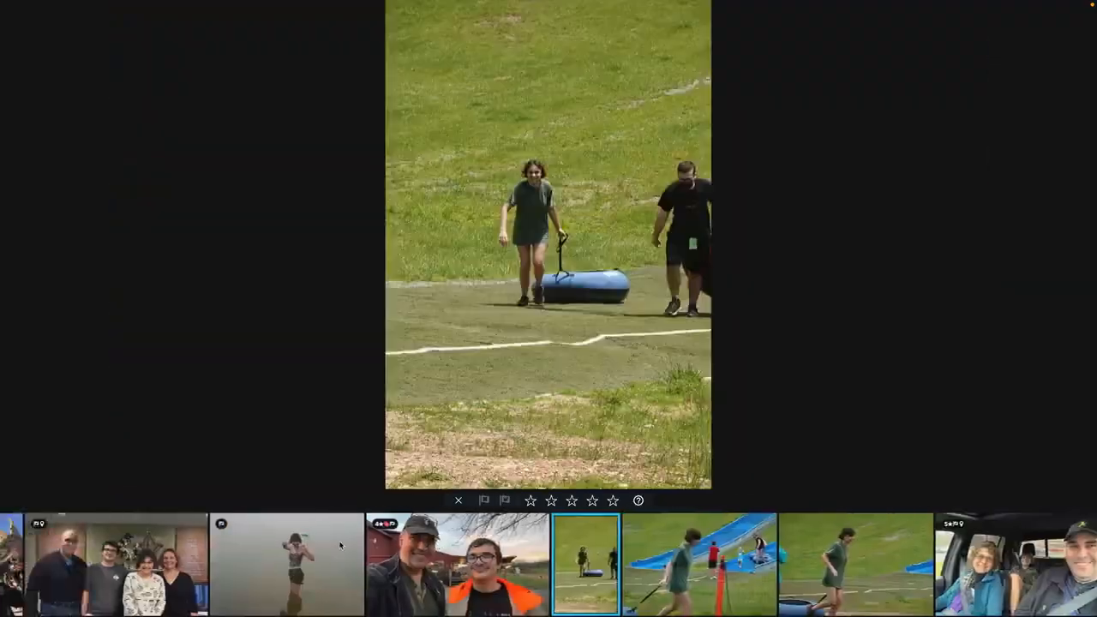
Step: Pick the grassy-field photo, the pair in the woods and the first silver-dress portrait, rejecting the other similar shots
{"action": "key", "text": "p"}
{"action": "key", "text": "x"}
{"action": "key", "text": "p"}
{"action": "key", "text": "x"}
{"action": "key", "text": "x"}
{"action": "key", "text": "x"}
{"action": "key", "text": "x"}
{"action": "key", "text": "x"}
{"action": "key", "text": "x"}
{"action": "key", "text": "x"}
{"action": "key", "text": "x"}
{"action": "key", "text": "x"}
{"action": "key", "text": "x"}
{"action": "key", "text": "x"}
{"action": "key", "text": "x"}
{"action": "key", "text": "x"}
{"action": "key", "text": "x"}
{"action": "key", "text": "x"}
{"action": "key", "text": "p"}
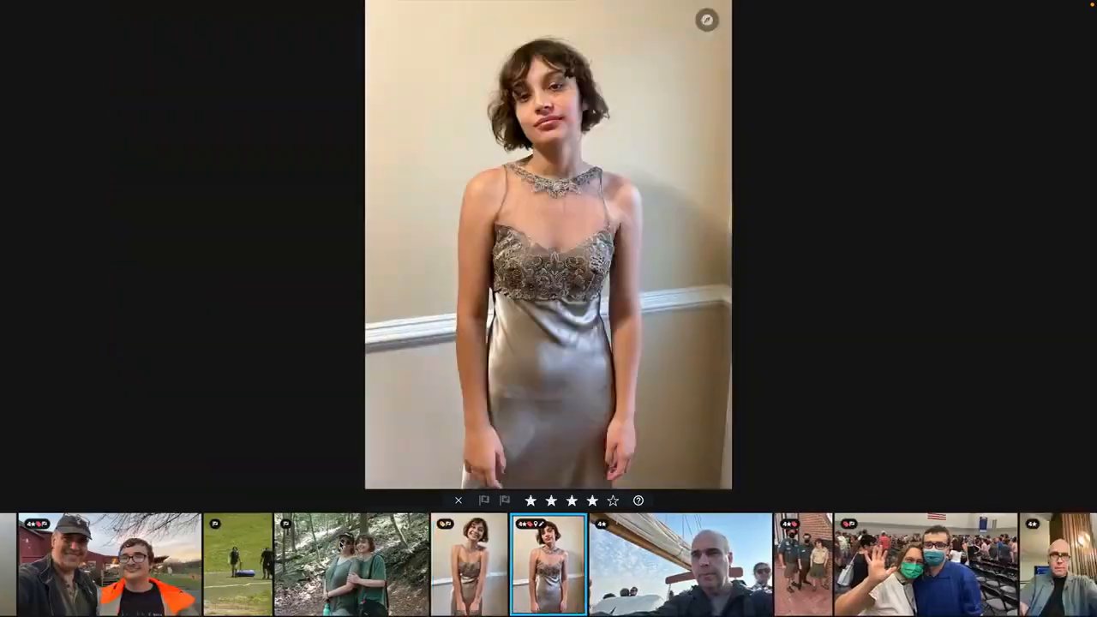
Step: Reject the second silver-dress portrait and other extras, and pick the masked brick-wall photo, waving arena selfie and first sponsor-wall couple photo
{"action": "key", "text": "x"}
{"action": "key", "text": "x"}
{"action": "key", "text": "p"}
{"action": "key", "text": "p"}
{"action": "key", "text": "x"}
{"action": "key", "text": "x"}
{"action": "key", "text": "x"}
{"action": "key", "text": "x"}
{"action": "key", "text": "x"}
{"action": "key", "text": "x"}
{"action": "key", "text": "x"}
{"action": "key", "text": "x"}
{"action": "key", "text": "x"}
{"action": "key", "text": "x"}
{"action": "key", "text": "x"}
{"action": "key", "text": "x"}
{"action": "key", "text": "x"}
{"action": "key", "text": "x"}
{"action": "key", "text": "x"}
{"action": "key", "text": "x"}
{"action": "key", "text": "x"}
{"action": "key", "text": "p"}
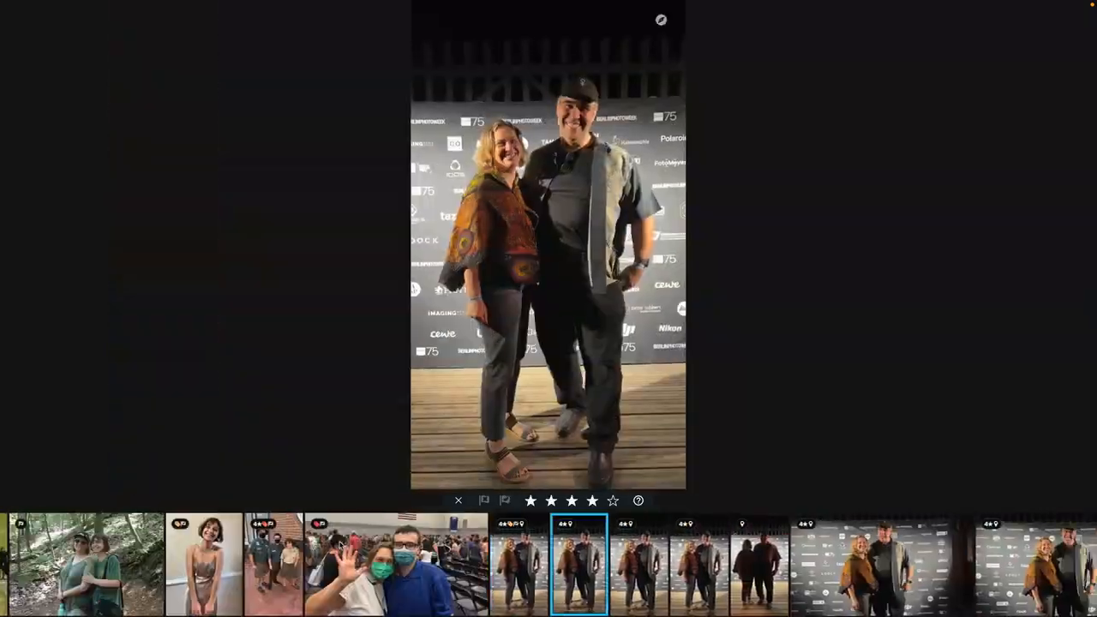
Step: Reject the near-duplicate couple photos at the sponsor wall, keeping the masked arena selfie and the closer seated dorm-room photo
{"action": "key", "text": "x"}
{"action": "key", "text": "x"}
{"action": "key", "text": "x"}
{"action": "key", "text": "x"}
{"action": "key", "text": "x"}
{"action": "key", "text": "x"}
{"action": "key", "text": "x"}
{"action": "key", "text": "x"}
{"action": "key", "text": "x"}
{"action": "key", "text": "x"}
{"action": "key", "text": "x"}
{"action": "key", "text": "x"}
{"action": "key", "text": "x"}
{"action": "key", "text": "x"}
{"action": "key", "text": "x"}
{"action": "key", "text": "x"}
{"action": "key", "text": "x"}
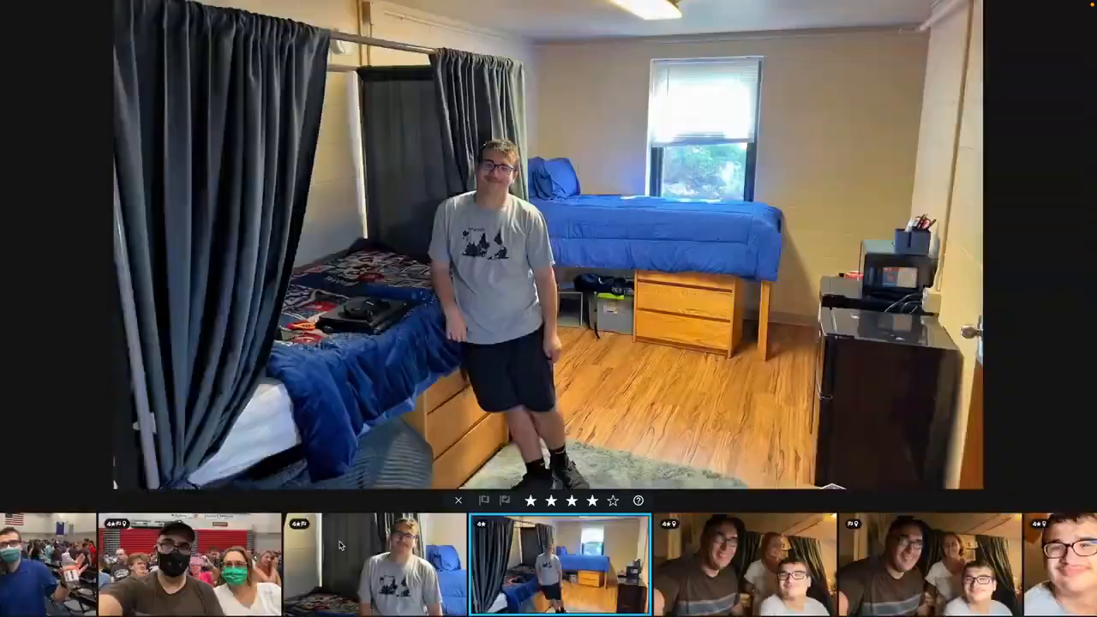
Step: Cull the wide dorm-room shots and family selfies, and reject the first three near-duplicates of the two men on the forest path
{"action": "key", "text": "x"}
{"action": "key", "text": "x"}
{"action": "key", "text": "x"}
{"action": "key", "text": "p"}
{"action": "key", "text": "x"}
{"action": "key", "text": "x"}
{"action": "key", "text": "x"}
{"action": "key", "text": "x"}
{"action": "key", "text": "x"}
{"action": "key", "text": "x"}
{"action": "key", "text": "x"}
{"action": "key", "text": "x"}
{"action": "key", "text": "x"}
{"action": "key", "text": "x"}
{"action": "key", "text": "x"}
{"action": "key", "text": "x"}
{"action": "key", "text": "x"}
{"action": "key", "text": "x"}
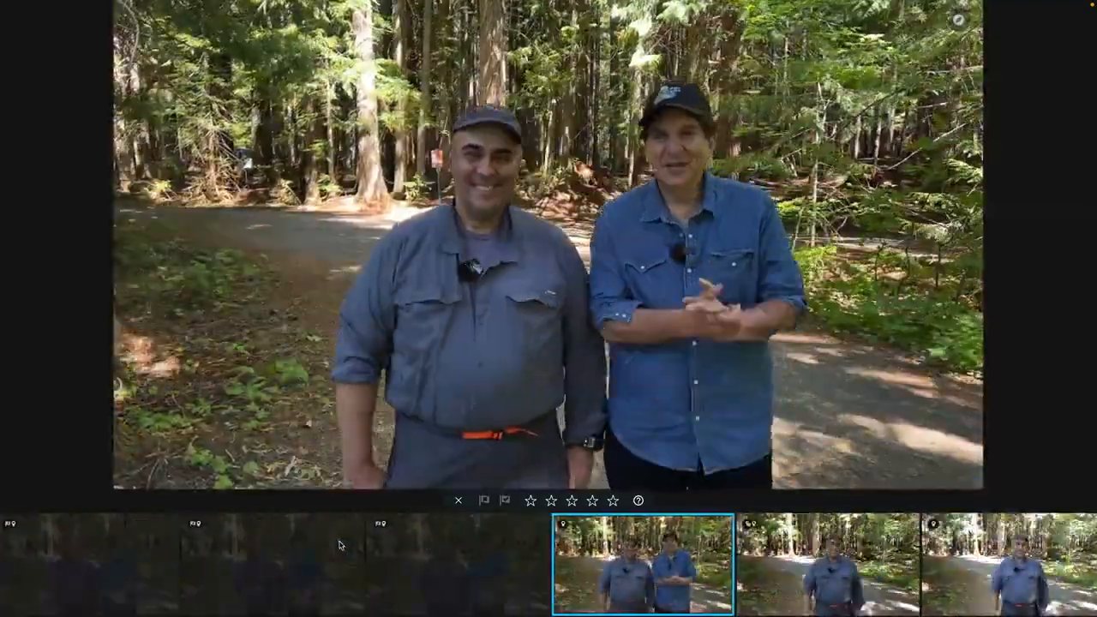
Step: Reject the extra forest-path photos, the collage image and the distant group photo ahead of the theme-park entrance selfies
{"action": "key", "text": "x"}
{"action": "key", "text": "x"}
{"action": "key", "text": "x"}
{"action": "key", "text": "x"}
{"action": "key", "text": "x"}
{"action": "key", "text": "x"}
{"action": "key", "text": "x"}
{"action": "key", "text": "x"}
{"action": "key", "text": "x"}
{"action": "key", "text": "x"}
{"action": "key", "text": "x"}
{"action": "key", "text": "x"}
{"action": "key", "text": "x"}
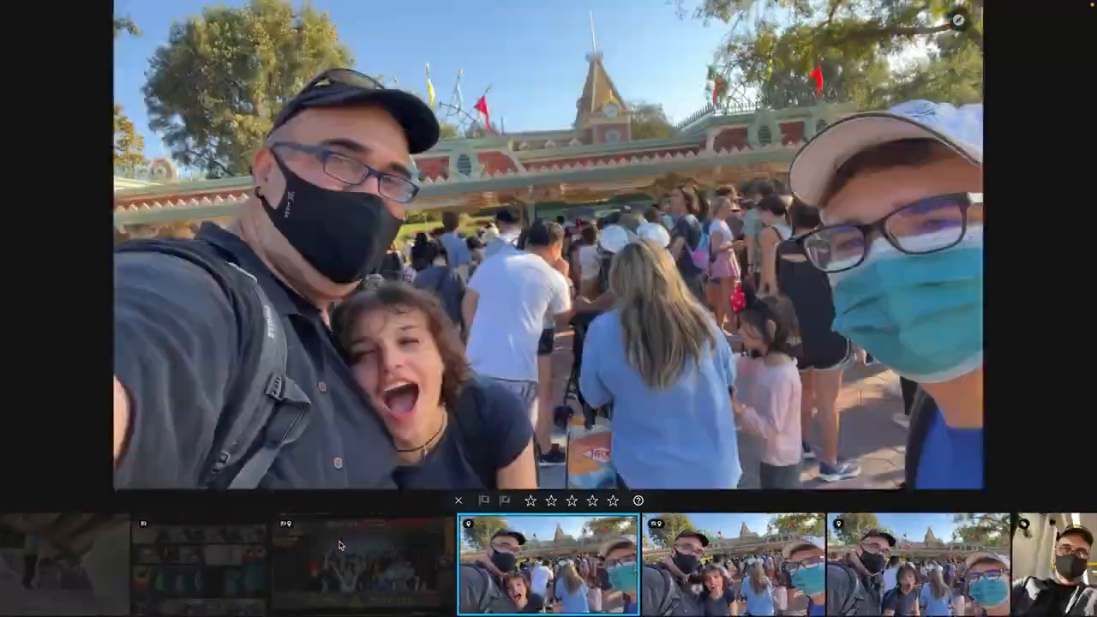
Step: Pick the preferred masked selfie at the theme-park entrance and the arena selfie of the couple waving
{"action": "key", "text": "p"}
{"action": "key", "text": "p"}
{"action": "key", "text": "p"}
{"action": "key", "text": "p"}
{"action": "key", "text": "p"}
Step: Reject the duplicate waving arena shots, pick the first masked selfie by the red bleachers, and reject the second
{"action": "key", "text": "x"}
{"action": "key", "text": "x"}
{"action": "key", "text": "x"}
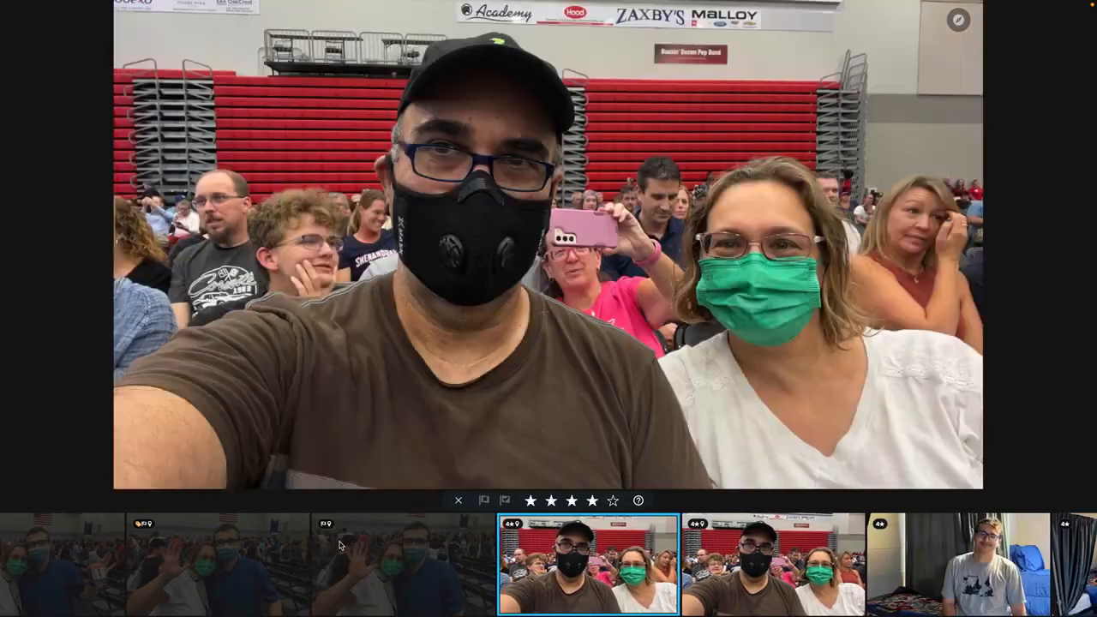
{"action": "key", "text": "p"}
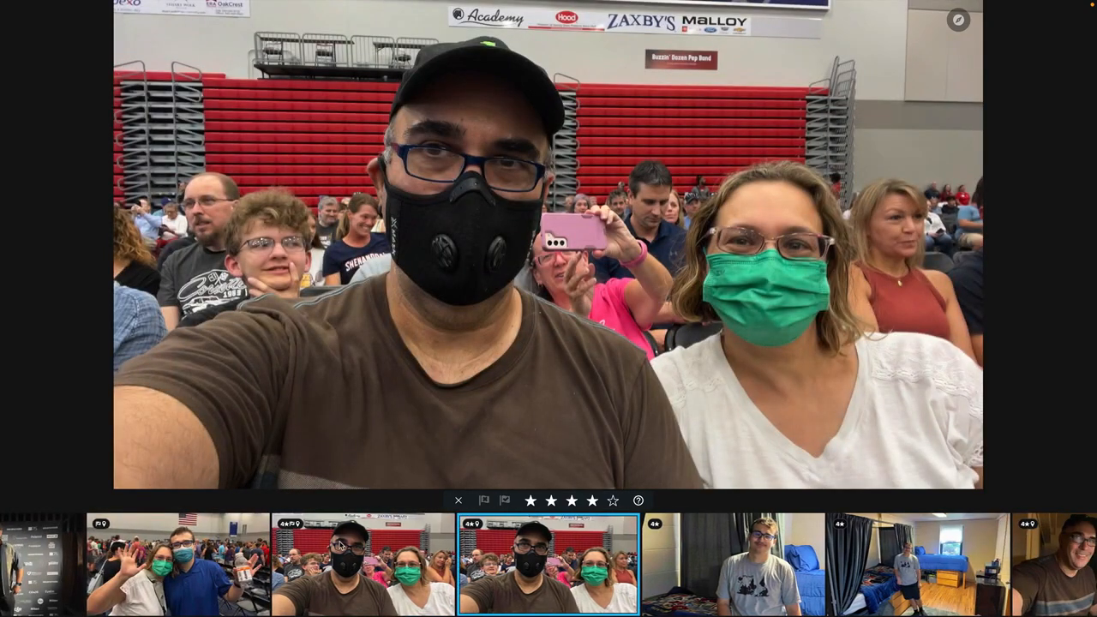
{"action": "key", "text": "x"}
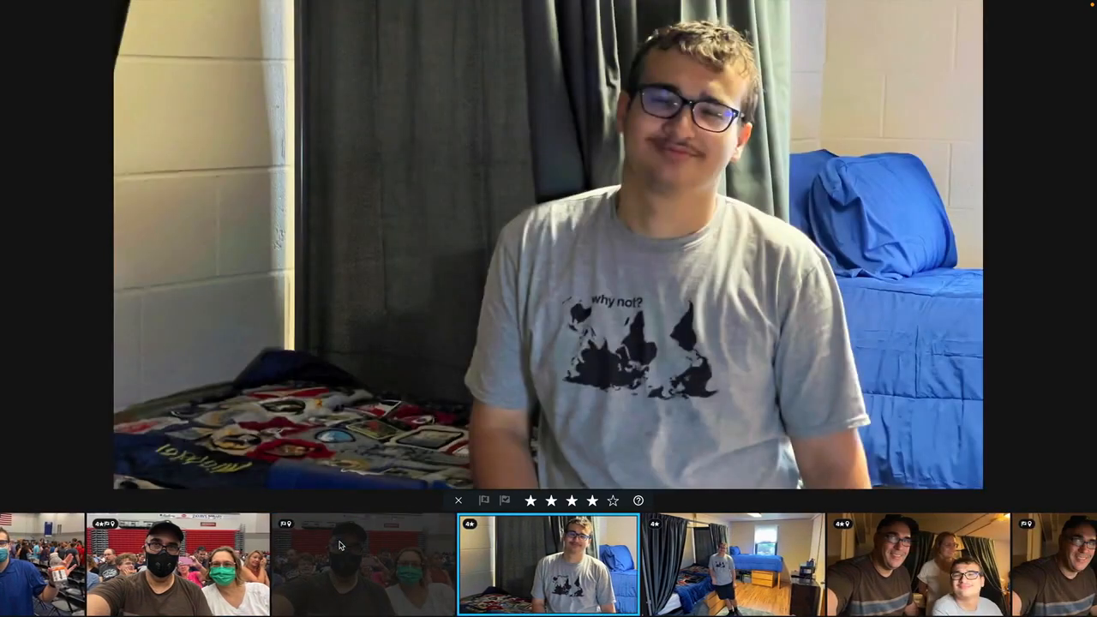
Step: Reject the near-duplicate dorm-room portraits, wide dorm shots and family selfies, plus the black-and-white portrait
{"action": "key", "text": "x"}
{"action": "key", "text": "x"}
{"action": "key", "text": "x"}
{"action": "key", "text": "x"}
{"action": "key", "text": "x"}
{"action": "key", "text": "x"}
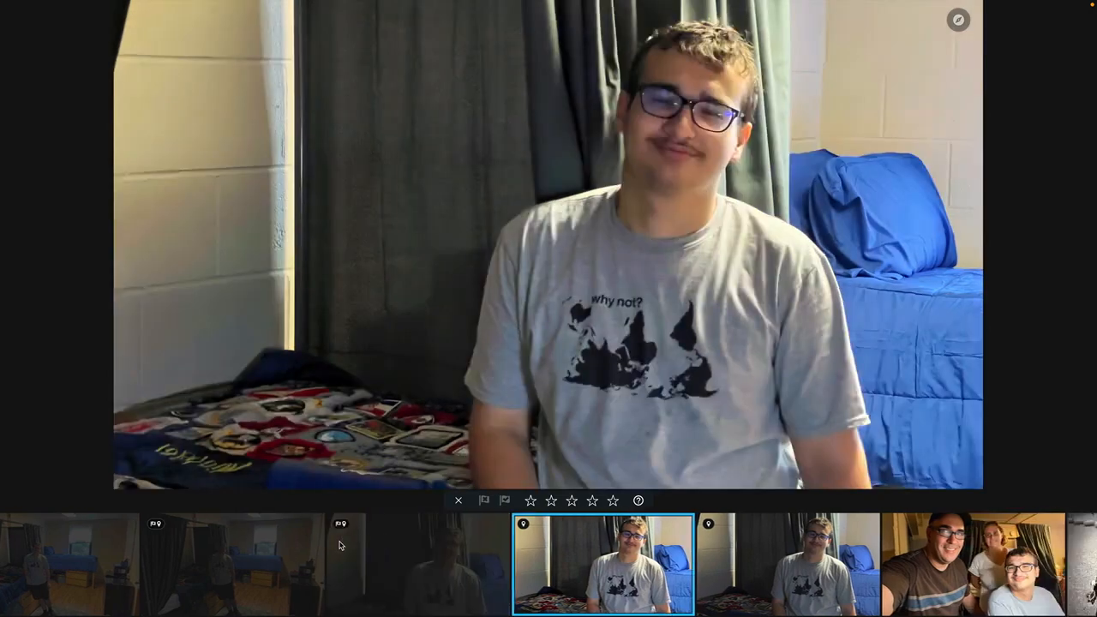
{"action": "key", "text": "x"}
{"action": "key", "text": "x"}
{"action": "key", "text": "x"}
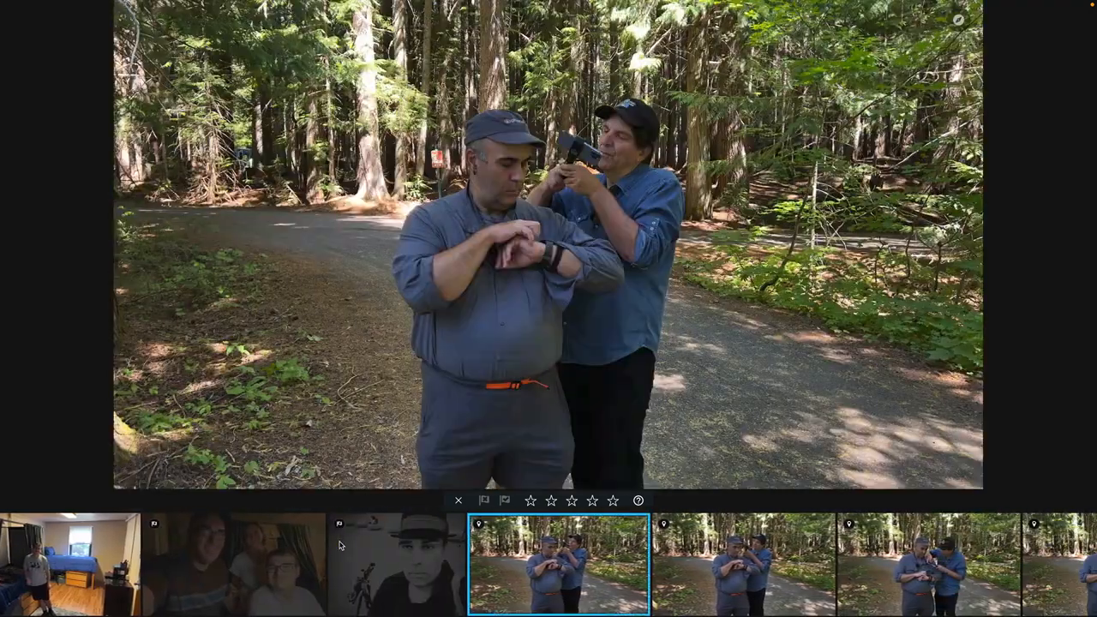
Step: Reject the near-duplicate forest-path shots of the two men and cull through the outdoor youth group photos
{"action": "key", "text": "p"}
{"action": "key", "text": "x"}
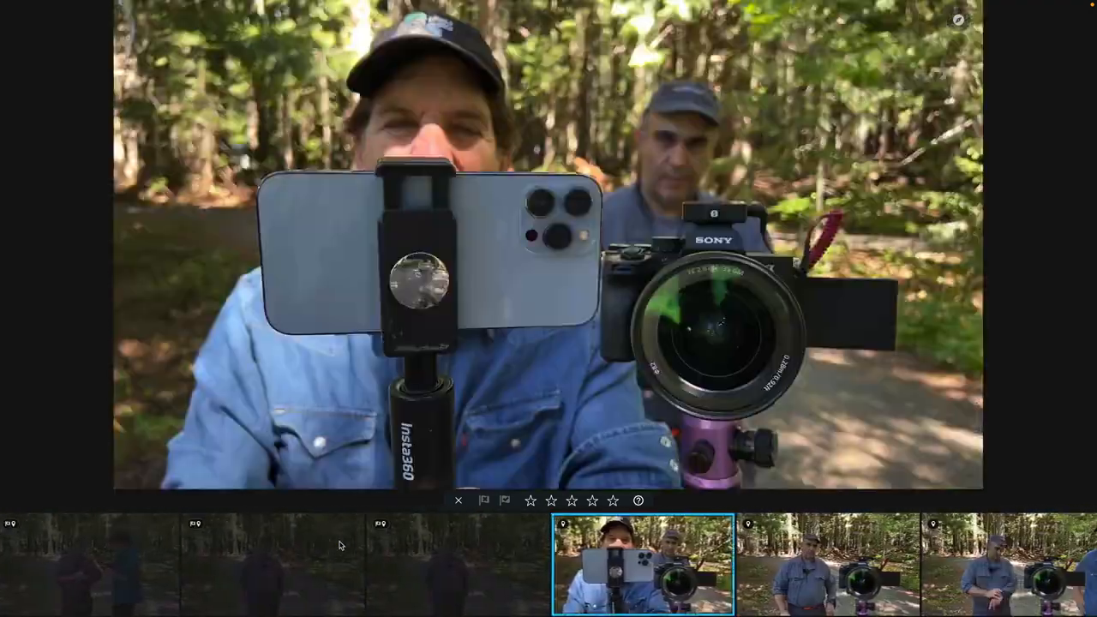
{"action": "key", "text": "x"}
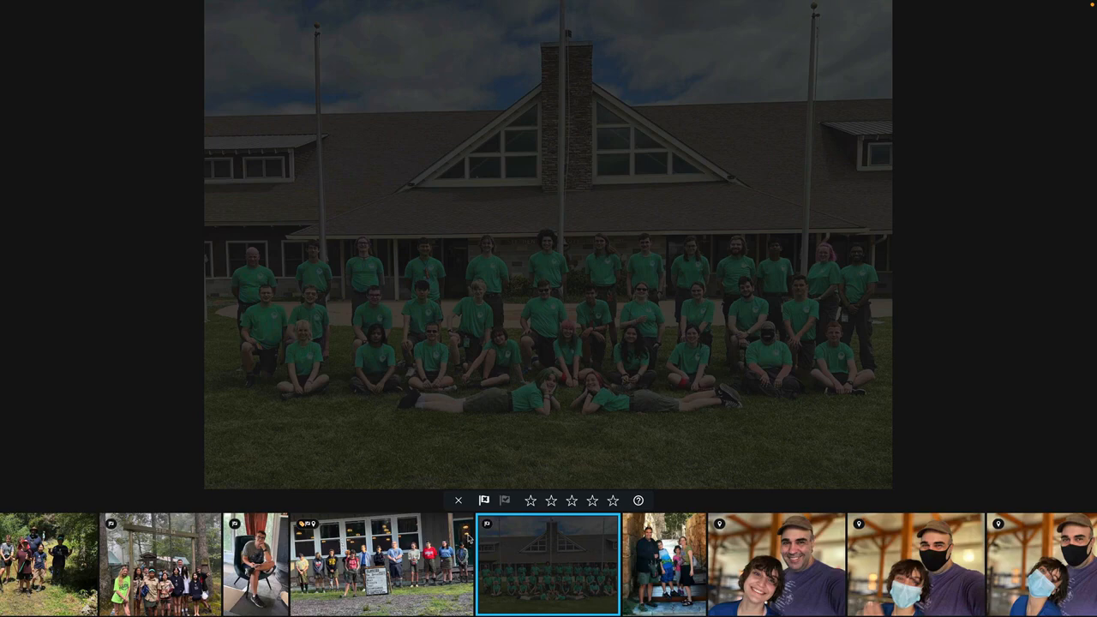
Step: Restore the rejected group photo of people in green shirts and go back to the group beside the Olmsted sign
{"action": "left_click", "coordinate": [503, 501]}
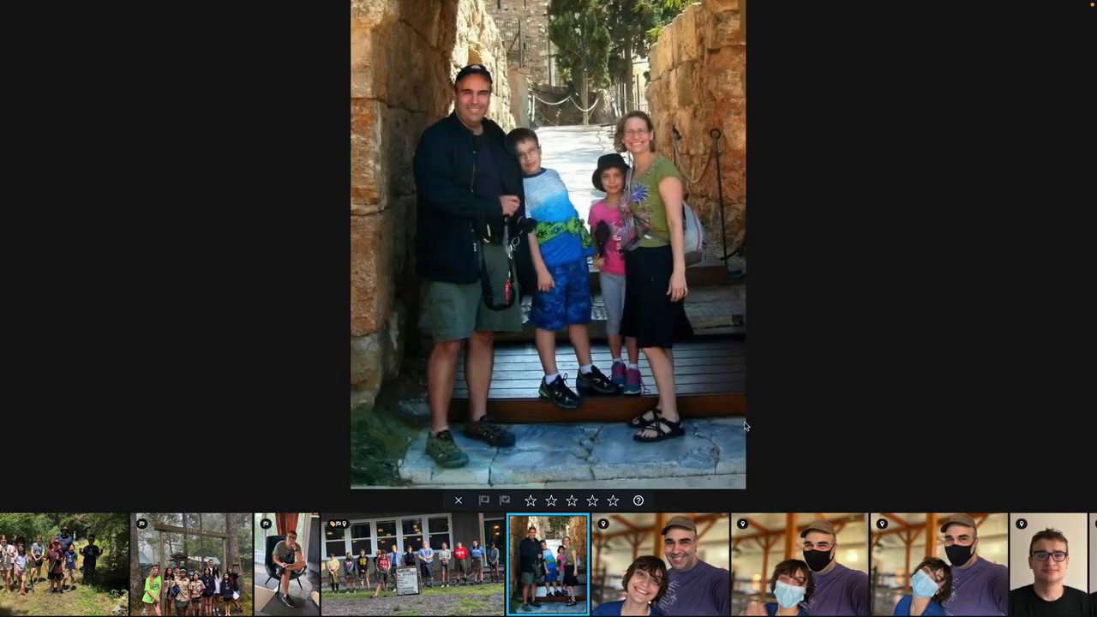
{"action": "key", "text": "ctrl+z"}
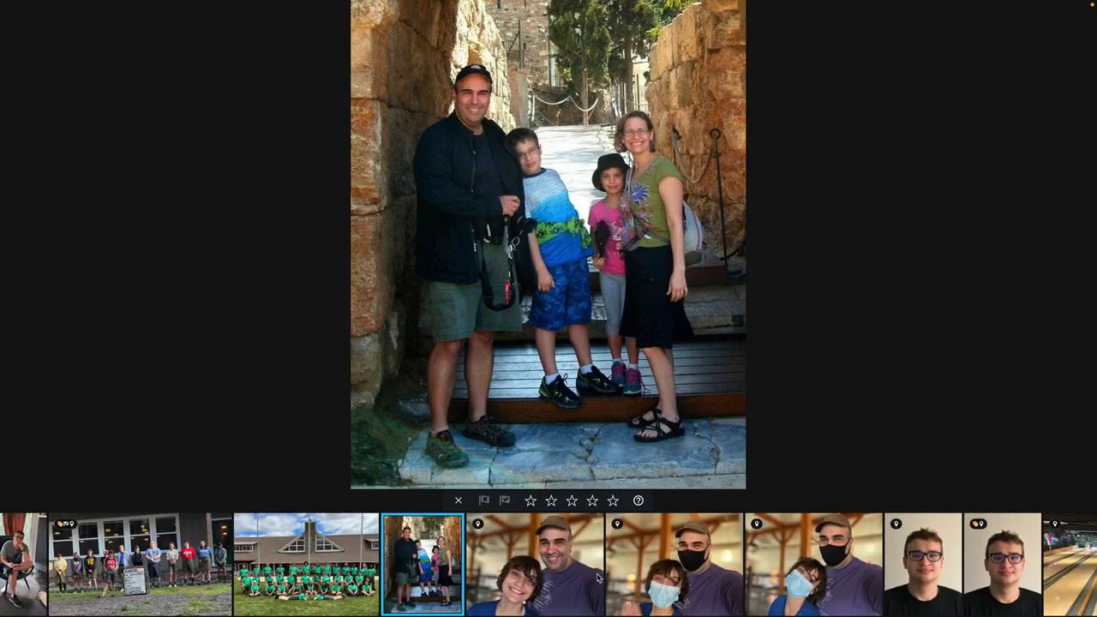
{"action": "key", "text": "Left"}
{"action": "key", "text": "Left"}
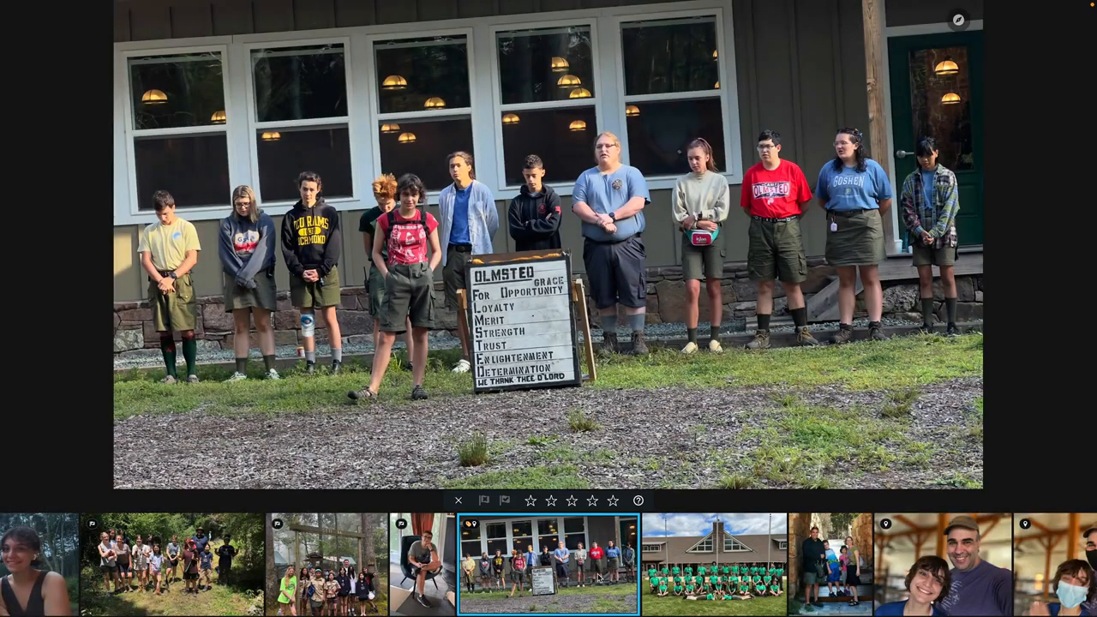
Step: Pick the laughing shot of the graduate and woman with the Class of 2022 sign and one solo sign portrait, rejecting the waving shots
{"action": "scroll", "coordinate": [600, 579], "scroll_direction": "left", "scroll_amount": 10}
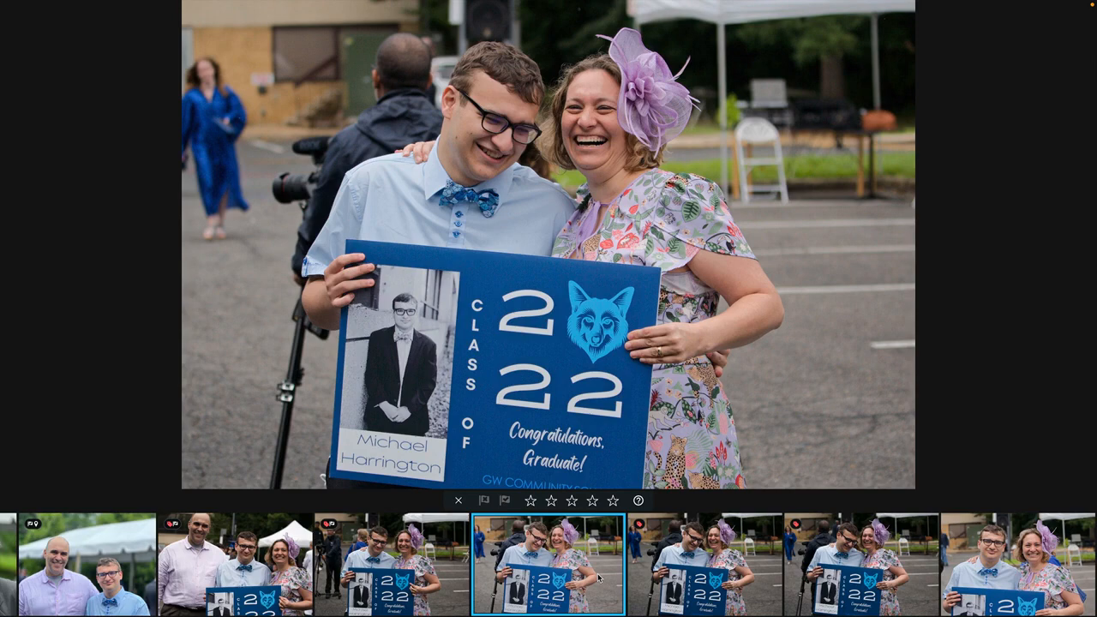
{"action": "scroll", "coordinate": [598, 579], "scroll_direction": "right", "scroll_amount": 1}
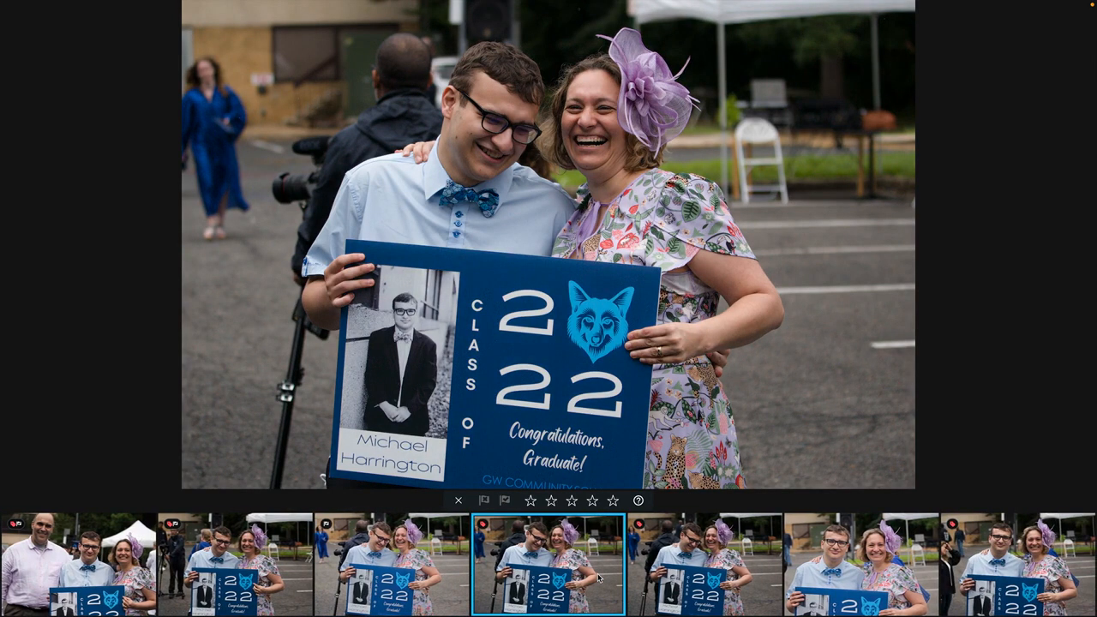
{"action": "scroll", "coordinate": [599, 579], "scroll_direction": "right", "scroll_amount": 2}
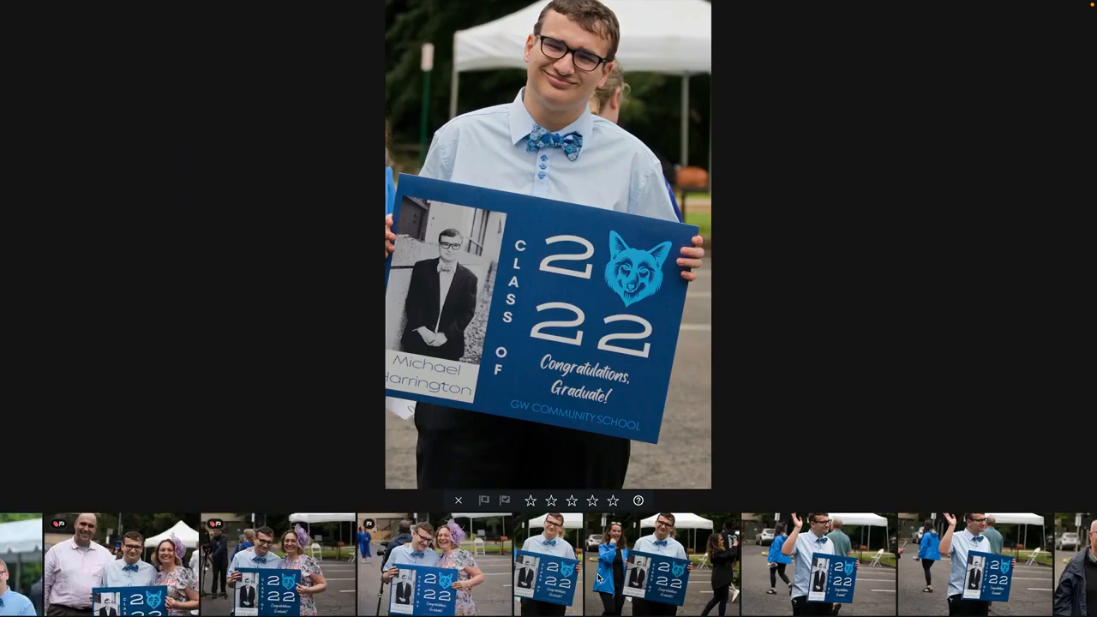
{"action": "scroll", "coordinate": [598, 580], "scroll_direction": "right", "scroll_amount": 4}
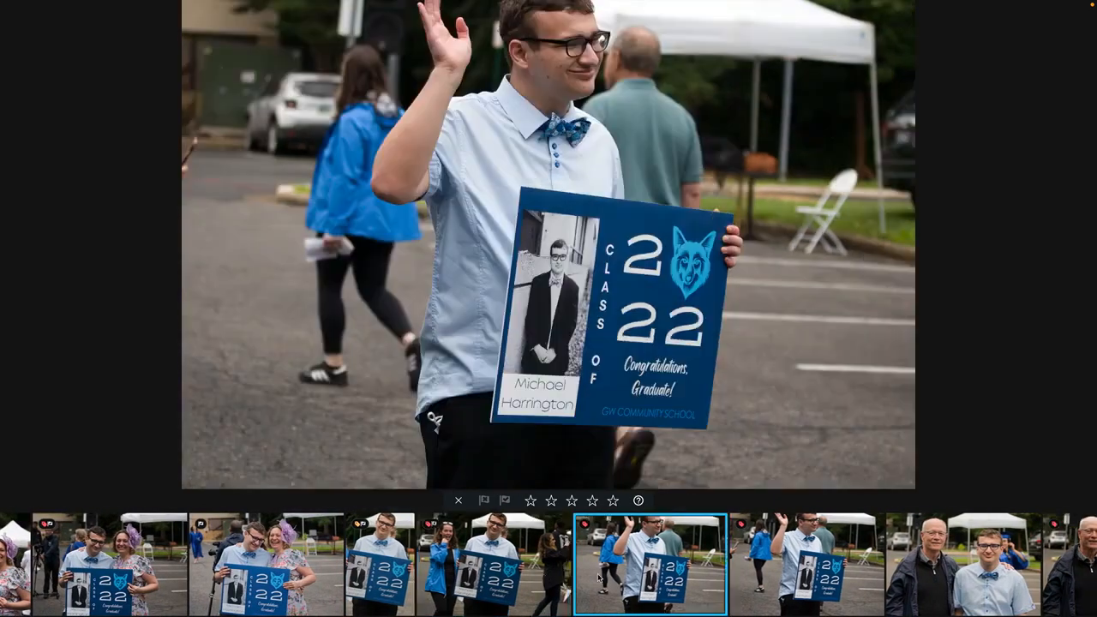
{"action": "scroll", "coordinate": [599, 579], "scroll_direction": "right", "scroll_amount": 1}
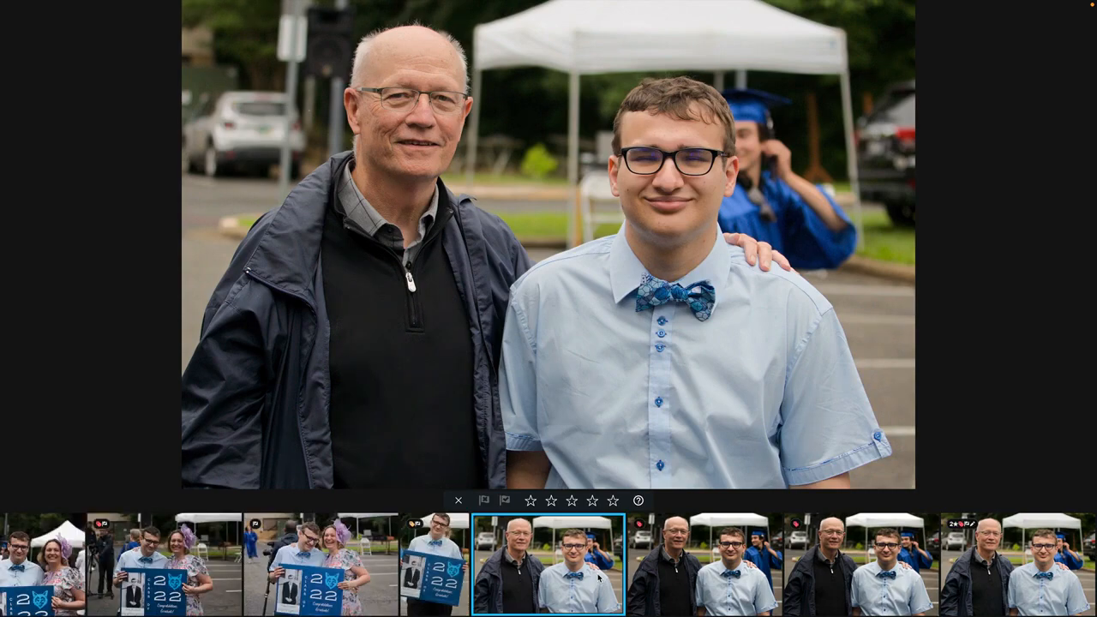
Step: Pick one shot of the graduate with the older man, reject its near-duplicates, and pick one three-person shot
{"action": "scroll", "coordinate": [598, 580], "scroll_direction": "right", "scroll_amount": 4}
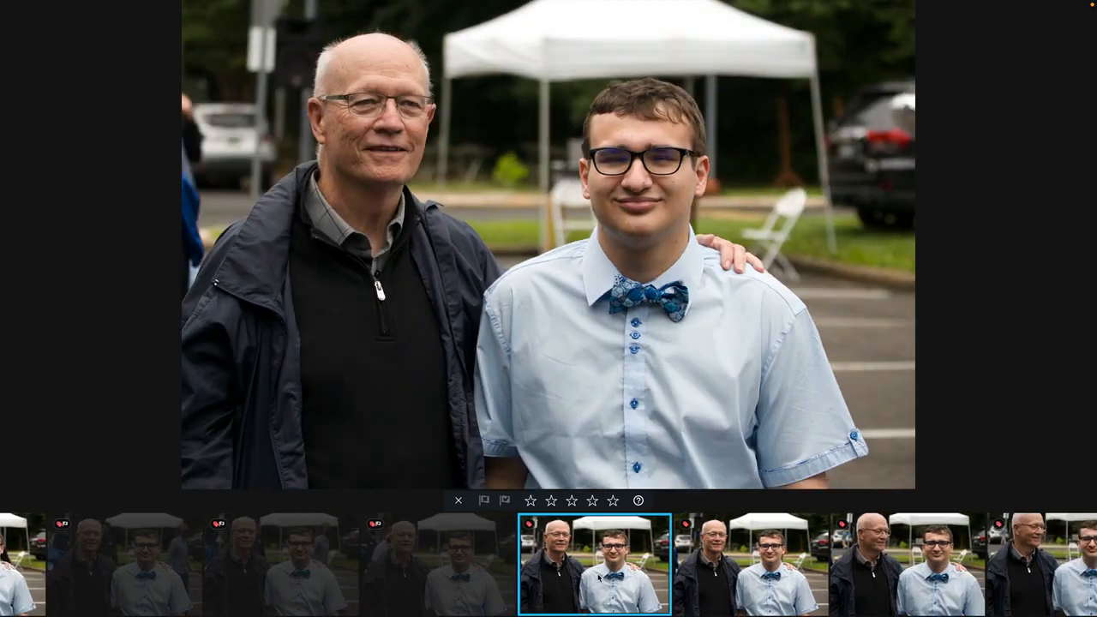
{"action": "scroll", "coordinate": [599, 578], "scroll_direction": "right", "scroll_amount": 1}
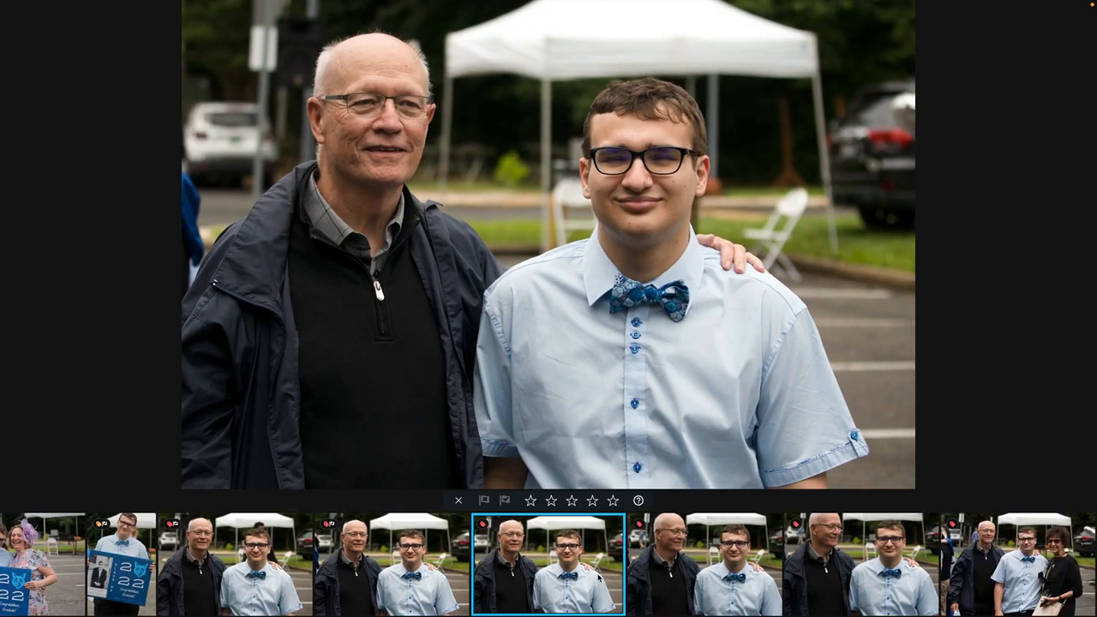
{"action": "scroll", "coordinate": [599, 579], "scroll_direction": "left", "scroll_amount": 2}
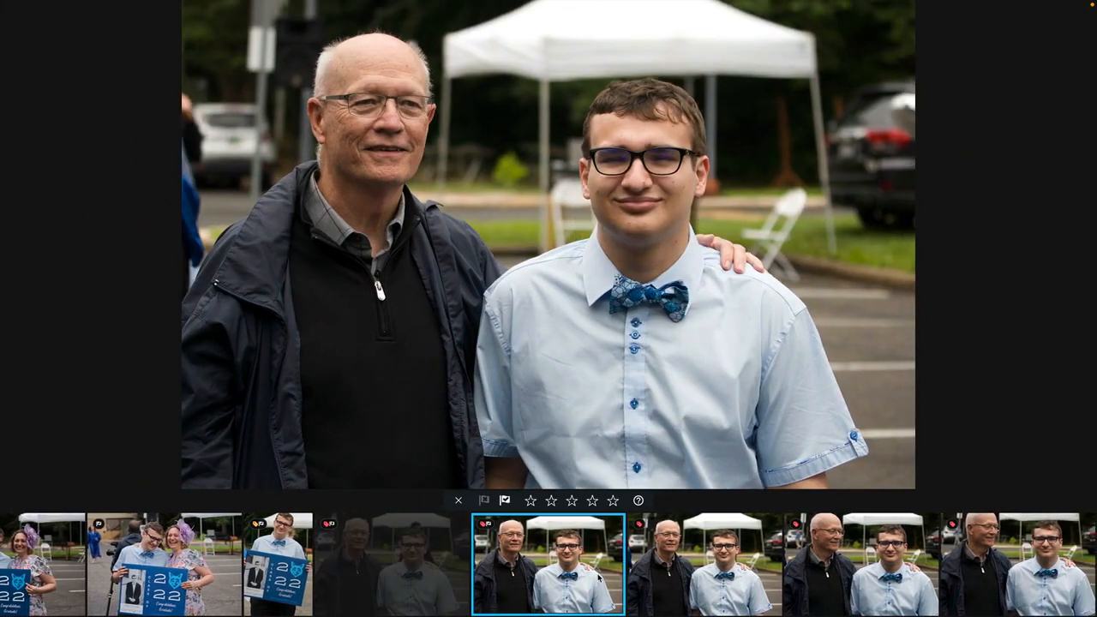
{"action": "scroll", "coordinate": [598, 578], "scroll_direction": "right", "scroll_amount": 3}
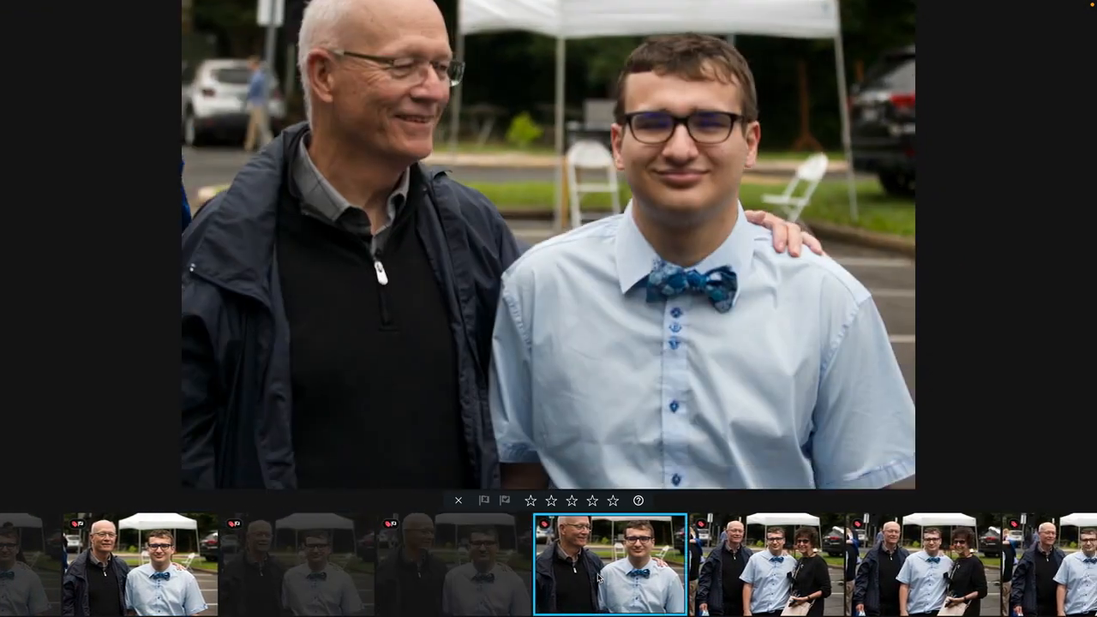
{"action": "scroll", "coordinate": [598, 579], "scroll_direction": "right", "scroll_amount": 5}
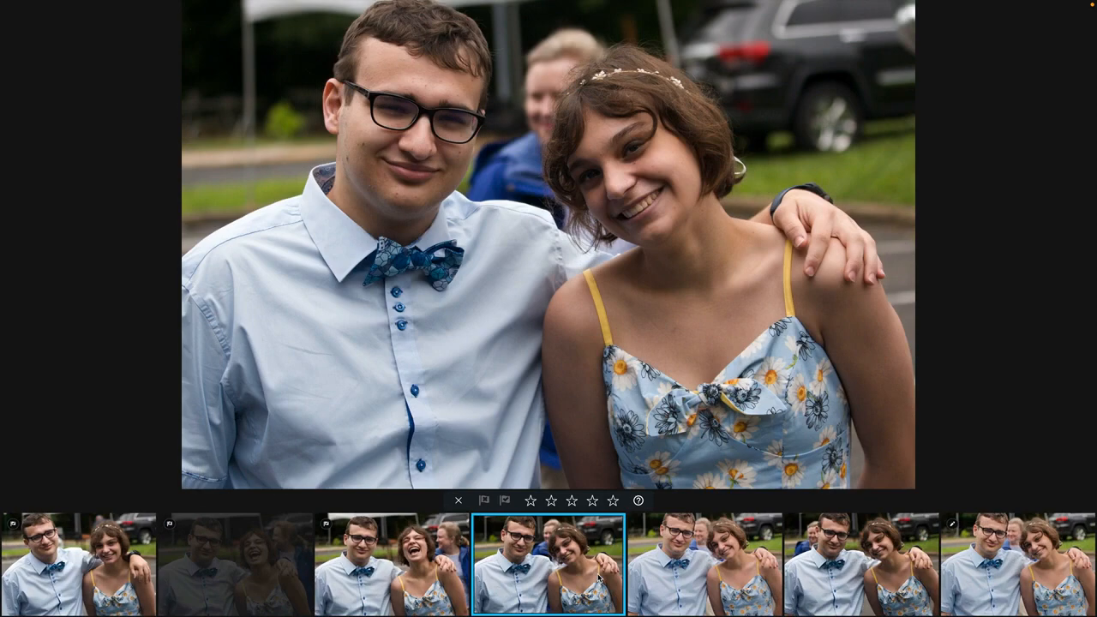
Step: Cull the arm-in-arm shots of the graduate and the girl in the daisy dress, rejecting the near-duplicates
{"action": "scroll", "coordinate": [598, 579], "scroll_direction": "right", "scroll_amount": 1}
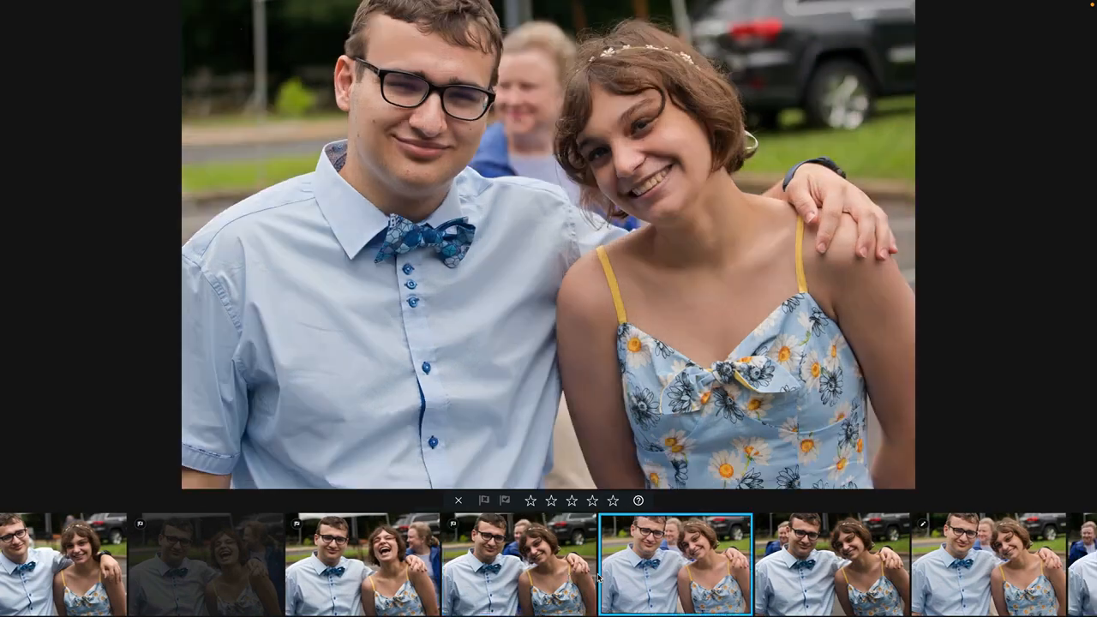
{"action": "scroll", "coordinate": [599, 579], "scroll_direction": "right", "scroll_amount": 1}
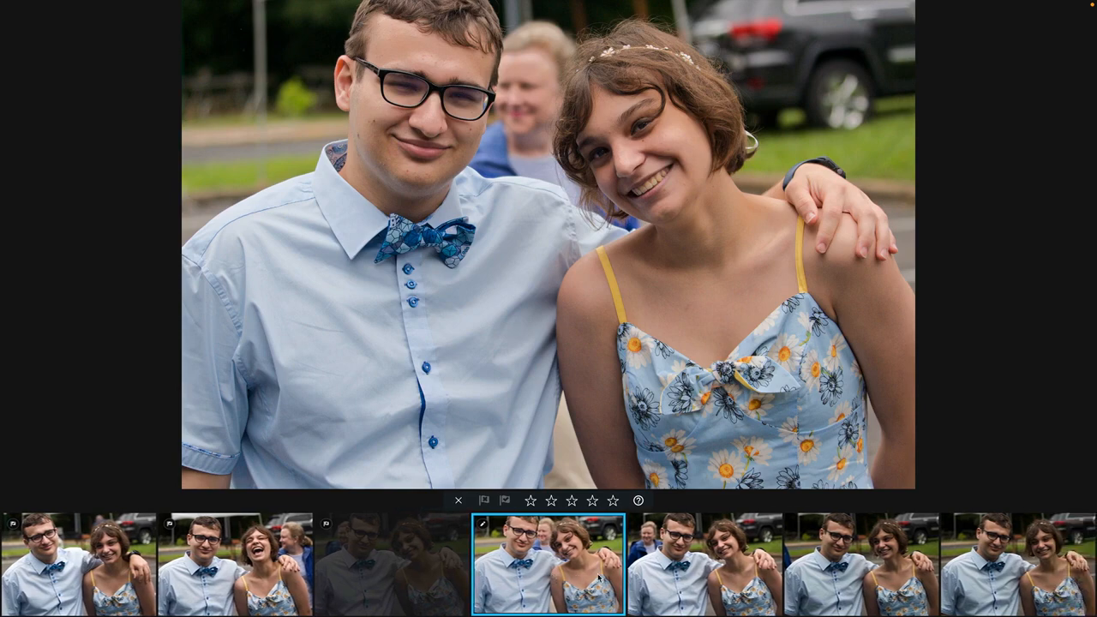
{"action": "scroll", "coordinate": [599, 579], "scroll_direction": "right", "scroll_amount": 1}
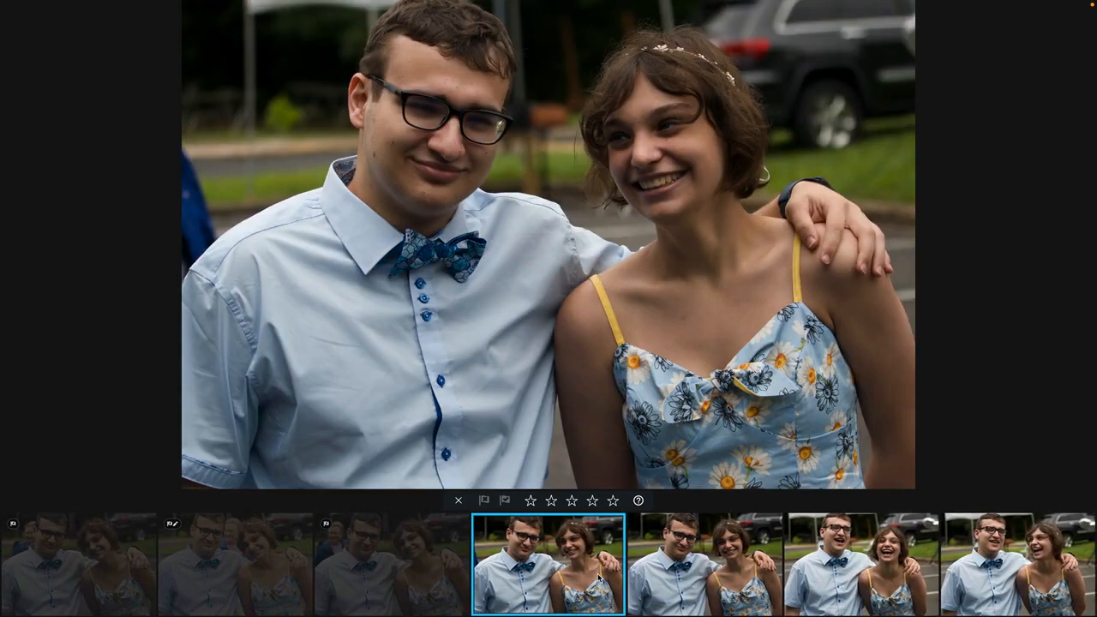
{"action": "scroll", "coordinate": [598, 579], "scroll_direction": "right", "scroll_amount": 1}
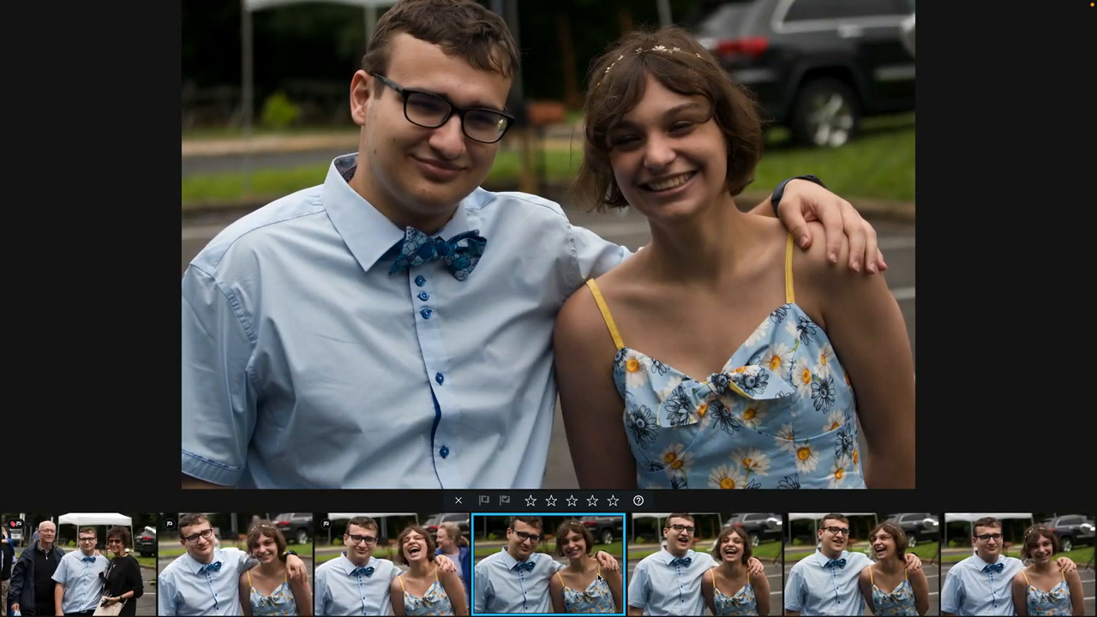
{"action": "scroll", "coordinate": [599, 580], "scroll_direction": "right", "scroll_amount": 1}
Step: Pick the first two vertical hugging portraits of the pair and reject the repeated ones
{"action": "scroll", "coordinate": [599, 579], "scroll_direction": "right", "scroll_amount": 3}
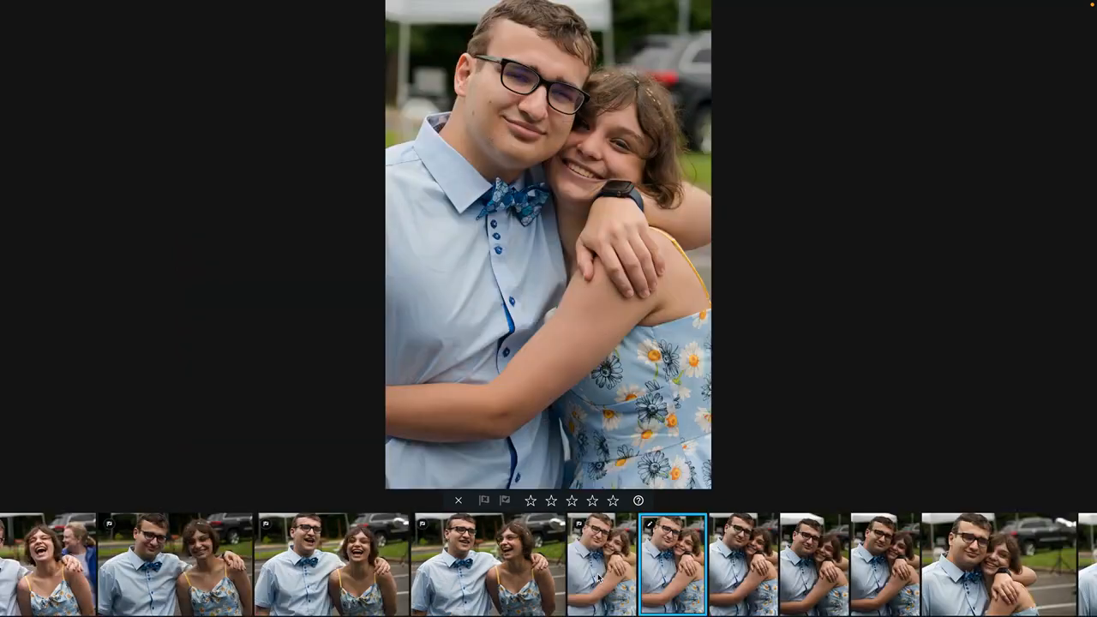
{"action": "scroll", "coordinate": [598, 579], "scroll_direction": "right", "scroll_amount": 1}
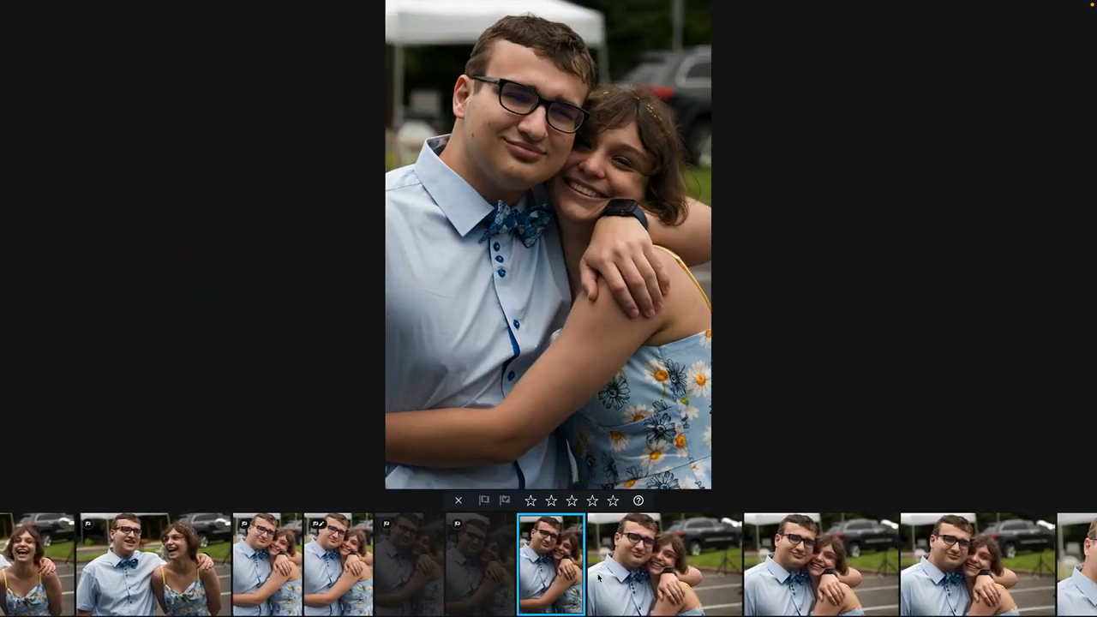
{"action": "left_click", "coordinate": [599, 579]}
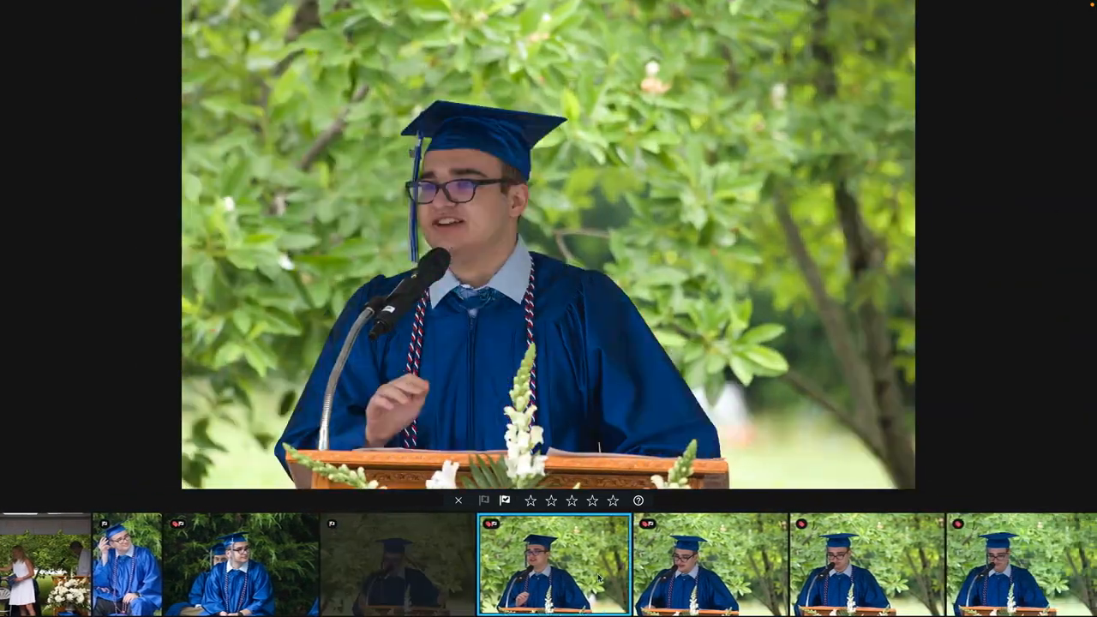
Step: Cull the graduate's podium speech shots, rejecting the near-duplicates and the blurred close-up before the diploma handshake
{"action": "key", "text": "Right"}
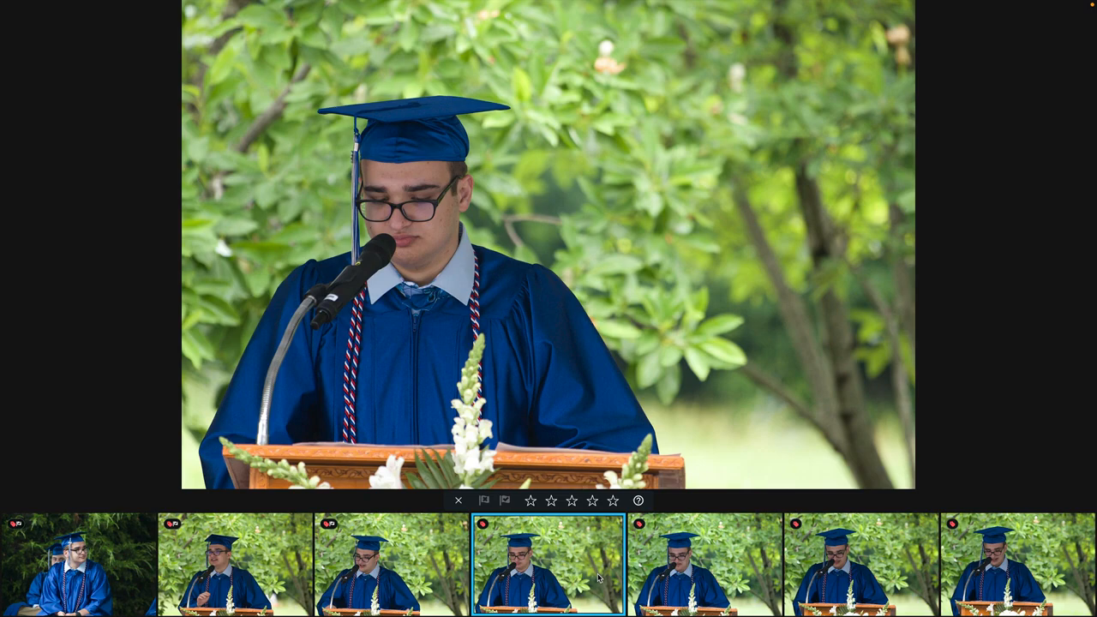
{"action": "key", "text": "Right"}
{"action": "key", "text": "Right"}
{"action": "key", "text": "Right"}
{"action": "key", "text": "Right"}
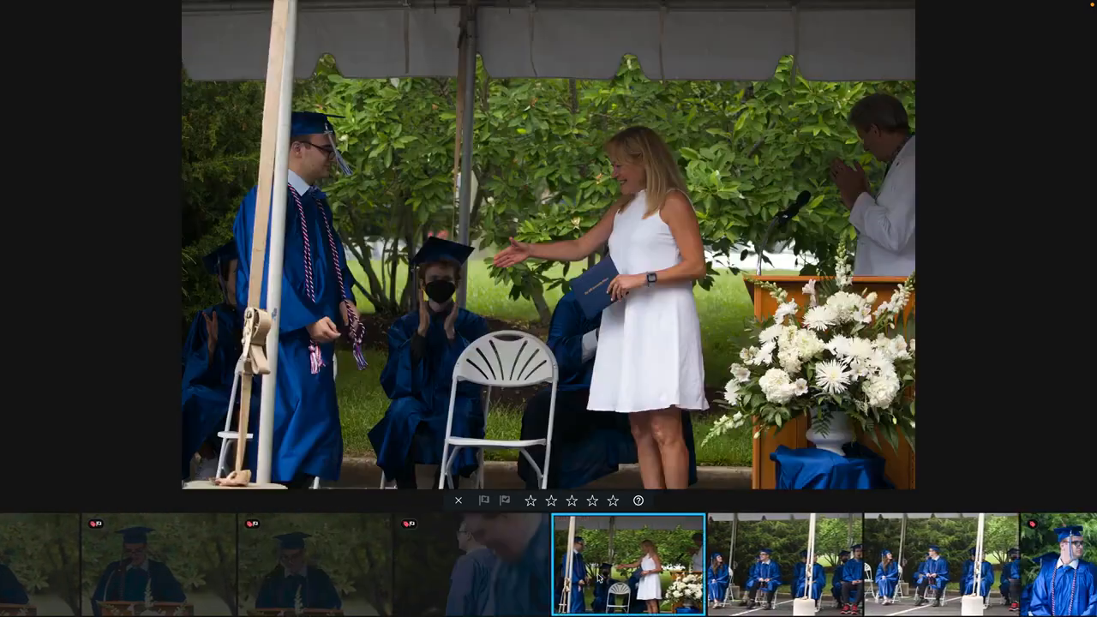
Step: Reject the diploma handshake and the first wide shot of the seated graduates, and pick the second wide shot
{"action": "key", "text": "Right"}
{"action": "key", "text": "Right"}
{"action": "key", "text": "Right"}
{"action": "key", "text": "Right"}
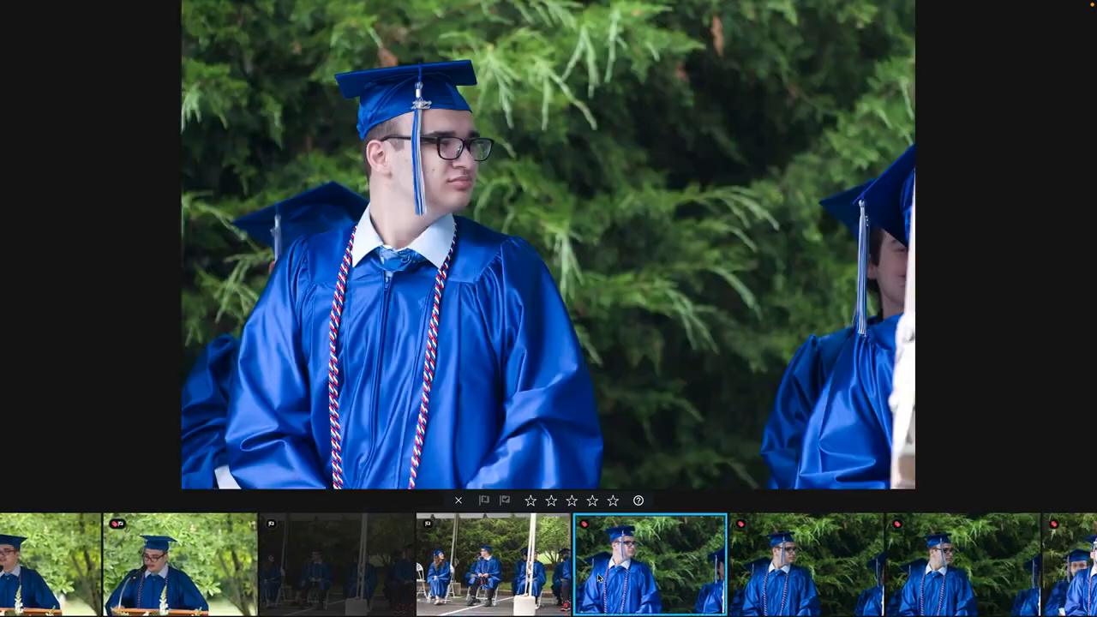
Step: Cull the cap-and-gown close-ups by the evergreens and continue through the album to the Van Gogh exhibit selfies
{"action": "key", "text": "Right"}
{"action": "key", "text": "Right"}
{"action": "key", "text": "Right"}
{"action": "key", "text": "Right"}
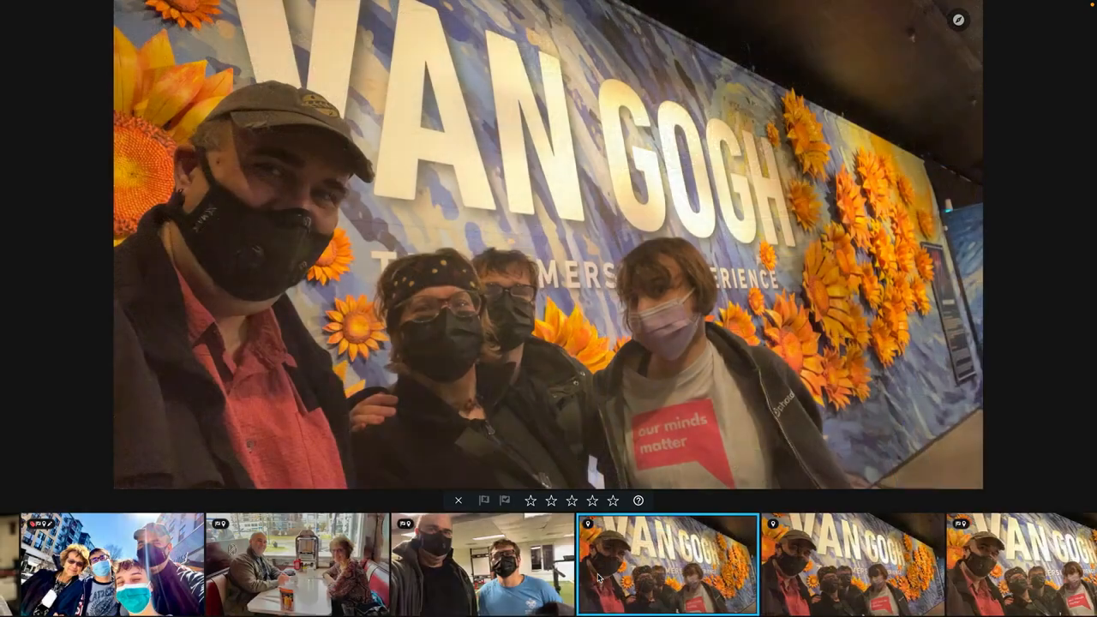
Step: Keep one Van Gogh exhibit group selfie, reject its near-duplicates, and leave QuickReview for the album grid
{"action": "key", "text": "Right"}
{"action": "key", "text": "x"}
{"action": "key", "text": "x"}
{"action": "key", "text": "x"}
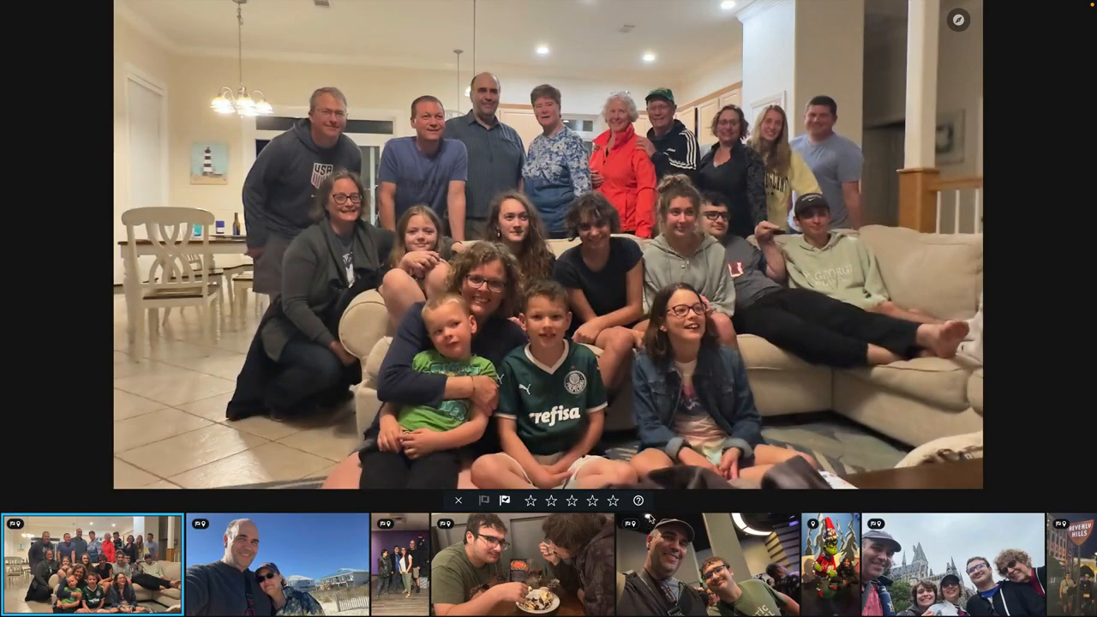
{"action": "key", "text": "Escape"}
{"action": "key", "text": "Escape"}
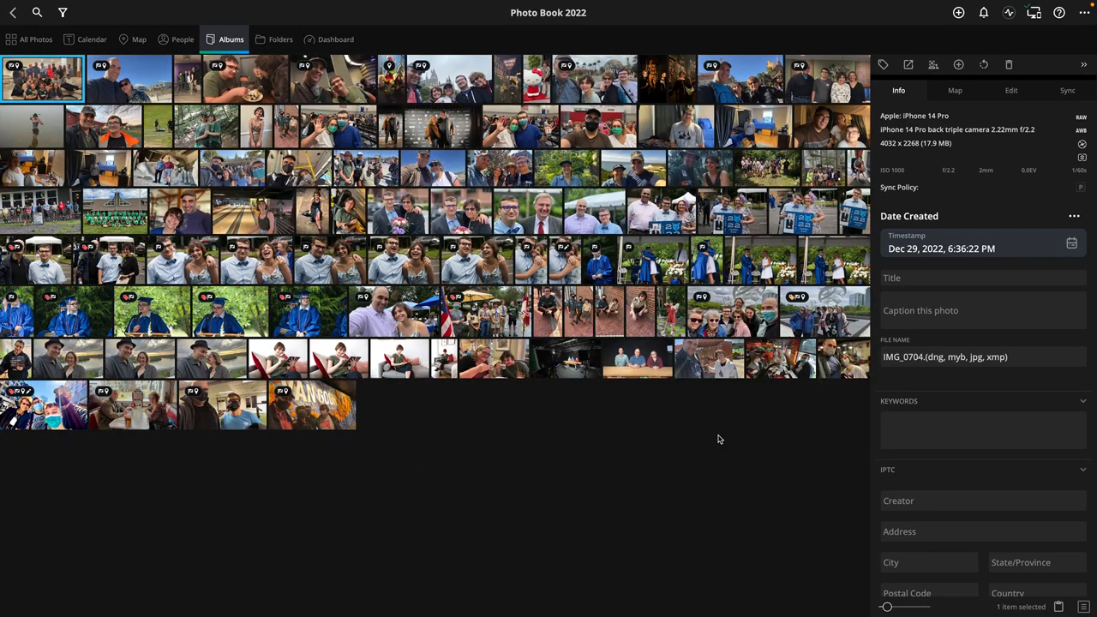
Step: Try to apply the AutoColor preset to all photos in the album
{"action": "key", "text": "ctrl+a"}
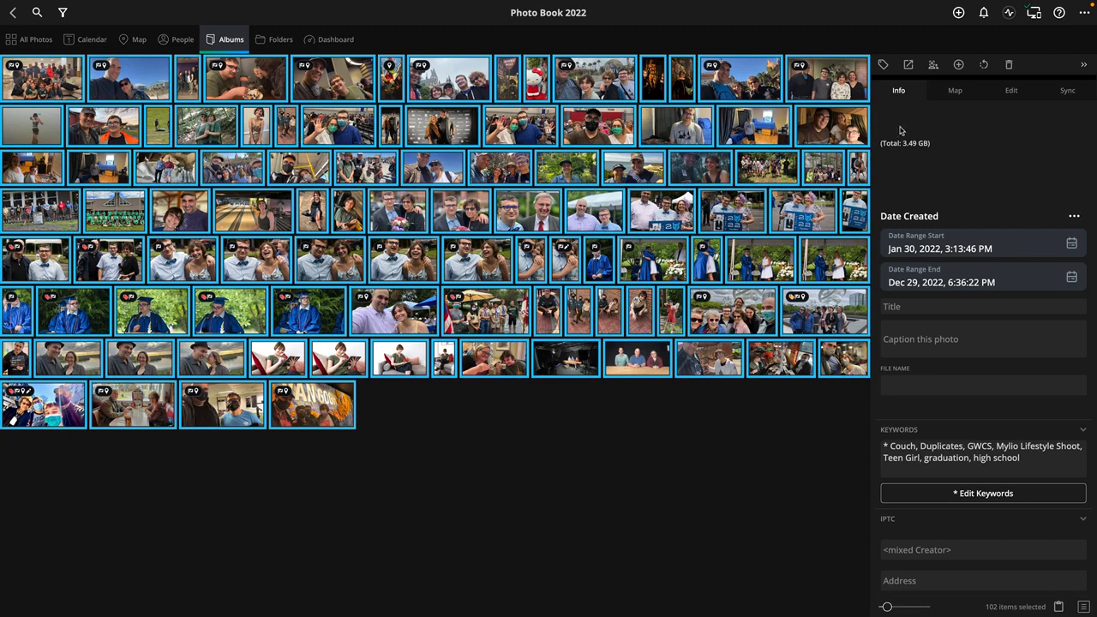
{"action": "left_click", "coordinate": [1012, 90]}
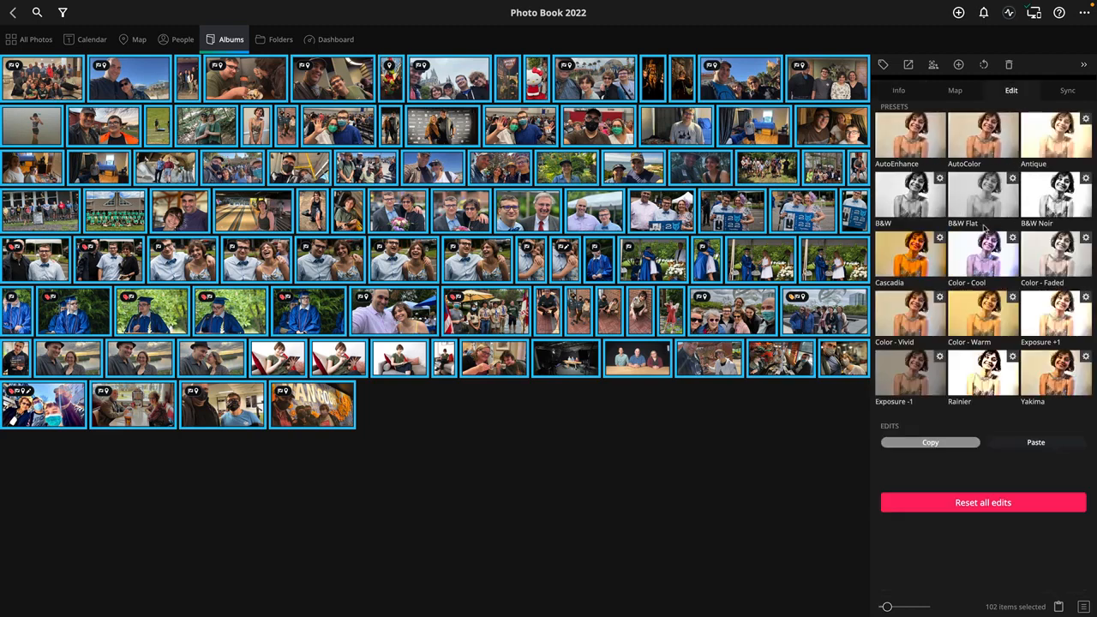
{"action": "left_click", "coordinate": [991, 150]}
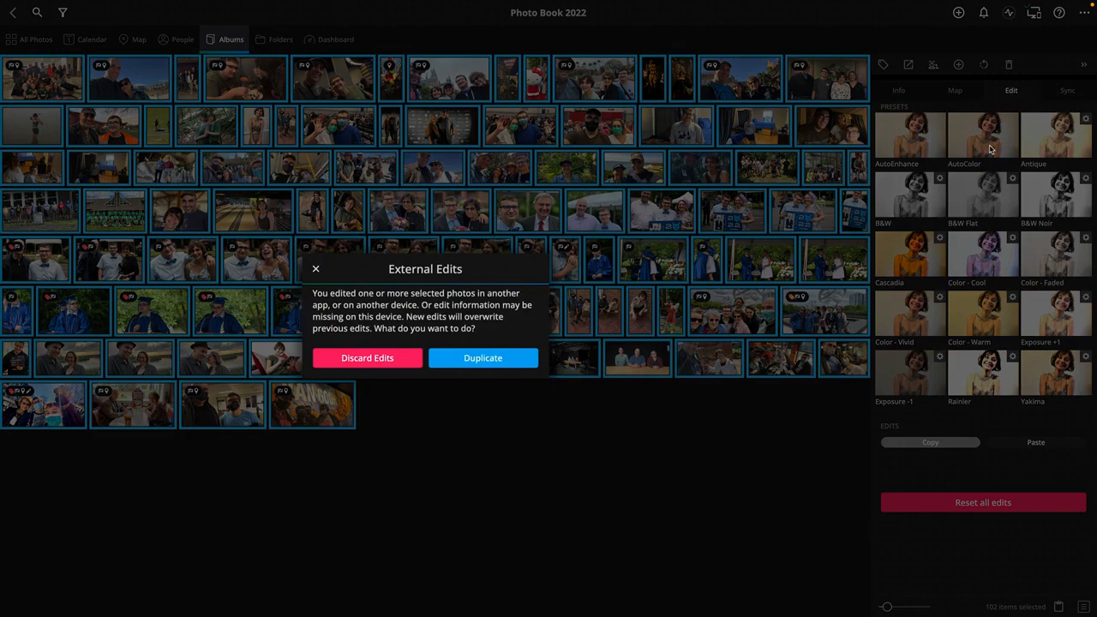
{"action": "left_click", "coordinate": [318, 269]}
{"action": "left_click", "coordinate": [525, 445]}
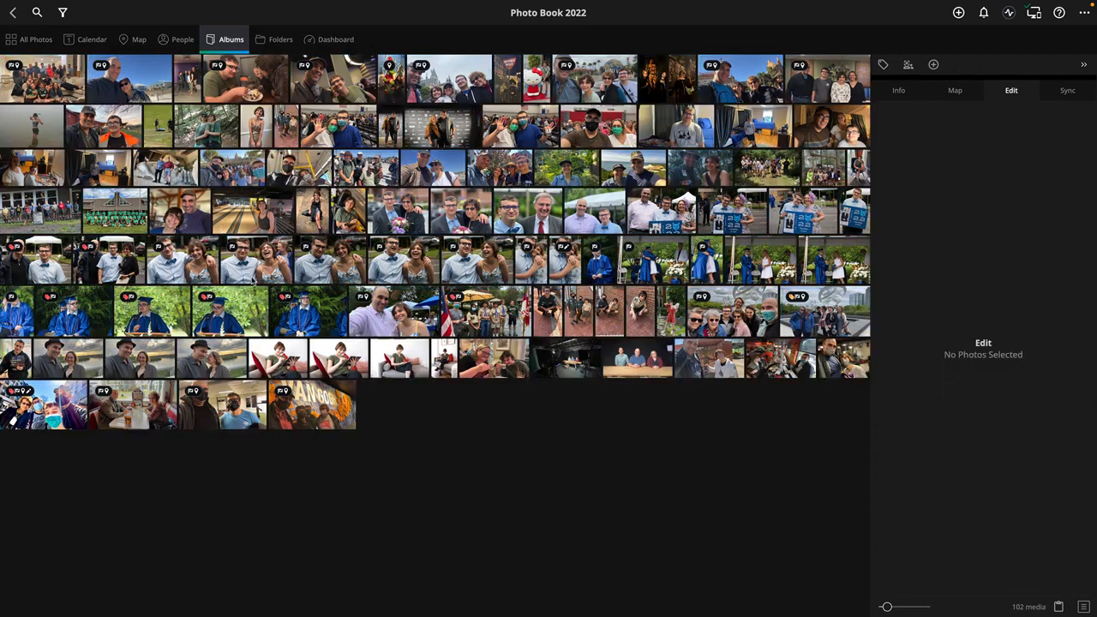
{"action": "double_click", "coordinate": [141, 84]}
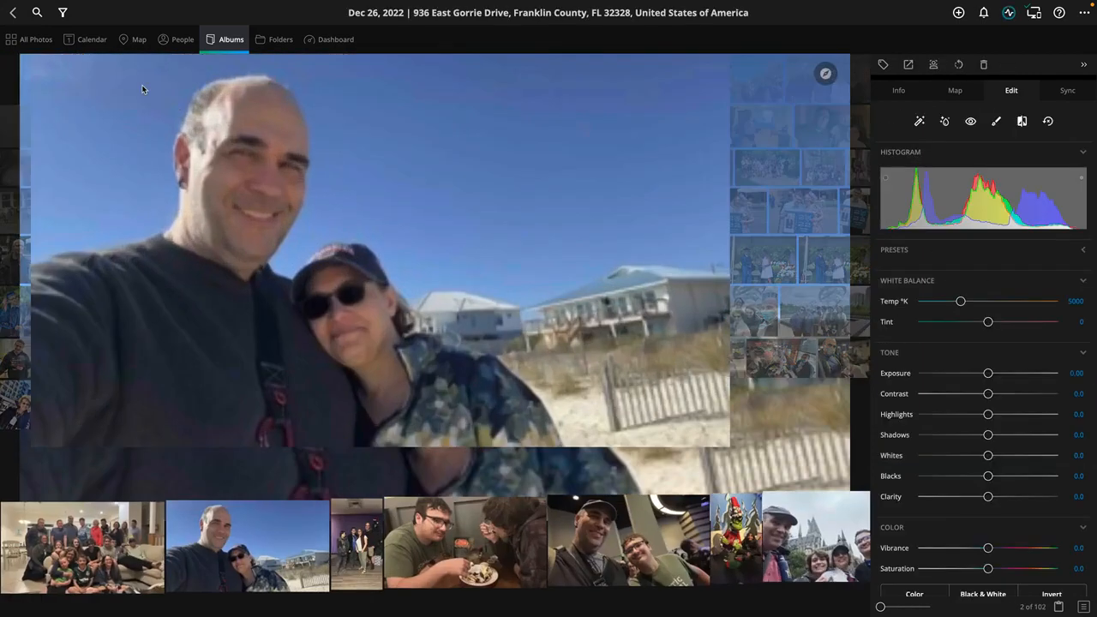
{"action": "left_click", "coordinate": [944, 122]}
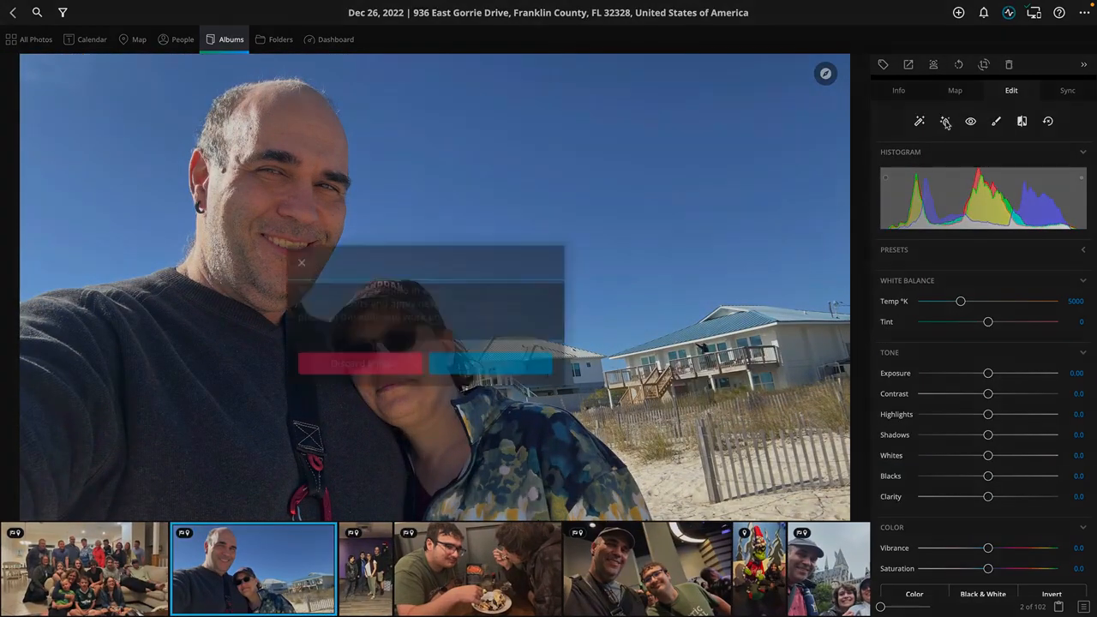
{"action": "key", "text": "Escape"}
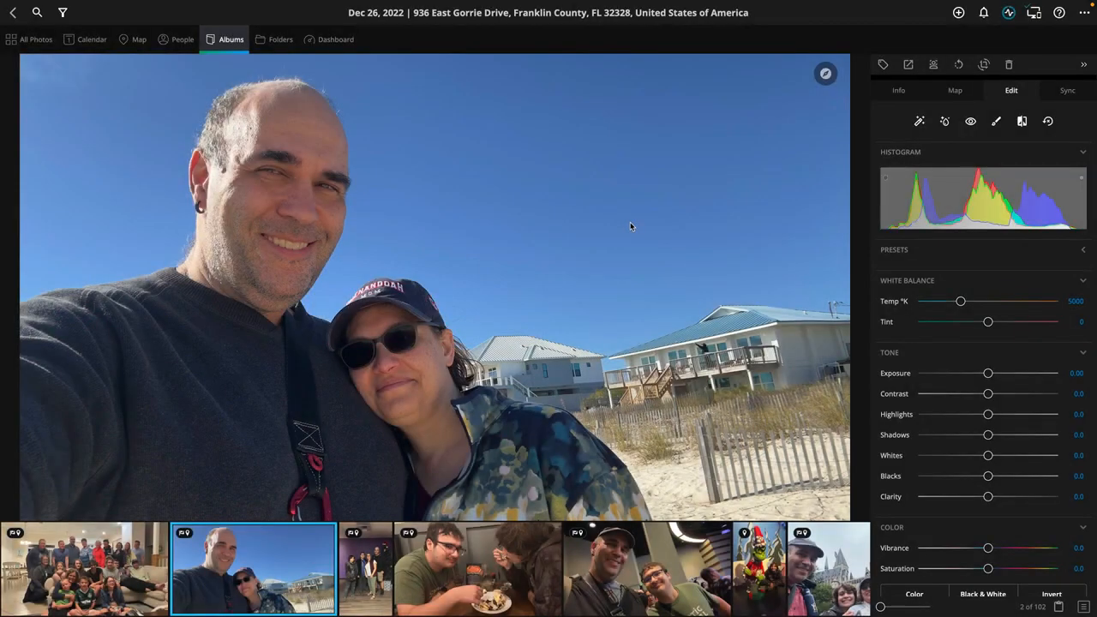
{"action": "key", "text": "Escape"}
Step: Apply the AutoColor preset to the run of graduation-day photos and to the four portraits on the white couch with red cushions
{"action": "left_click", "coordinate": [322, 319]}
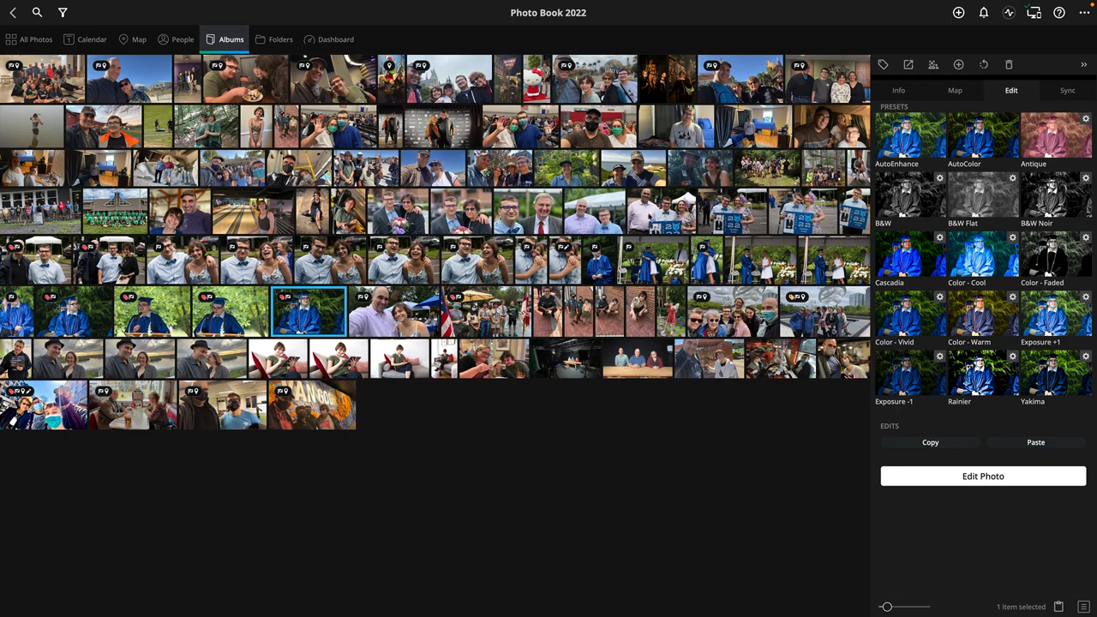
{"action": "left_click", "coordinate": [660, 211], "text": "shift"}
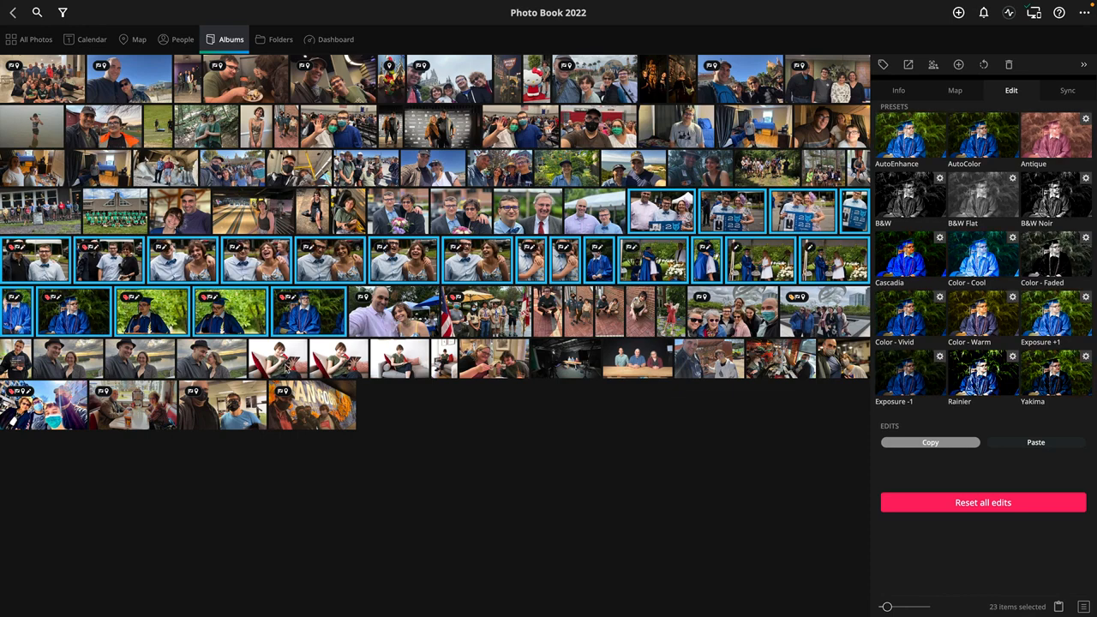
{"action": "left_click", "coordinate": [292, 368]}
{"action": "left_click", "coordinate": [444, 360], "text": "shift"}
{"action": "left_click", "coordinate": [983, 136]}
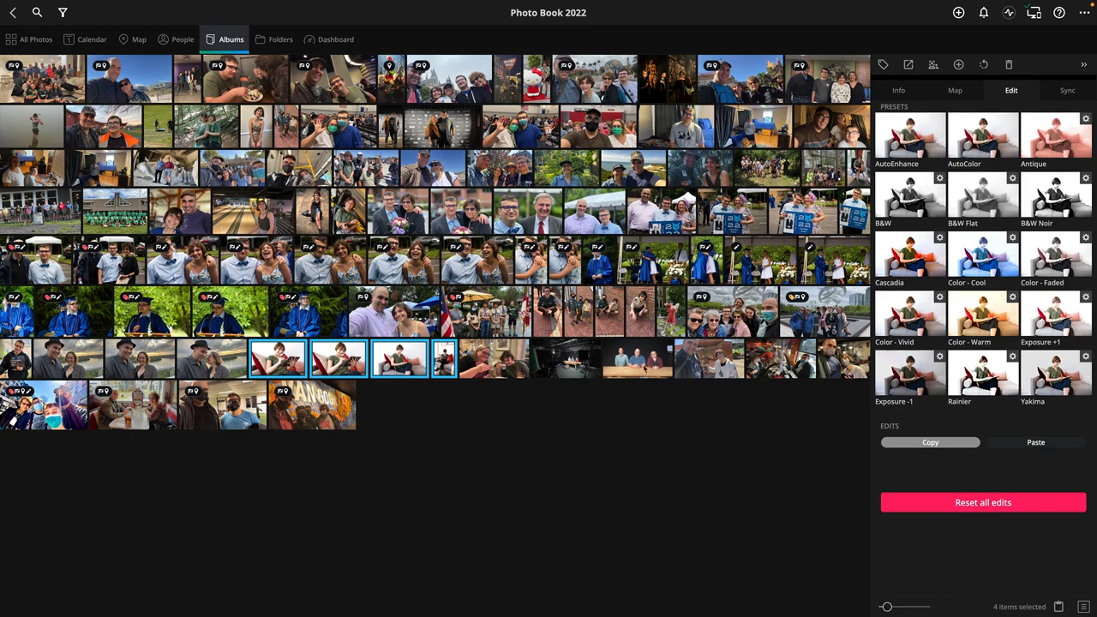
{"action": "left_click", "coordinate": [690, 406]}
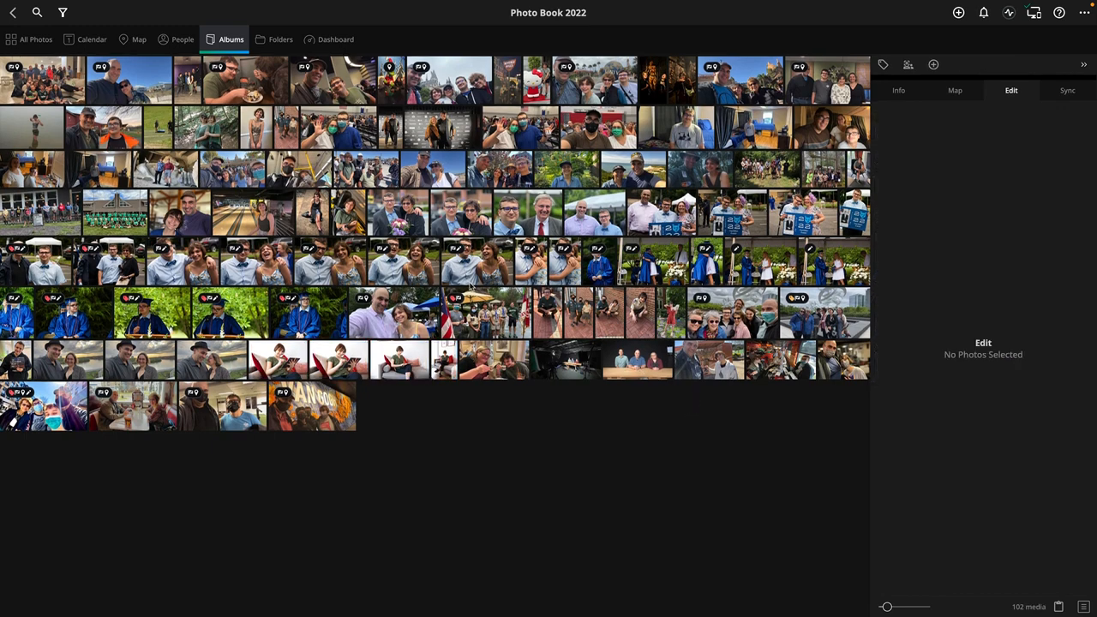
Step: Sort the Photo Book 2022 album by Date Created
{"action": "mouse_move", "coordinate": [1092, 12]}
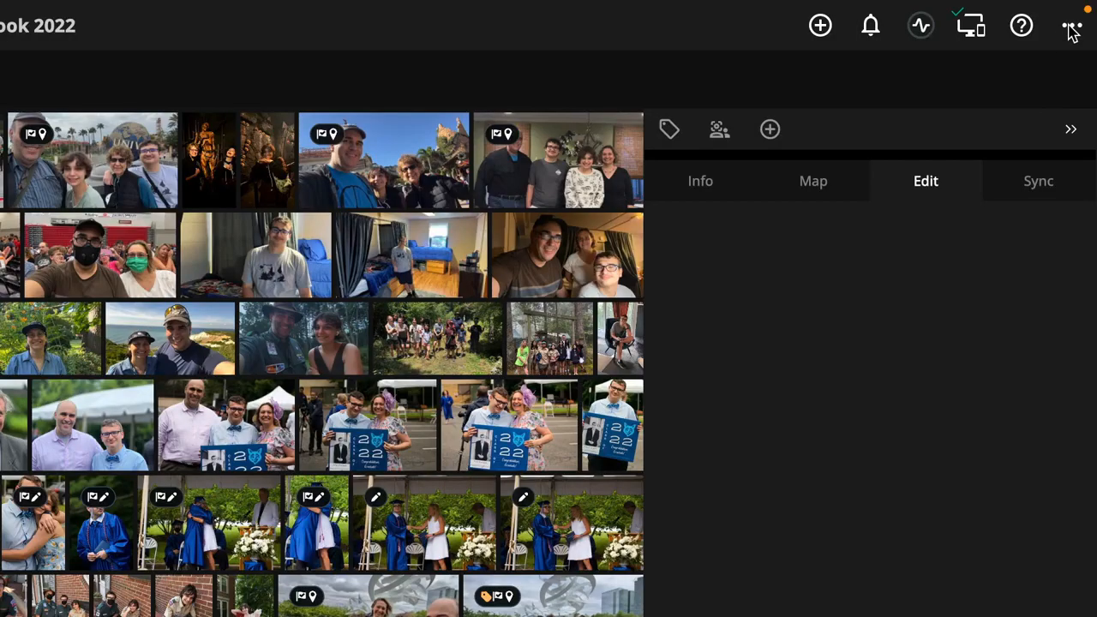
{"action": "left_click", "coordinate": [1088, 13]}
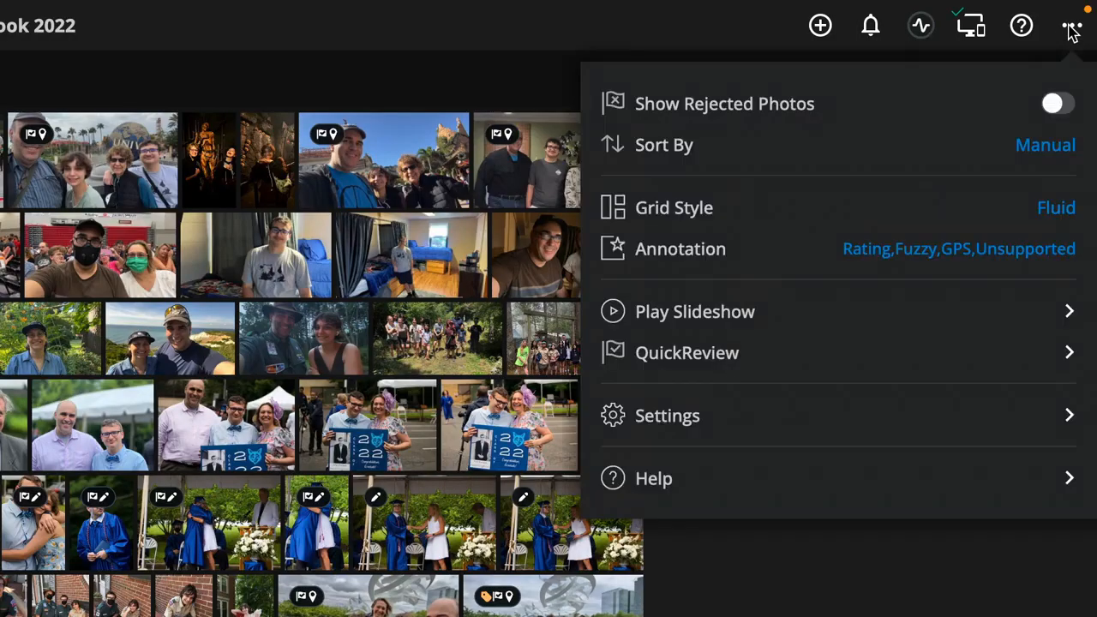
{"action": "left_click", "coordinate": [1050, 146]}
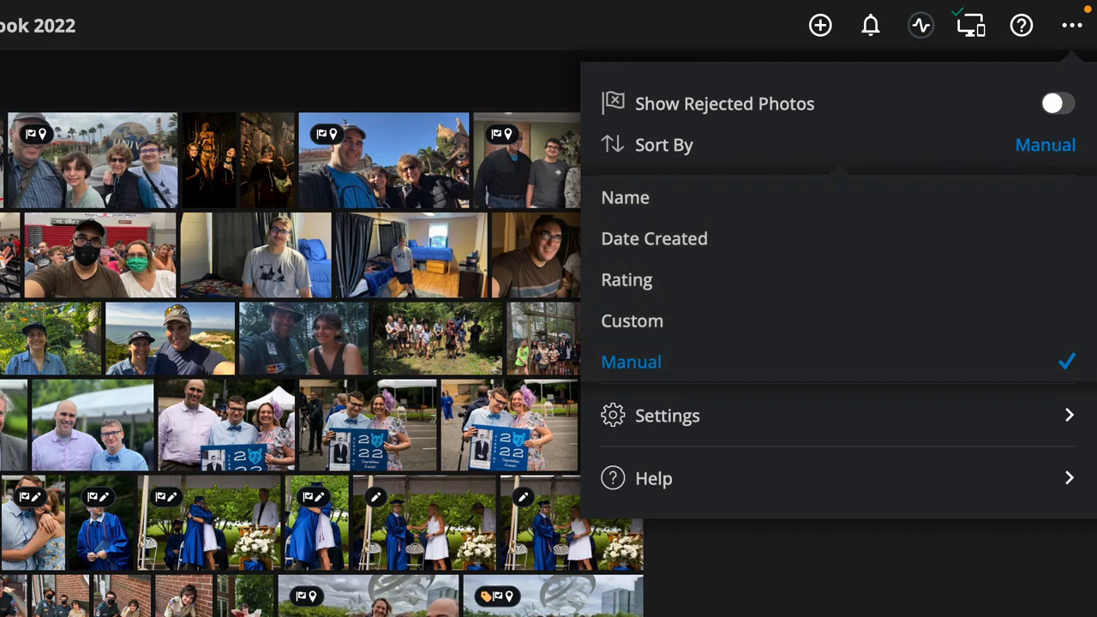
{"action": "left_click", "coordinate": [695, 242]}
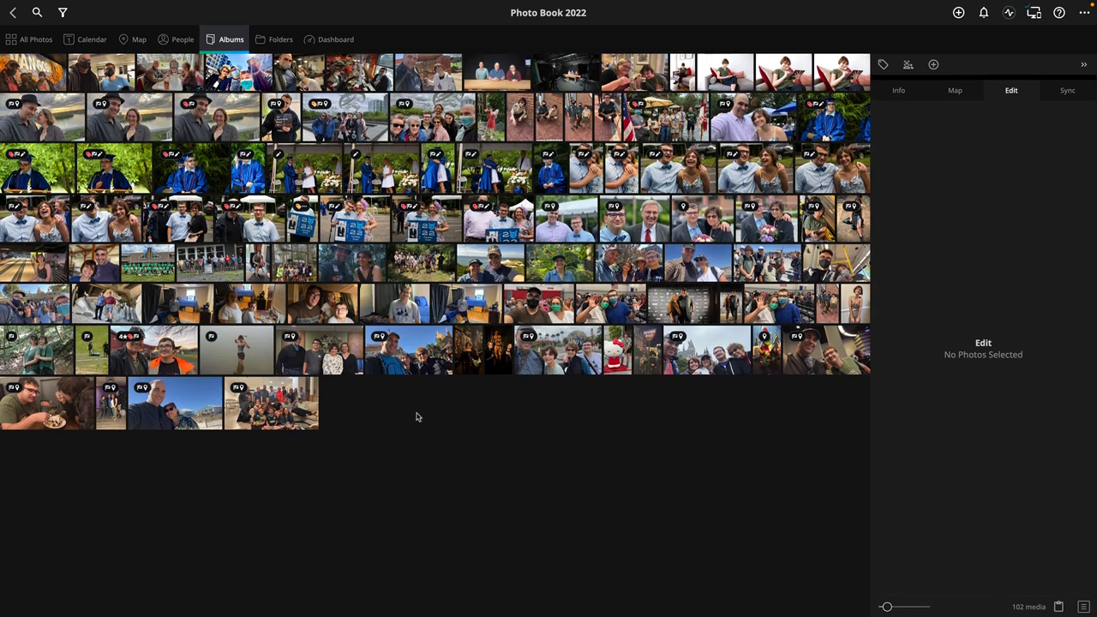
{"action": "left_click", "coordinate": [229, 351]}
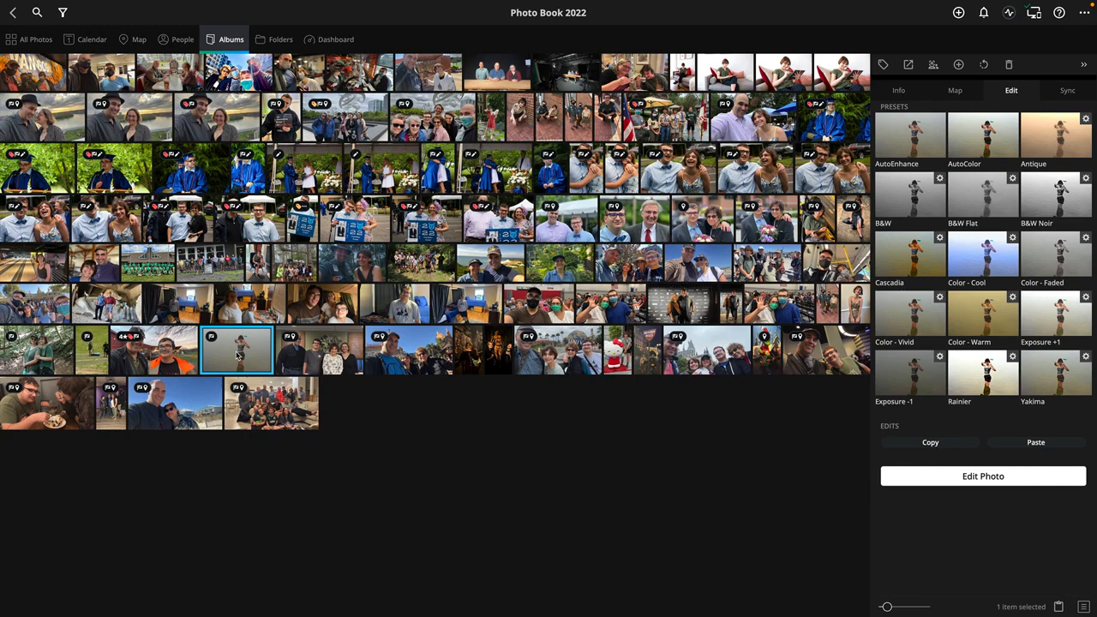
{"action": "left_click", "coordinate": [399, 426]}
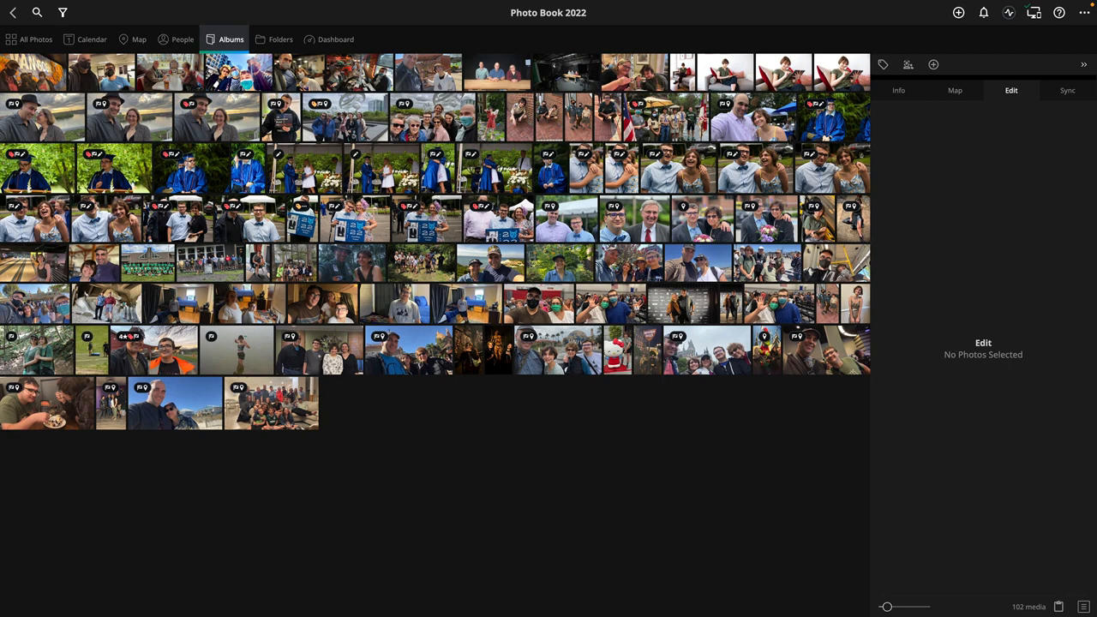
Step: Show the rejected photos in the album and look through them down to the last December shots
{"action": "left_click", "coordinate": [1084, 14]}
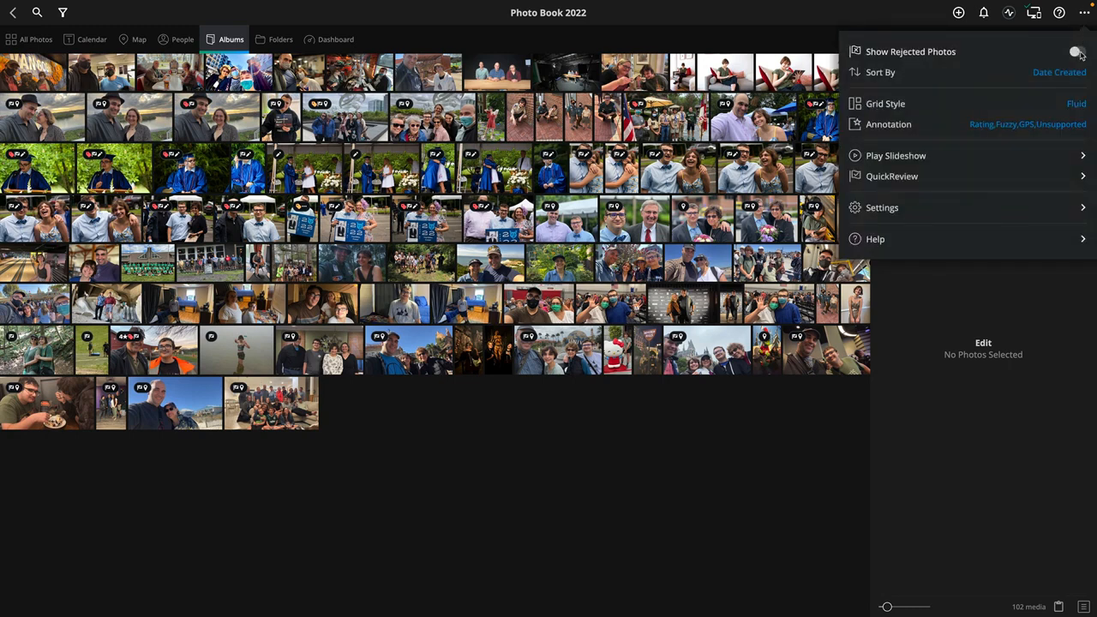
{"action": "left_click", "coordinate": [1082, 54]}
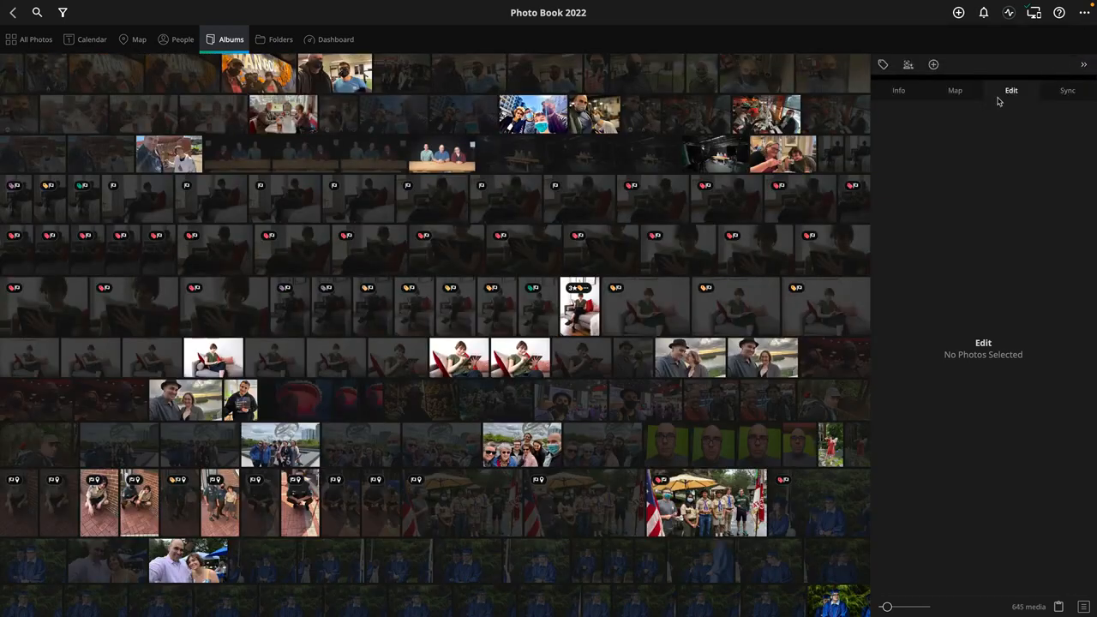
{"action": "scroll", "coordinate": [529, 184], "scroll_direction": "down", "scroll_amount": 2}
{"action": "scroll", "coordinate": [529, 184], "scroll_direction": "down", "scroll_amount": 10}
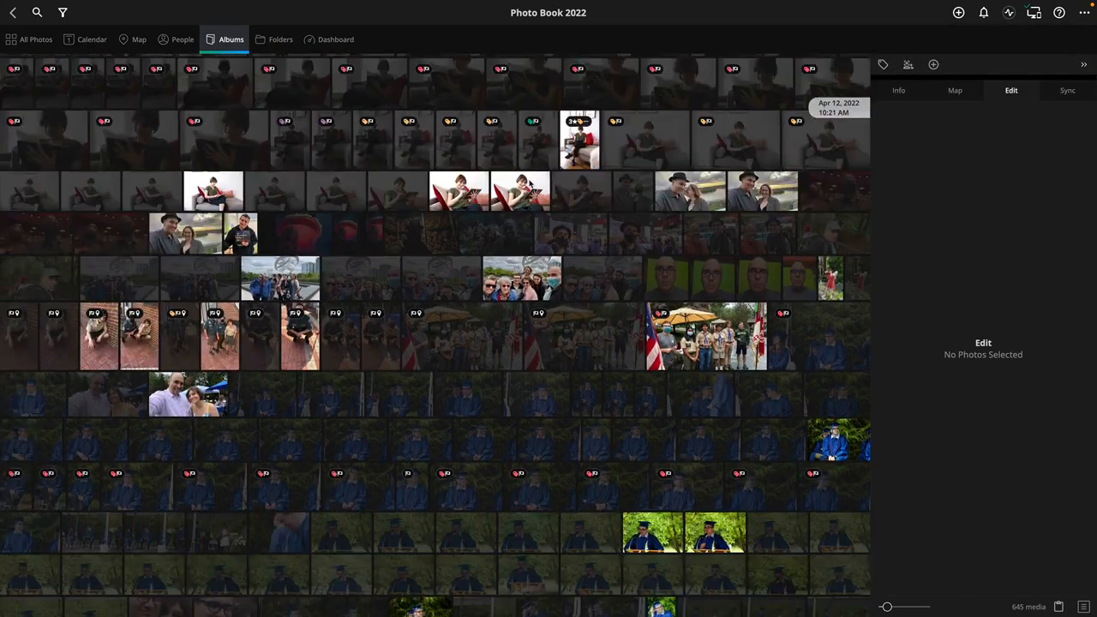
{"action": "scroll", "coordinate": [529, 183], "scroll_direction": "down", "scroll_amount": 15}
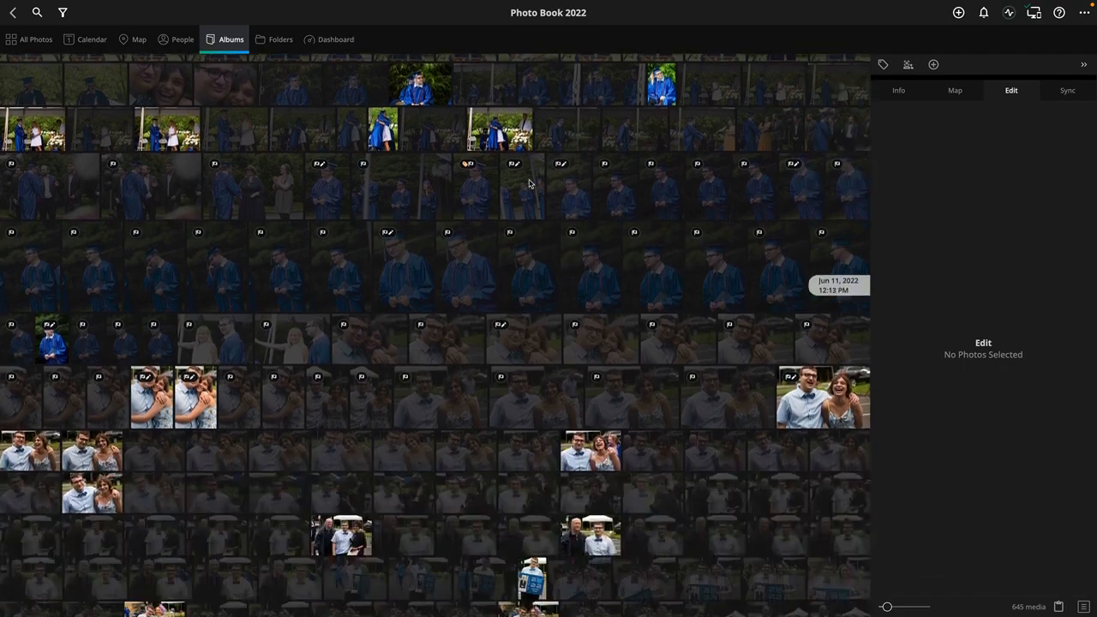
{"action": "scroll", "coordinate": [529, 184], "scroll_direction": "down", "scroll_amount": 5}
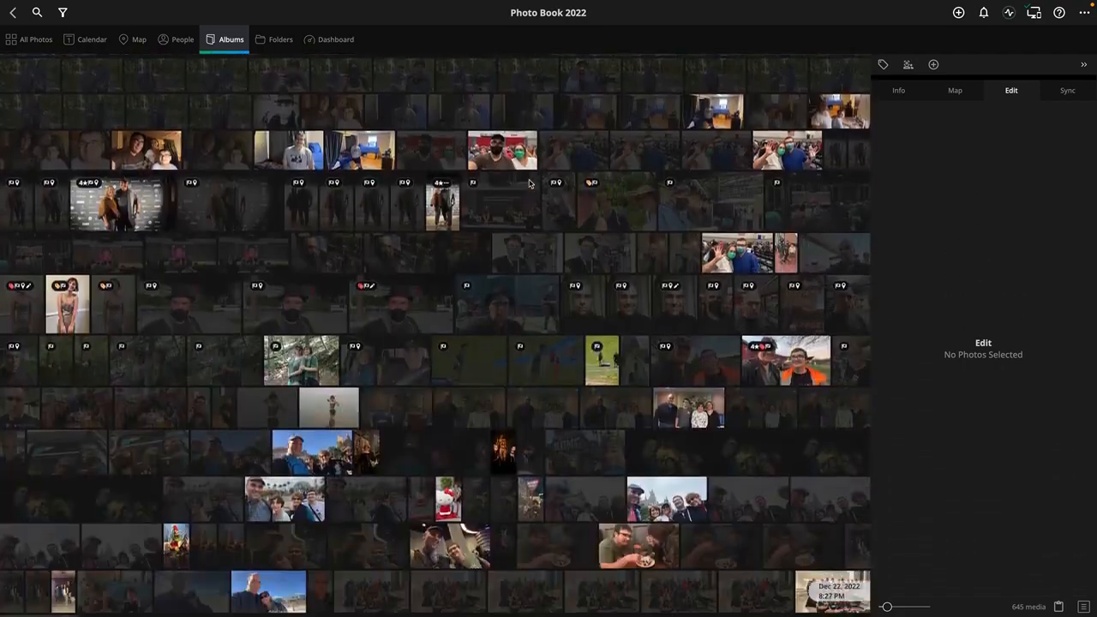
{"action": "scroll", "coordinate": [529, 183], "scroll_direction": "down", "scroll_amount": 2}
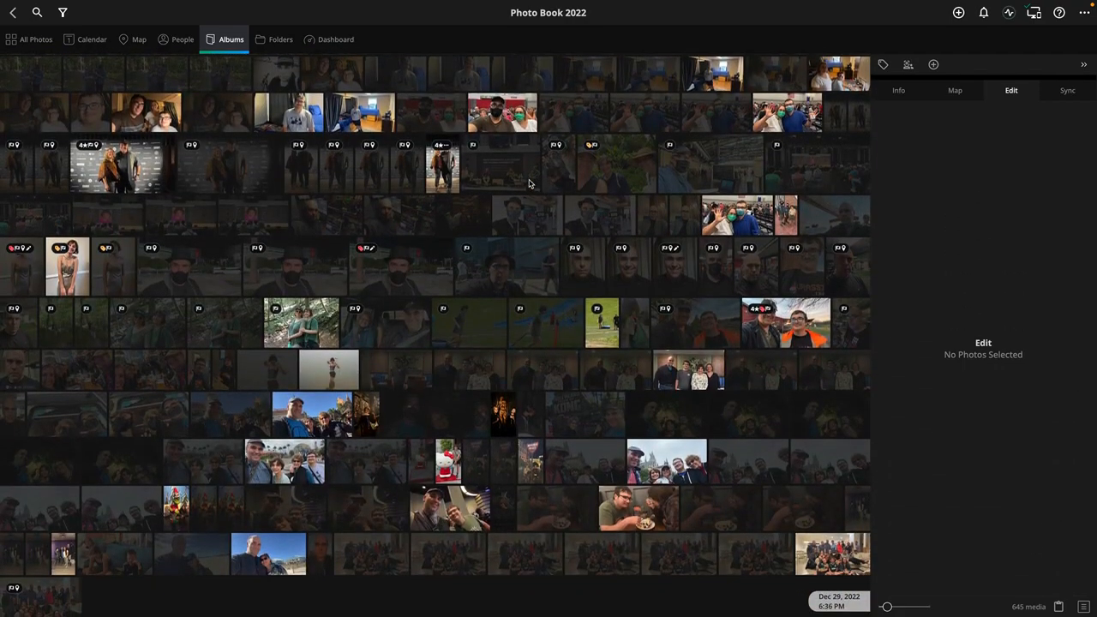
Step: Restore the rejected Kong sign selfie and one dark night-time group selfie to the picks
{"action": "left_click", "coordinate": [588, 415]}
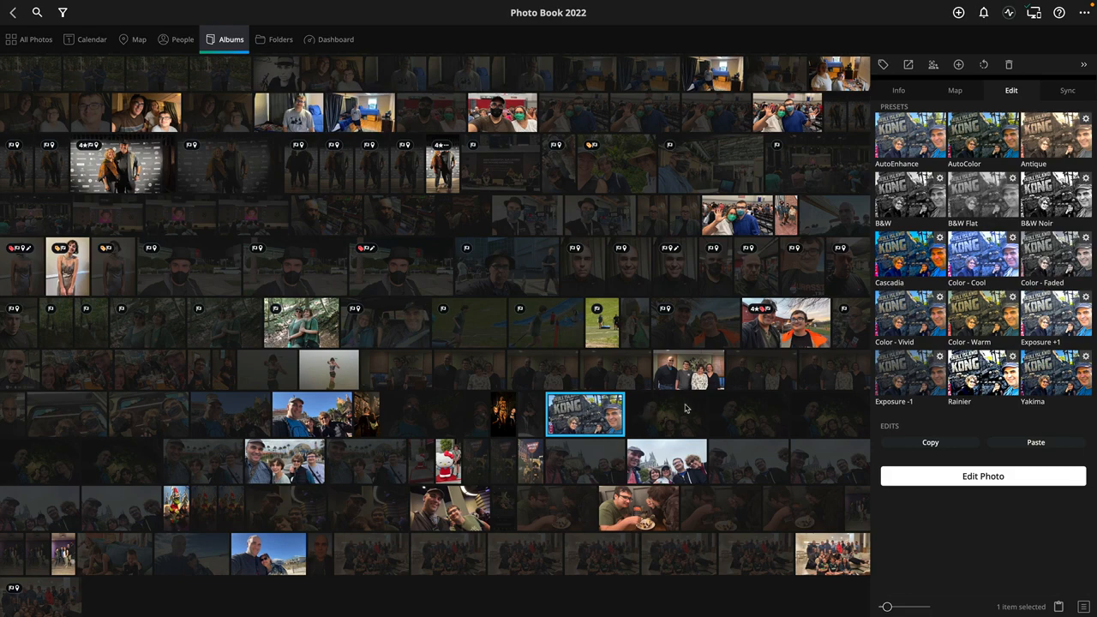
{"action": "left_click", "coordinate": [744, 422]}
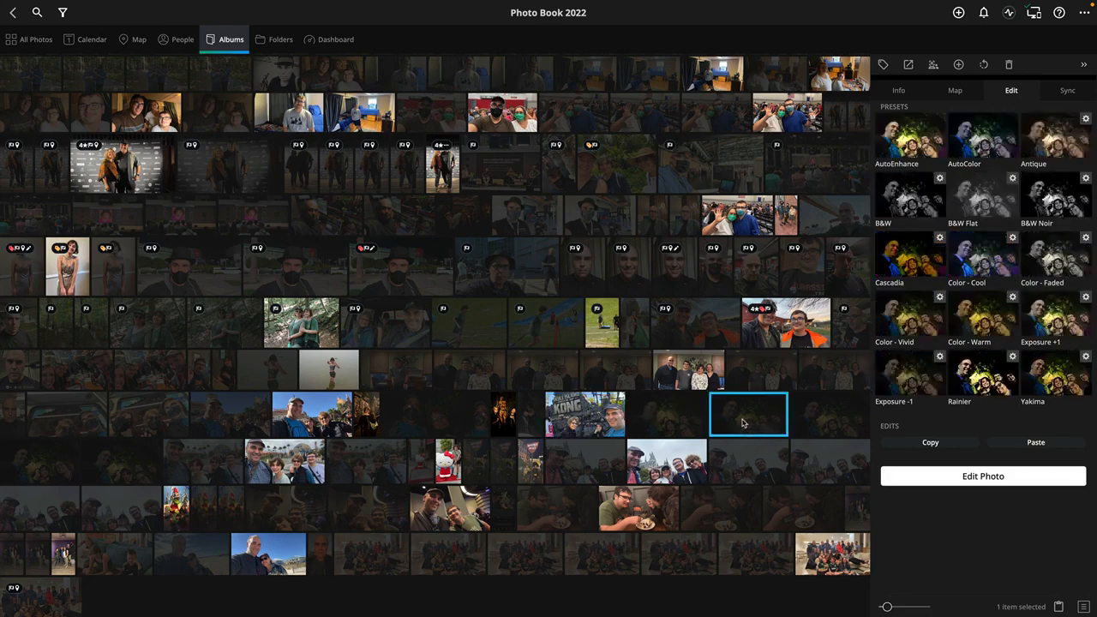
{"action": "left_click", "coordinate": [691, 422]}
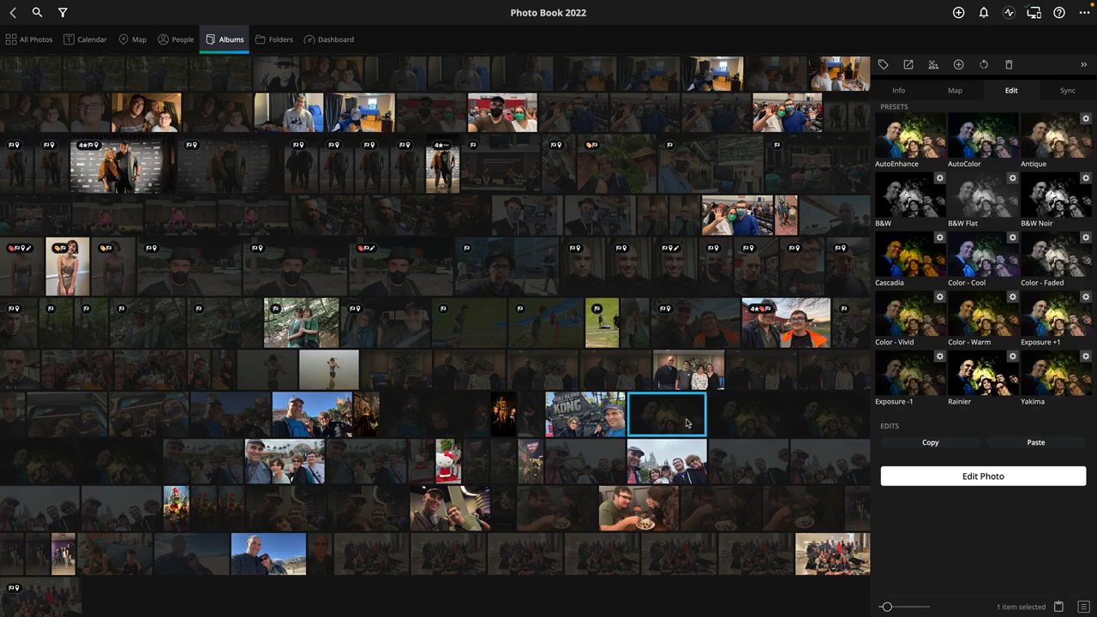
{"action": "left_click", "coordinate": [831, 425]}
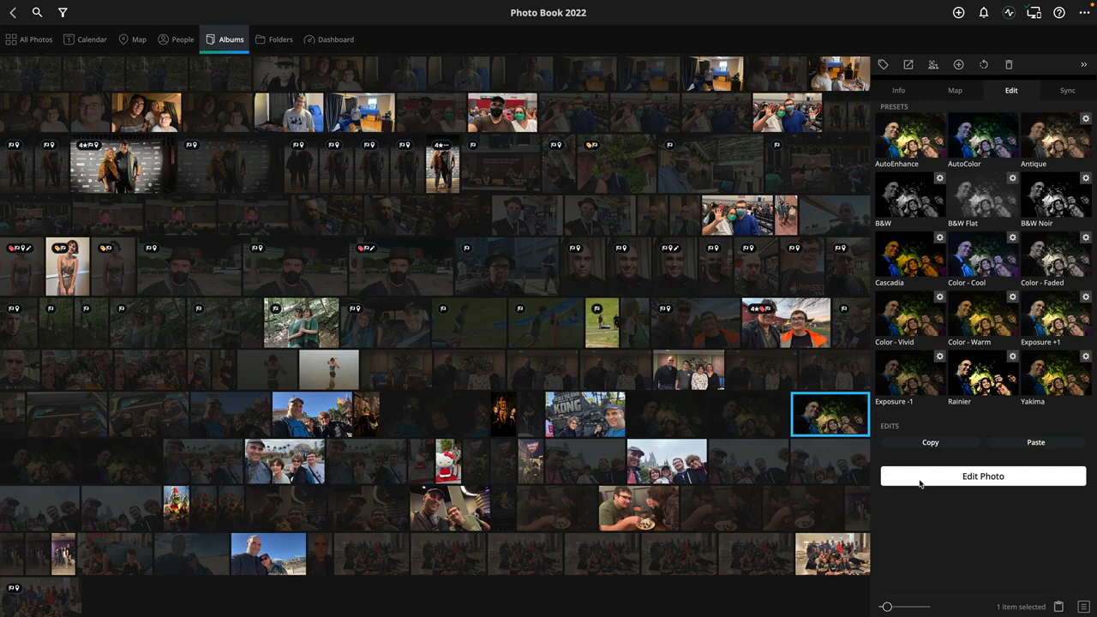
Step: Hide the rejected photos again and select all remaining photos in the album
{"action": "left_click", "coordinate": [1083, 13]}
{"action": "key", "text": "ctrl+a"}
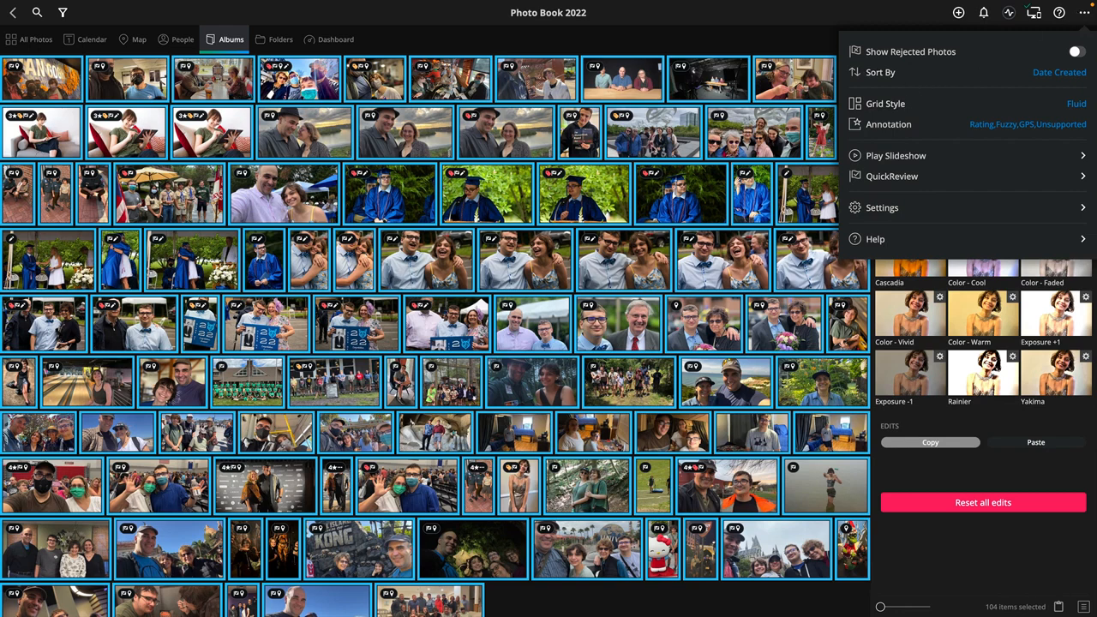
{"action": "left_click", "coordinate": [627, 150]}
{"action": "left_click", "coordinate": [627, 150]}
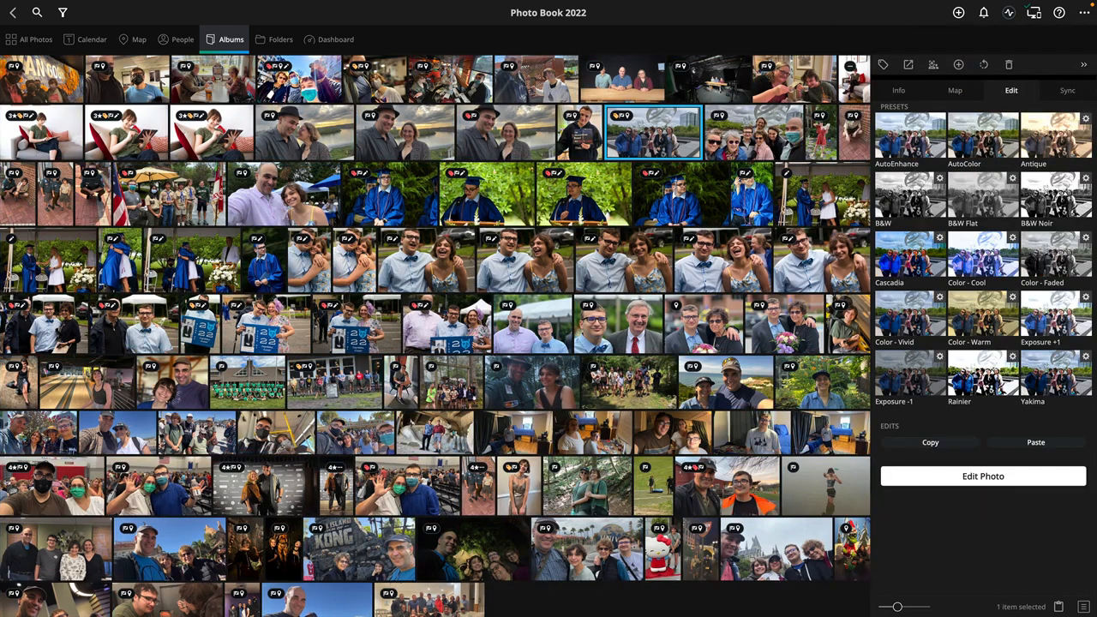
{"action": "key", "text": "ctrl+a"}
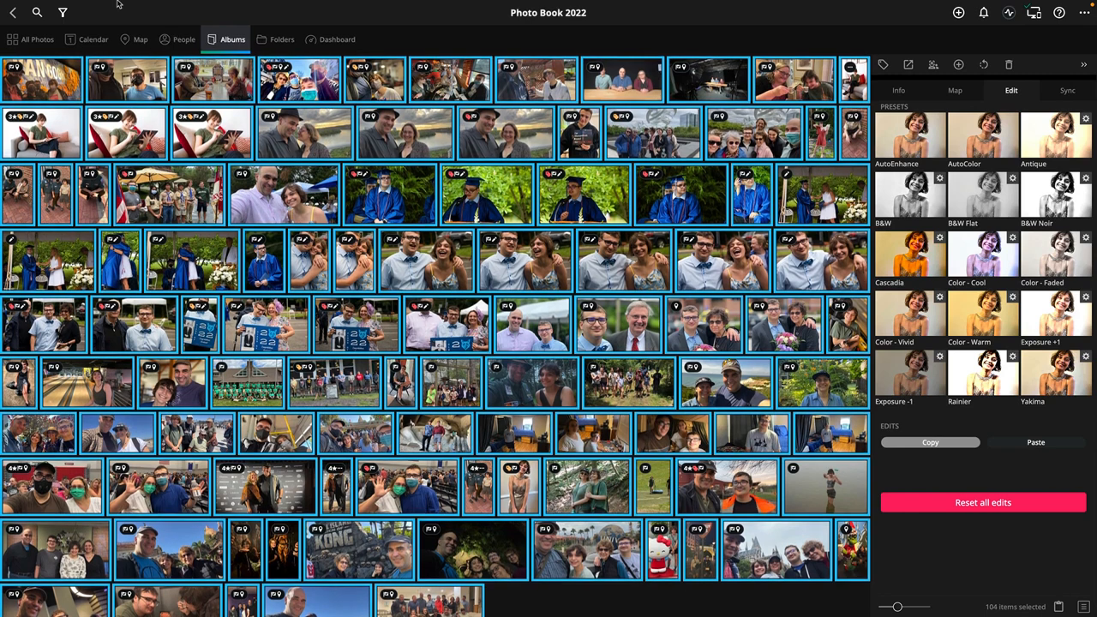
Step: Open the export settings for the selected photos and keep JPEG as the file type
{"action": "left_click", "coordinate": [96, 6]}
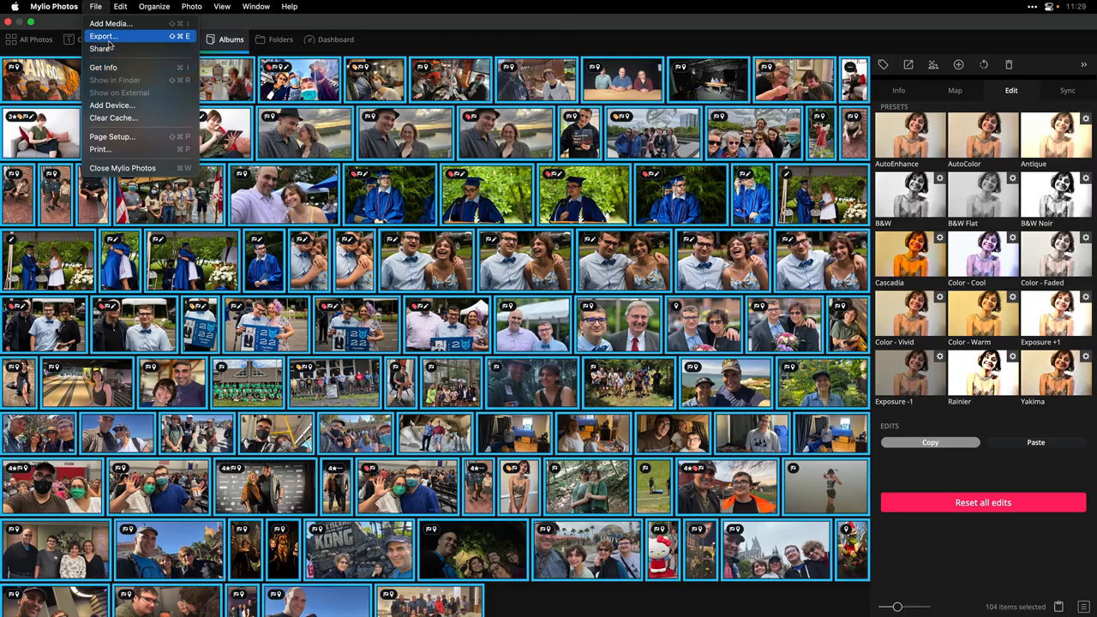
{"action": "left_click", "coordinate": [108, 39]}
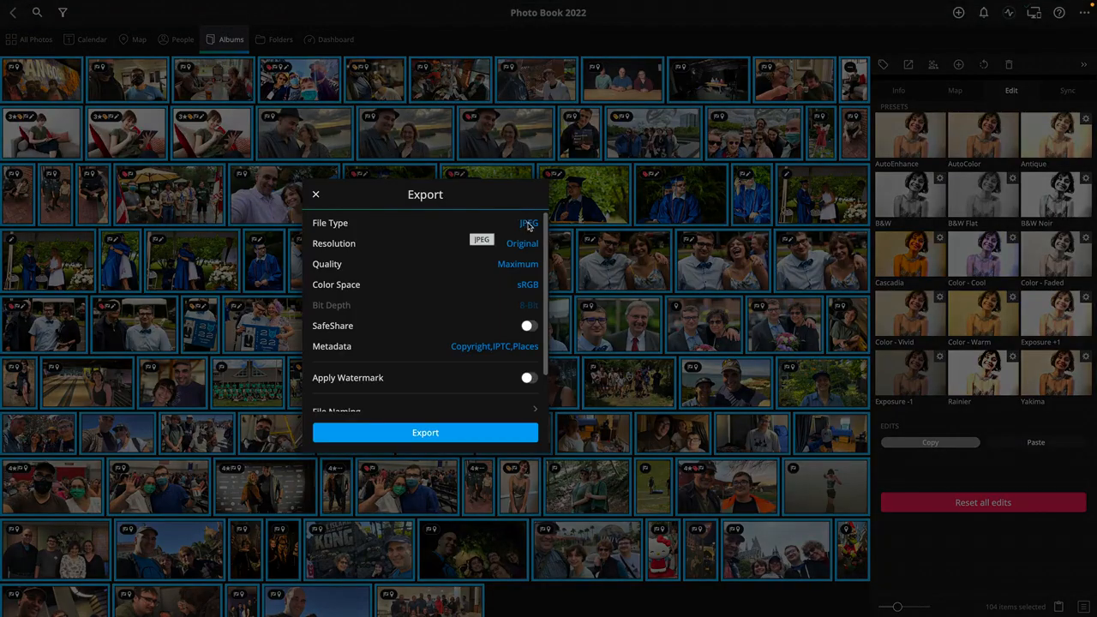
{"action": "left_click", "coordinate": [529, 225]}
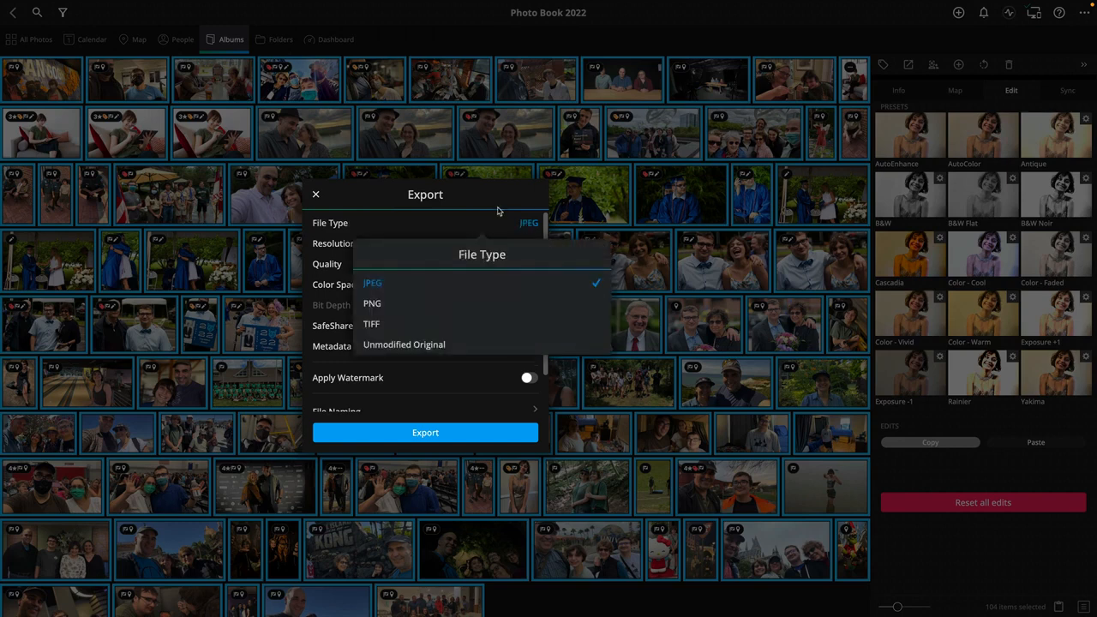
{"action": "left_click", "coordinate": [508, 229]}
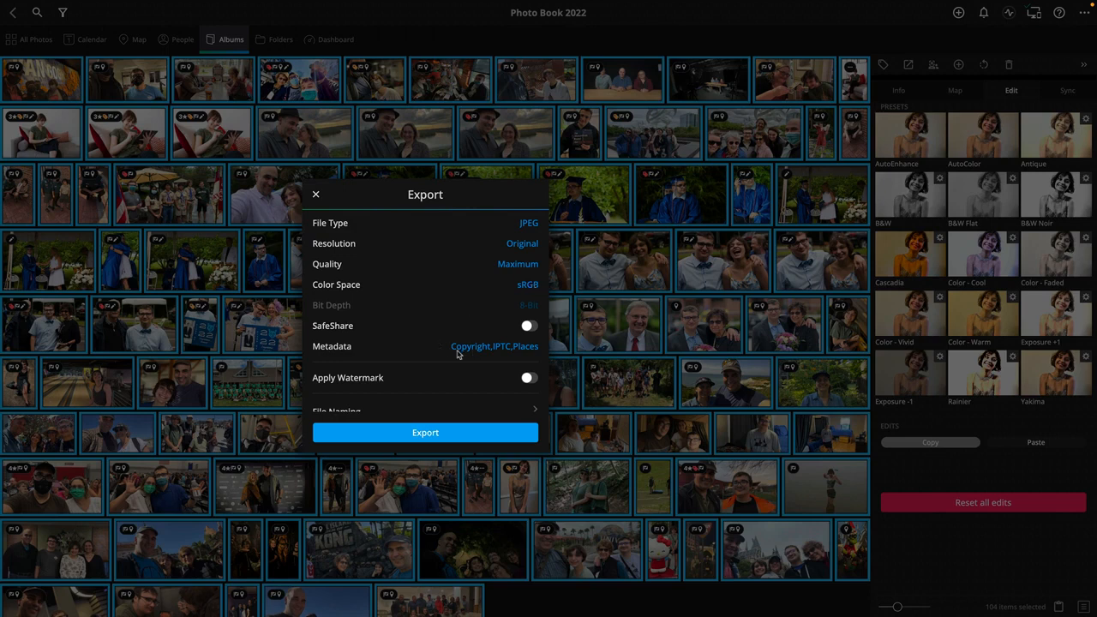
{"action": "scroll", "coordinate": [454, 348], "scroll_direction": "down", "scroll_amount": 2}
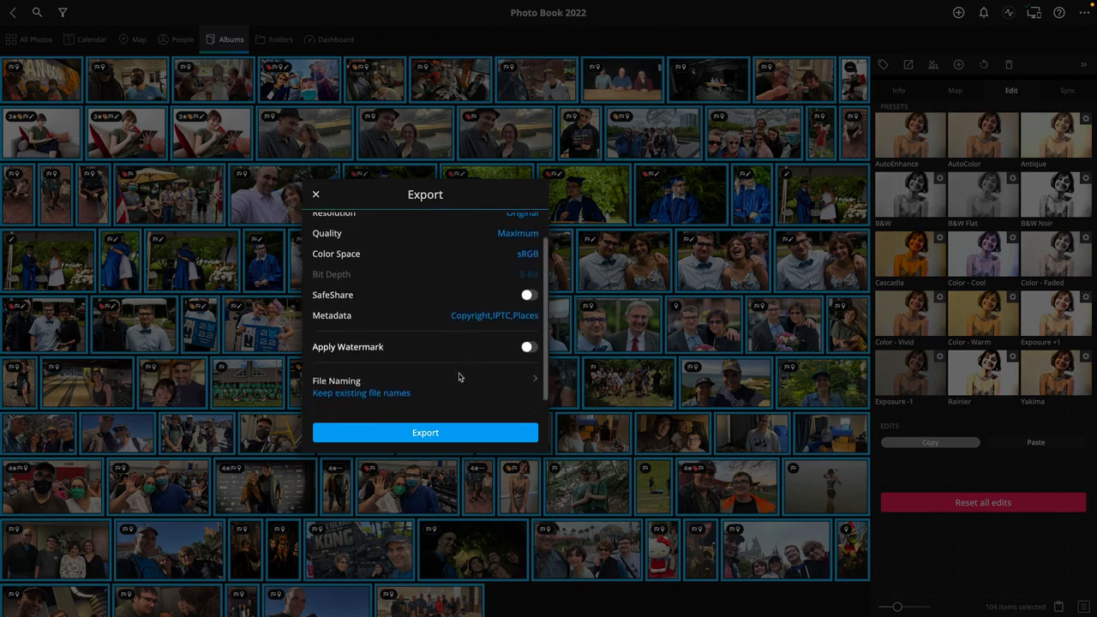
Step: Set the export file naming to Custom and start the pattern with the family name followed by _2022_
{"action": "left_click", "coordinate": [533, 380]}
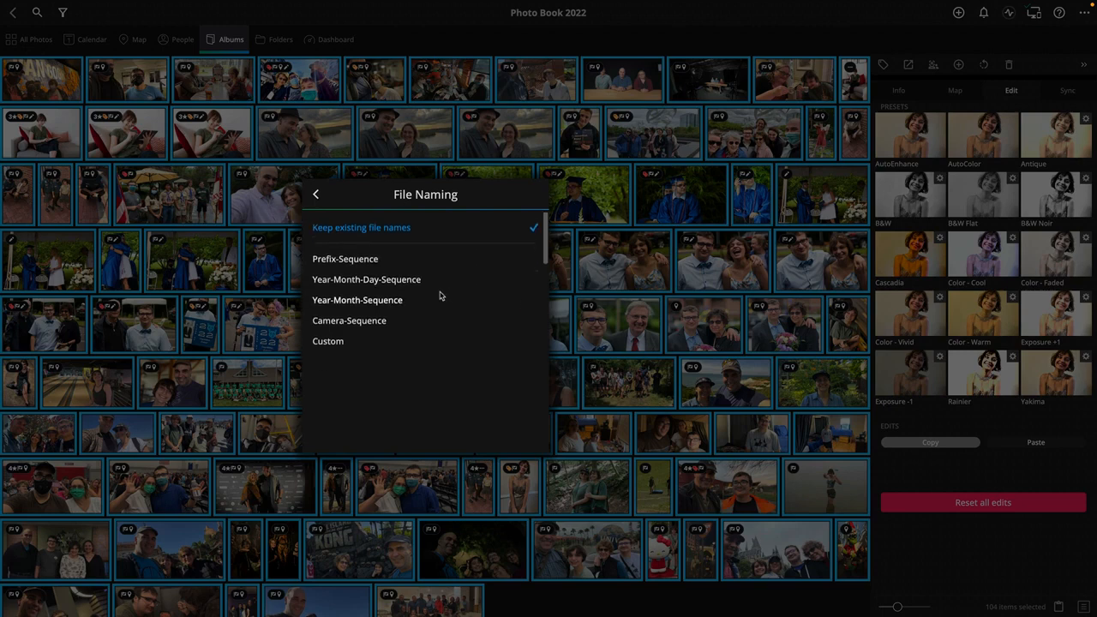
{"action": "scroll", "coordinate": [339, 335], "scroll_direction": "down", "scroll_amount": 1}
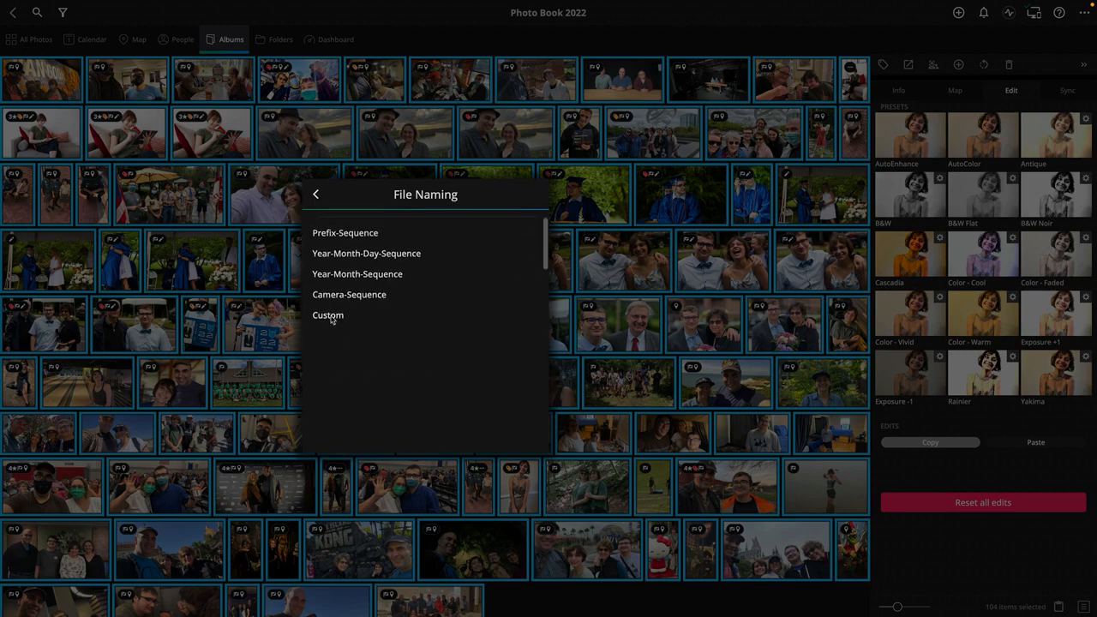
{"action": "left_click", "coordinate": [329, 316]}
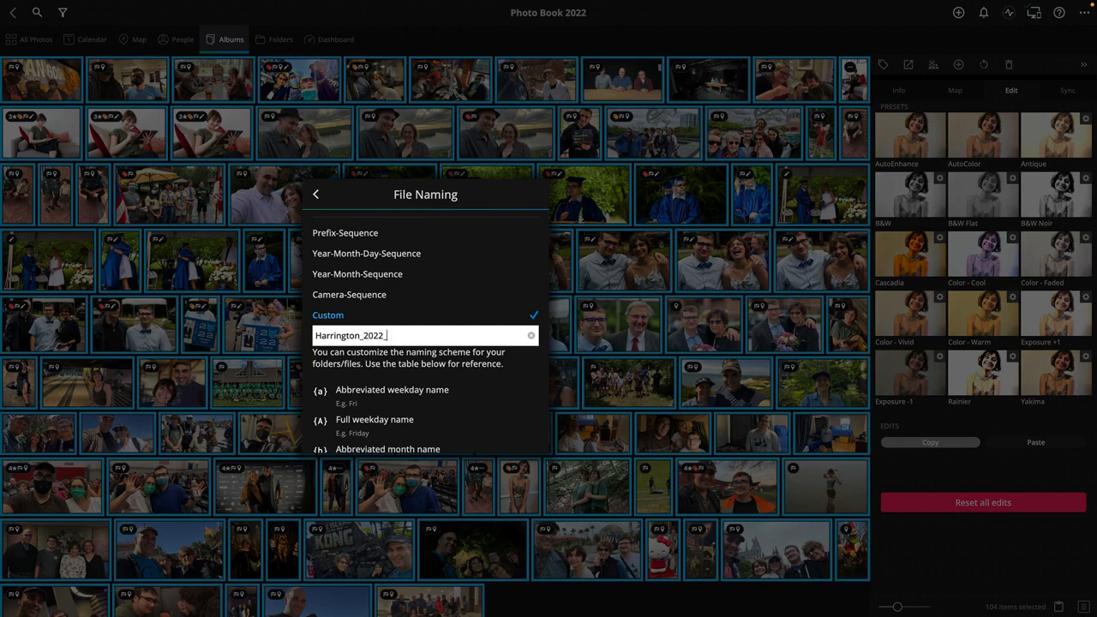
{"action": "key", "text": "ctrl+a"}
Step: Look through the naming tokens, append the zero-padded sequence token {n3} to the custom file name pattern, and return to the export settings
{"action": "scroll", "coordinate": [418, 388], "scroll_direction": "down", "scroll_amount": 5}
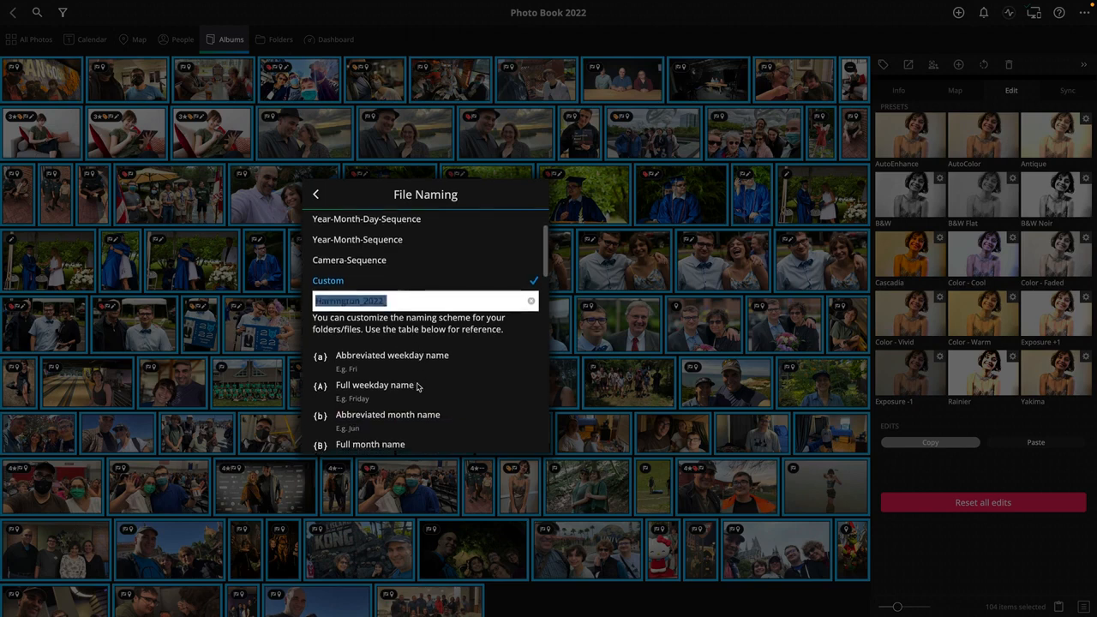
{"action": "scroll", "coordinate": [417, 388], "scroll_direction": "down", "scroll_amount": 7}
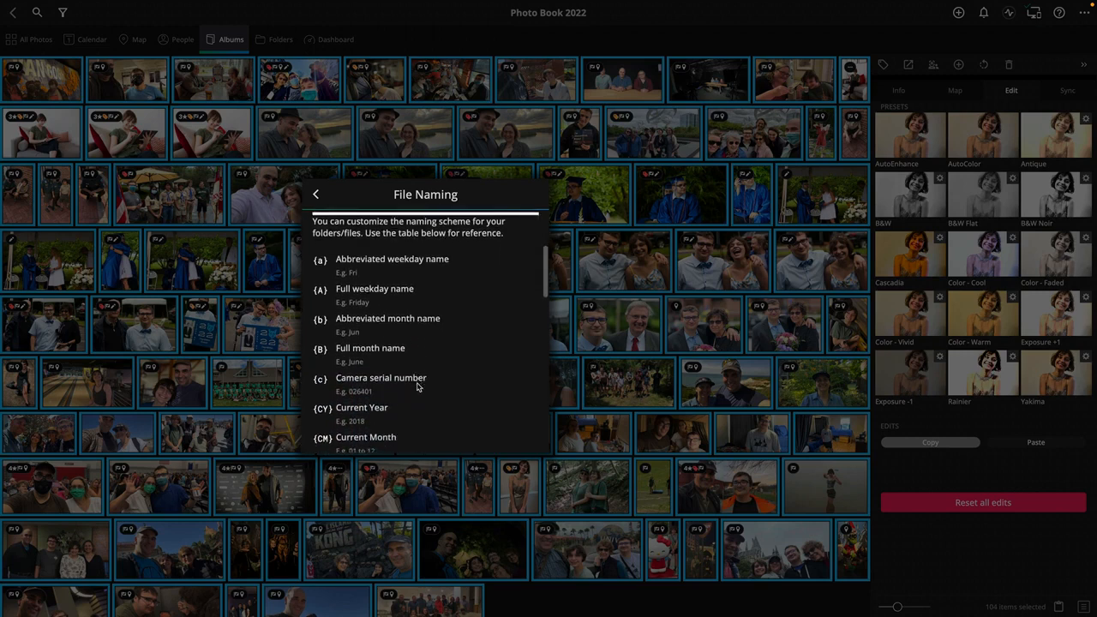
{"action": "scroll", "coordinate": [417, 387], "scroll_direction": "down", "scroll_amount": 9}
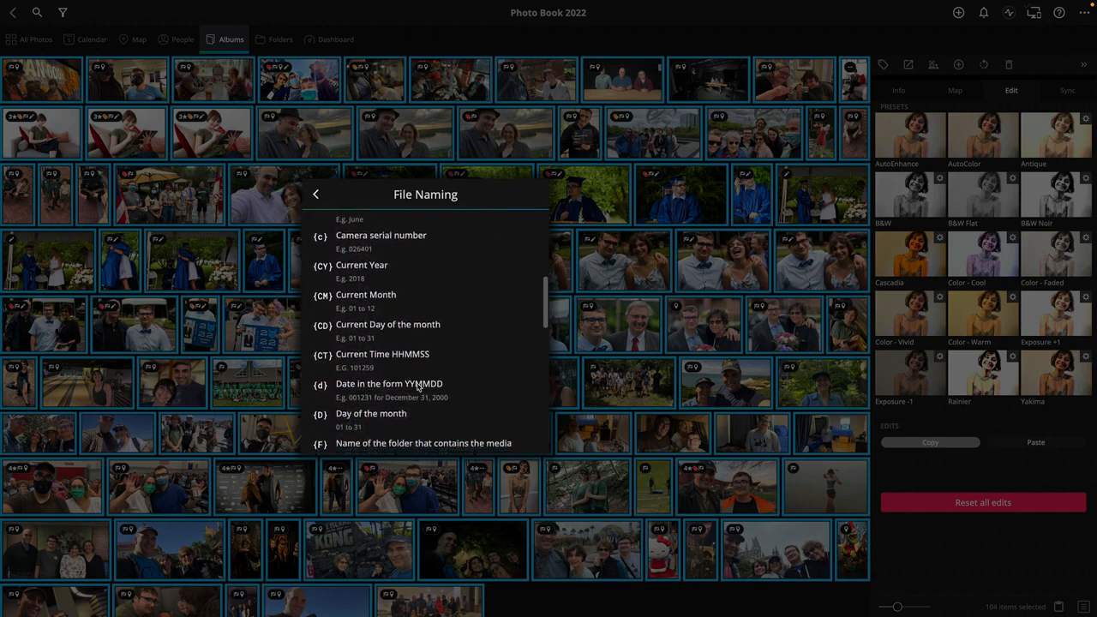
{"action": "scroll", "coordinate": [417, 388], "scroll_direction": "down", "scroll_amount": 10}
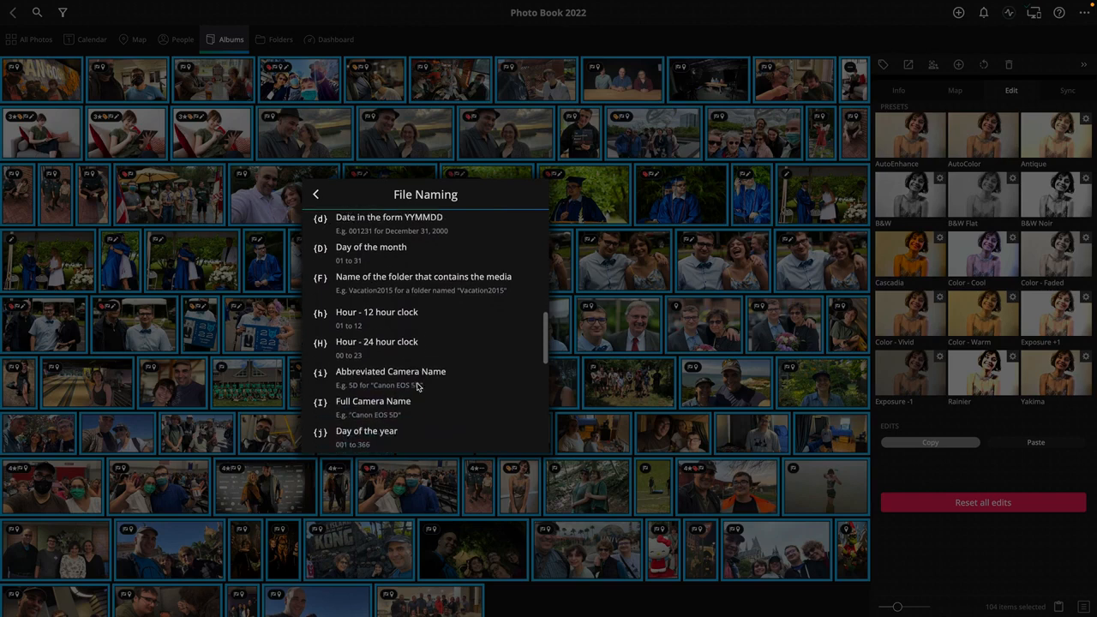
{"action": "scroll", "coordinate": [418, 387], "scroll_direction": "down", "scroll_amount": 5}
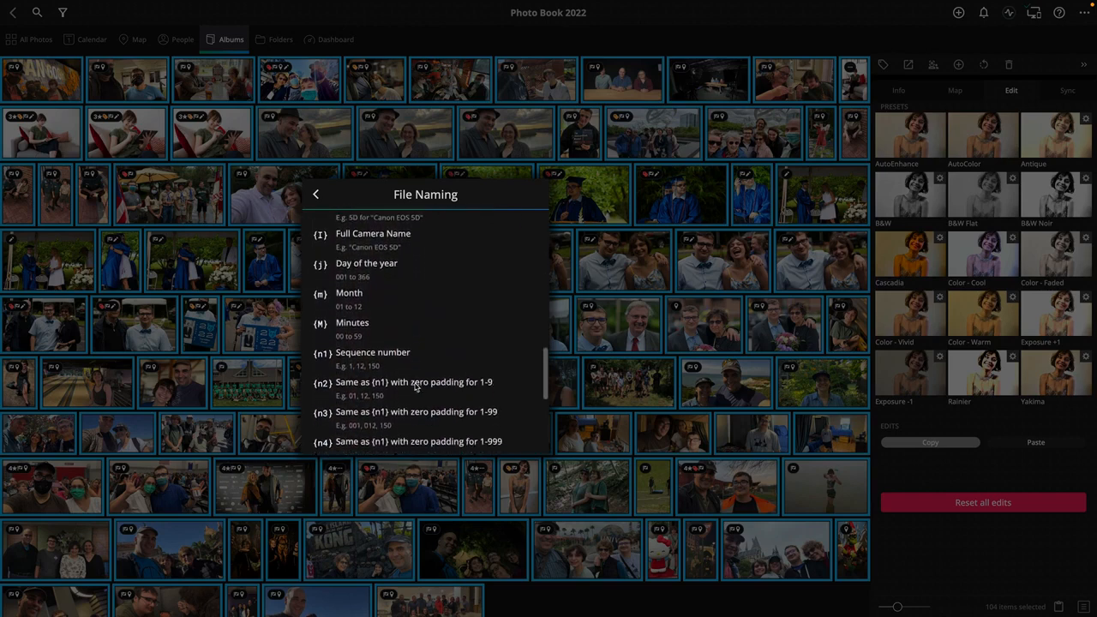
{"action": "scroll", "coordinate": [416, 386], "scroll_direction": "down", "scroll_amount": 1}
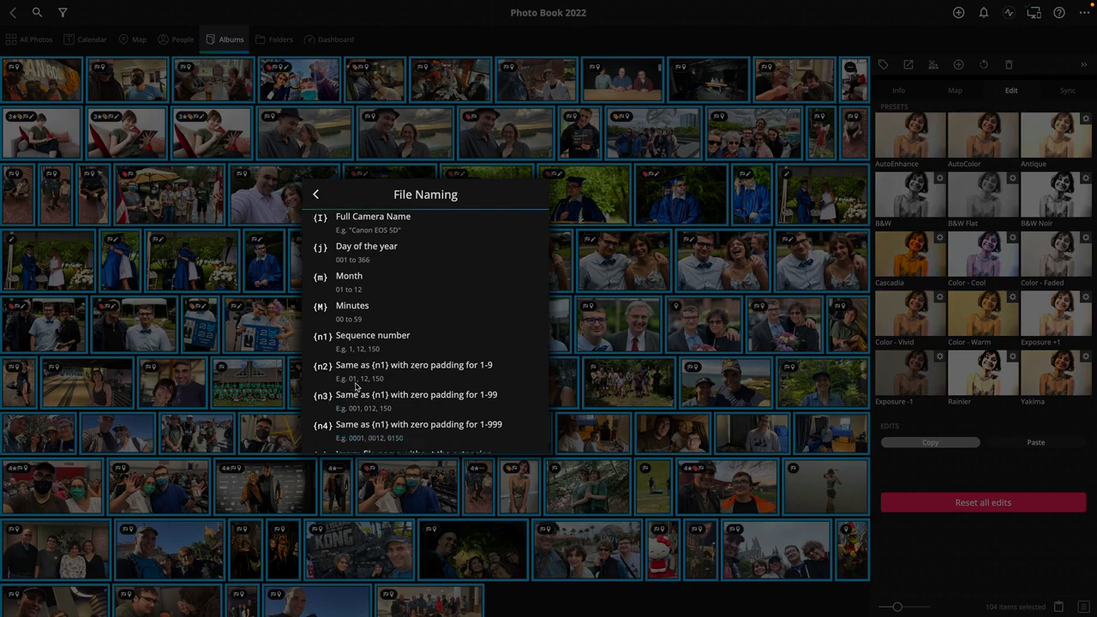
{"action": "scroll", "coordinate": [357, 388], "scroll_direction": "up", "scroll_amount": 15}
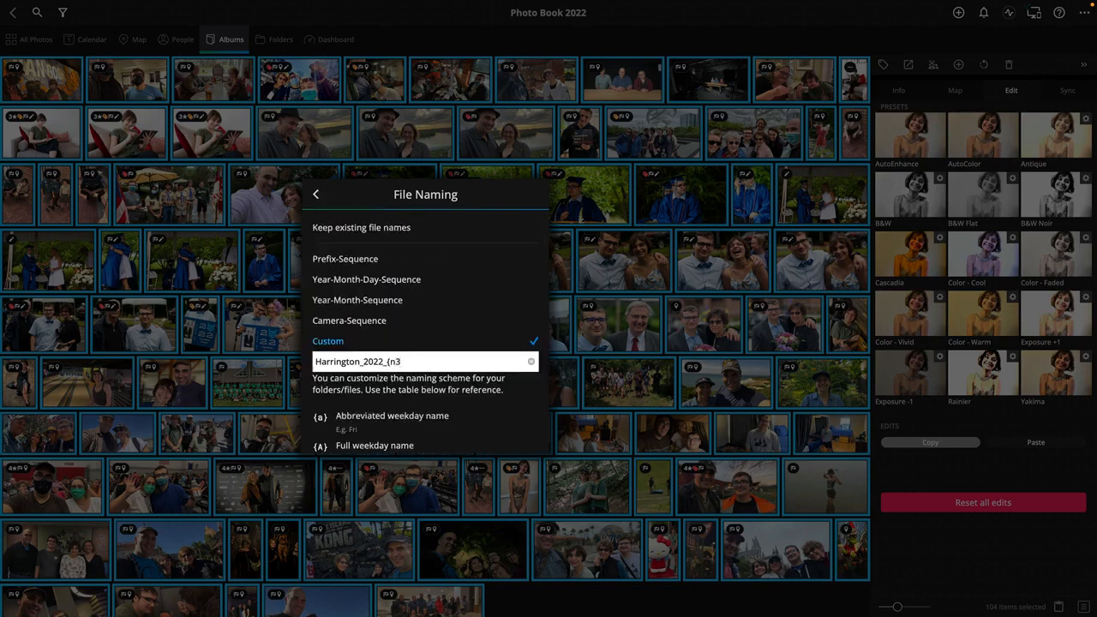
{"action": "scroll", "coordinate": [455, 343], "scroll_direction": "down", "scroll_amount": 12}
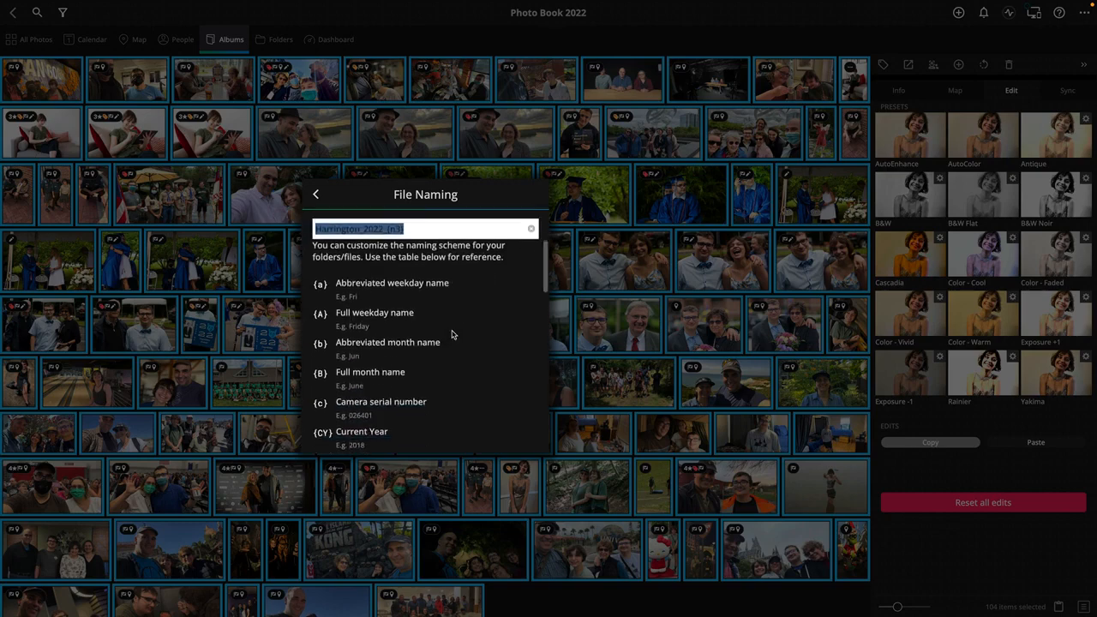
{"action": "scroll", "coordinate": [451, 334], "scroll_direction": "down", "scroll_amount": 5}
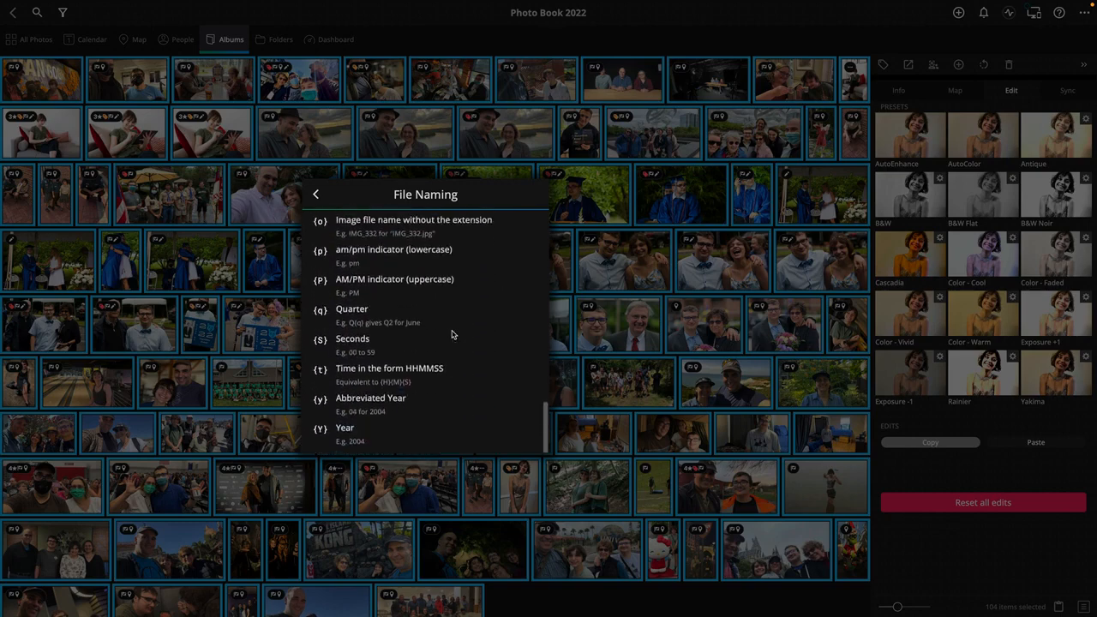
{"action": "left_click", "coordinate": [315, 195]}
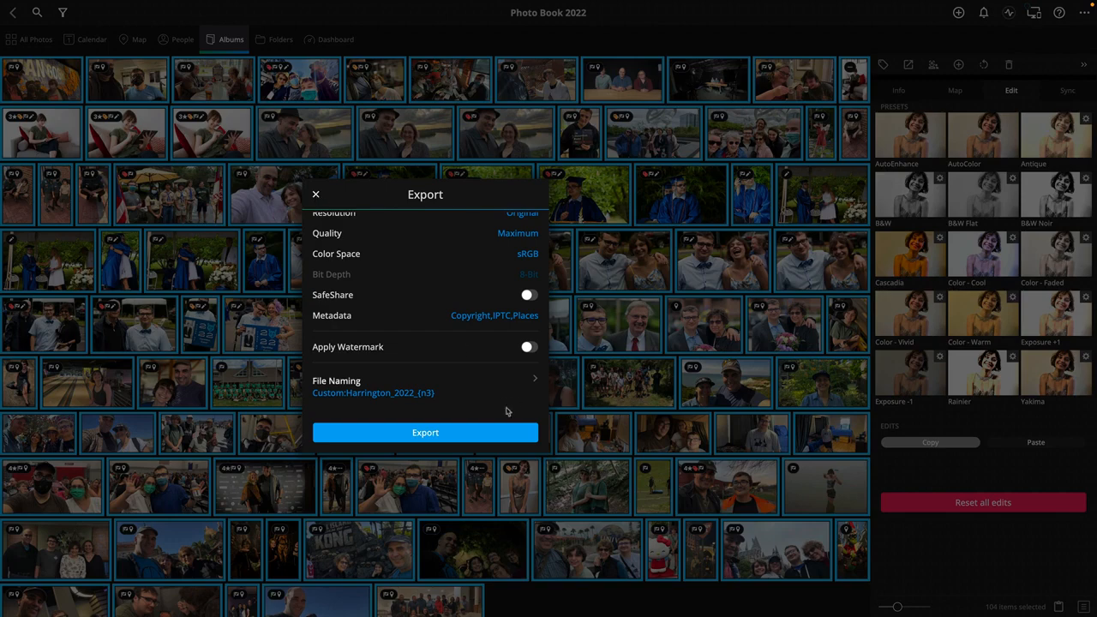
Step: Export the selected photos into a new Desktop folder named with the family name and _2022, and show the export progress
{"action": "scroll", "coordinate": [399, 383], "scroll_direction": "down", "scroll_amount": 1}
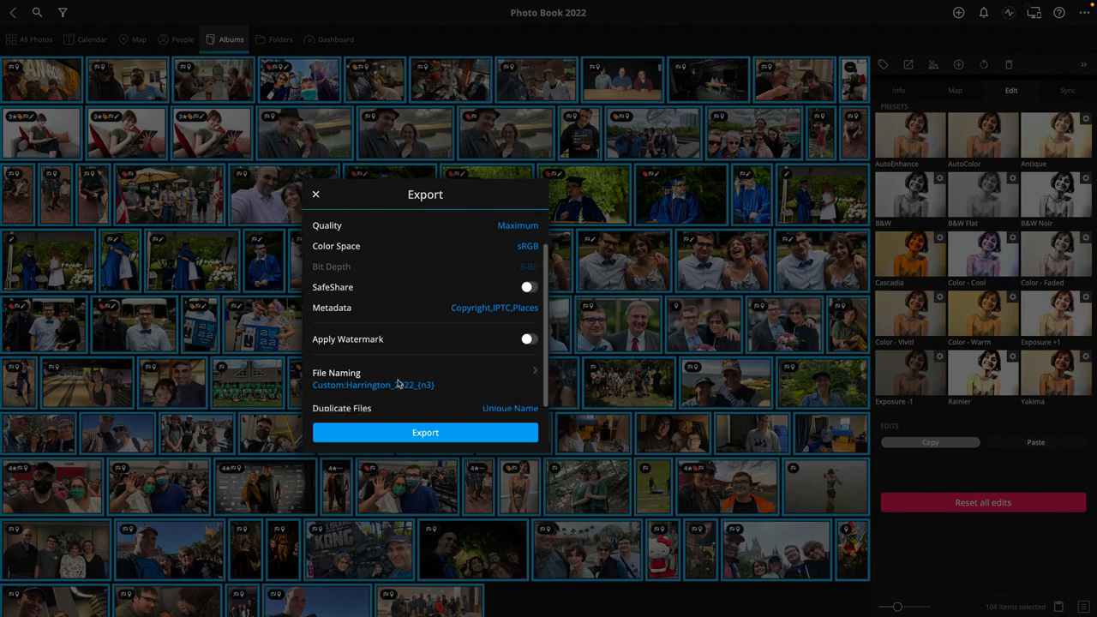
{"action": "left_click", "coordinate": [478, 436]}
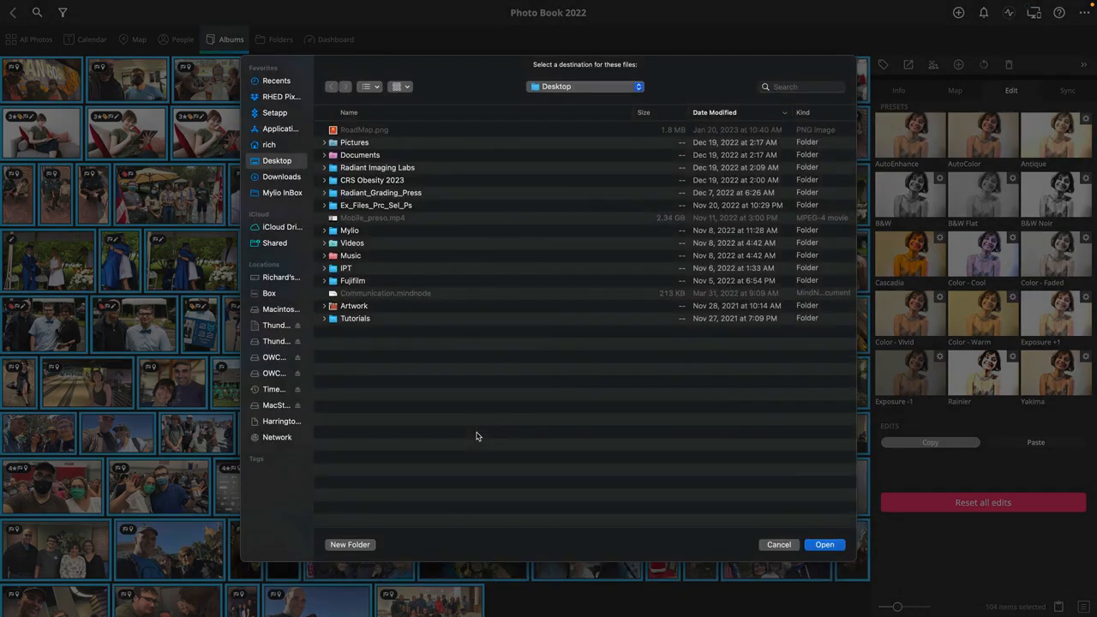
{"action": "scroll", "coordinate": [423, 498], "scroll_direction": "right", "scroll_amount": 1}
{"action": "left_click", "coordinate": [353, 545]}
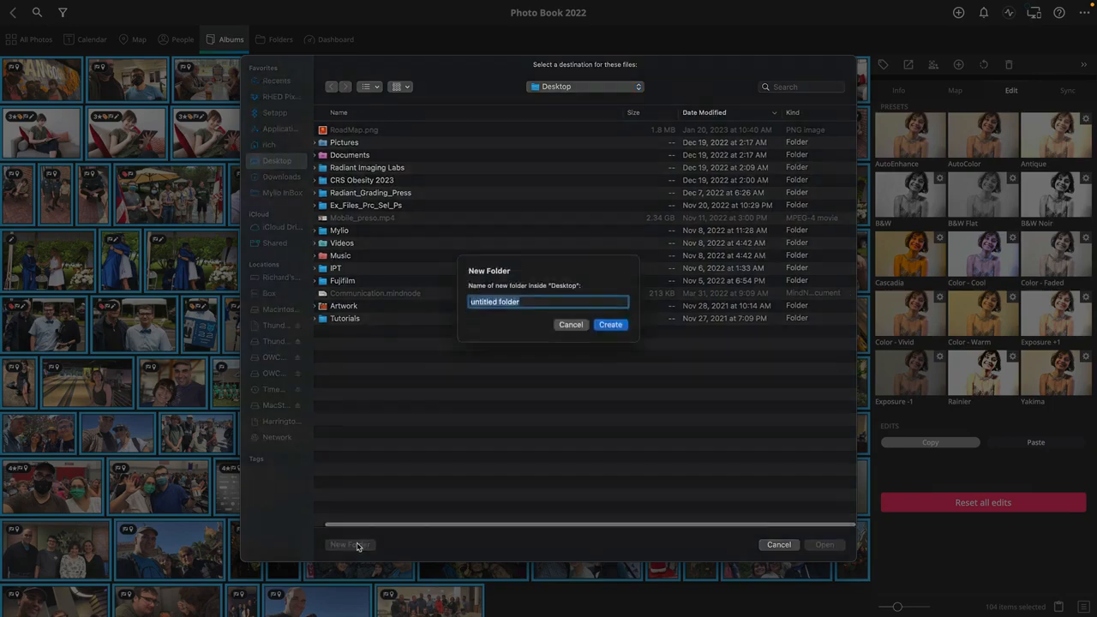
{"action": "type", "text": "Harrington_2022"}
{"action": "key", "text": "Return"}
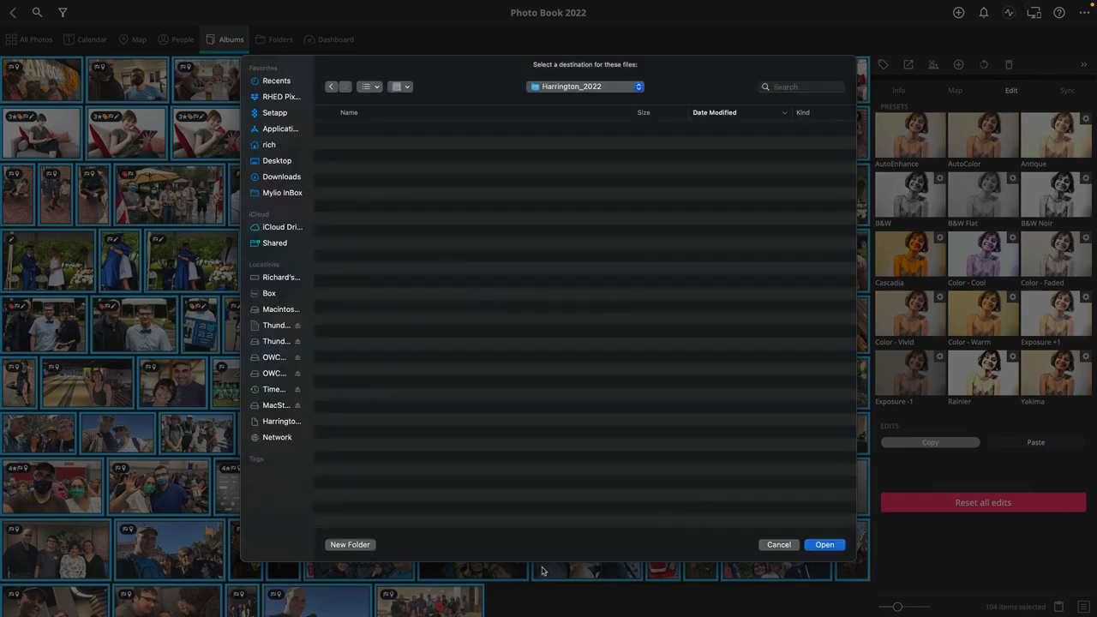
{"action": "left_click", "coordinate": [833, 545]}
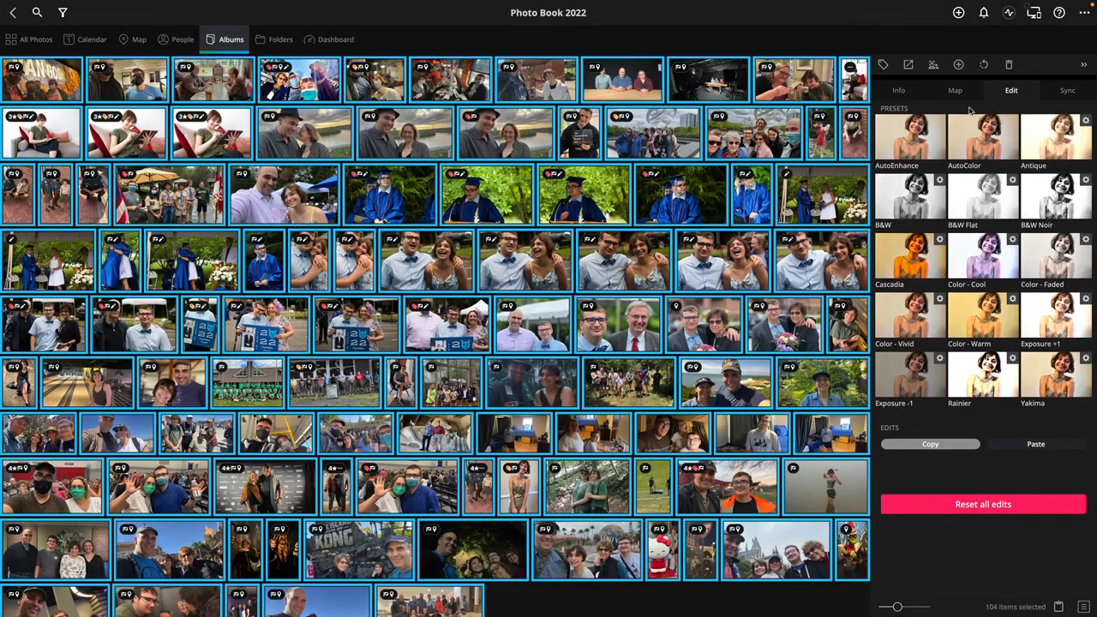
{"action": "left_click", "coordinate": [1010, 14]}
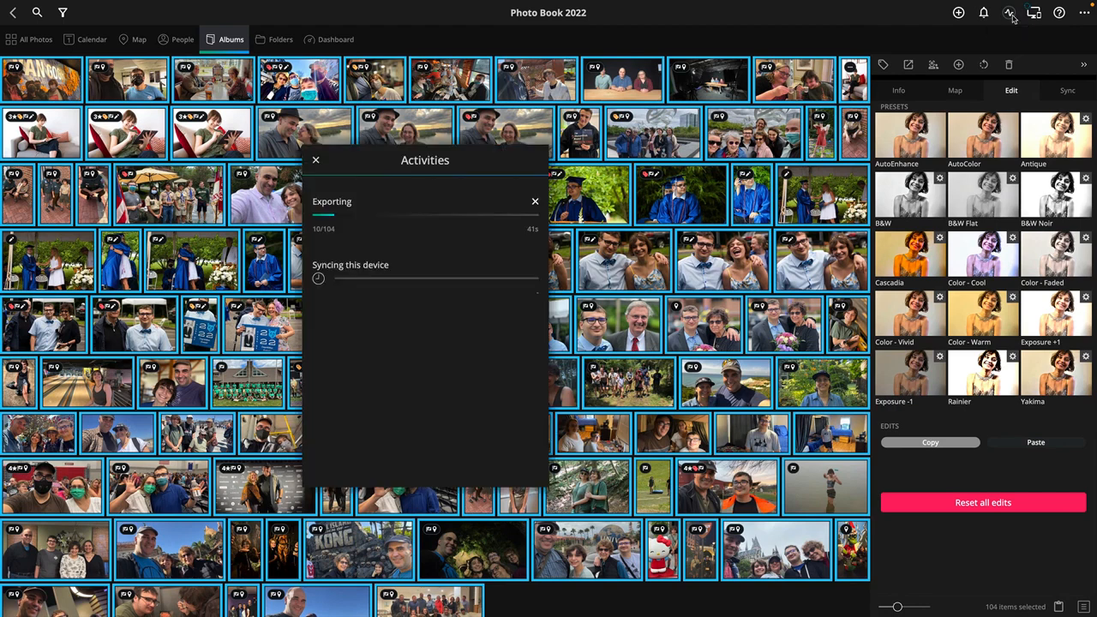
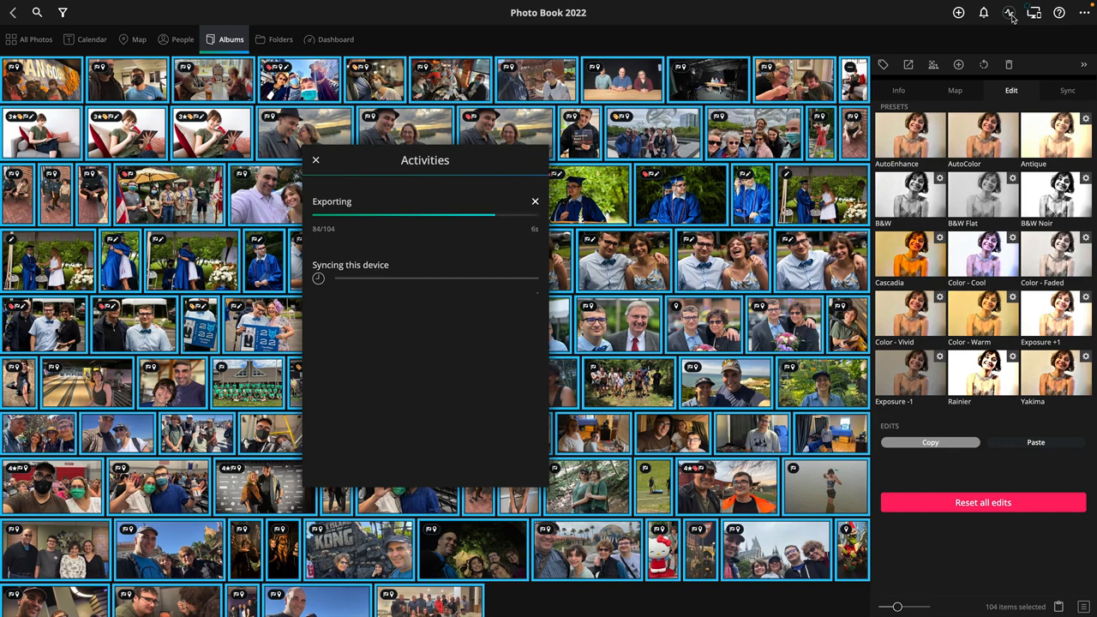
Step: Dismiss the export activities list and take the Mylio Photos window out of full screen
{"action": "left_click", "coordinate": [1012, 15]}
{"action": "mouse_move", "coordinate": [4, 4]}
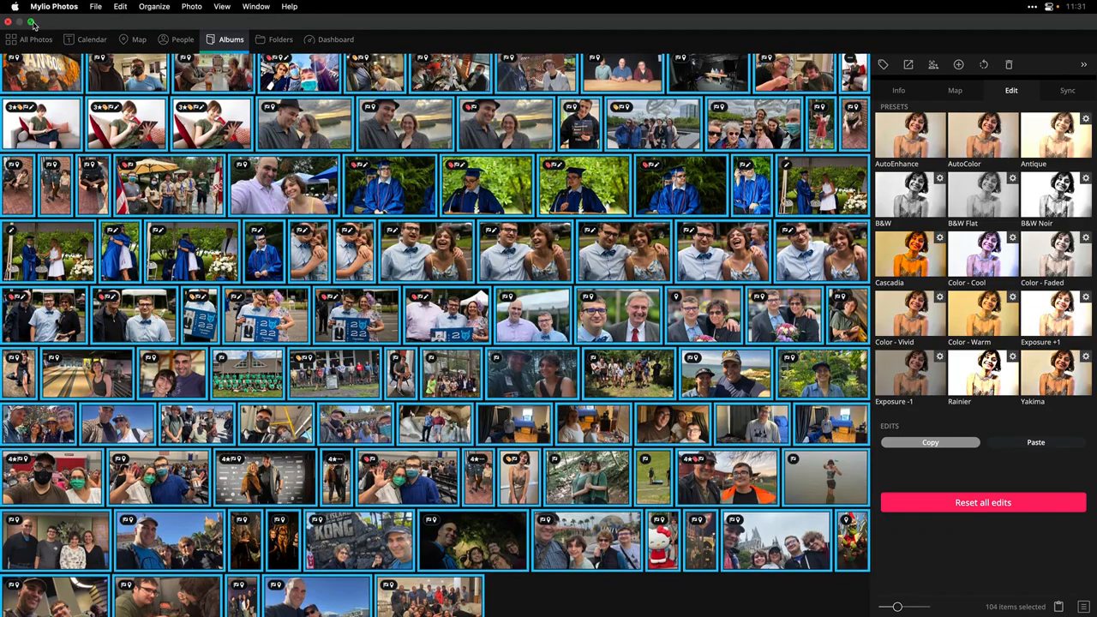
{"action": "left_click", "coordinate": [32, 23]}
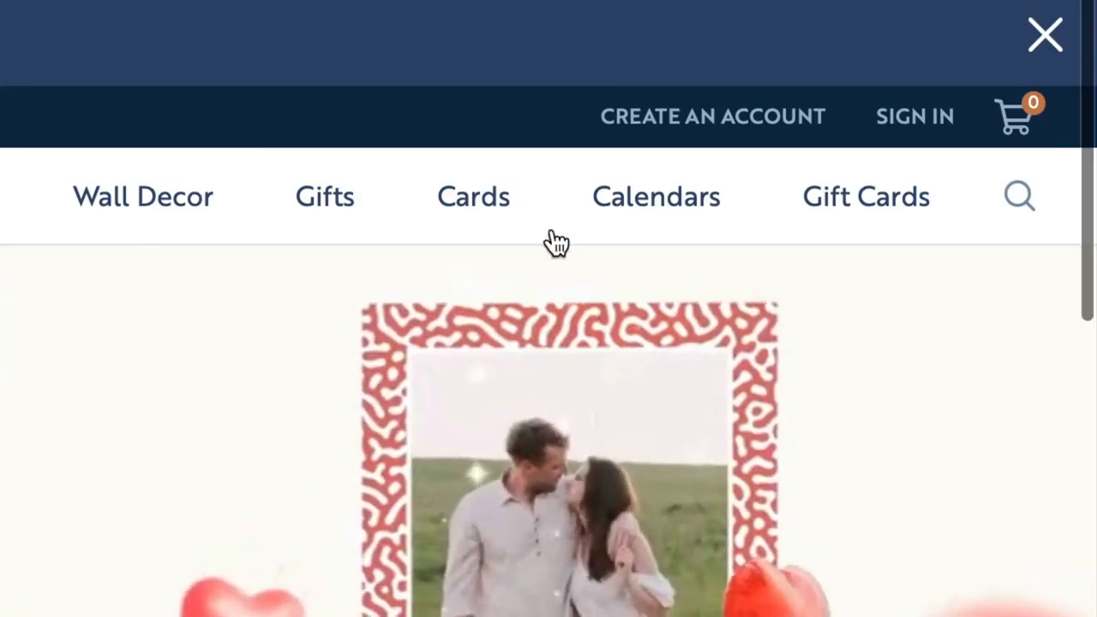
Step: Open the account creation form on the Printique website and look over its fields and sign-up options
{"action": "left_click", "coordinate": [649, 127]}
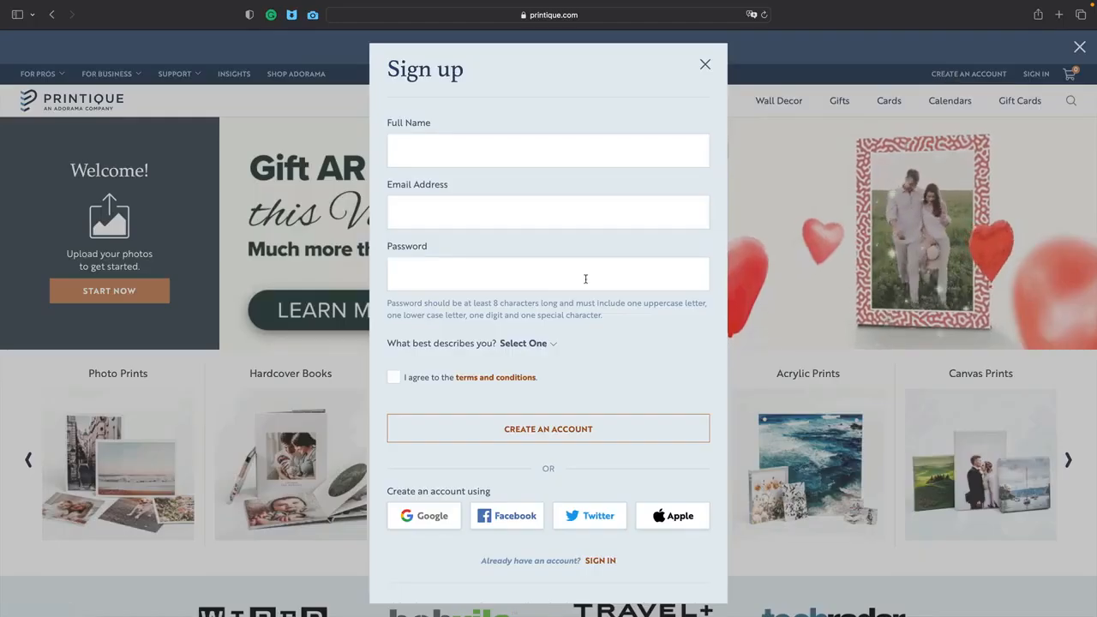
{"action": "scroll", "coordinate": [502, 377], "scroll_direction": "down", "scroll_amount": 2}
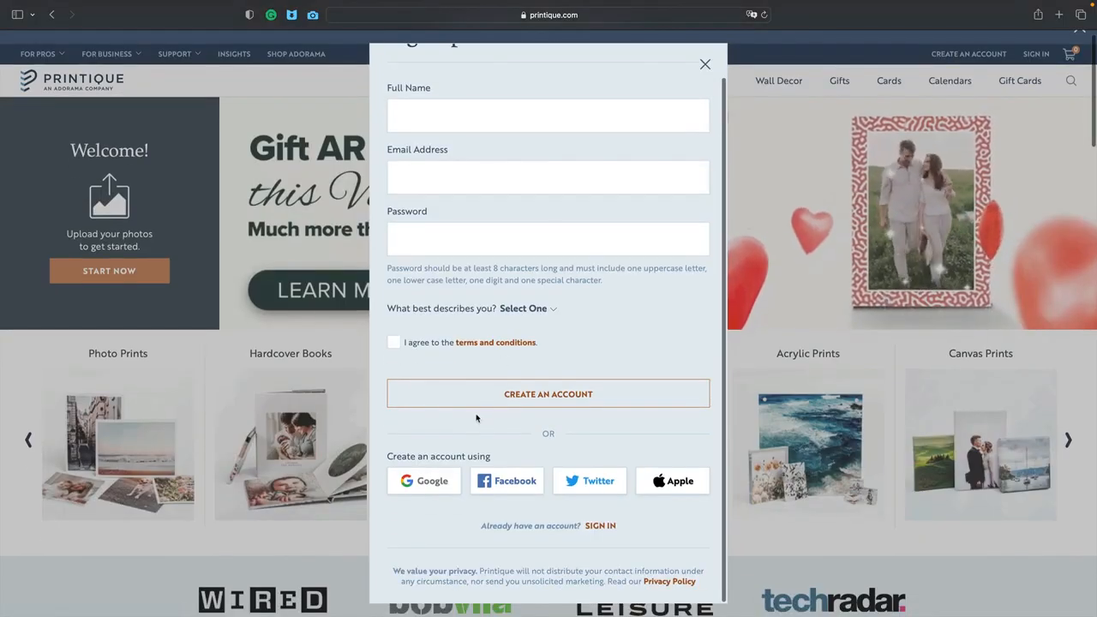
{"action": "scroll", "coordinate": [463, 454], "scroll_direction": "down", "scroll_amount": 5}
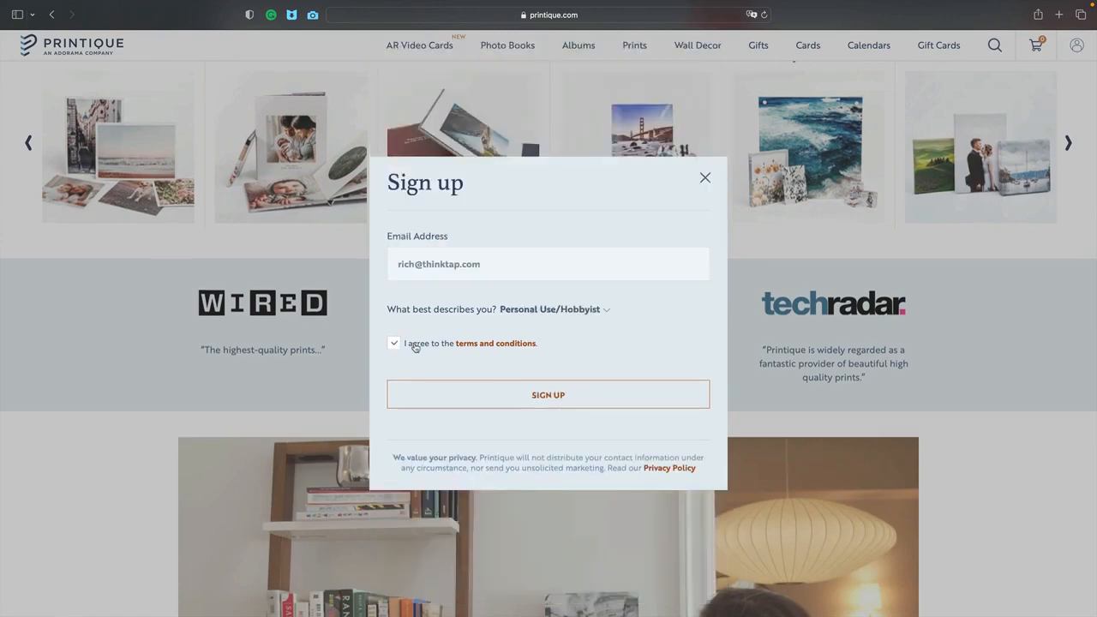
Step: Open the sign-up form's terms and conditions, read through to the Making Purchases section, and close the page
{"action": "left_click", "coordinate": [476, 344]}
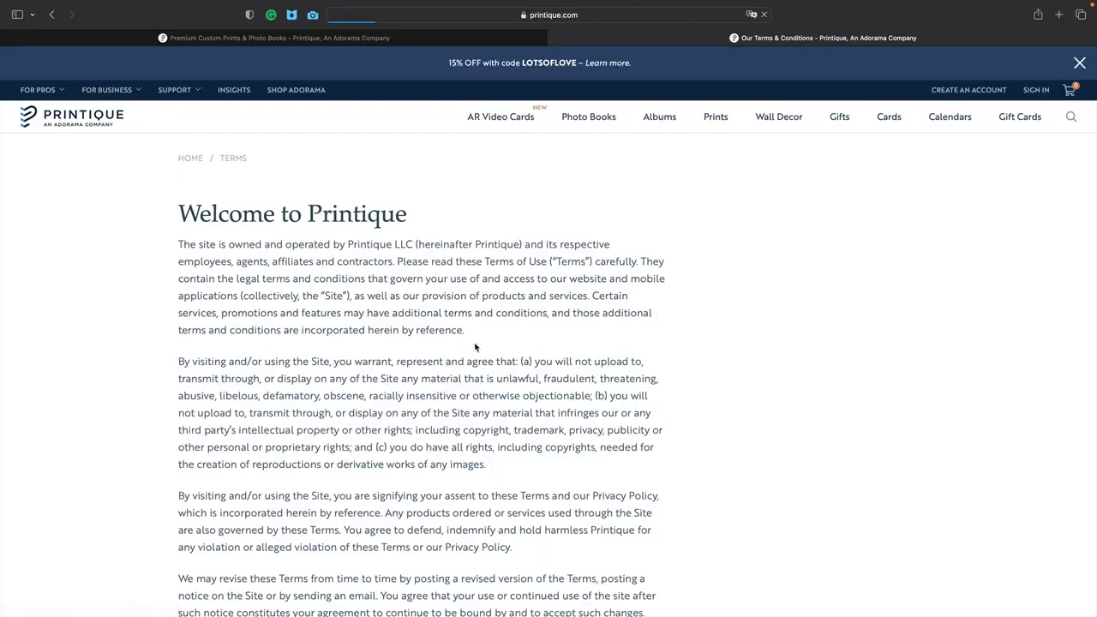
{"action": "scroll", "coordinate": [476, 346], "scroll_direction": "down", "scroll_amount": 5}
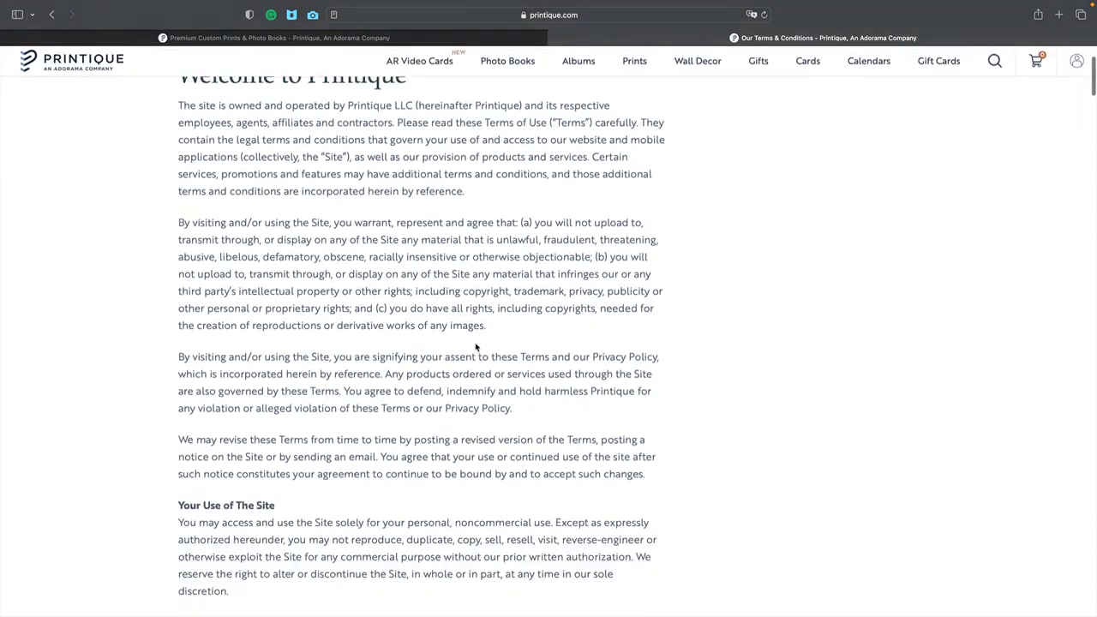
{"action": "scroll", "coordinate": [476, 347], "scroll_direction": "down", "scroll_amount": 10}
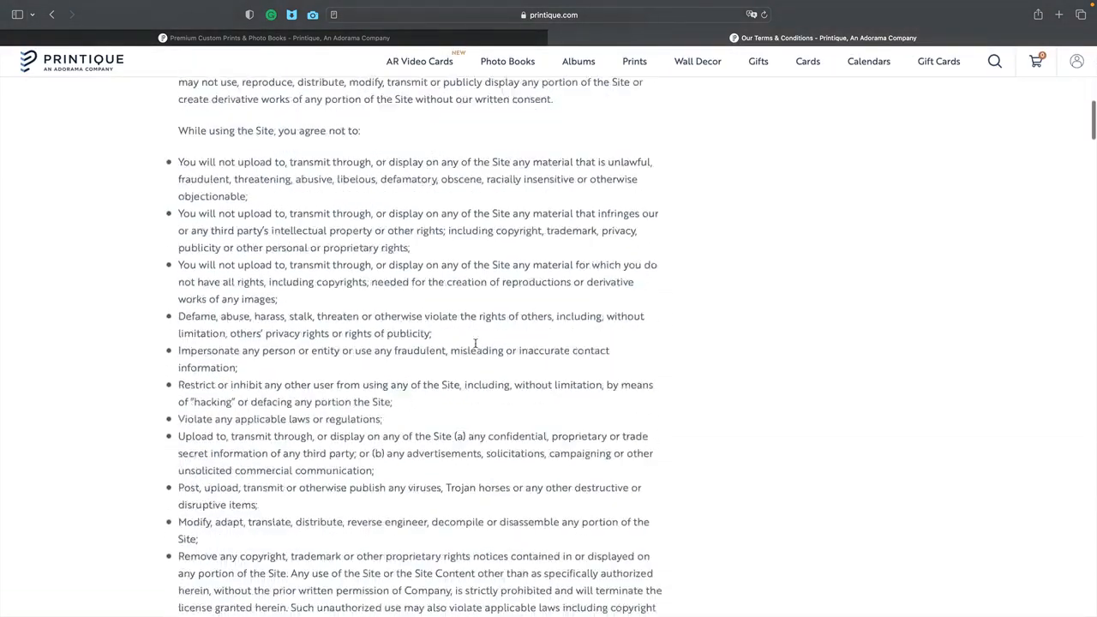
{"action": "scroll", "coordinate": [476, 344], "scroll_direction": "down", "scroll_amount": 9}
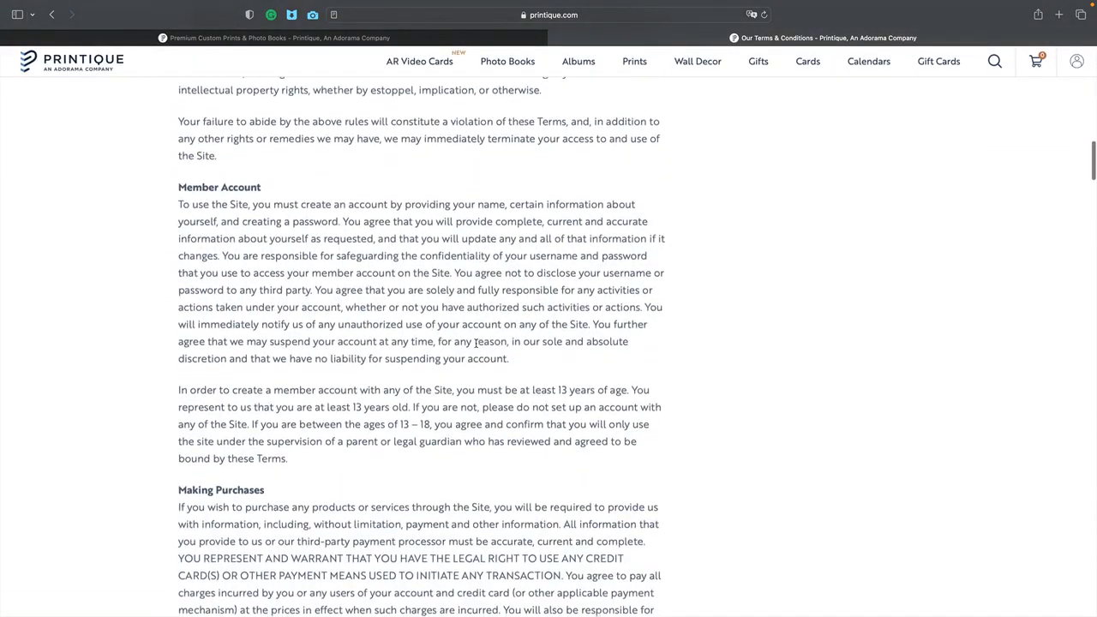
{"action": "scroll", "coordinate": [476, 343], "scroll_direction": "down", "scroll_amount": 1}
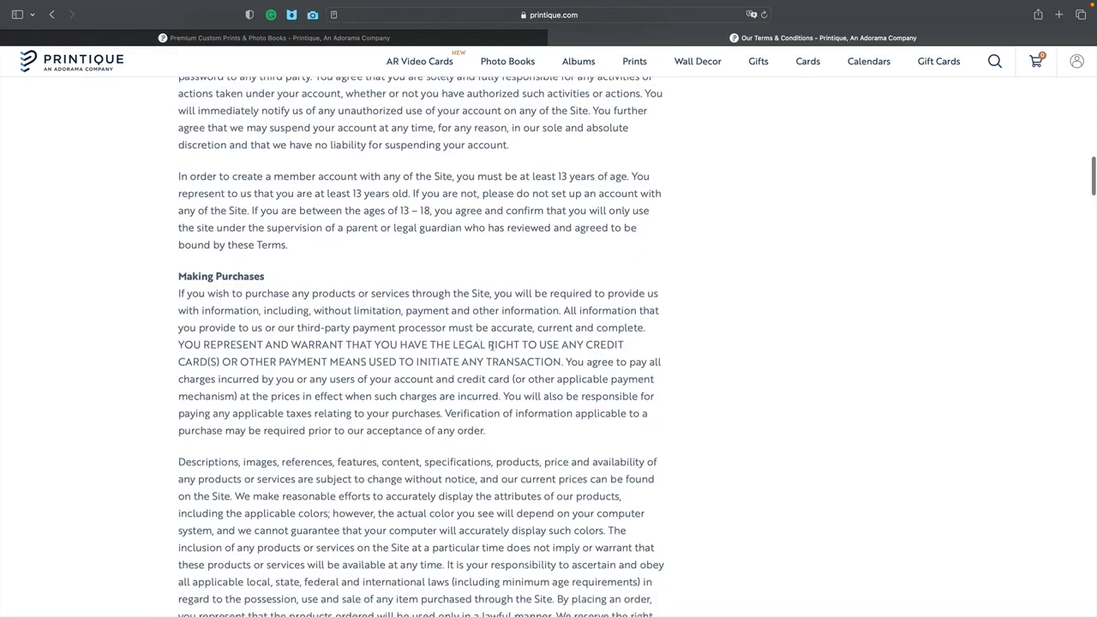
{"action": "key", "text": "super+w"}
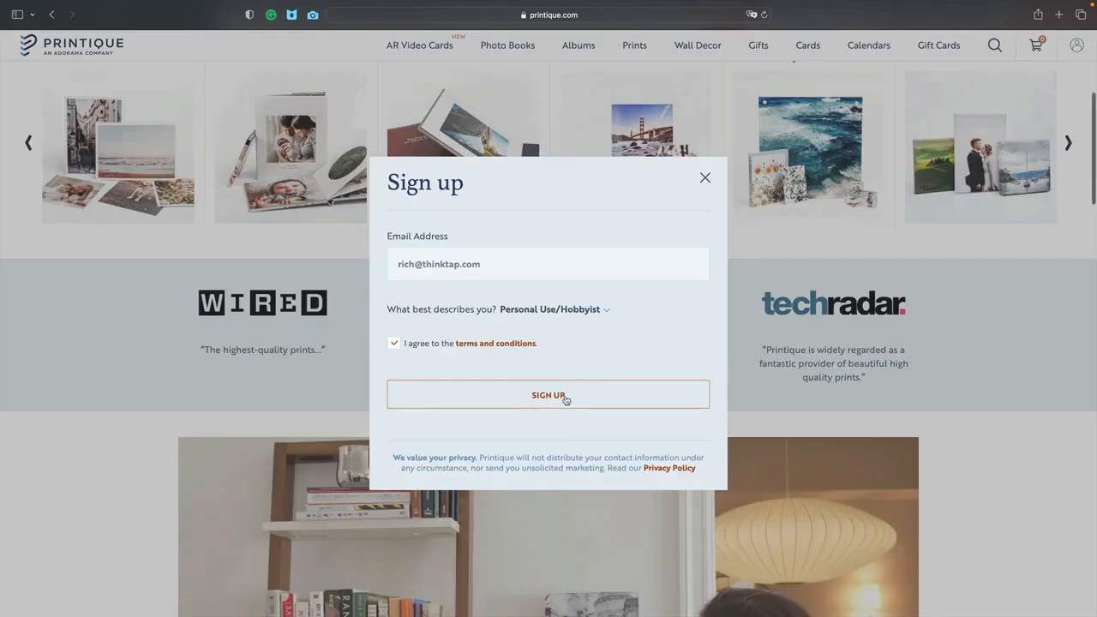
Step: Submit the sign-up form and open the account's photo galleries
{"action": "left_click", "coordinate": [566, 400]}
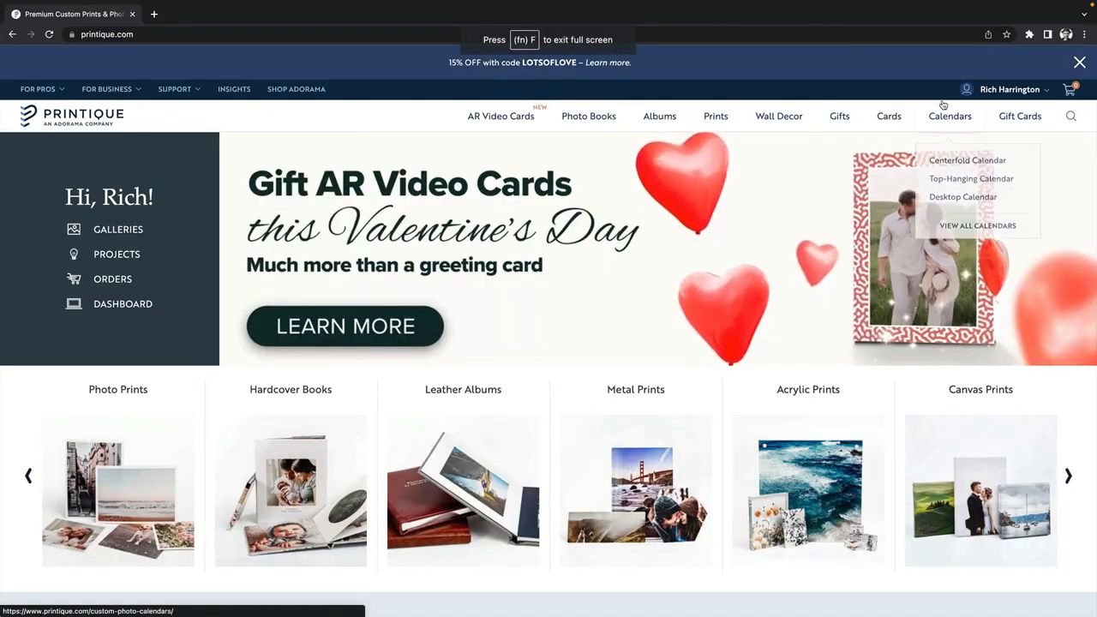
{"action": "mouse_move", "coordinate": [1047, 93]}
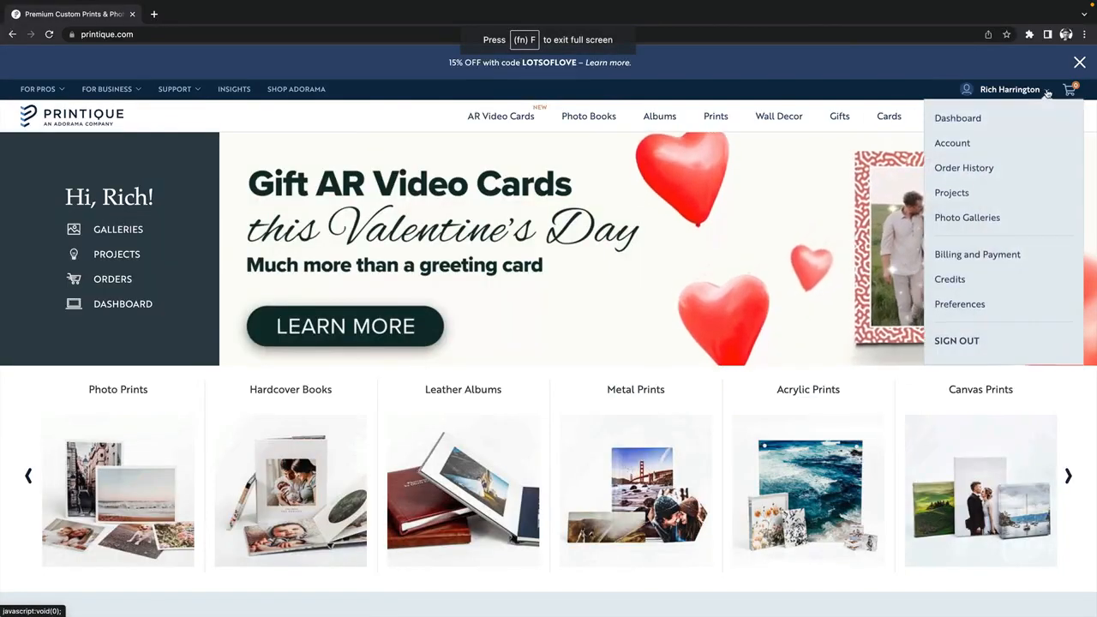
{"action": "left_click", "coordinate": [991, 219]}
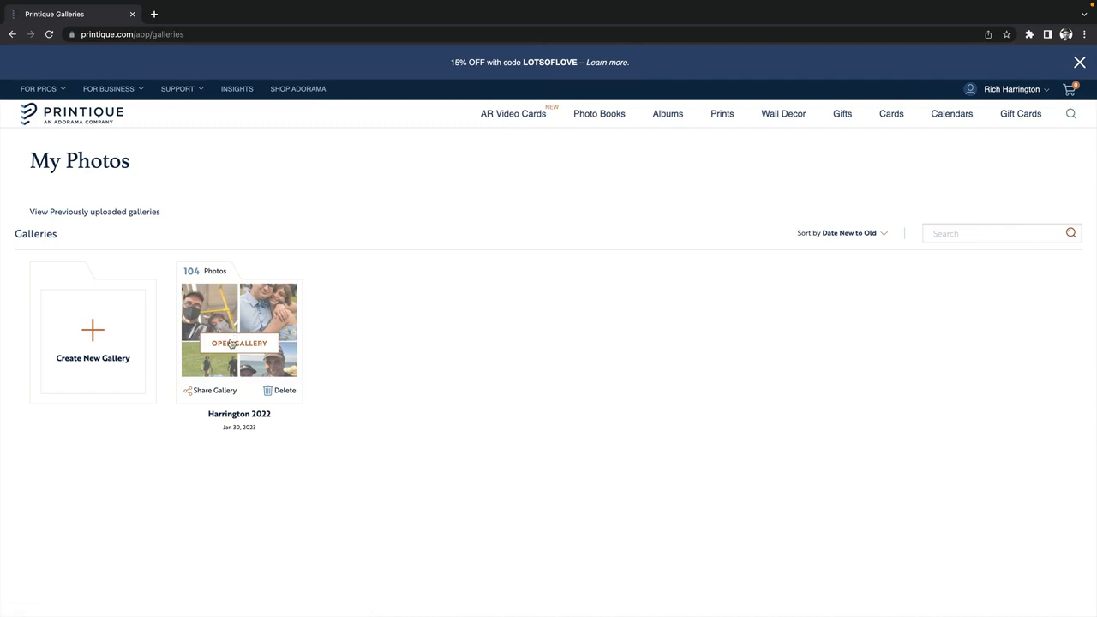
Step: Open the existing 2022 gallery, look through its photos, and return to the gallery list
{"action": "left_click", "coordinate": [231, 343]}
{"action": "scroll", "coordinate": [320, 308], "scroll_direction": "down", "scroll_amount": 1}
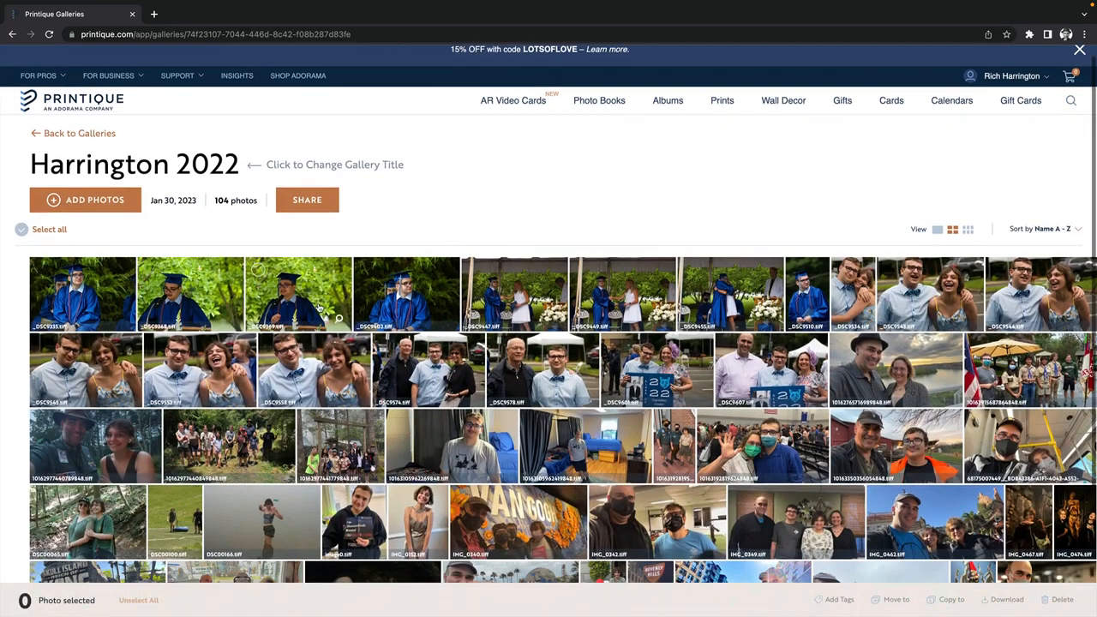
{"action": "scroll", "coordinate": [319, 311], "scroll_direction": "down", "scroll_amount": 10}
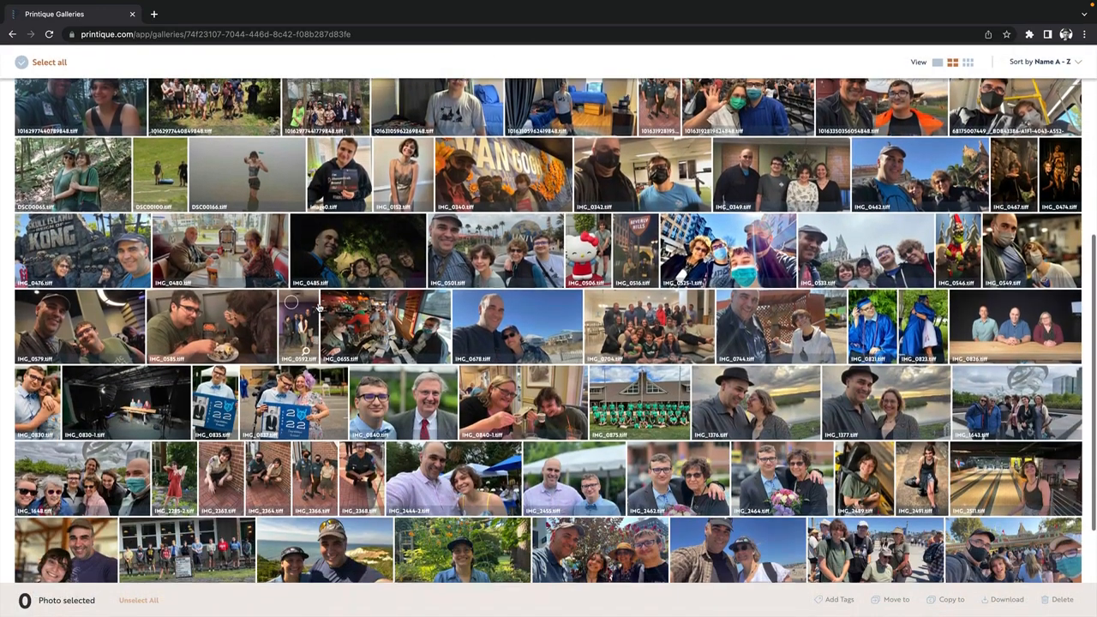
{"action": "scroll", "coordinate": [319, 309], "scroll_direction": "down", "scroll_amount": 2}
{"action": "scroll", "coordinate": [319, 307], "scroll_direction": "up", "scroll_amount": 3}
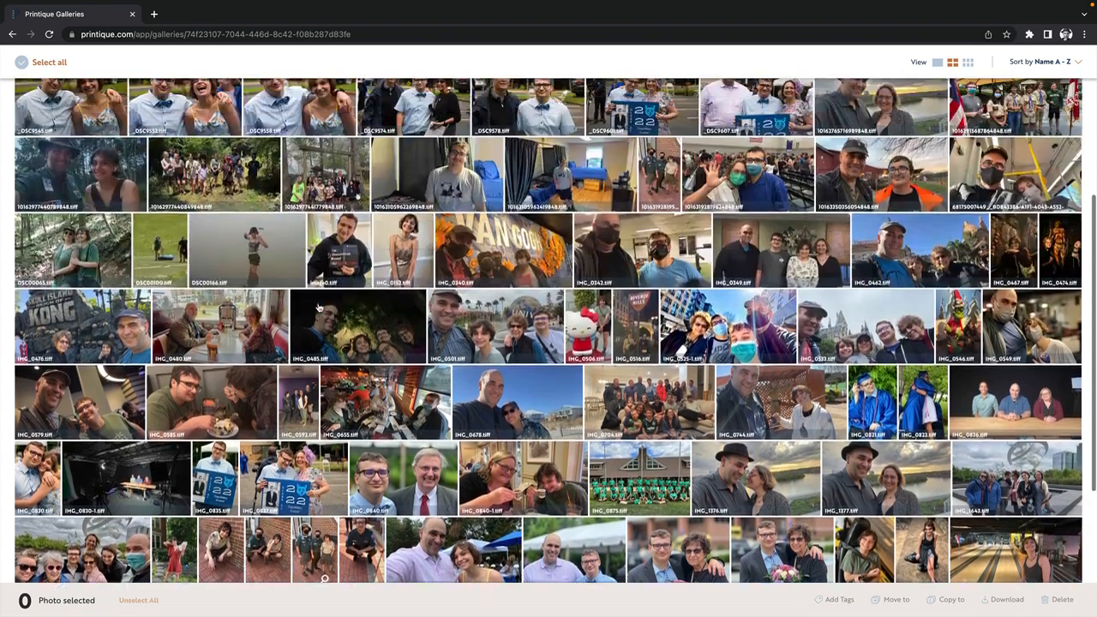
{"action": "scroll", "coordinate": [318, 307], "scroll_direction": "up", "scroll_amount": 6}
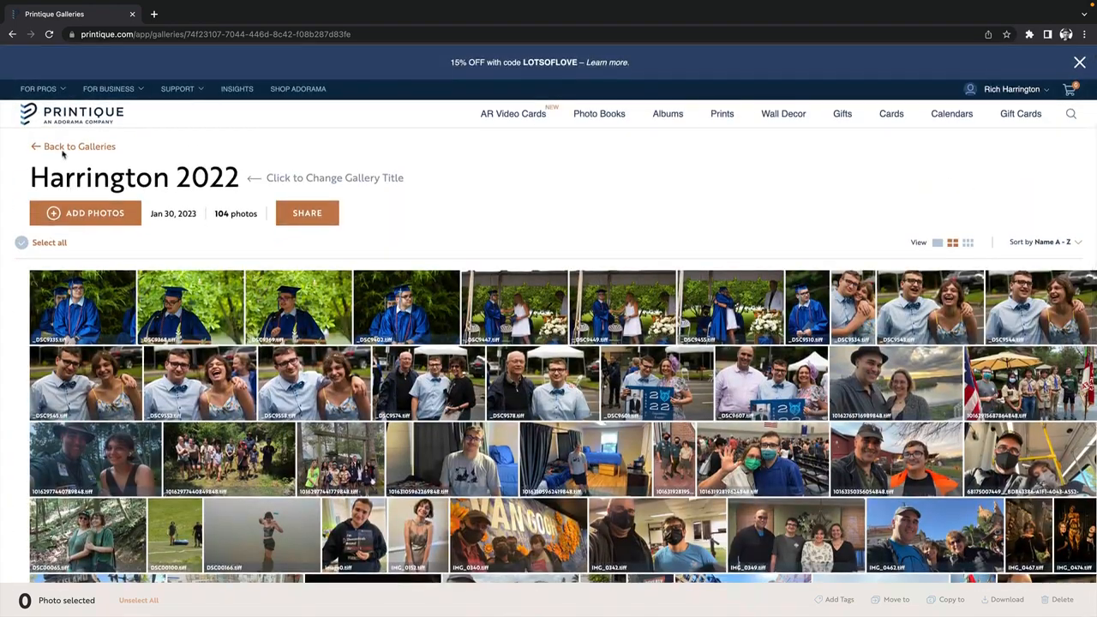
{"action": "left_click", "coordinate": [65, 146]}
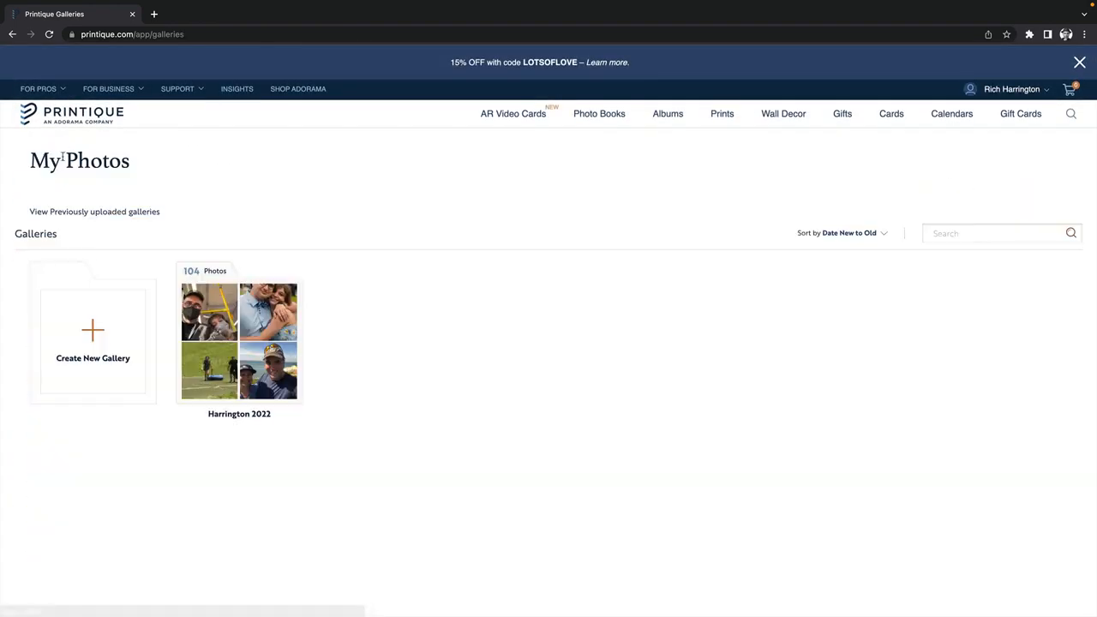
Step: Create a new gallery named with the family surname followed by "_Book_2022"
{"action": "left_click", "coordinate": [92, 327]}
{"action": "type", "text": "Harrington_Book"}
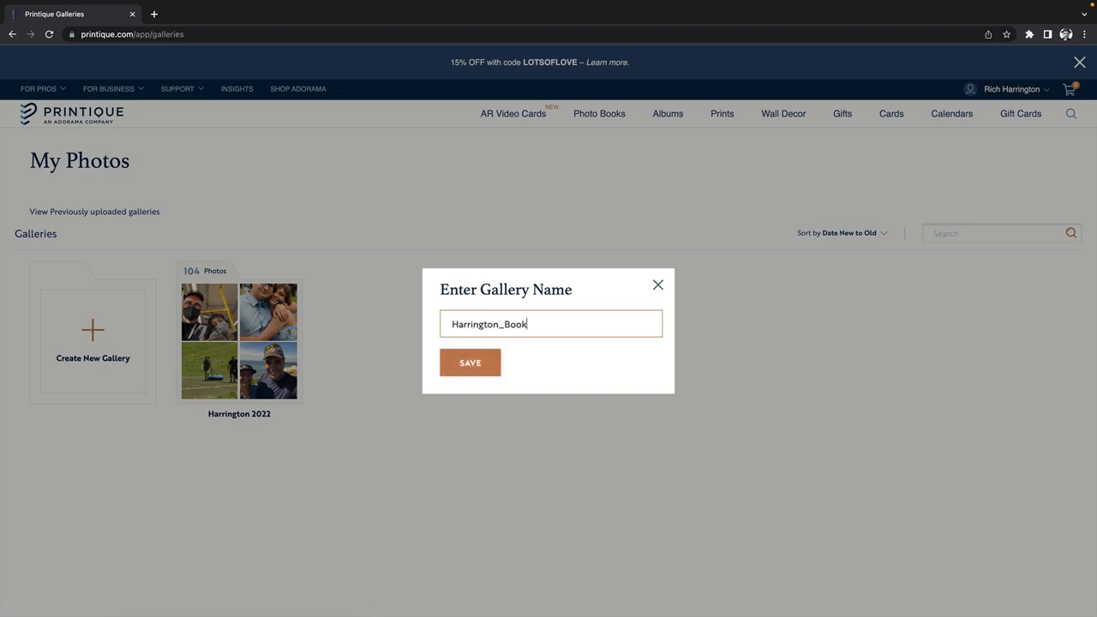
{"action": "type", "text": "_2022"}
{"action": "left_click", "coordinate": [455, 363]}
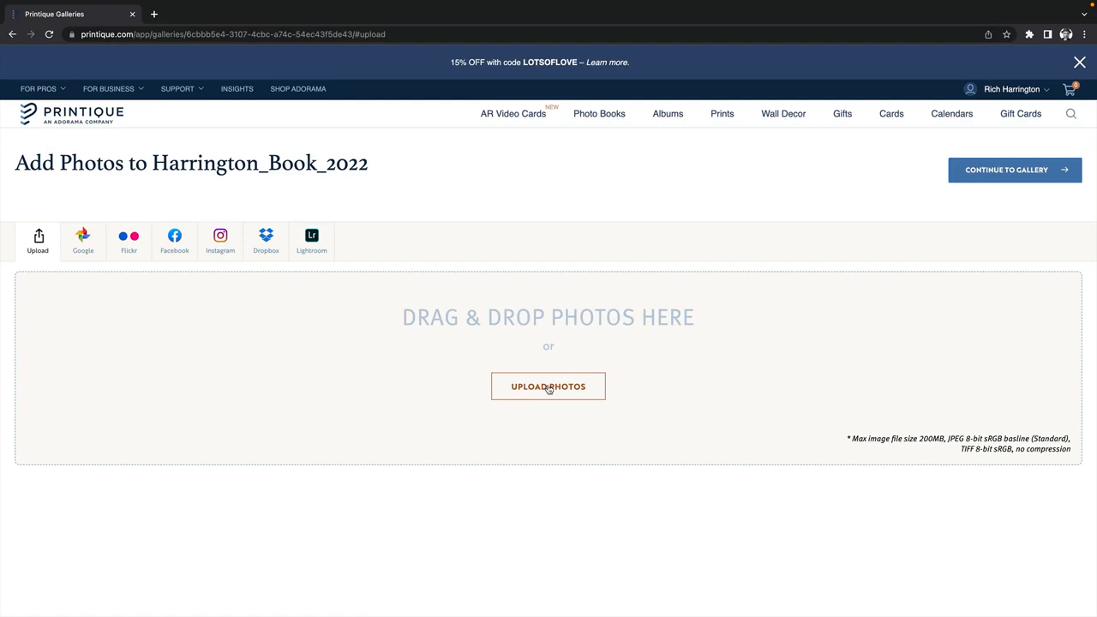
Step: Upload all the JPG photos from the exported family 2022 folder to the new gallery
{"action": "left_click", "coordinate": [549, 388]}
{"action": "double_click", "coordinate": [467, 241]}
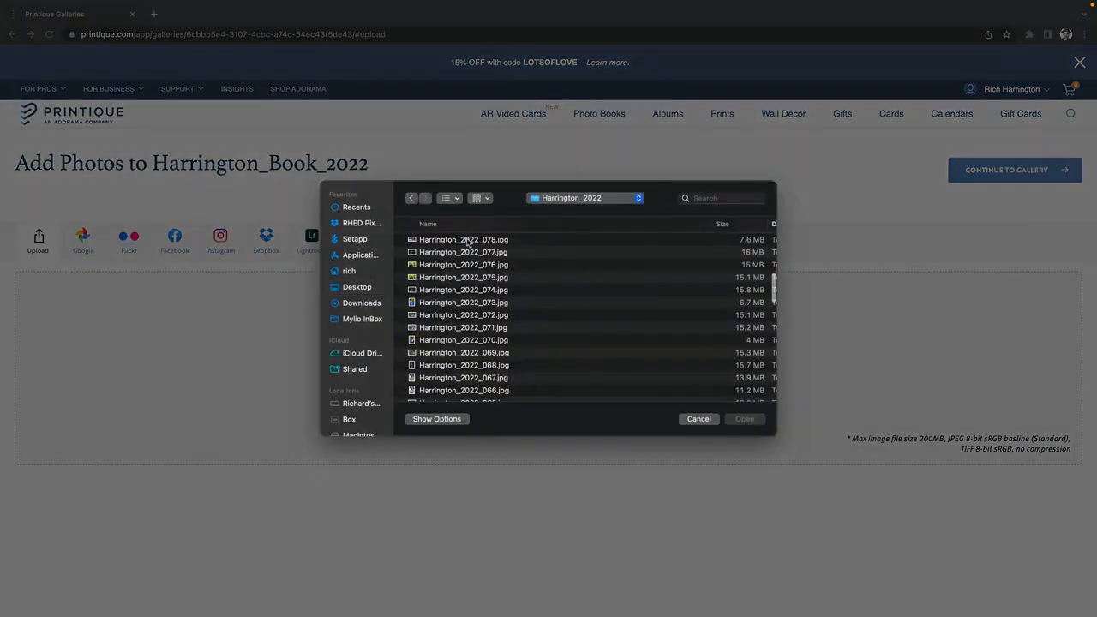
{"action": "scroll", "coordinate": [467, 243], "scroll_direction": "right", "scroll_amount": 3}
{"action": "scroll", "coordinate": [467, 242], "scroll_direction": "left", "scroll_amount": 3}
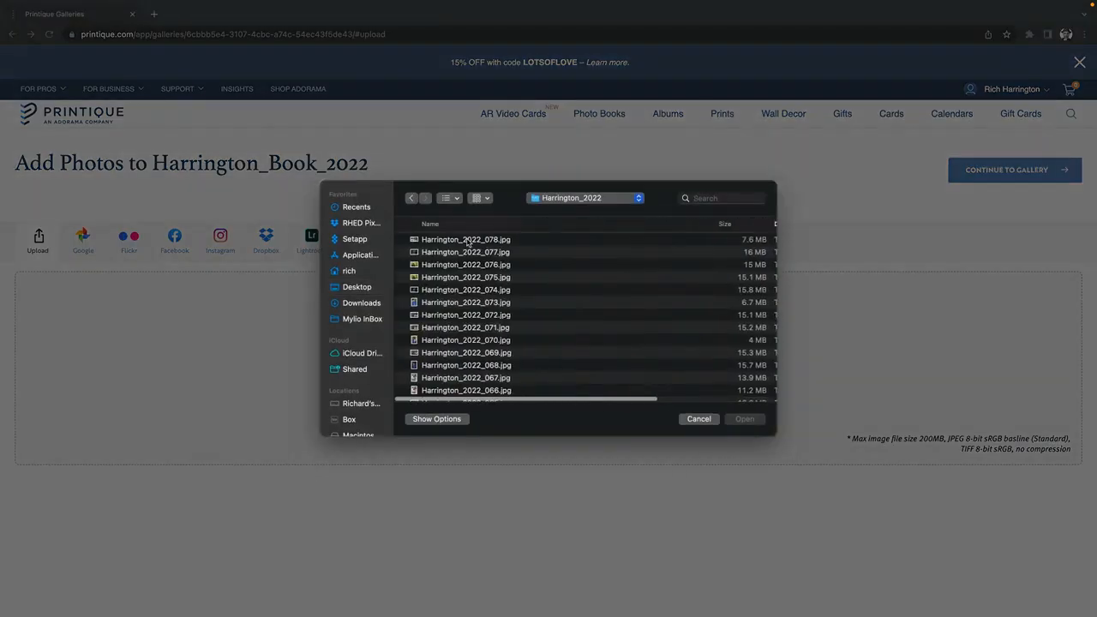
{"action": "scroll", "coordinate": [467, 243], "scroll_direction": "down", "scroll_amount": 15}
{"action": "key", "text": "super+a"}
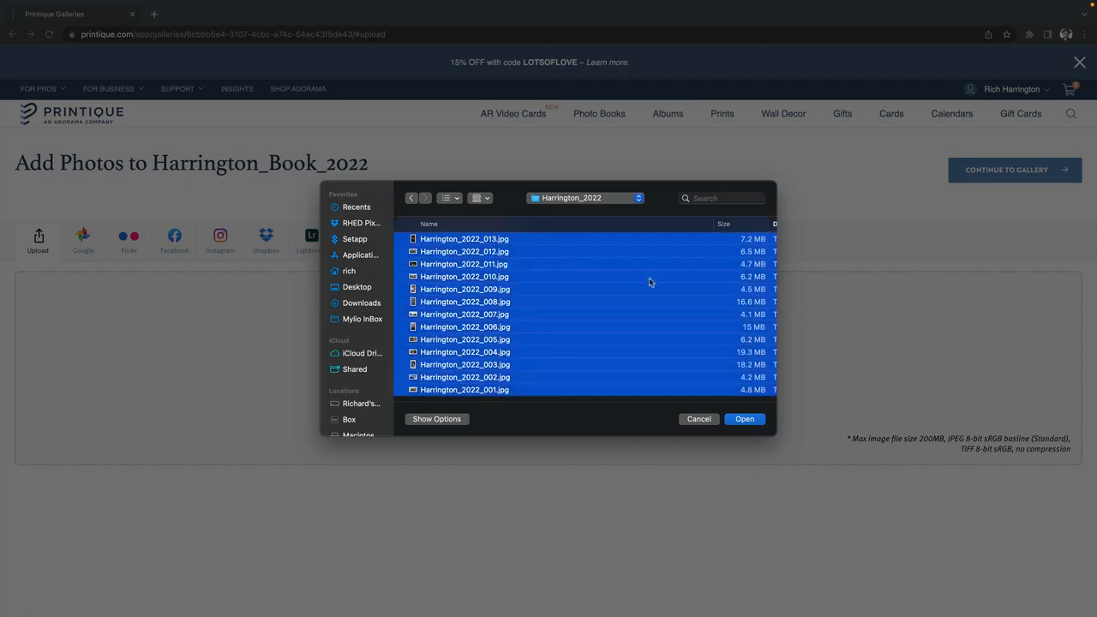
{"action": "scroll", "coordinate": [770, 383], "scroll_direction": "down", "scroll_amount": 1}
{"action": "left_click", "coordinate": [748, 423]}
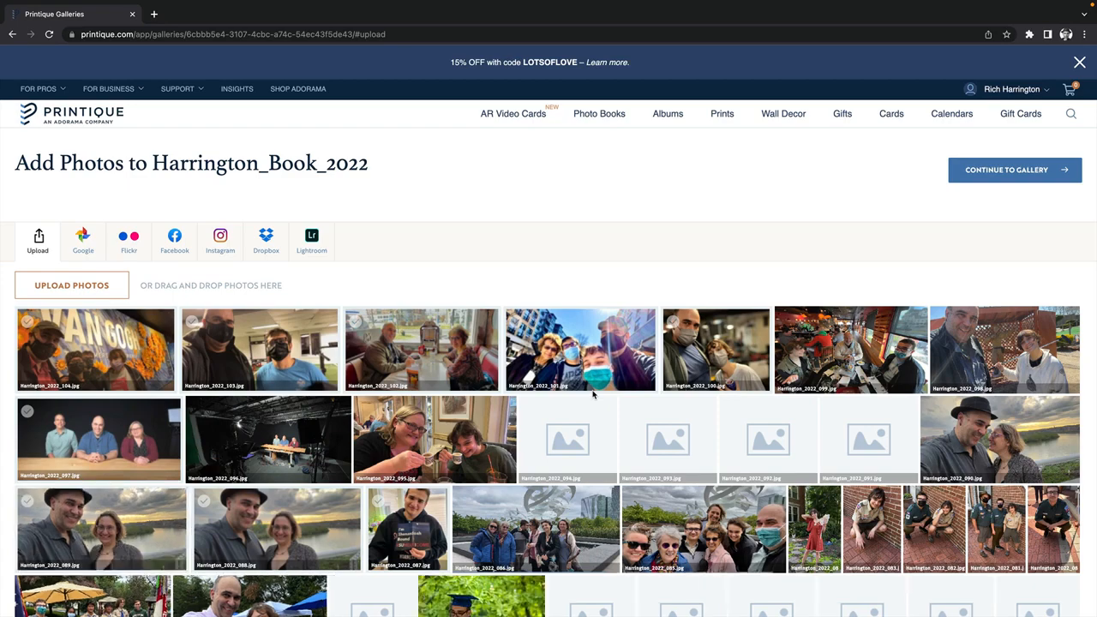
Step: Check the thumbnails of the whole photo upload and continue to the new gallery
{"action": "scroll", "coordinate": [592, 393], "scroll_direction": "down", "scroll_amount": 3}
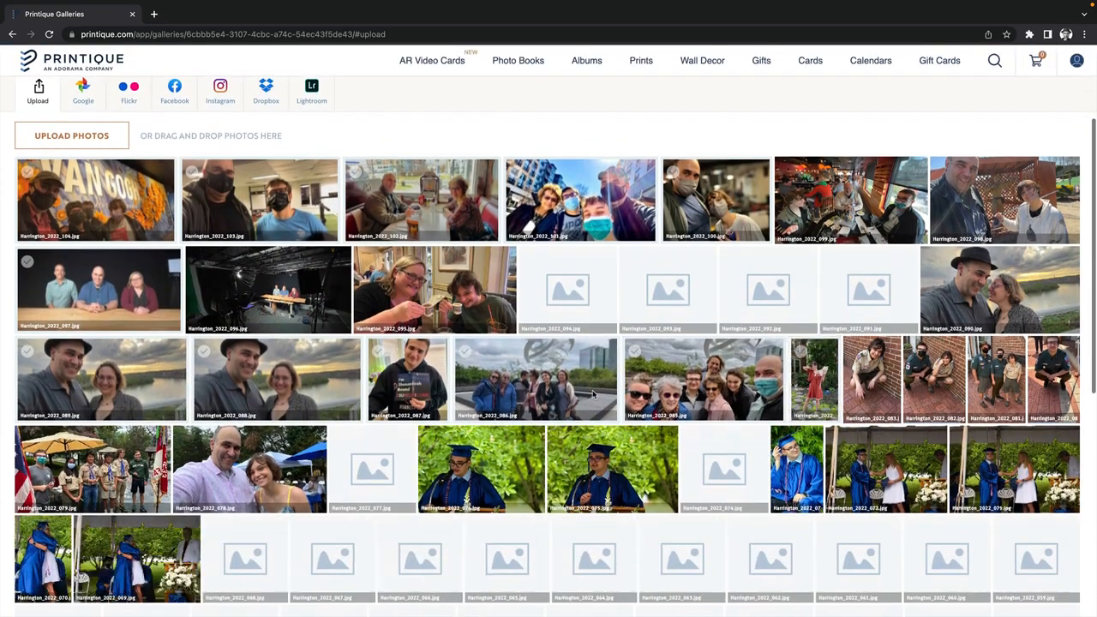
{"action": "scroll", "coordinate": [592, 394], "scroll_direction": "down", "scroll_amount": 2}
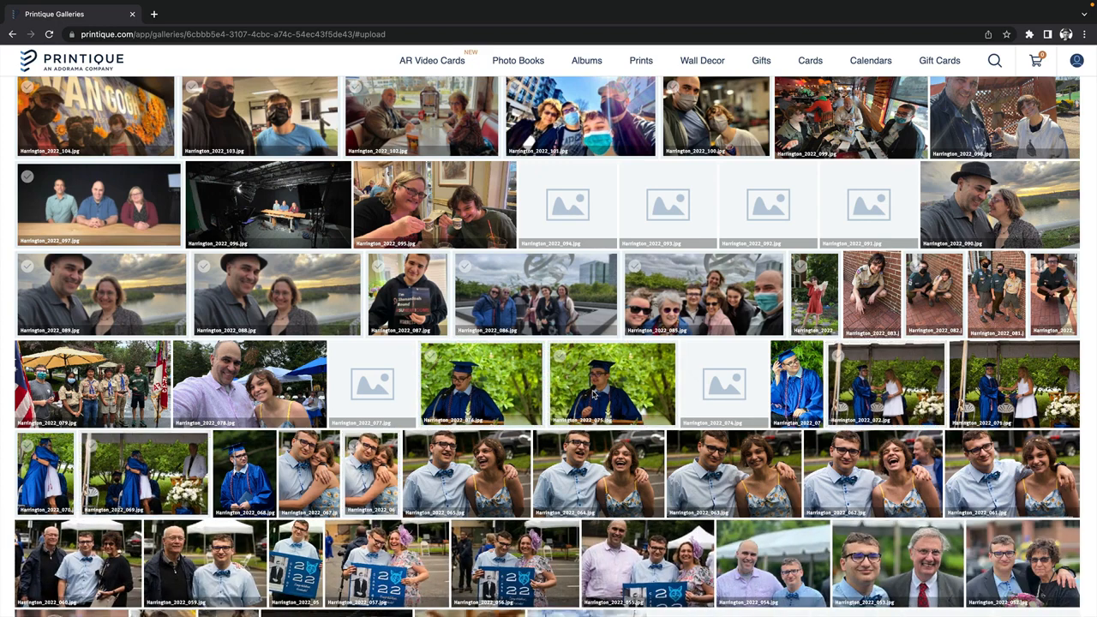
{"action": "scroll", "coordinate": [593, 393], "scroll_direction": "down", "scroll_amount": 2}
{"action": "scroll", "coordinate": [593, 394], "scroll_direction": "down", "scroll_amount": 1}
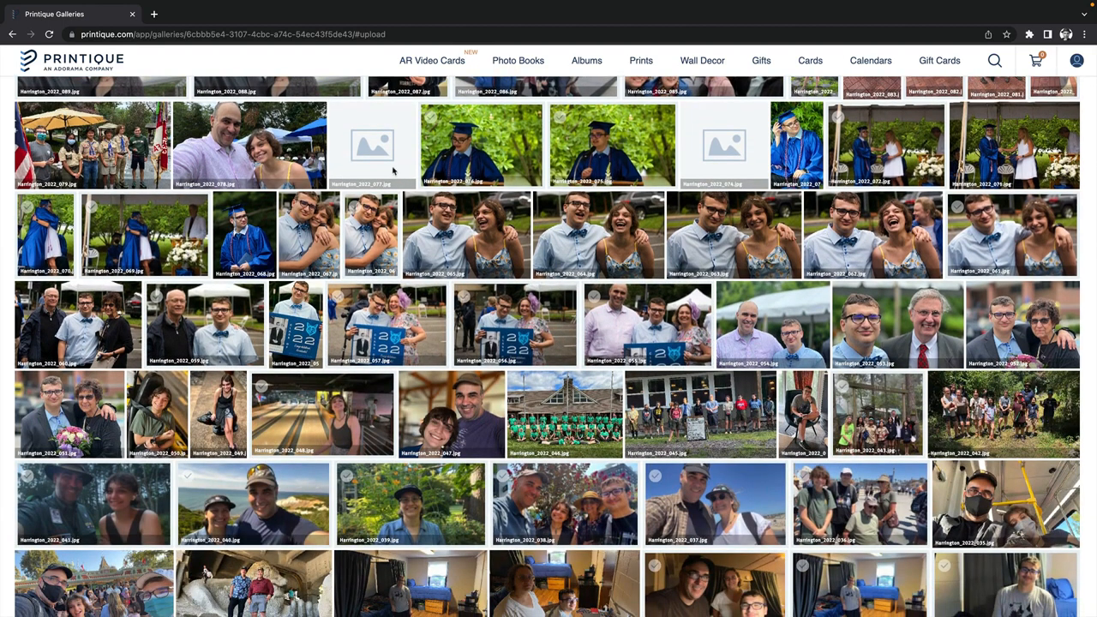
{"action": "scroll", "coordinate": [496, 296], "scroll_direction": "down", "scroll_amount": 4}
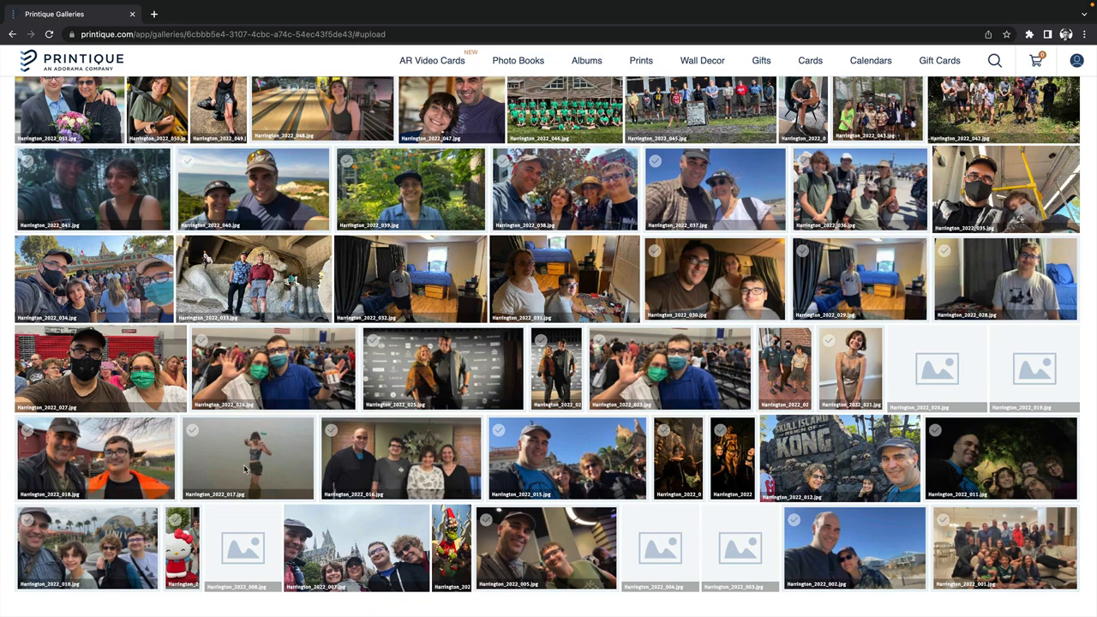
{"action": "scroll", "coordinate": [244, 468], "scroll_direction": "up", "scroll_amount": 5}
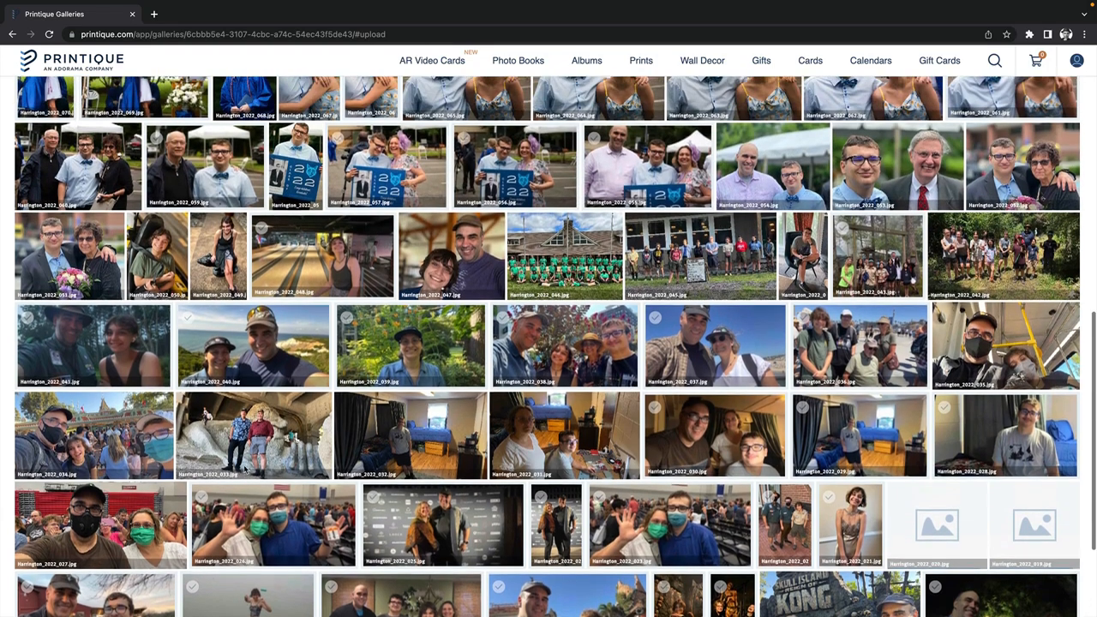
{"action": "scroll", "coordinate": [245, 468], "scroll_direction": "up", "scroll_amount": 4}
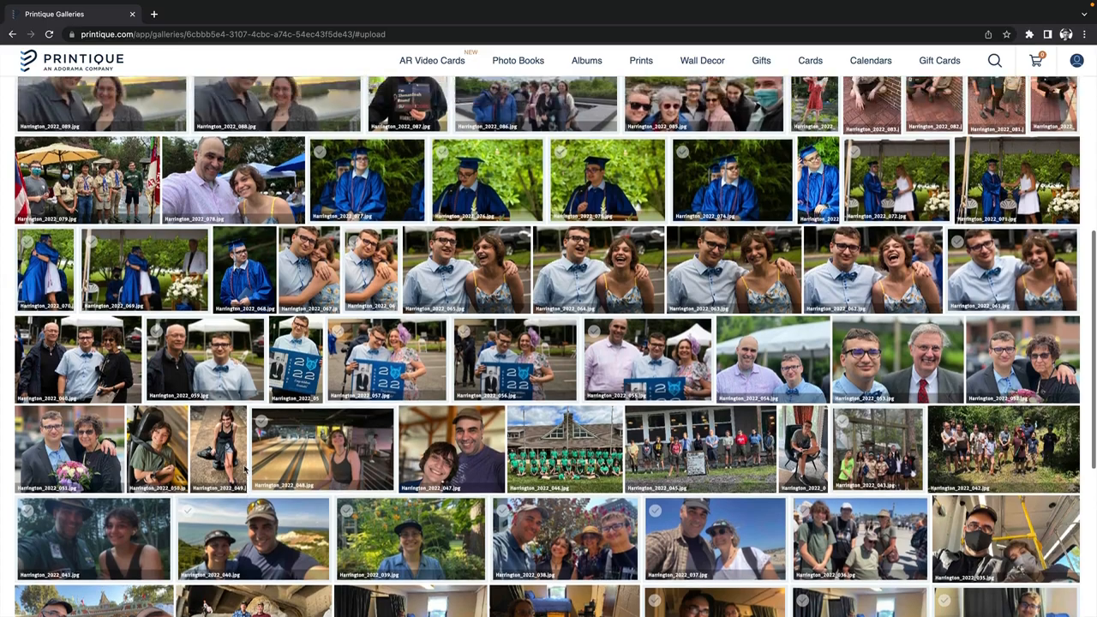
{"action": "scroll", "coordinate": [245, 468], "scroll_direction": "up", "scroll_amount": 3}
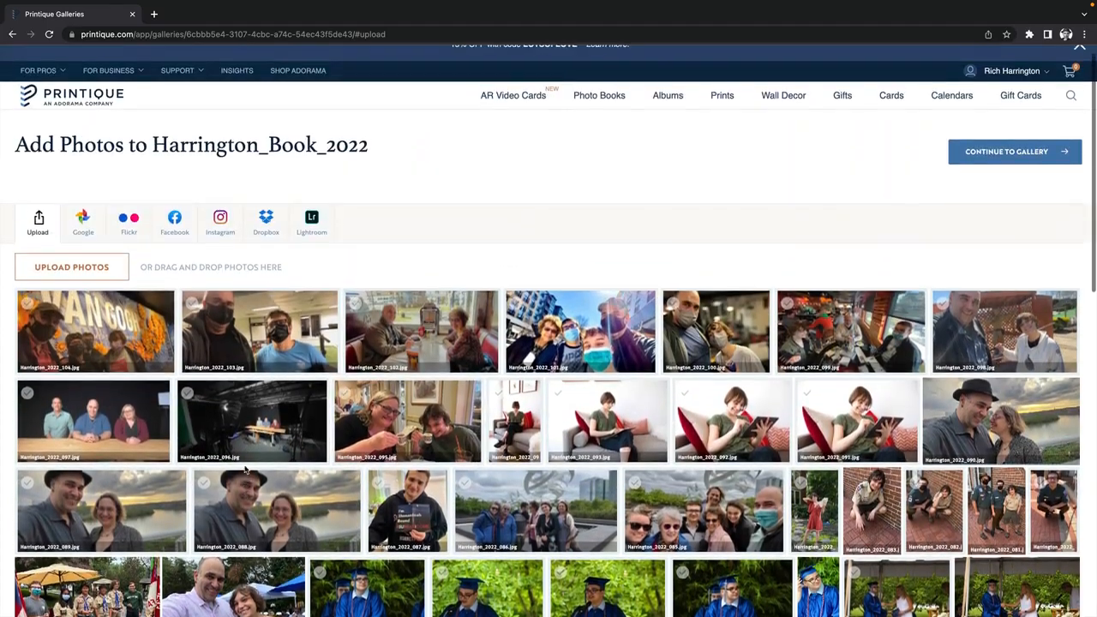
{"action": "scroll", "coordinate": [245, 469], "scroll_direction": "down", "scroll_amount": 8}
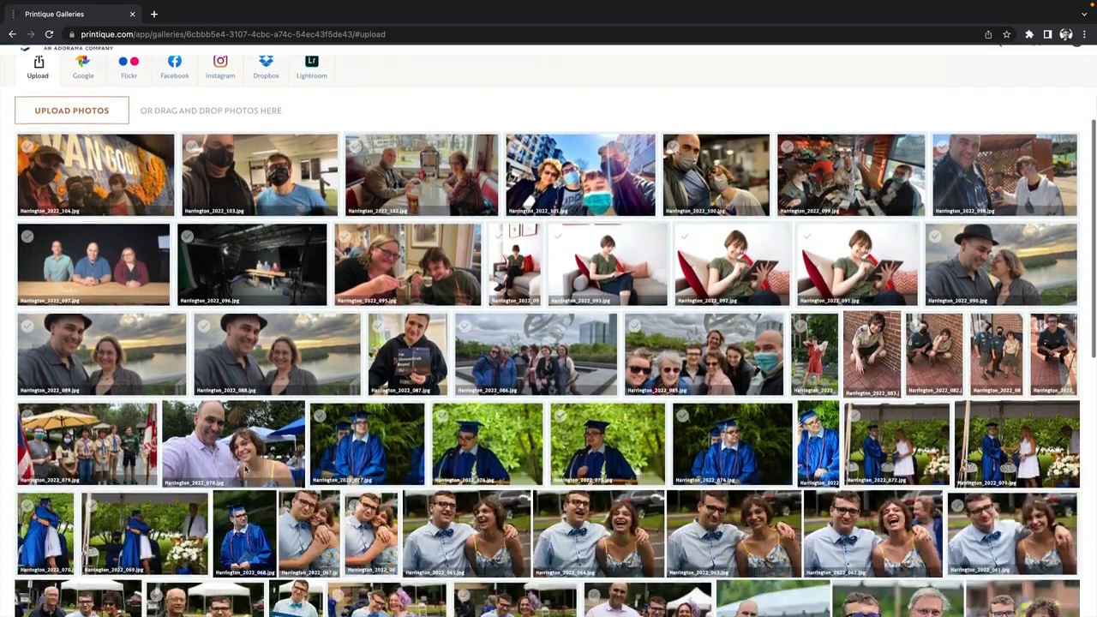
{"action": "scroll", "coordinate": [246, 469], "scroll_direction": "up", "scroll_amount": 10}
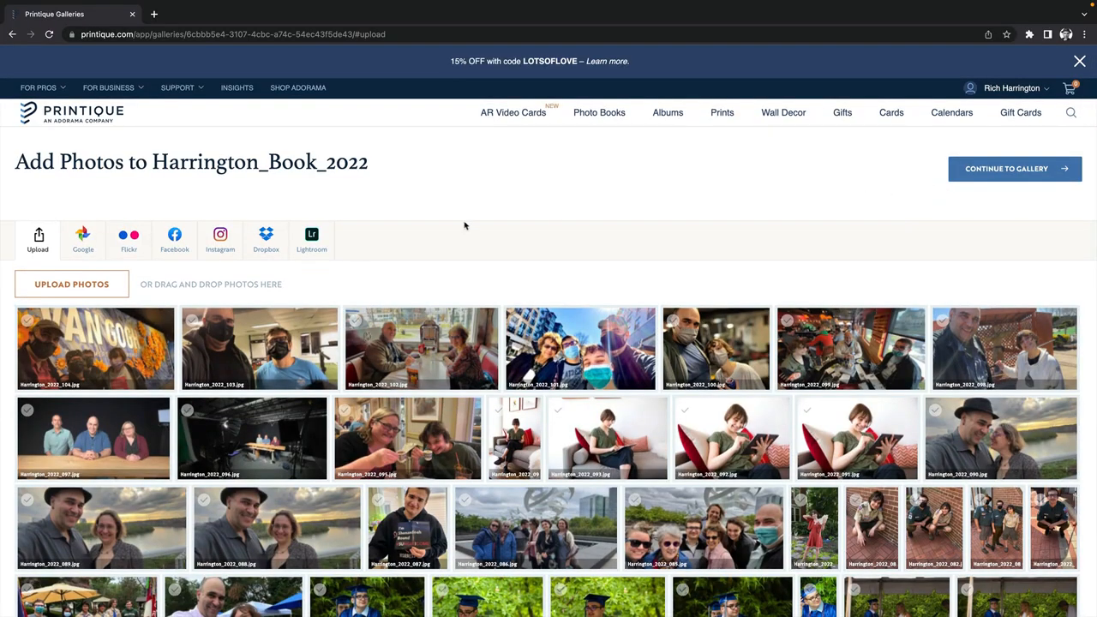
{"action": "left_click", "coordinate": [991, 169]}
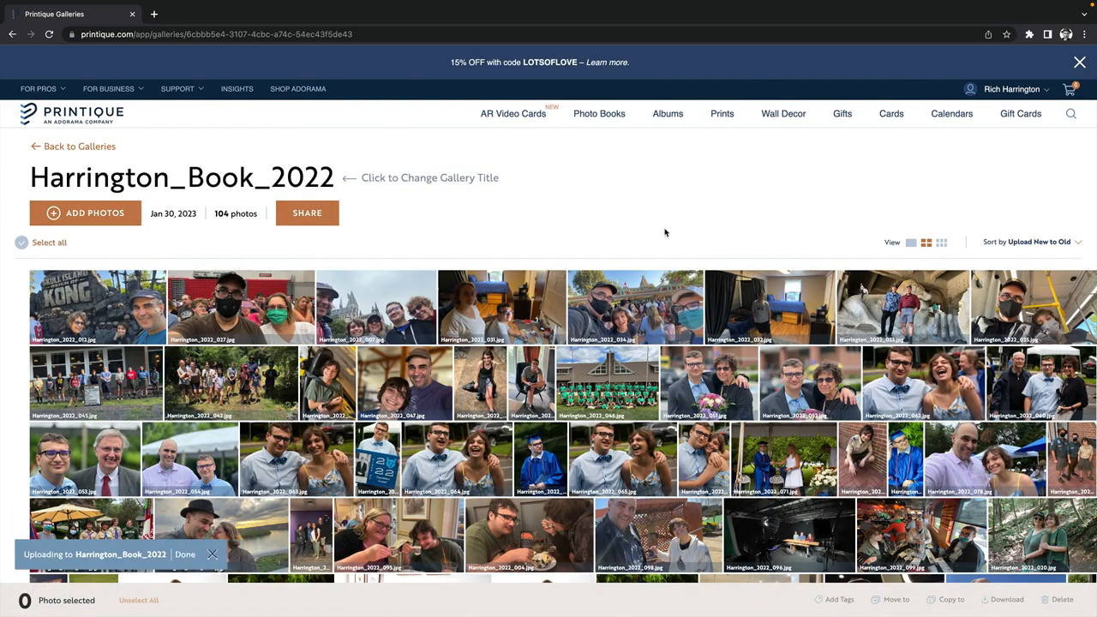
Step: Sort the gallery photos by Date New to Old and look through the resulting order
{"action": "left_click", "coordinate": [1079, 245]}
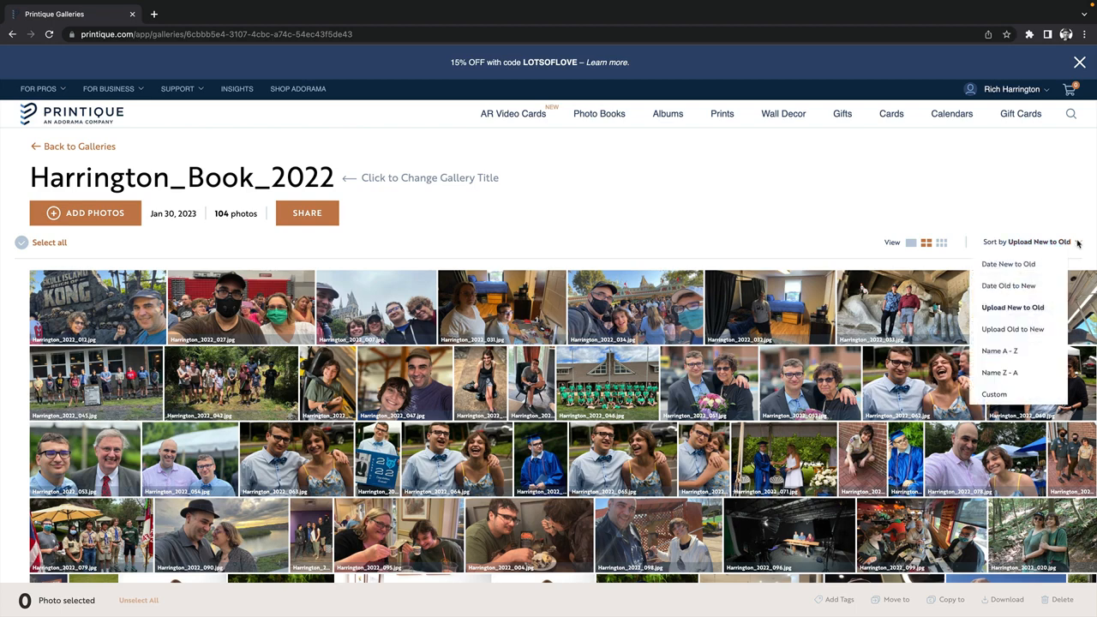
{"action": "left_click", "coordinate": [1023, 270]}
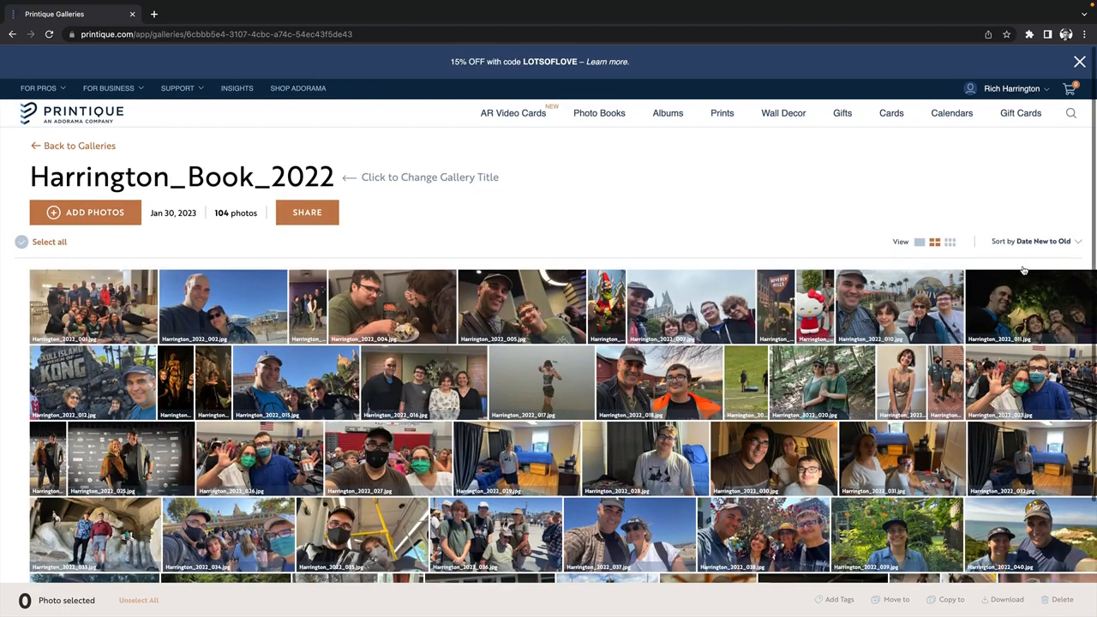
{"action": "scroll", "coordinate": [1024, 271], "scroll_direction": "down", "scroll_amount": 5}
{"action": "scroll", "coordinate": [1023, 271], "scroll_direction": "down", "scroll_amount": 2}
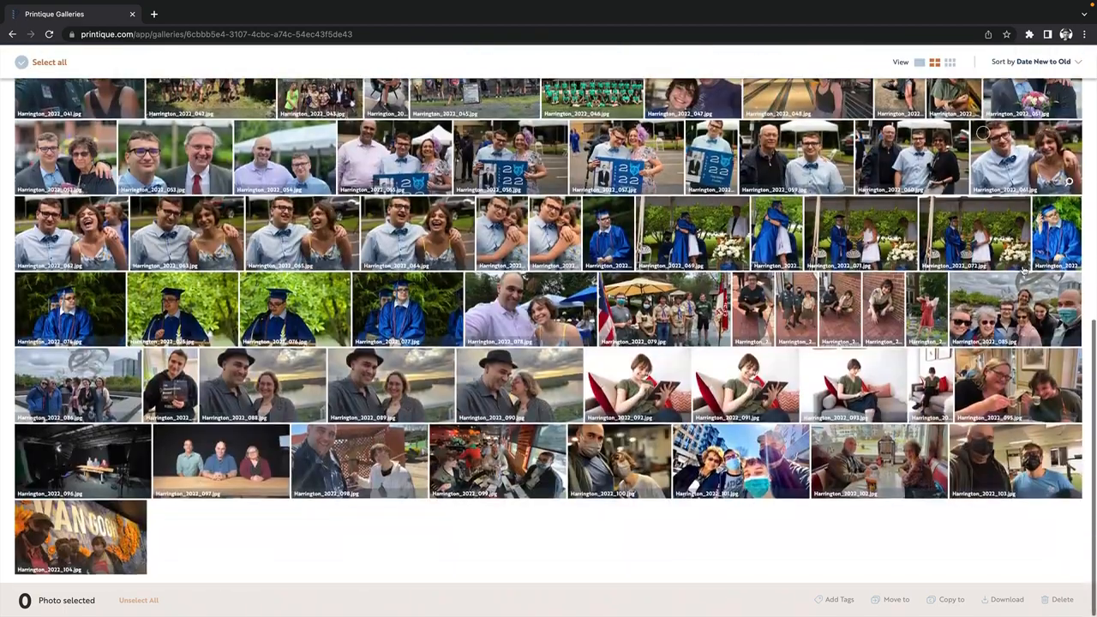
{"action": "scroll", "coordinate": [1026, 247], "scroll_direction": "up", "scroll_amount": 3}
{"action": "scroll", "coordinate": [1026, 247], "scroll_direction": "up", "scroll_amount": 1}
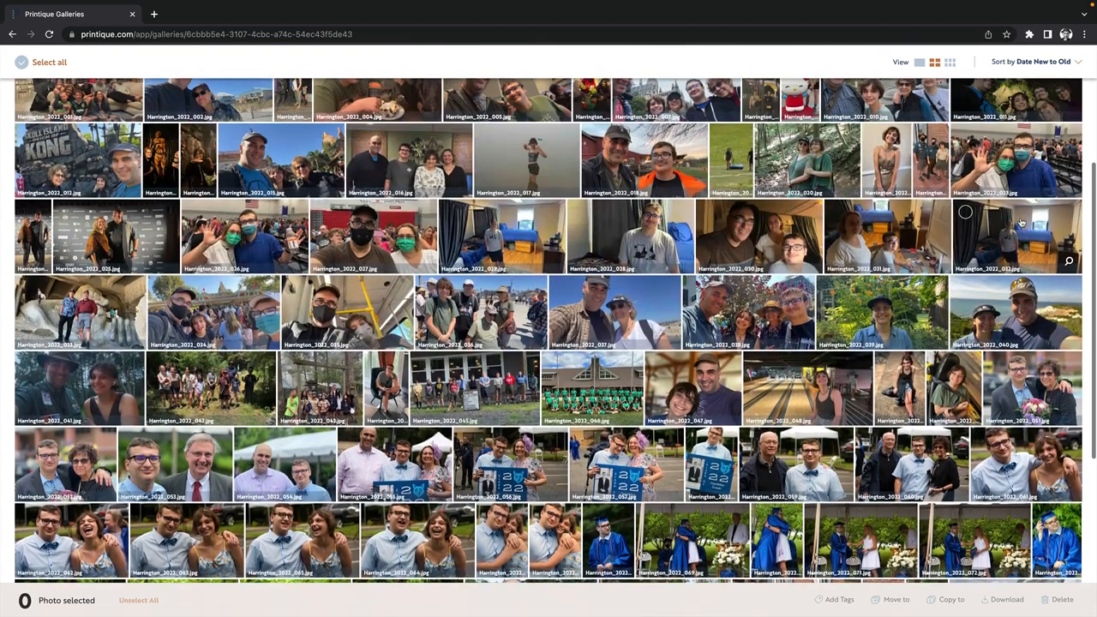
Step: Sort the gallery photos by Date Old to New and check the order down to the last row
{"action": "left_click", "coordinate": [1039, 63]}
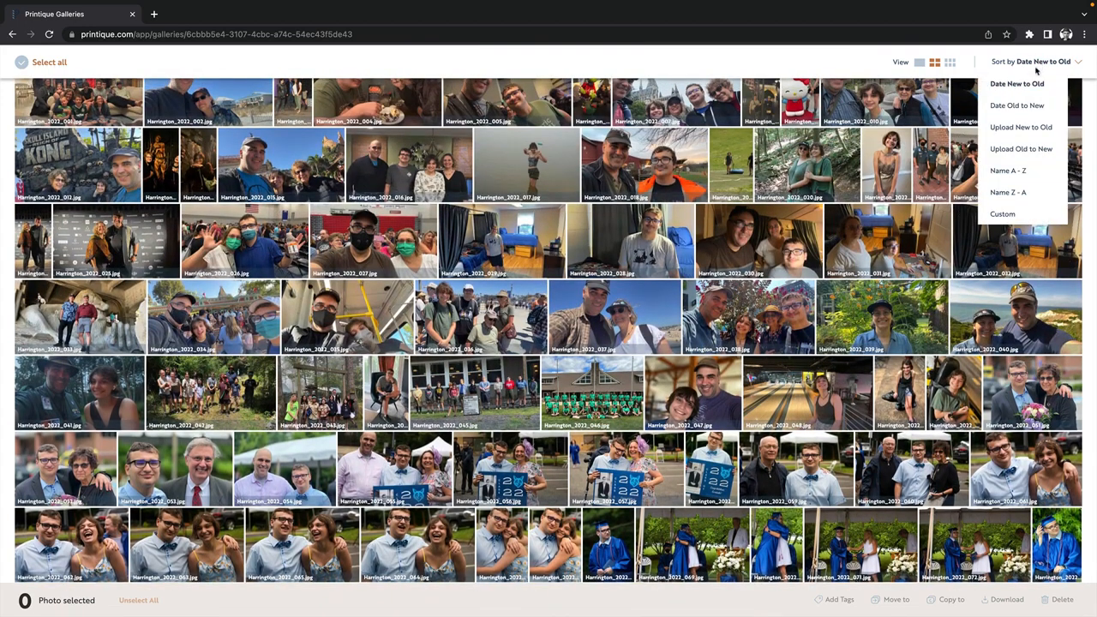
{"action": "left_click", "coordinate": [1032, 104]}
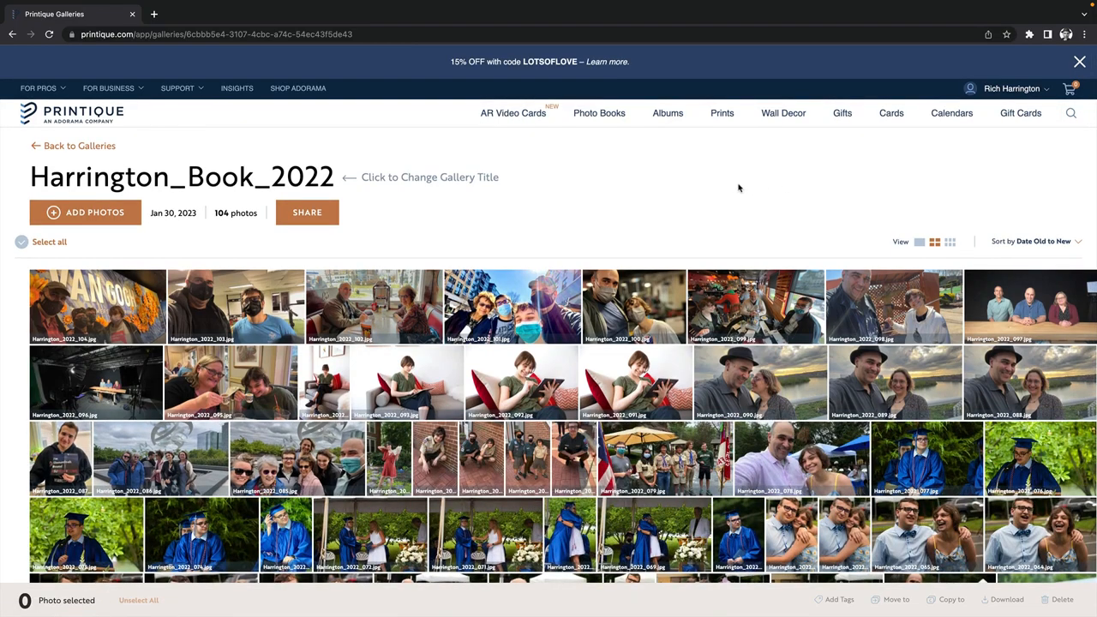
{"action": "scroll", "coordinate": [739, 188], "scroll_direction": "down", "scroll_amount": 10}
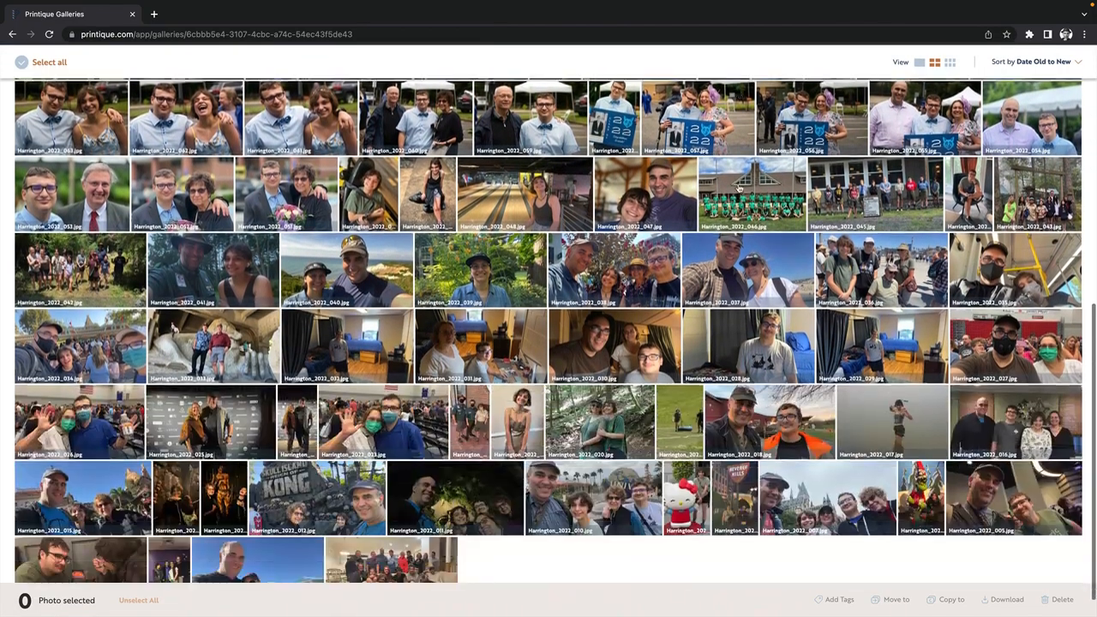
{"action": "scroll", "coordinate": [739, 187], "scroll_direction": "down", "scroll_amount": 1}
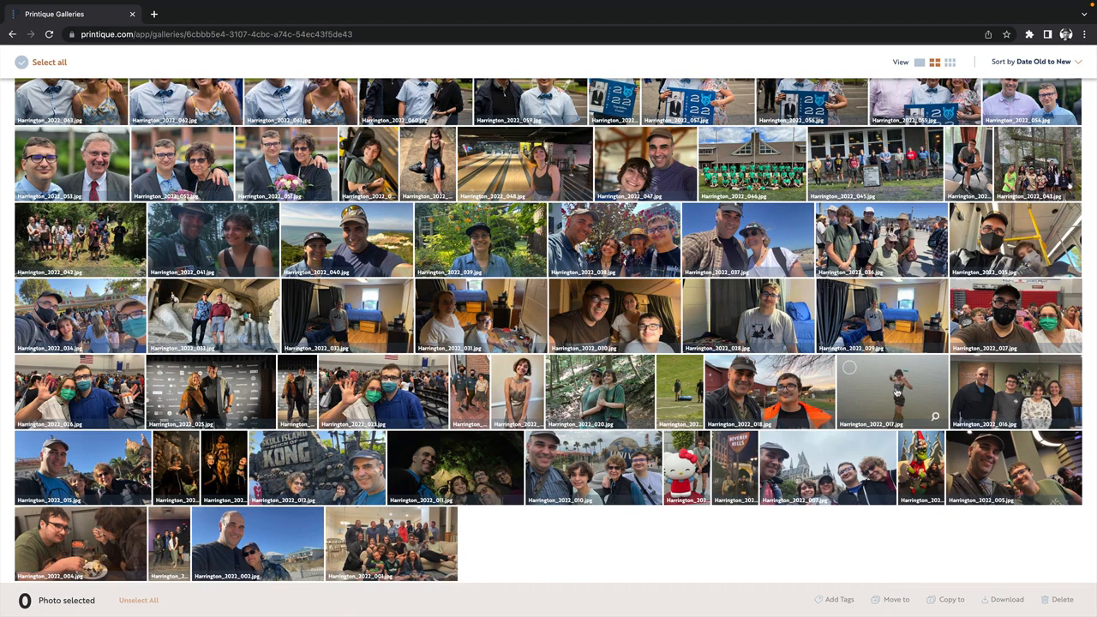
Step: Move photo 017, the figure in the mist, between photos 042 and 041 and review the custom order
{"action": "left_click_drag", "start_coordinate": [896, 392], "coordinate": [155, 250]}
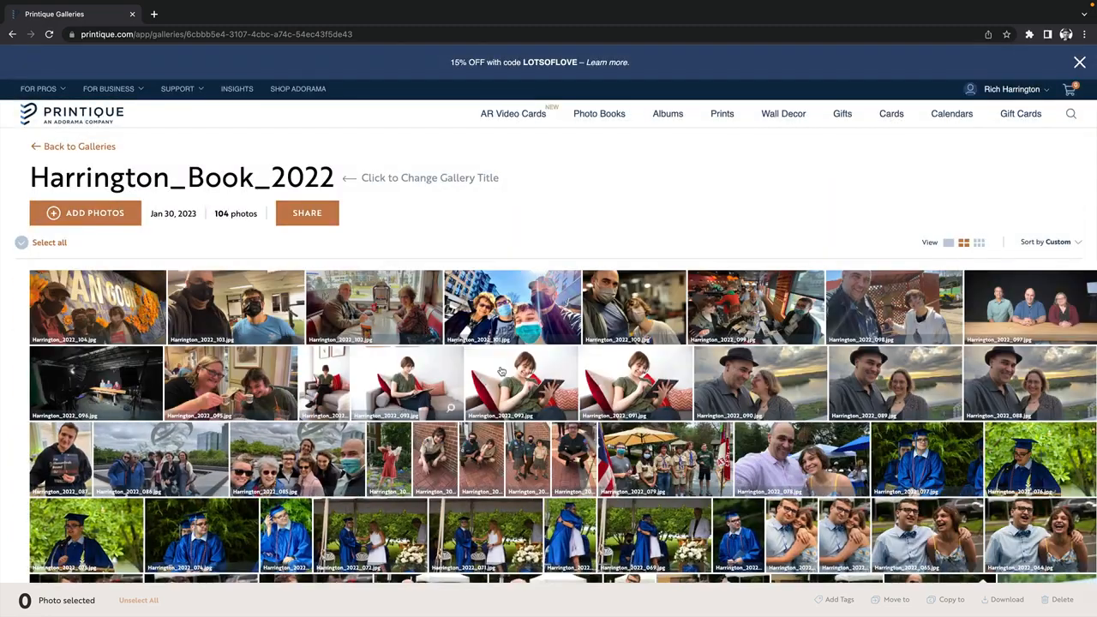
{"action": "scroll", "coordinate": [506, 371], "scroll_direction": "down", "scroll_amount": 3}
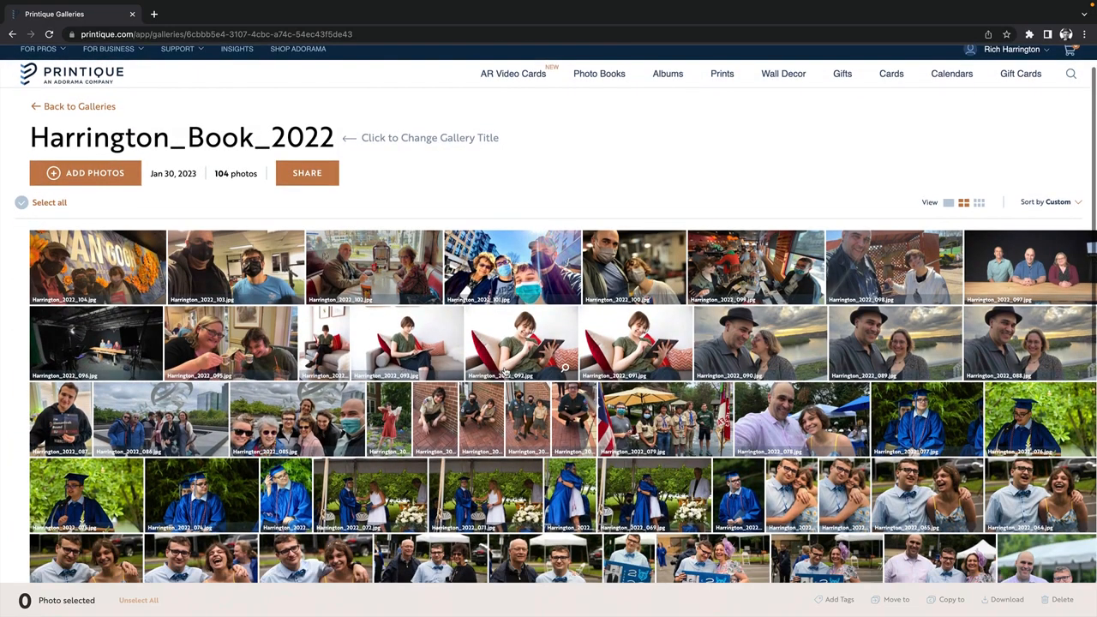
{"action": "scroll", "coordinate": [505, 371], "scroll_direction": "down", "scroll_amount": 2}
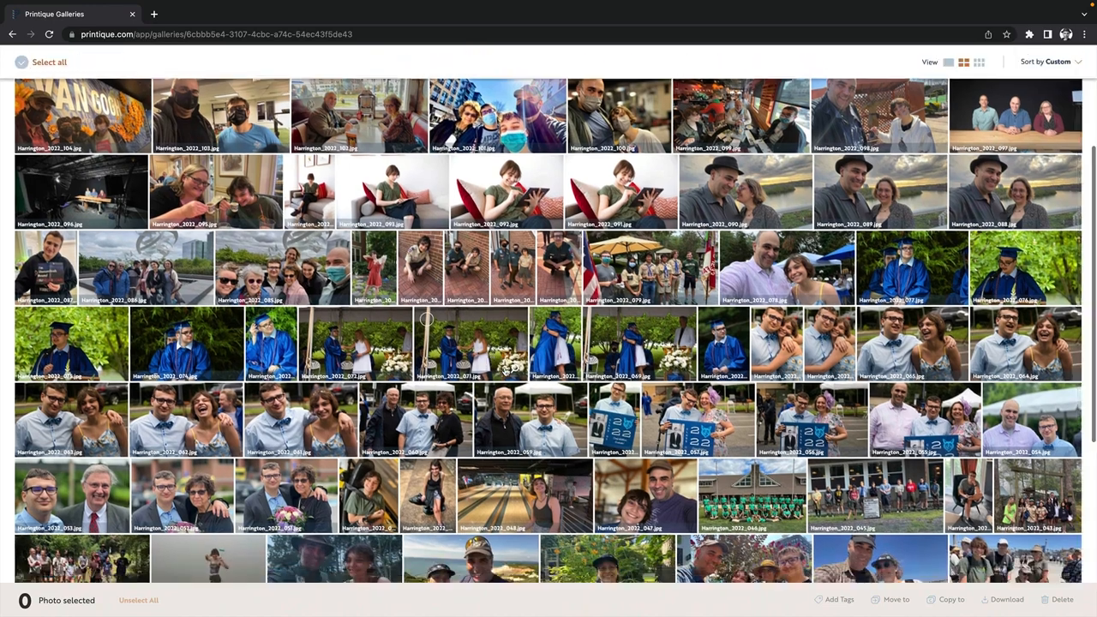
{"action": "scroll", "coordinate": [505, 371], "scroll_direction": "down", "scroll_amount": 1}
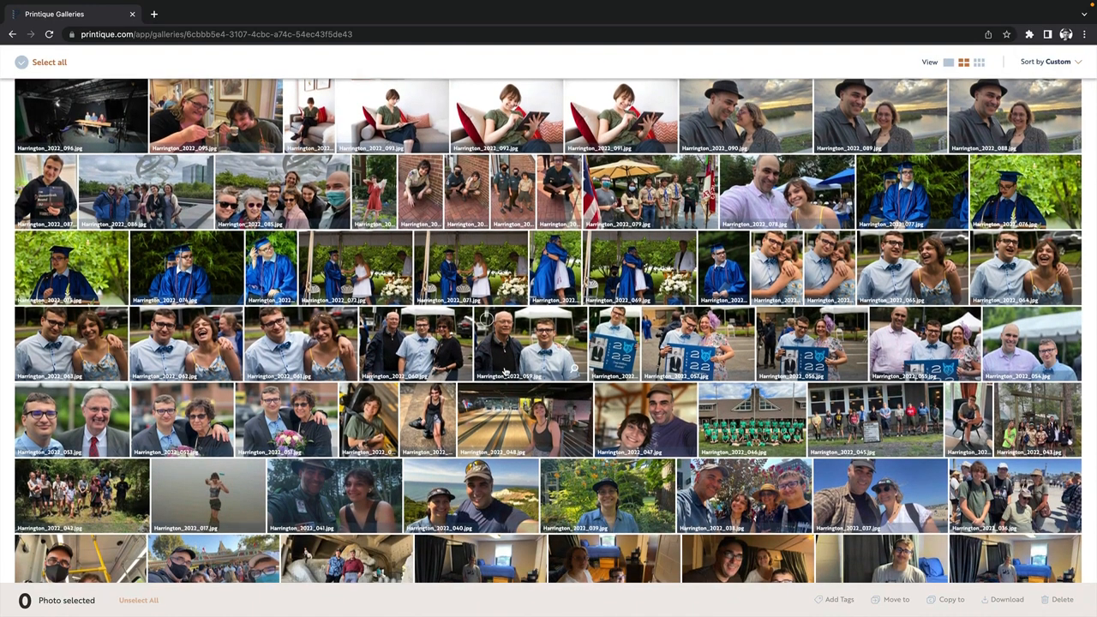
{"action": "scroll", "coordinate": [505, 371], "scroll_direction": "down", "scroll_amount": 4}
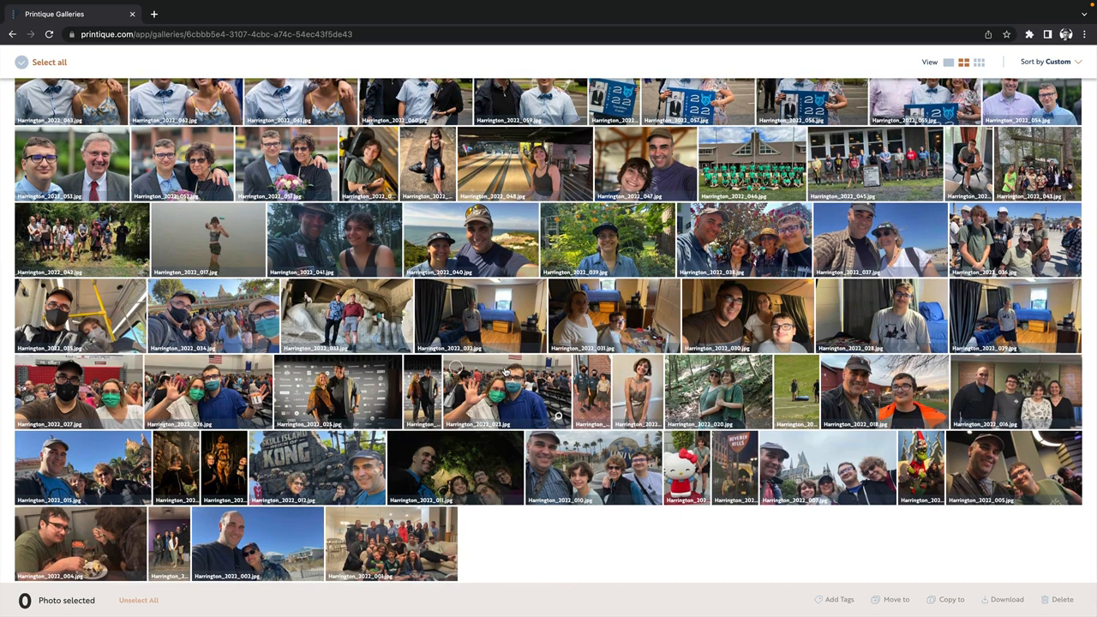
{"action": "scroll", "coordinate": [506, 371], "scroll_direction": "up", "scroll_amount": 20}
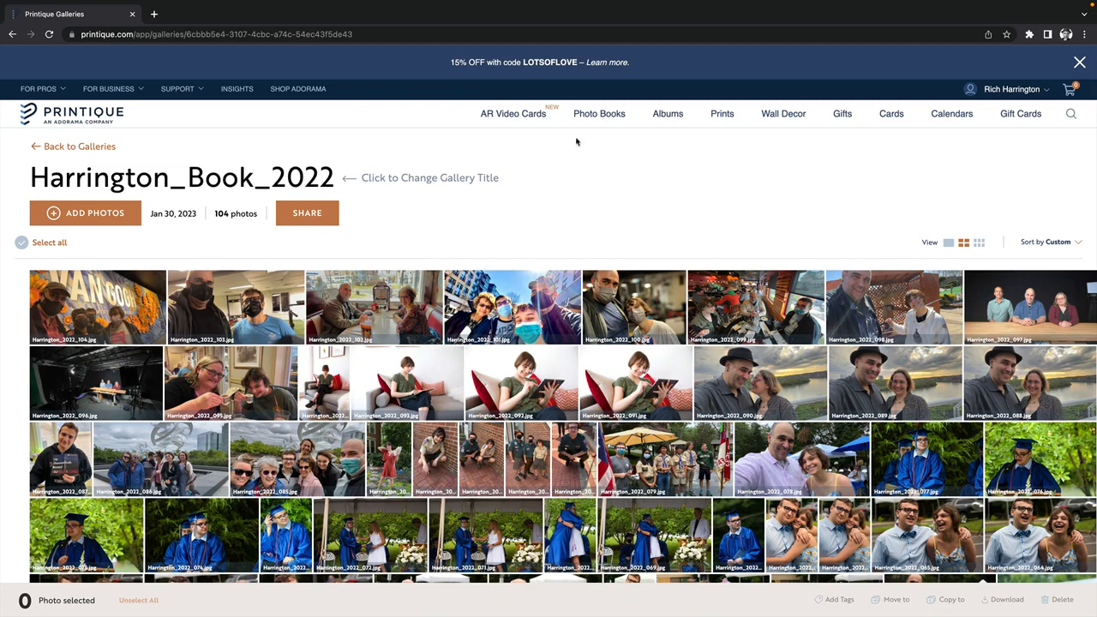
Step: Open the softcover photo books product page and start creating a square 8x8 book
{"action": "mouse_move", "coordinate": [589, 119]}
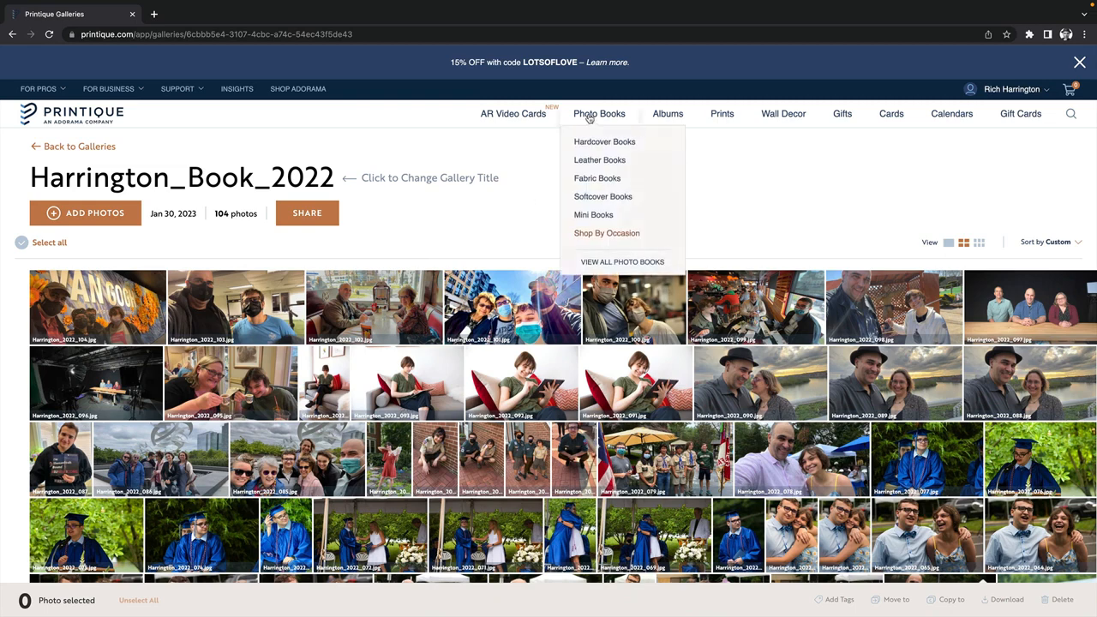
{"action": "left_click", "coordinate": [623, 199]}
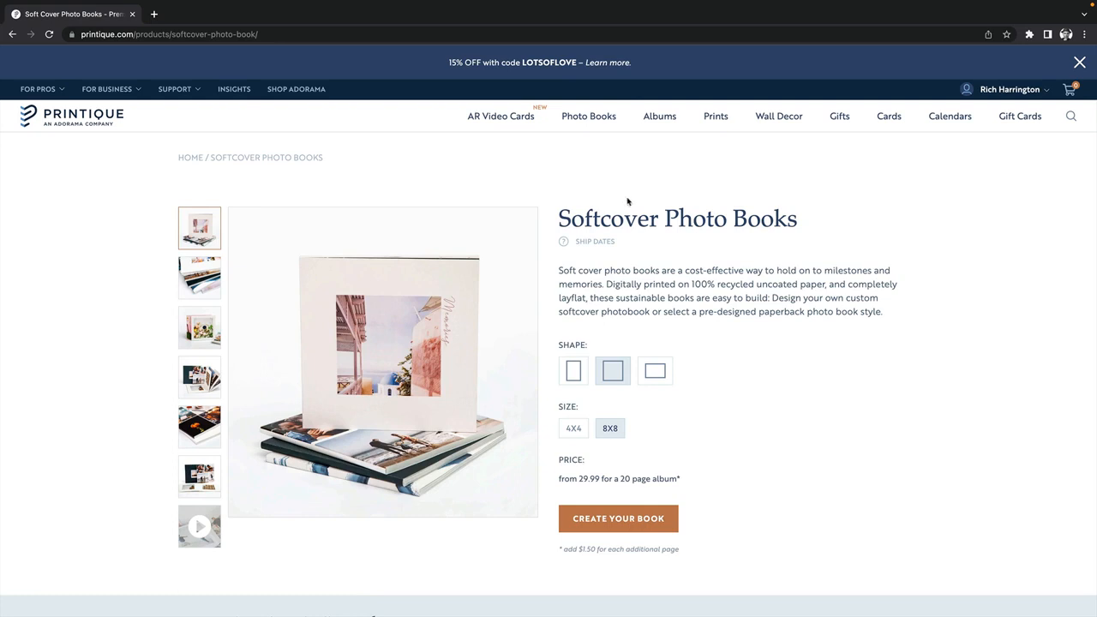
{"action": "scroll", "coordinate": [628, 201], "scroll_direction": "down", "scroll_amount": 1}
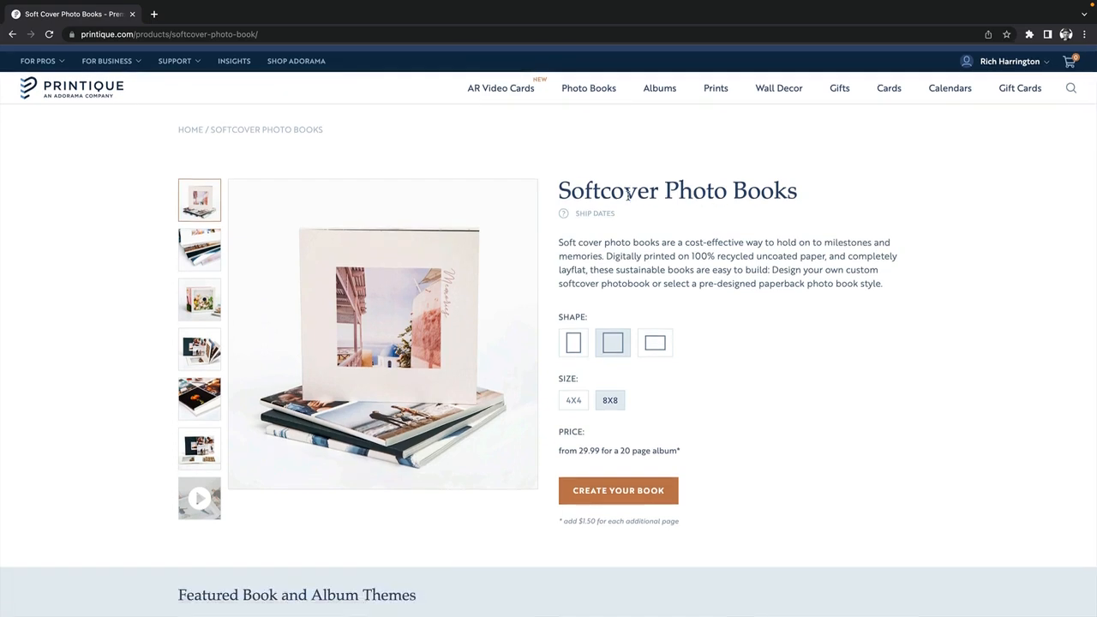
{"action": "scroll", "coordinate": [146, 311], "scroll_direction": "down", "scroll_amount": 1}
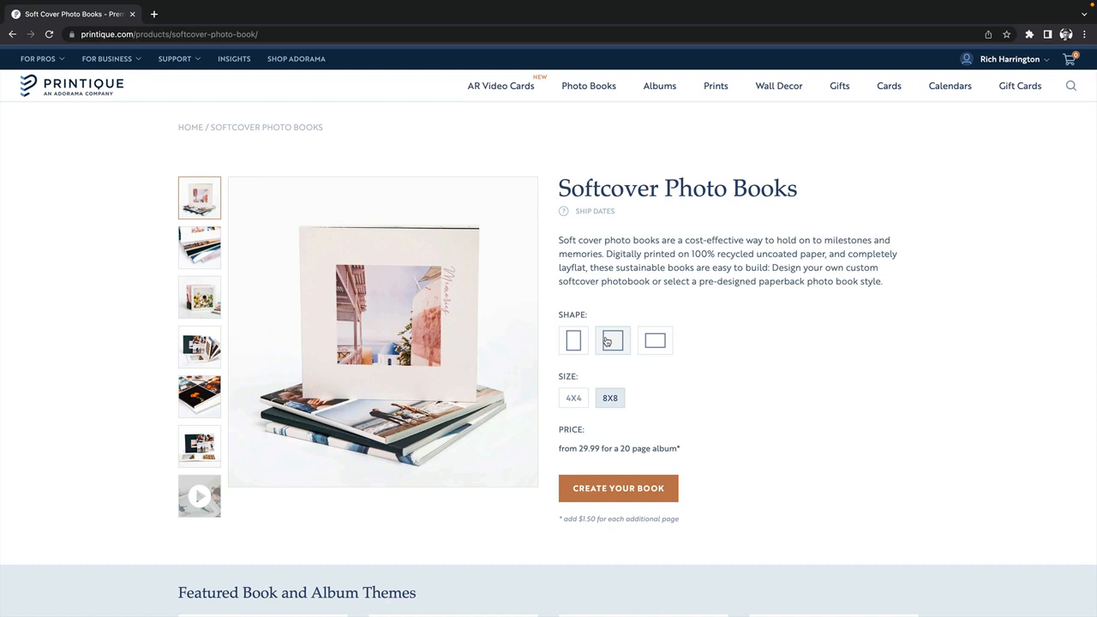
{"action": "scroll", "coordinate": [610, 395], "scroll_direction": "down", "scroll_amount": 1}
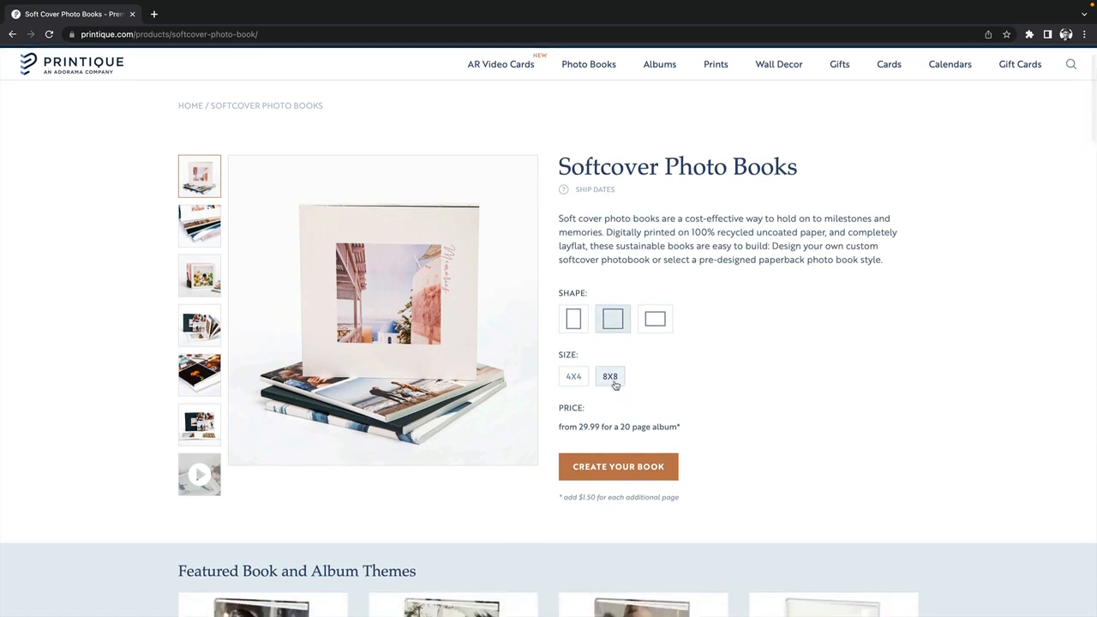
{"action": "left_click", "coordinate": [621, 468]}
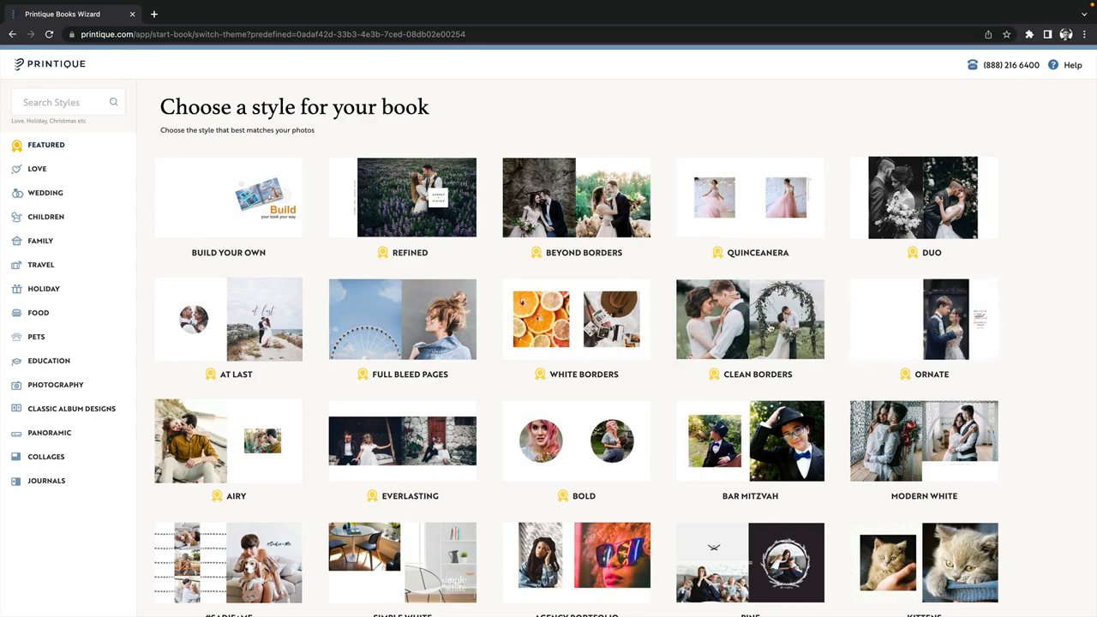
Step: Preview the sample spreads of the Clean Borders book style and close the preview
{"action": "left_click", "coordinate": [725, 321]}
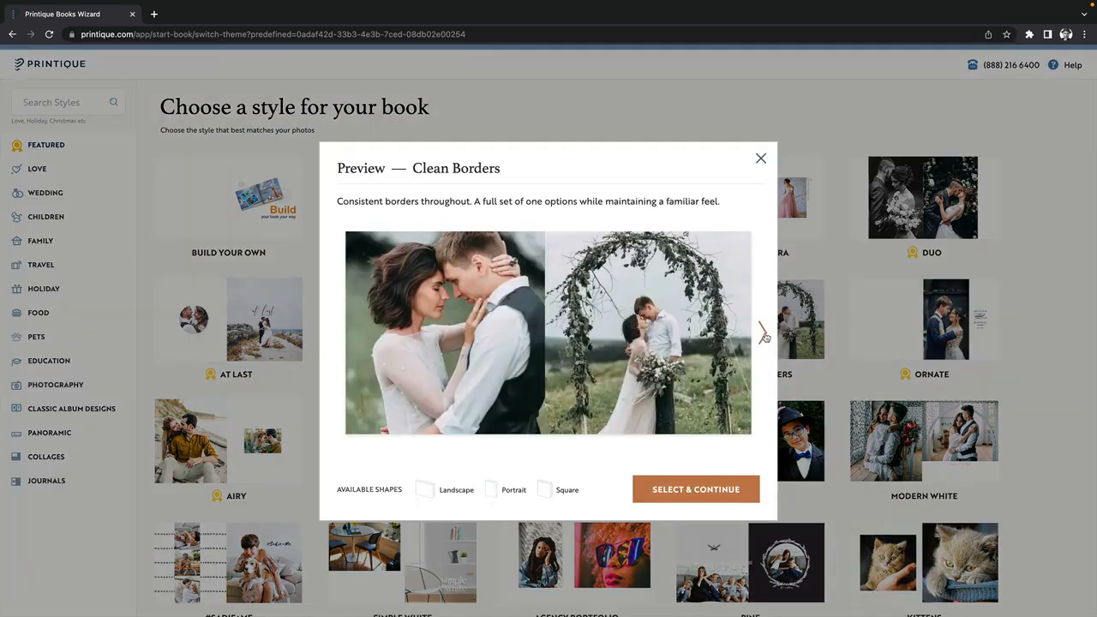
{"action": "left_click", "coordinate": [764, 335]}
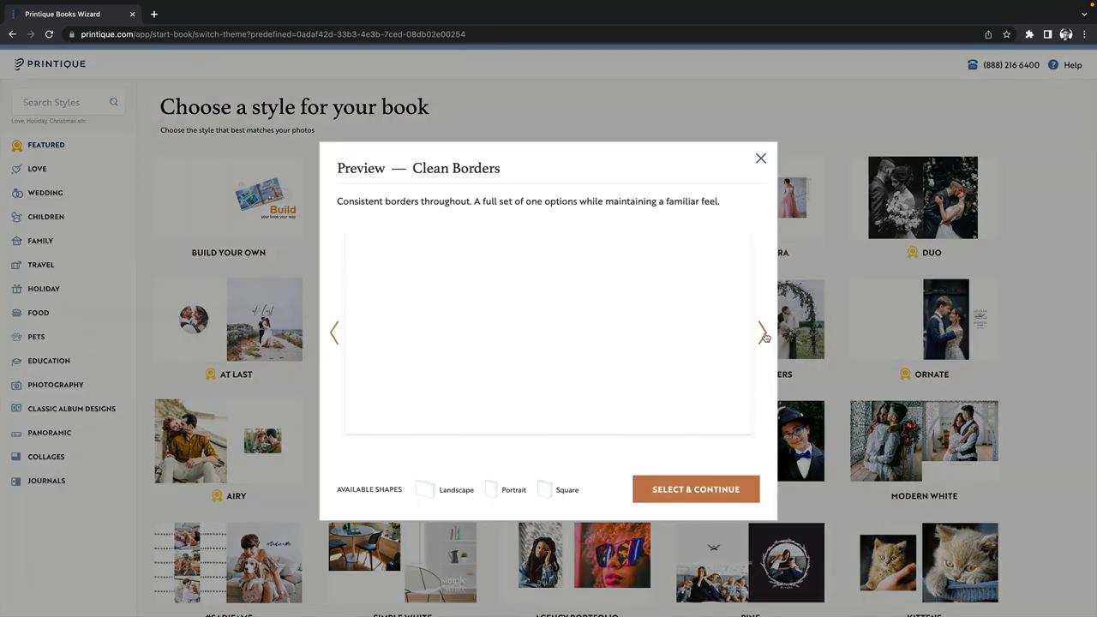
{"action": "left_click", "coordinate": [764, 335]}
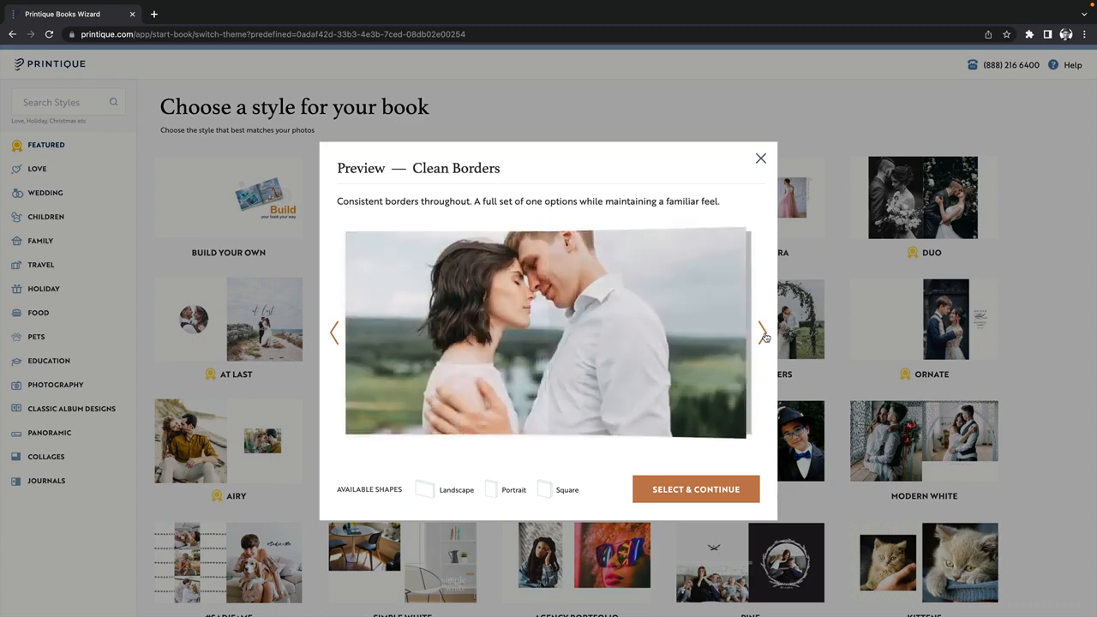
{"action": "left_click", "coordinate": [764, 335]}
{"action": "left_click", "coordinate": [764, 334]}
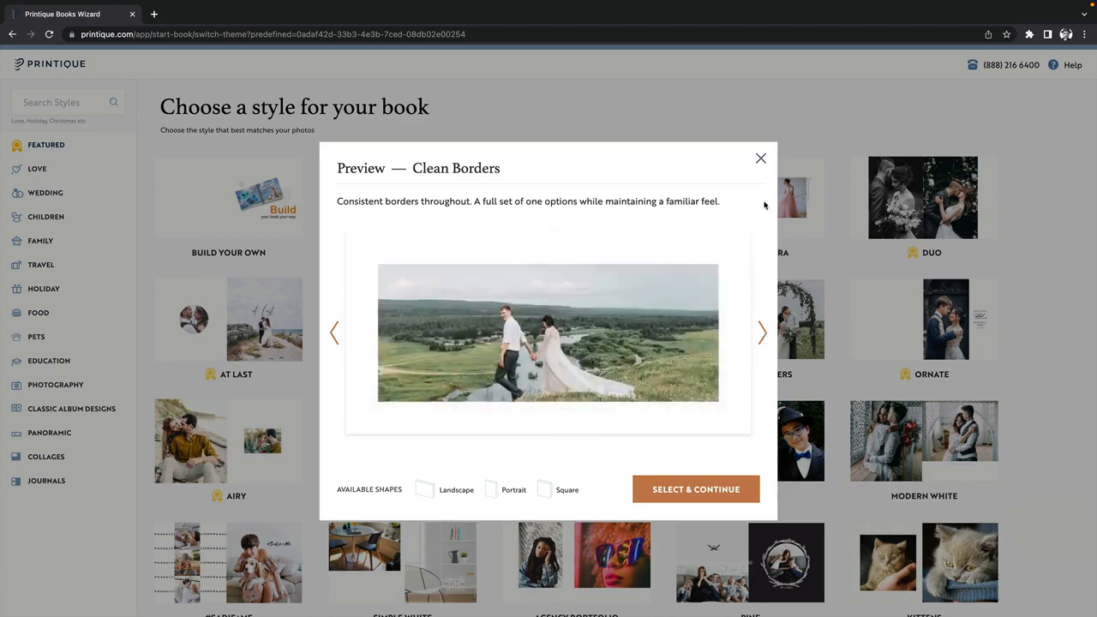
{"action": "left_click", "coordinate": [761, 161]}
Step: Preview the sample spreads of the Agency Portfolio book style
{"action": "scroll", "coordinate": [850, 243], "scroll_direction": "down", "scroll_amount": 3}
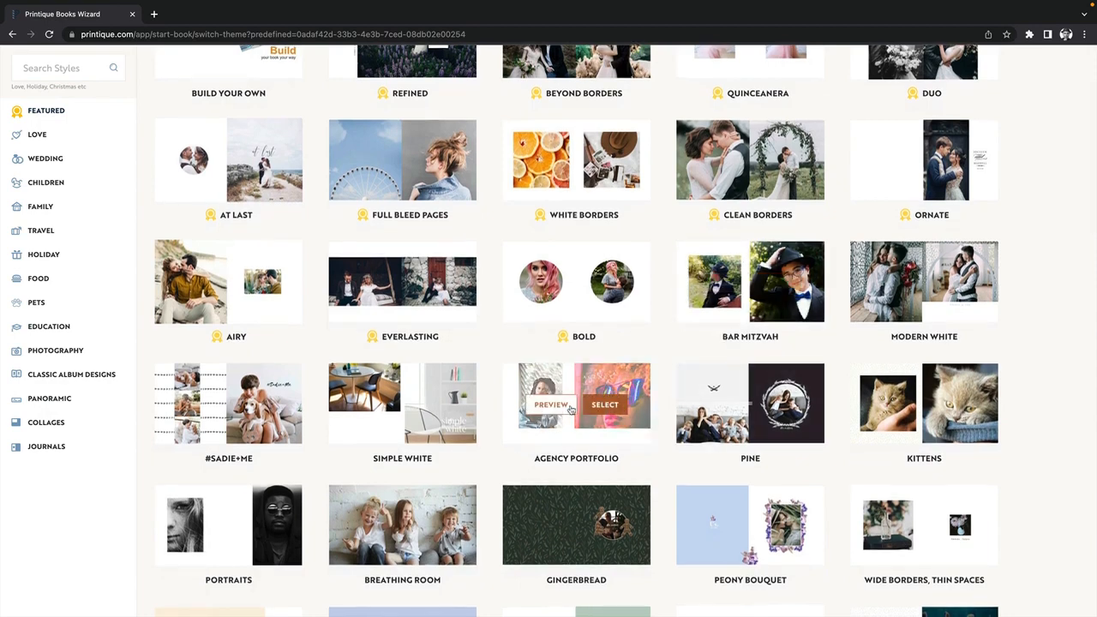
{"action": "left_click", "coordinate": [551, 406]}
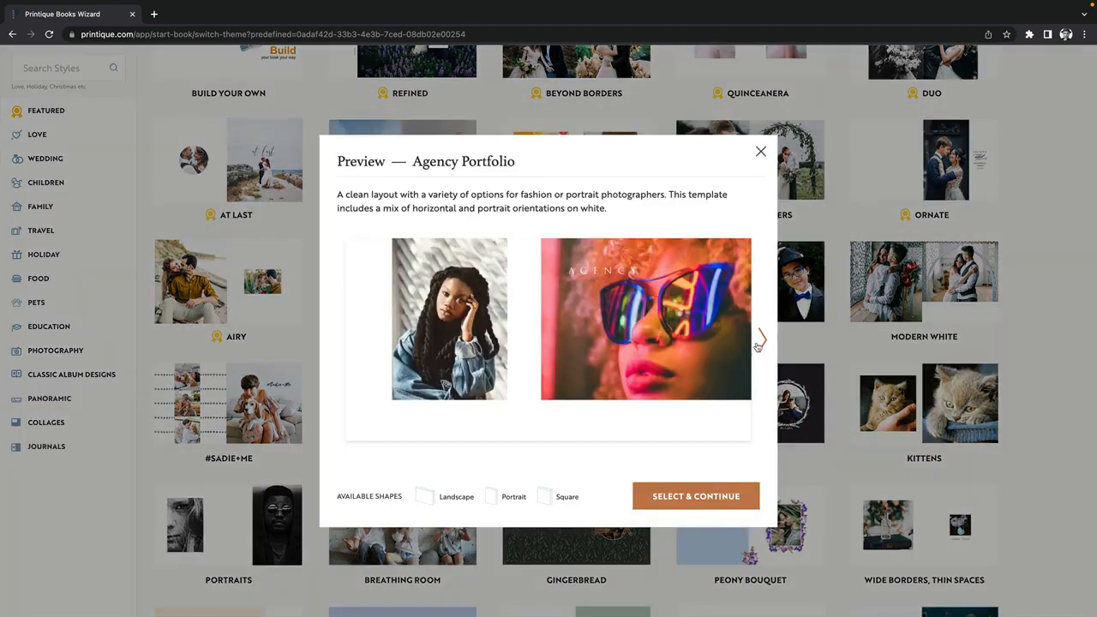
{"action": "left_click", "coordinate": [759, 345]}
{"action": "left_click", "coordinate": [759, 343]}
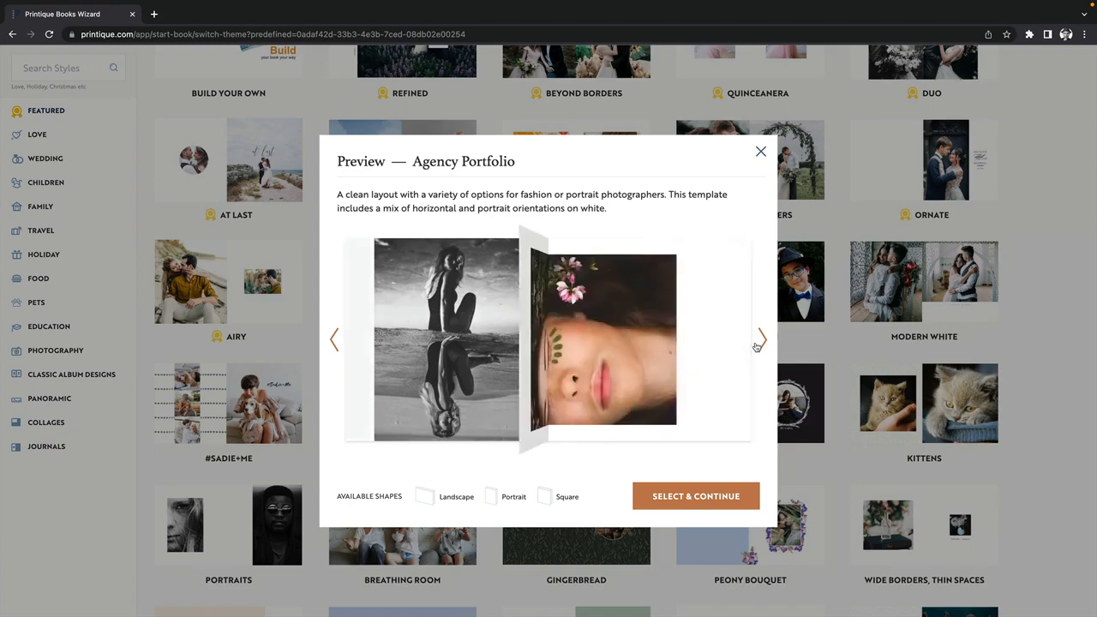
{"action": "left_click", "coordinate": [759, 343]}
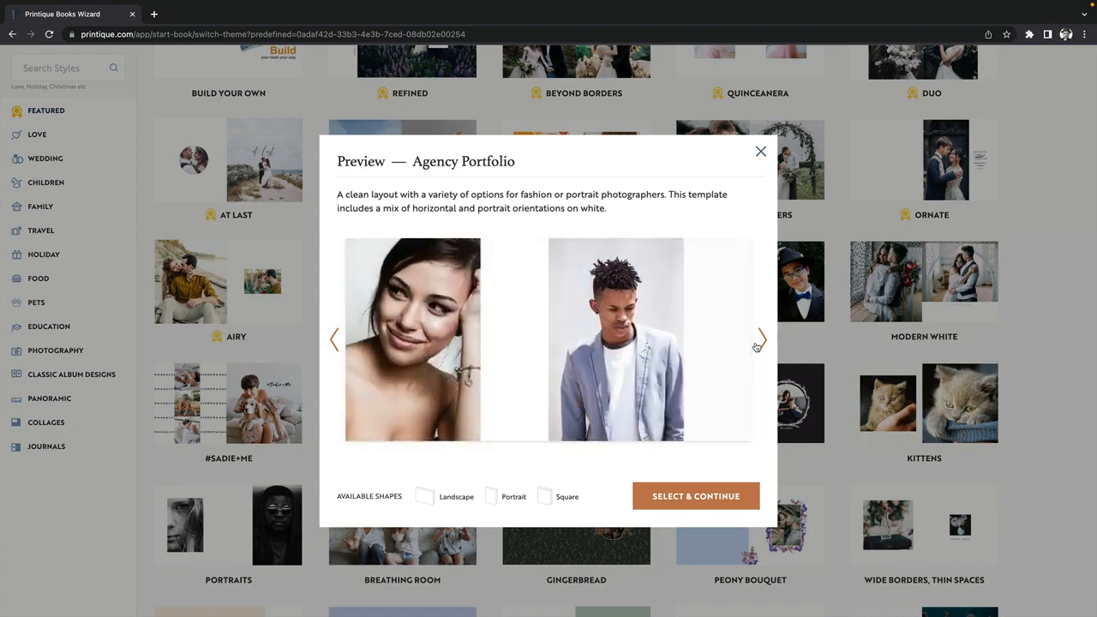
{"action": "left_click", "coordinate": [759, 343]}
{"action": "left_click", "coordinate": [759, 343]}
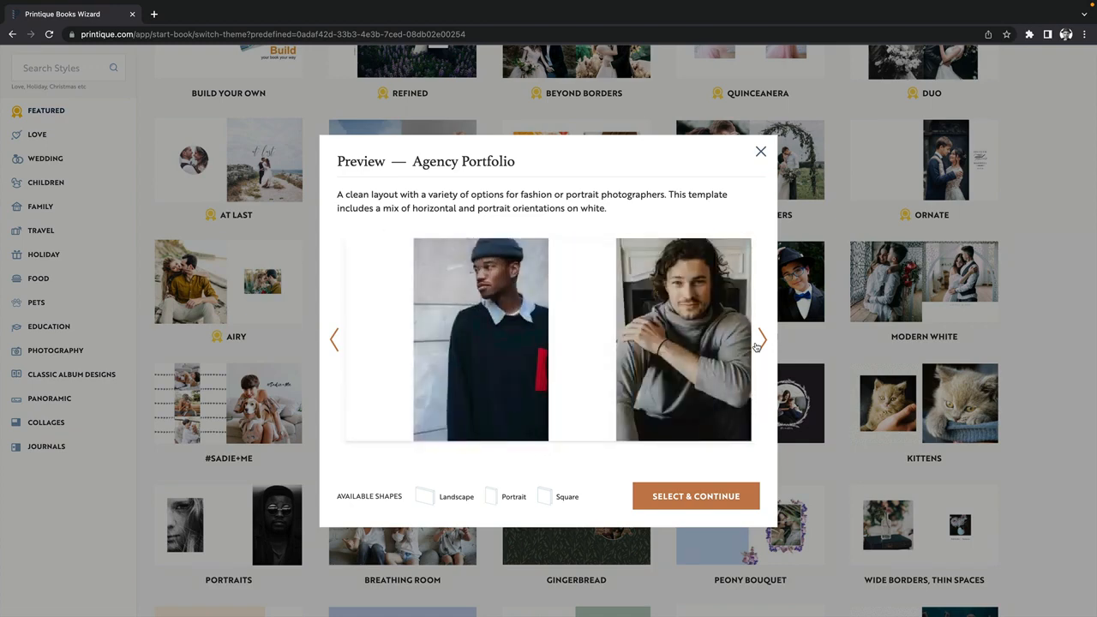
{"action": "left_click", "coordinate": [759, 344]}
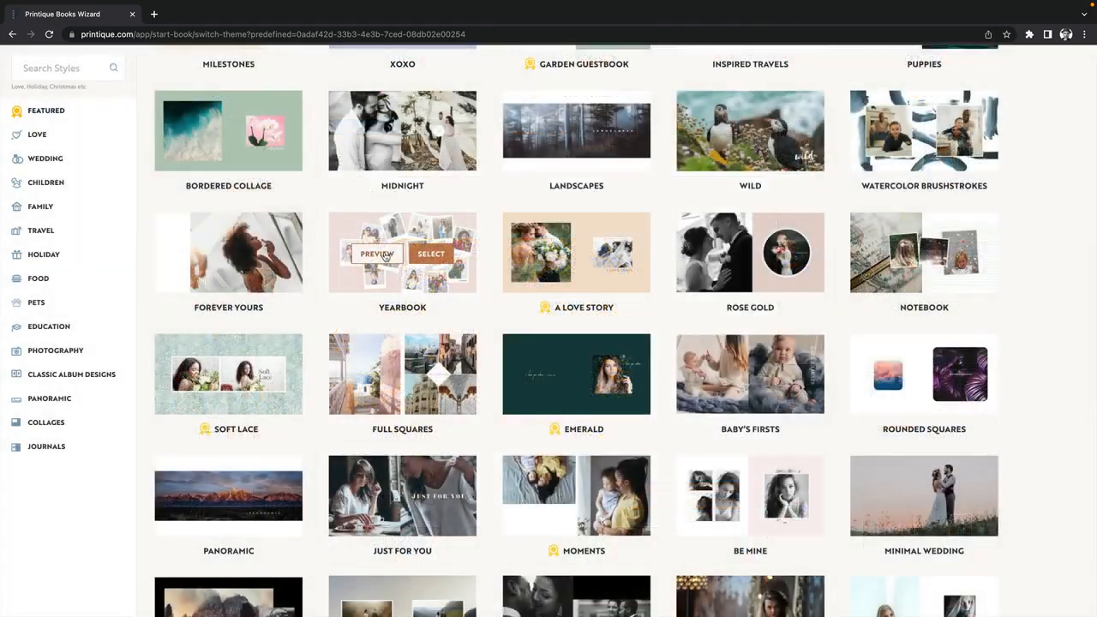
Step: Preview the sample spreads of the Yearbook book style
{"action": "left_click", "coordinate": [378, 255]}
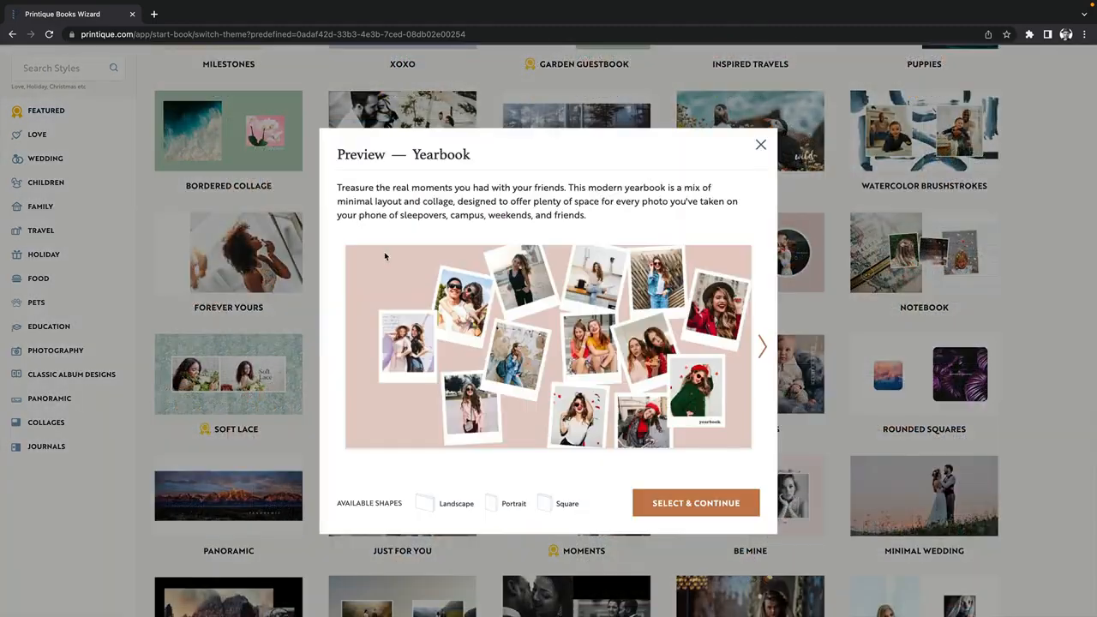
{"action": "left_click", "coordinate": [763, 348]}
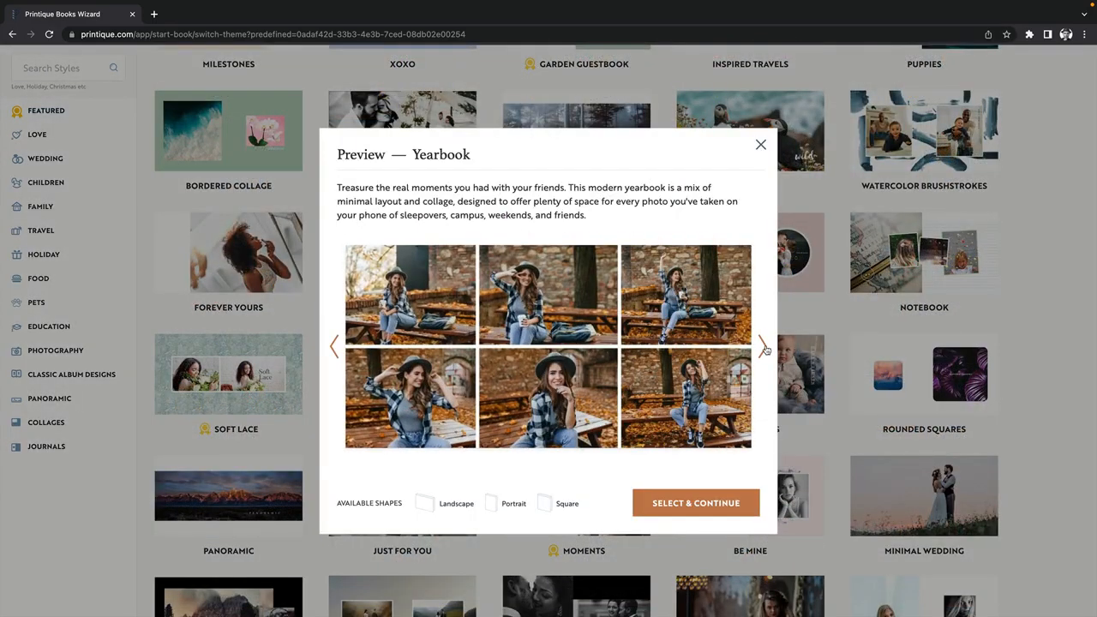
{"action": "left_click", "coordinate": [763, 347]}
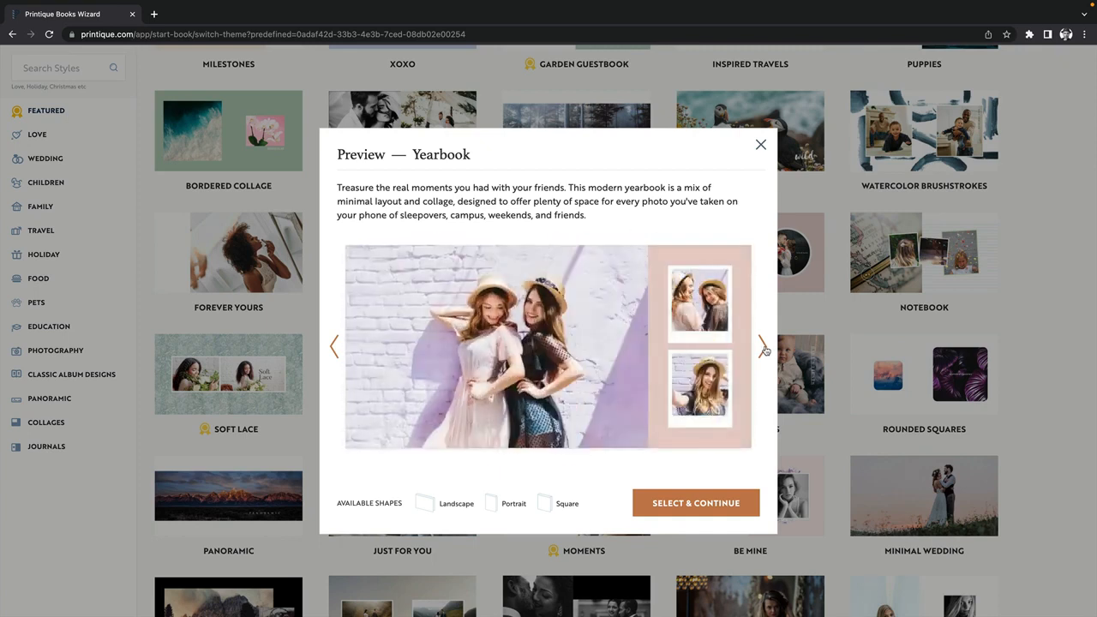
{"action": "left_click", "coordinate": [764, 347]}
{"action": "left_click", "coordinate": [763, 347]}
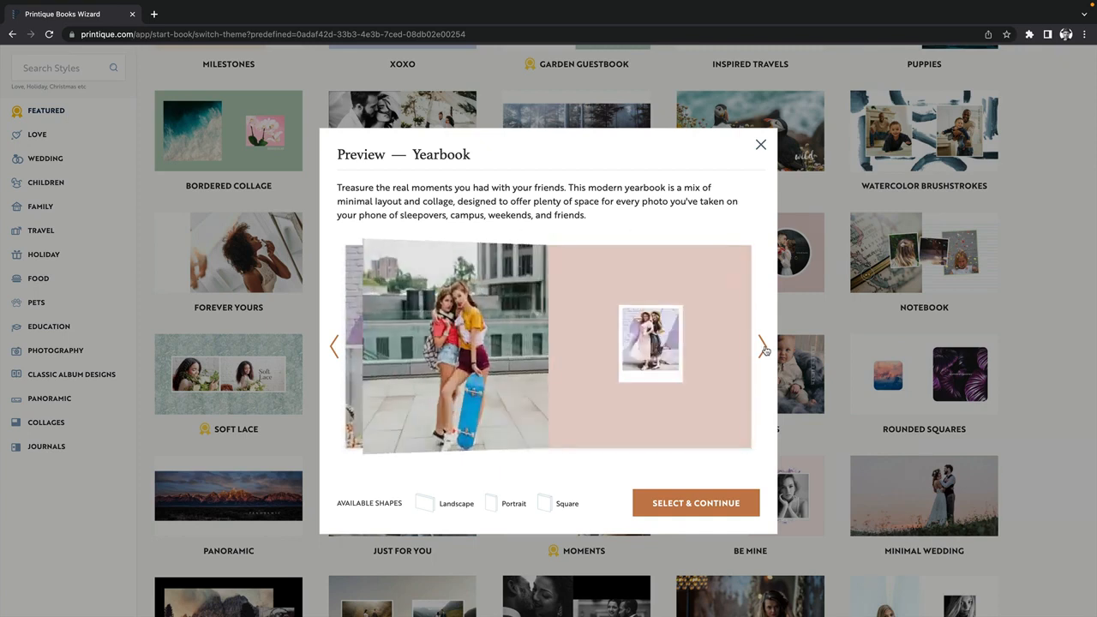
{"action": "left_click", "coordinate": [764, 347]}
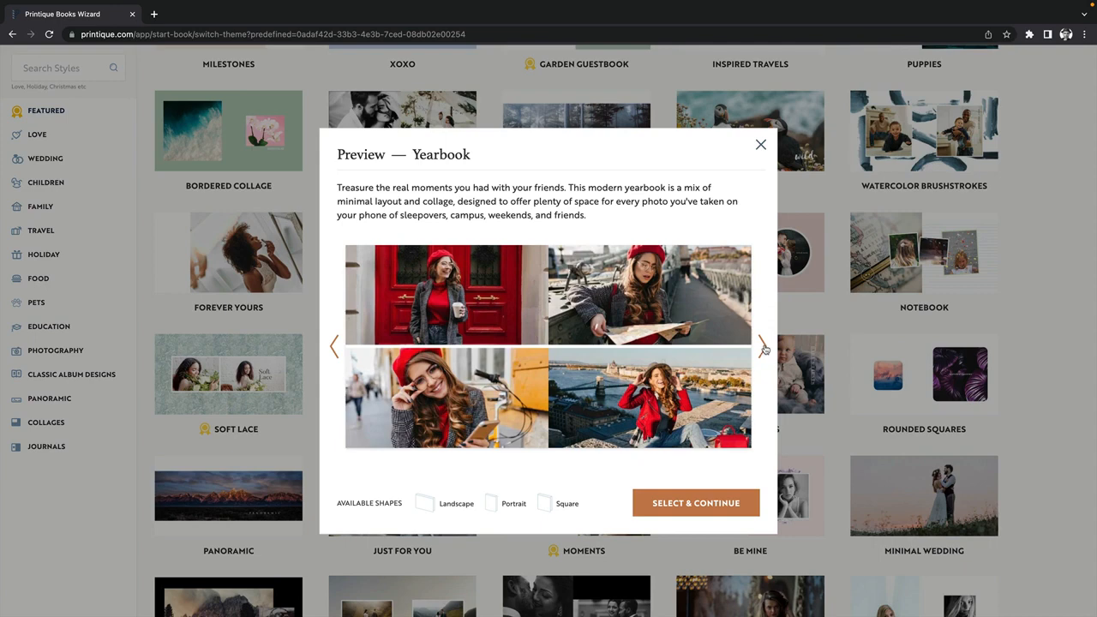
Step: Choose the Yearbook style, import the whole 2022 book gallery from Printique Galleries, and proceed to editing the book
{"action": "left_click", "coordinate": [730, 510]}
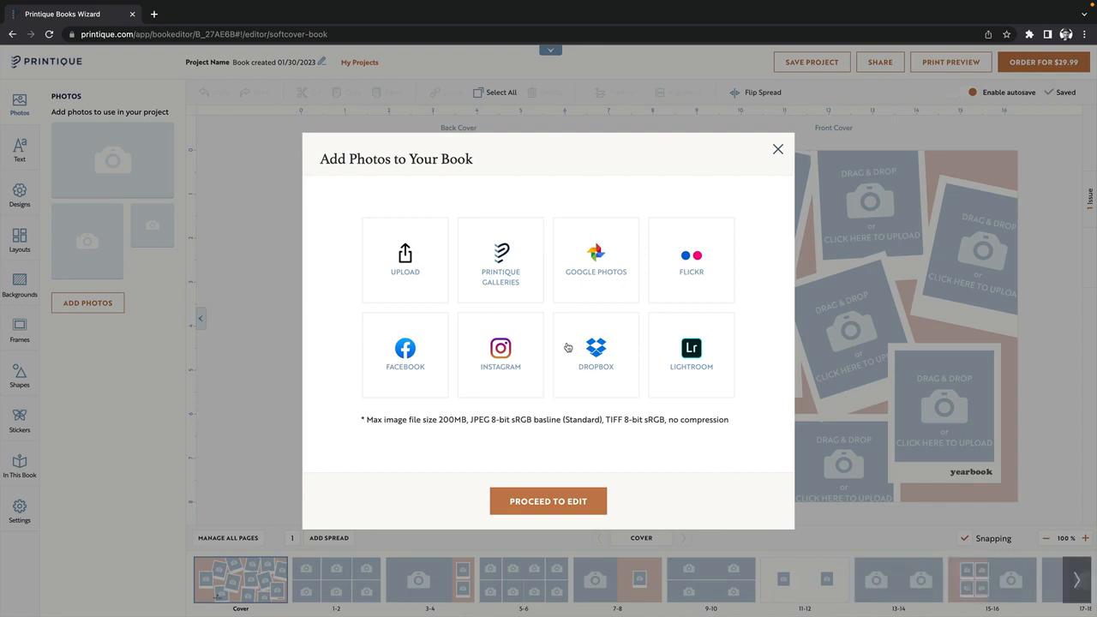
{"action": "left_click", "coordinate": [501, 275]}
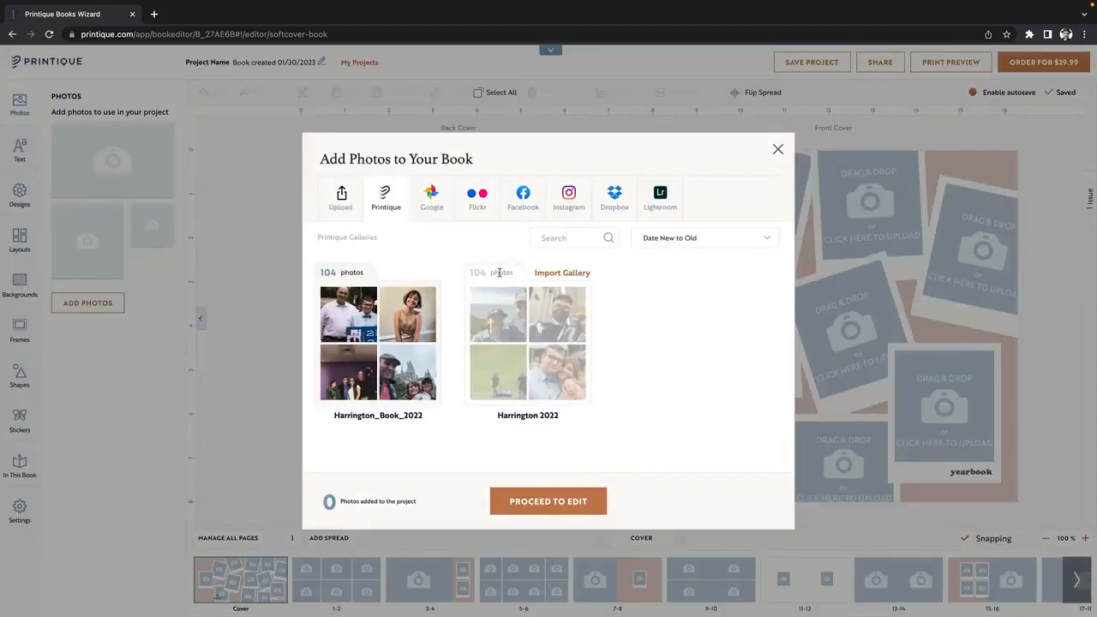
{"action": "mouse_move", "coordinate": [395, 285]}
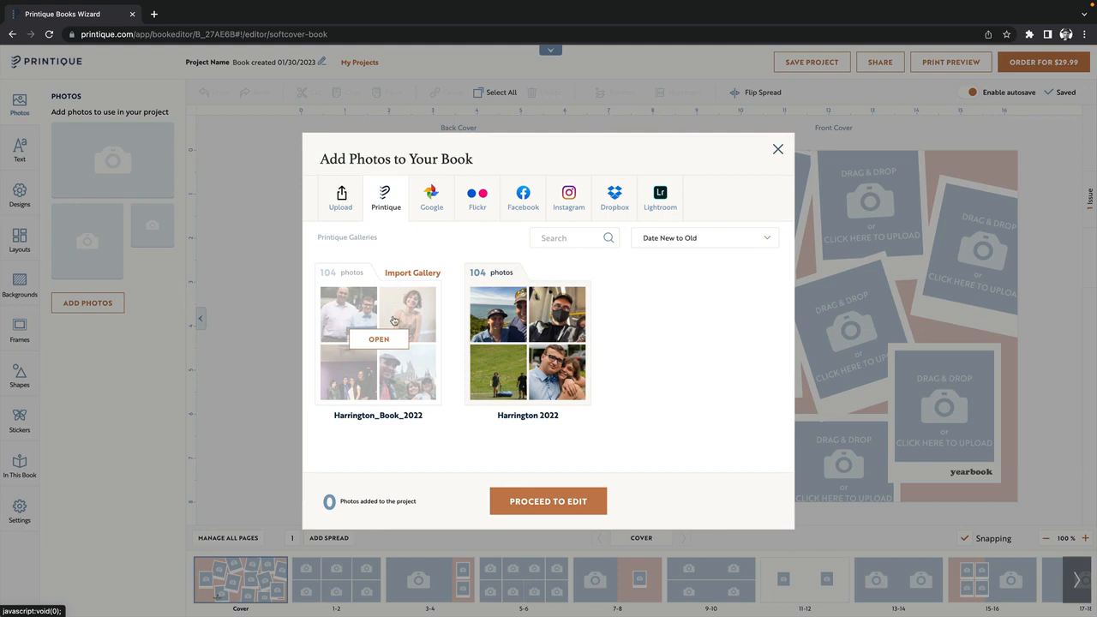
{"action": "left_click", "coordinate": [412, 274]}
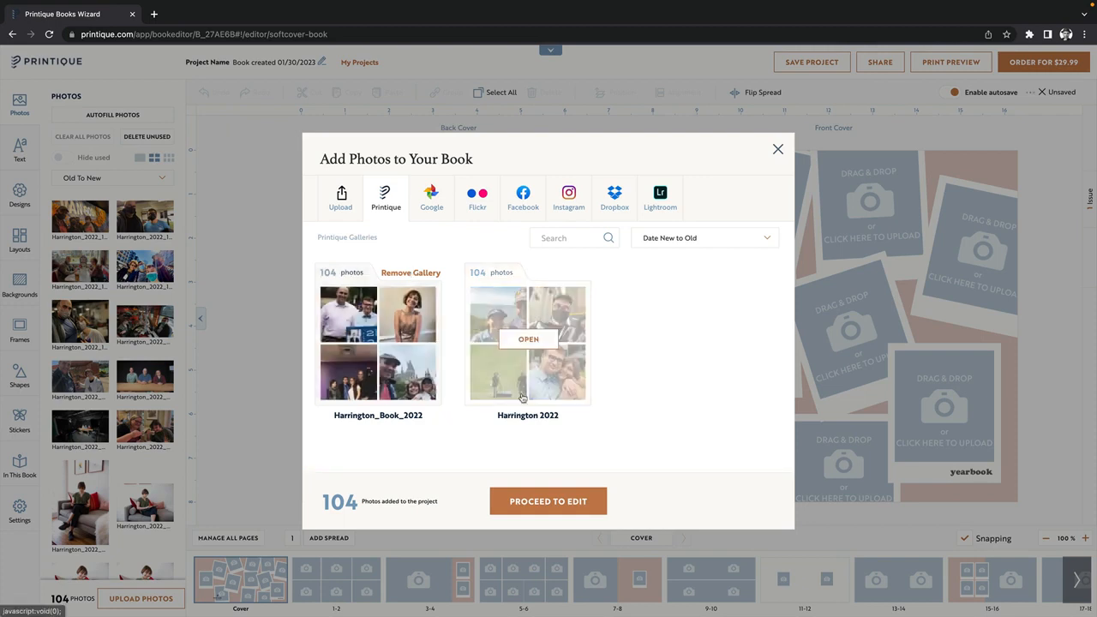
{"action": "left_click", "coordinate": [553, 509]}
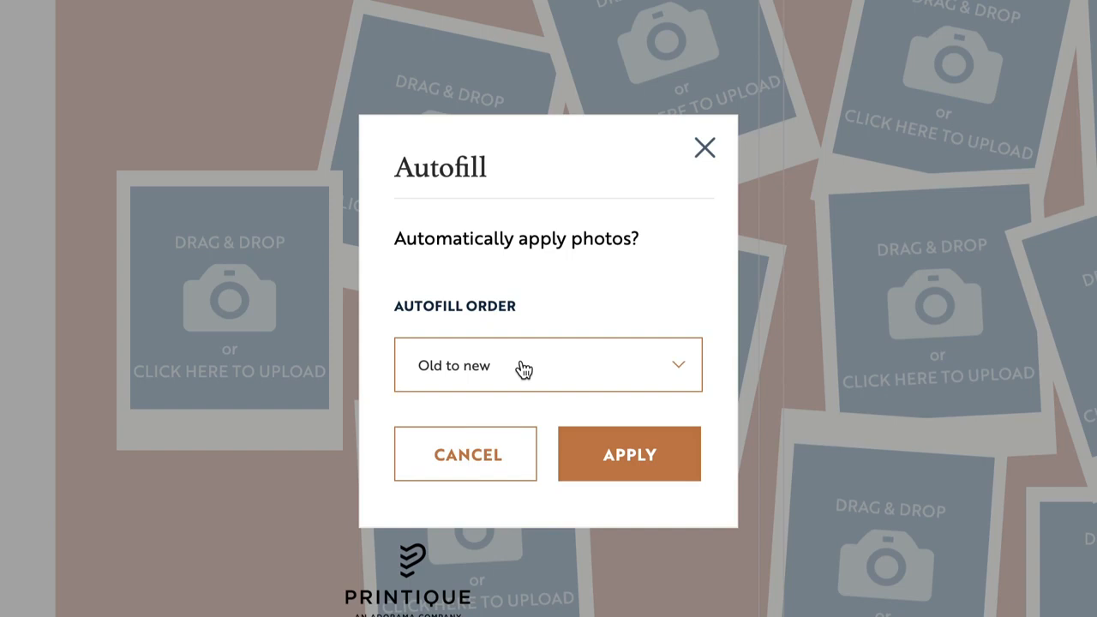
Step: Check the autofill order options, decline automatic photo filling, and set the photo list to Custom Sorting
{"action": "left_click", "coordinate": [524, 369]}
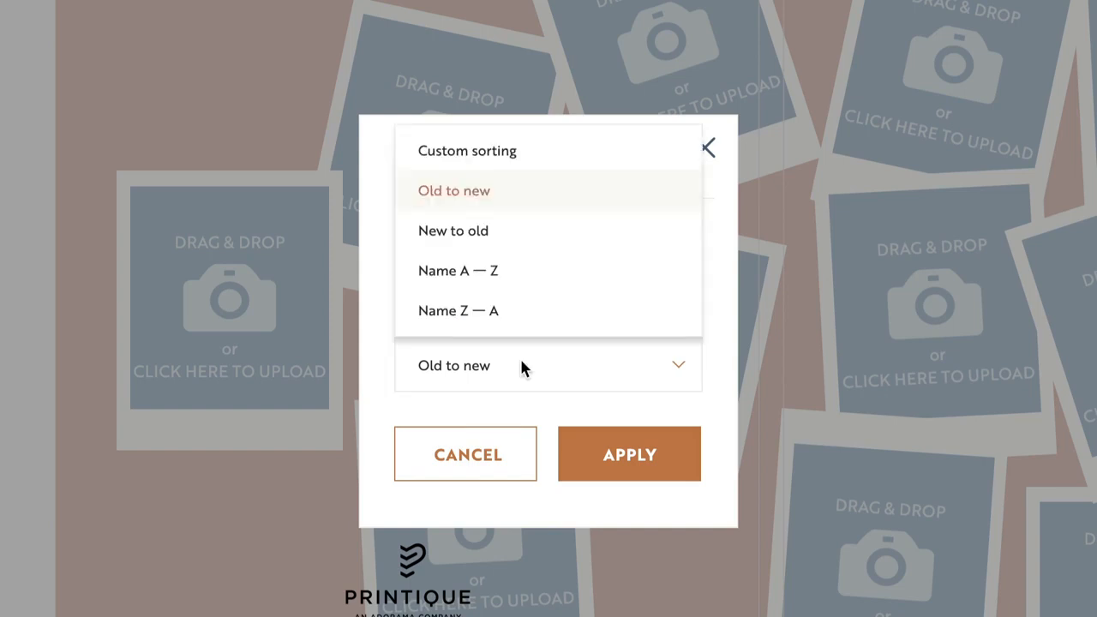
{"action": "left_click", "coordinate": [598, 384]}
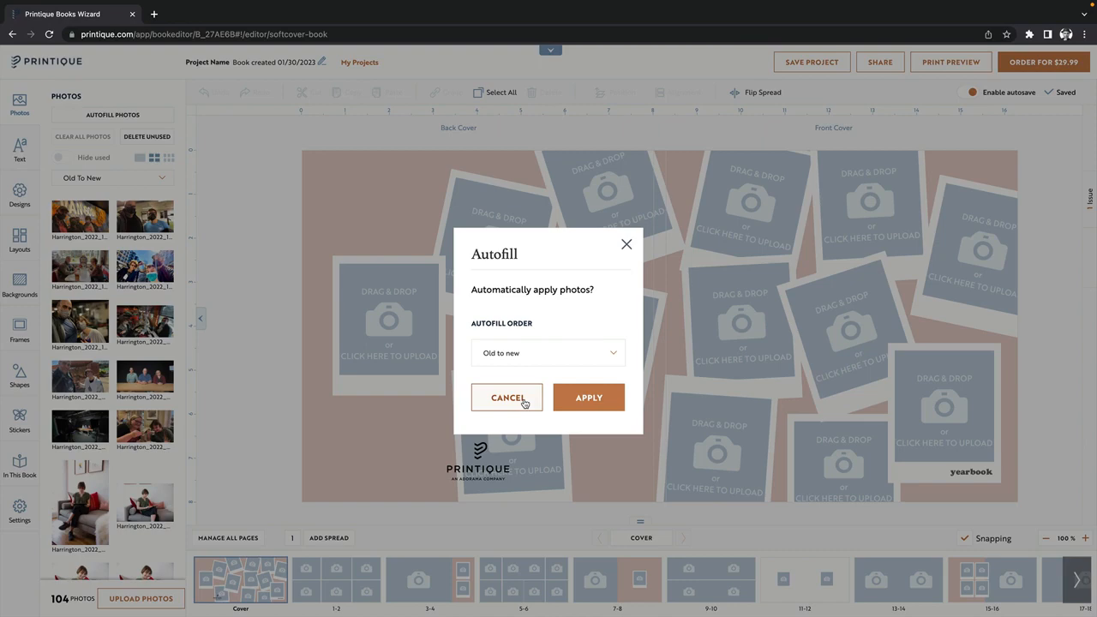
{"action": "left_click", "coordinate": [525, 399]}
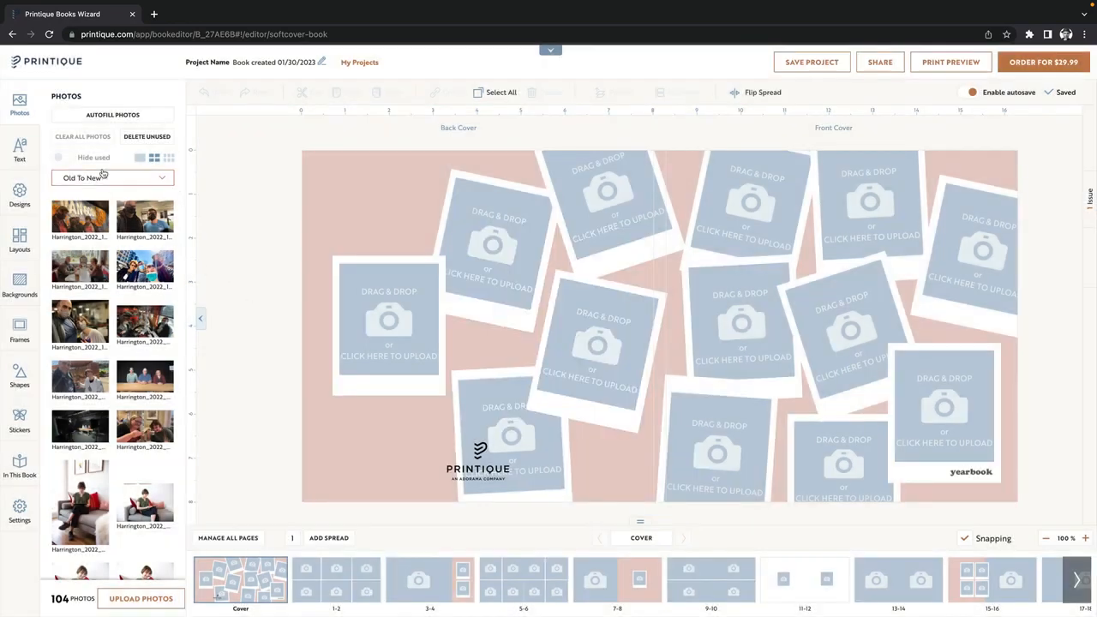
{"action": "left_click", "coordinate": [103, 176]}
{"action": "left_click", "coordinate": [97, 202]}
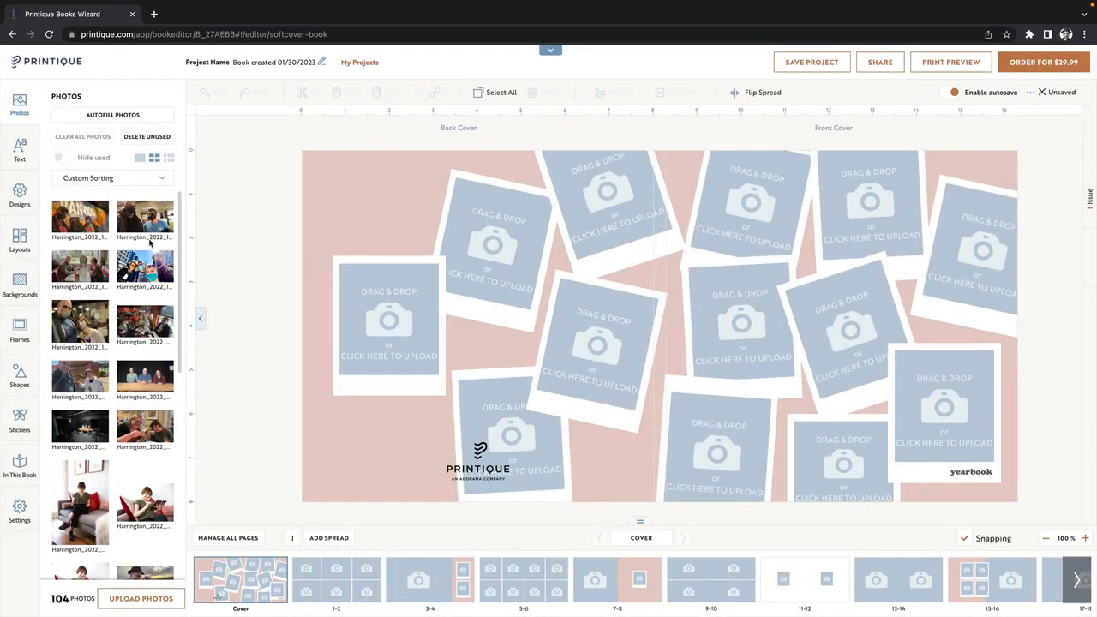
Step: Look through the imported photos down to the theme park trip pictures near the end of the list
{"action": "scroll", "coordinate": [142, 258], "scroll_direction": "down", "scroll_amount": 3}
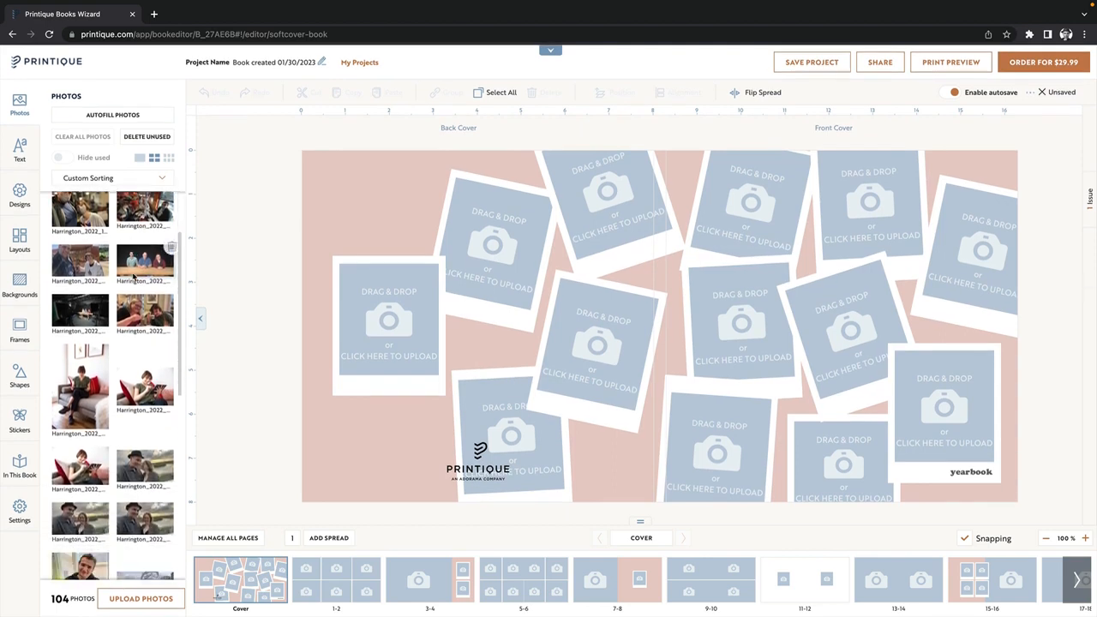
{"action": "scroll", "coordinate": [132, 276], "scroll_direction": "down", "scroll_amount": 8}
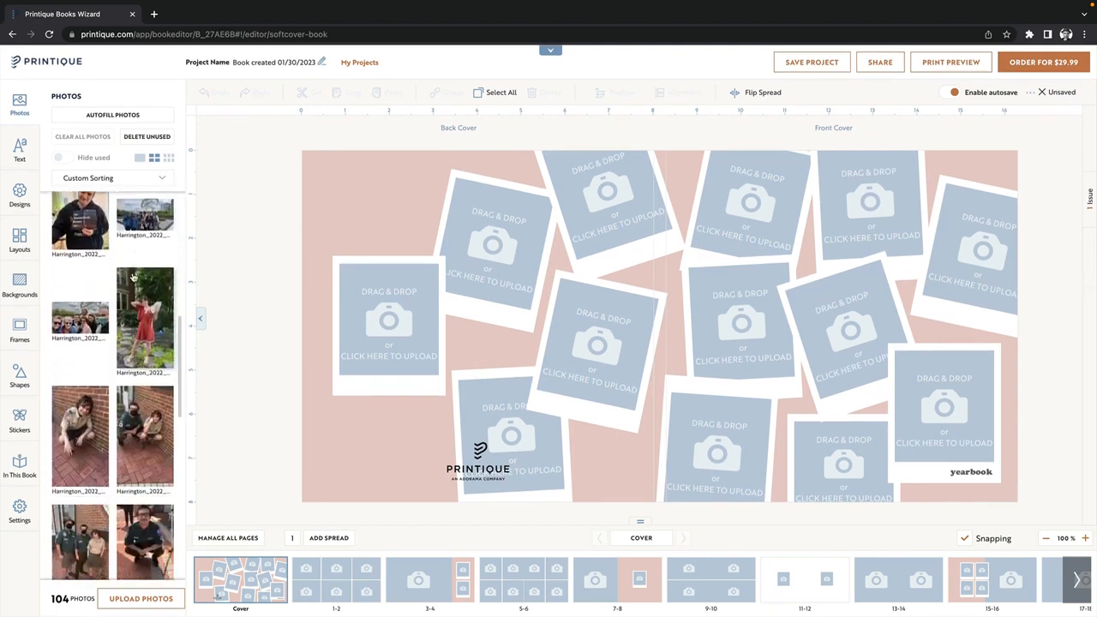
{"action": "scroll", "coordinate": [133, 276], "scroll_direction": "down", "scroll_amount": 8}
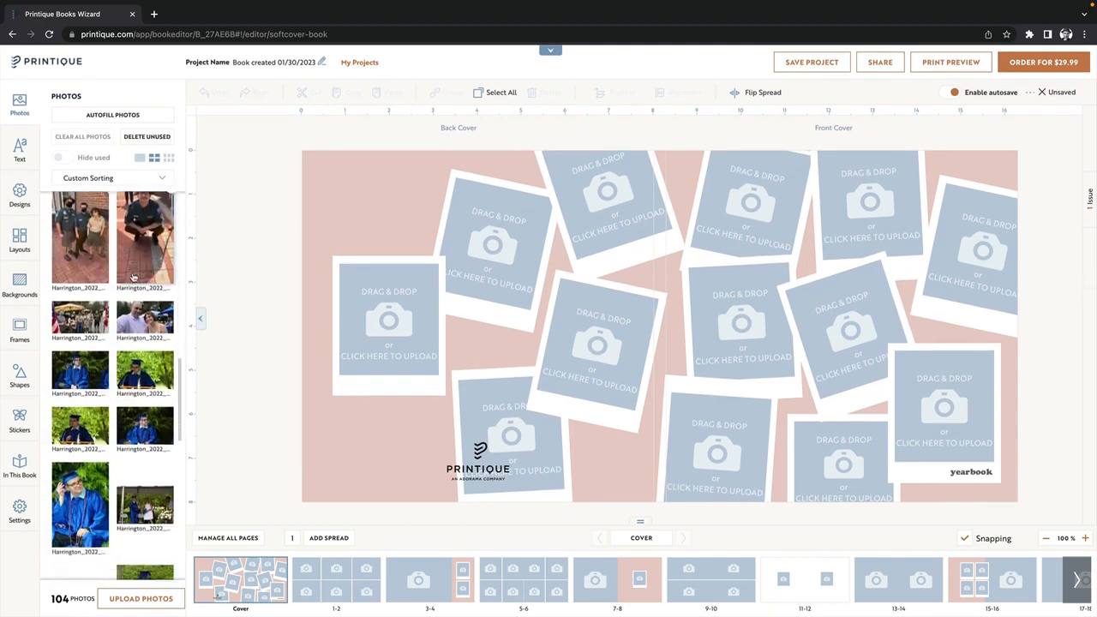
{"action": "scroll", "coordinate": [133, 276], "scroll_direction": "down", "scroll_amount": 8}
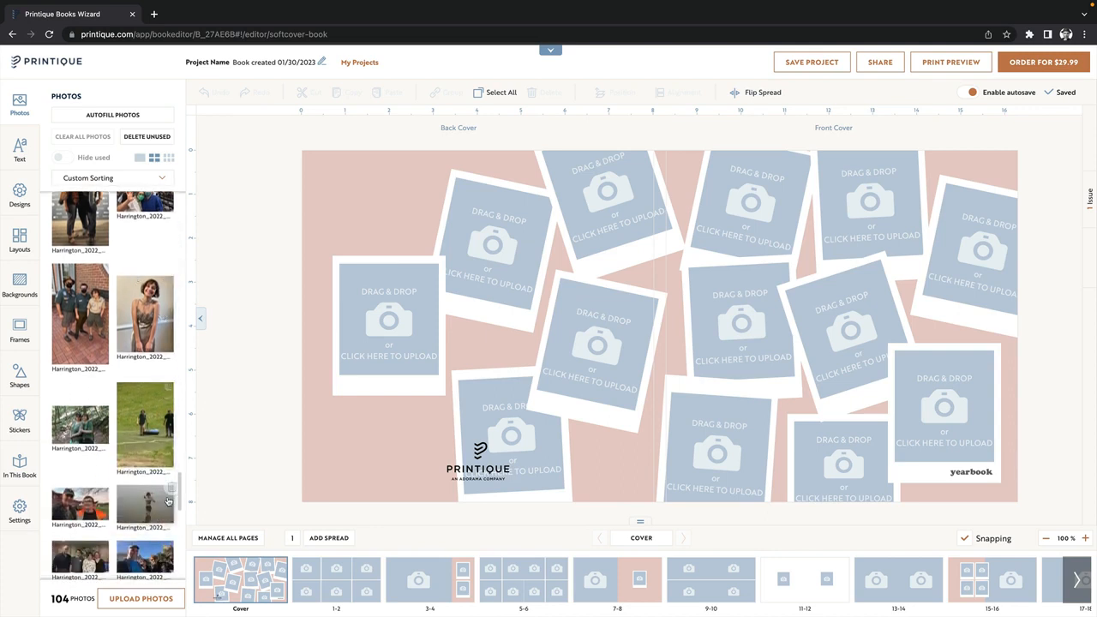
{"action": "mouse_move", "coordinate": [151, 513]}
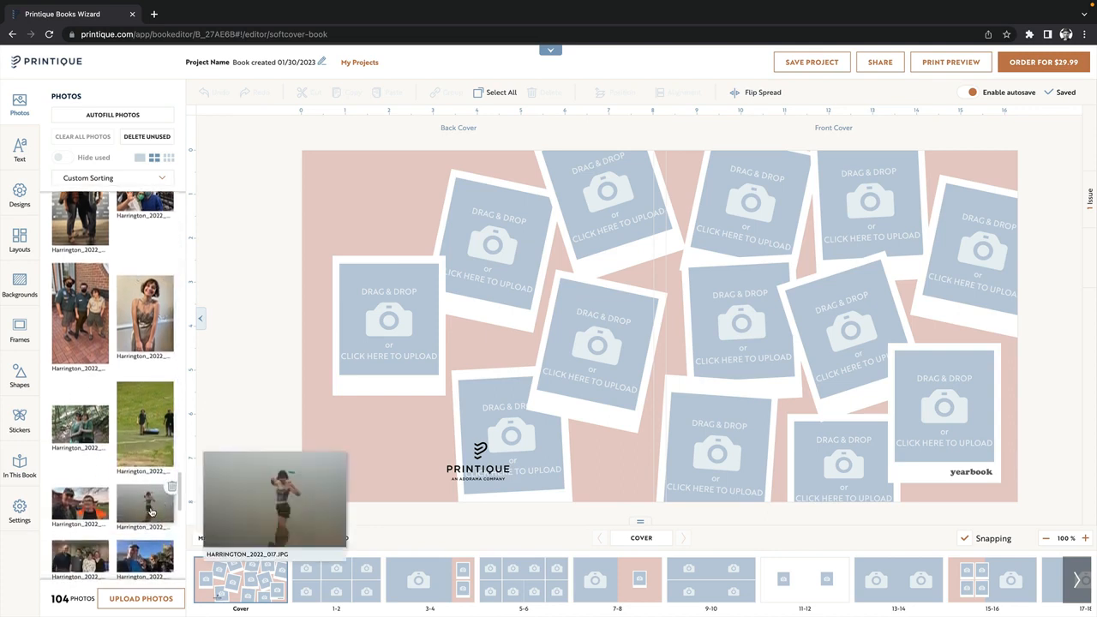
{"action": "scroll", "coordinate": [150, 511], "scroll_direction": "down", "scroll_amount": 1}
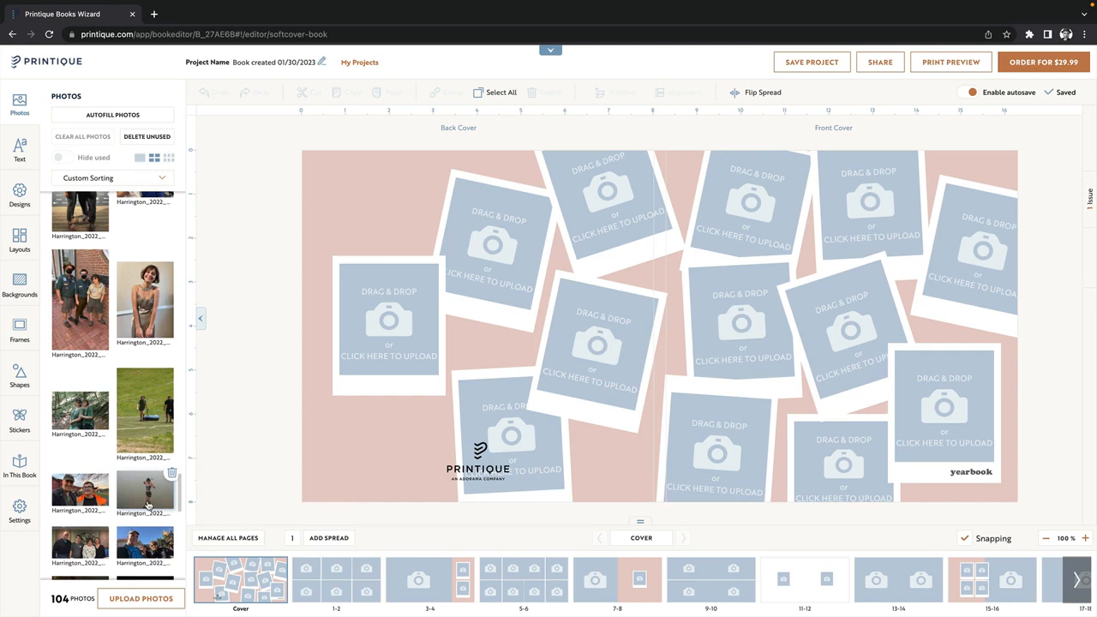
{"action": "scroll", "coordinate": [148, 506], "scroll_direction": "down", "scroll_amount": 5}
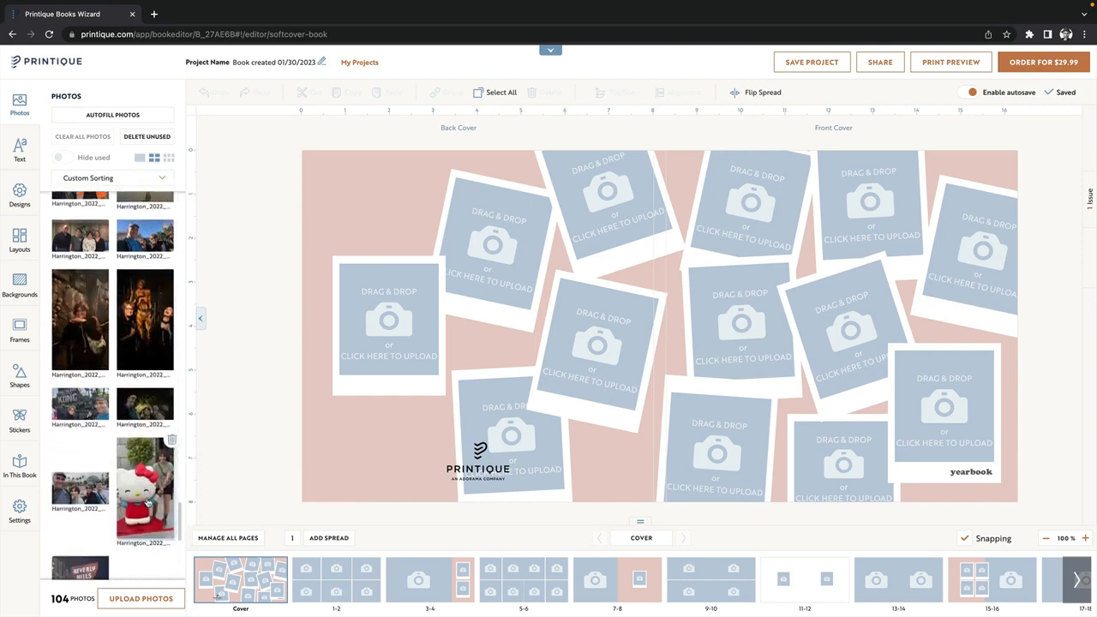
{"action": "scroll", "coordinate": [147, 504], "scroll_direction": "down", "scroll_amount": 2}
{"action": "mouse_move", "coordinate": [121, 460]}
{"action": "scroll", "coordinate": [121, 461], "scroll_direction": "down", "scroll_amount": 4}
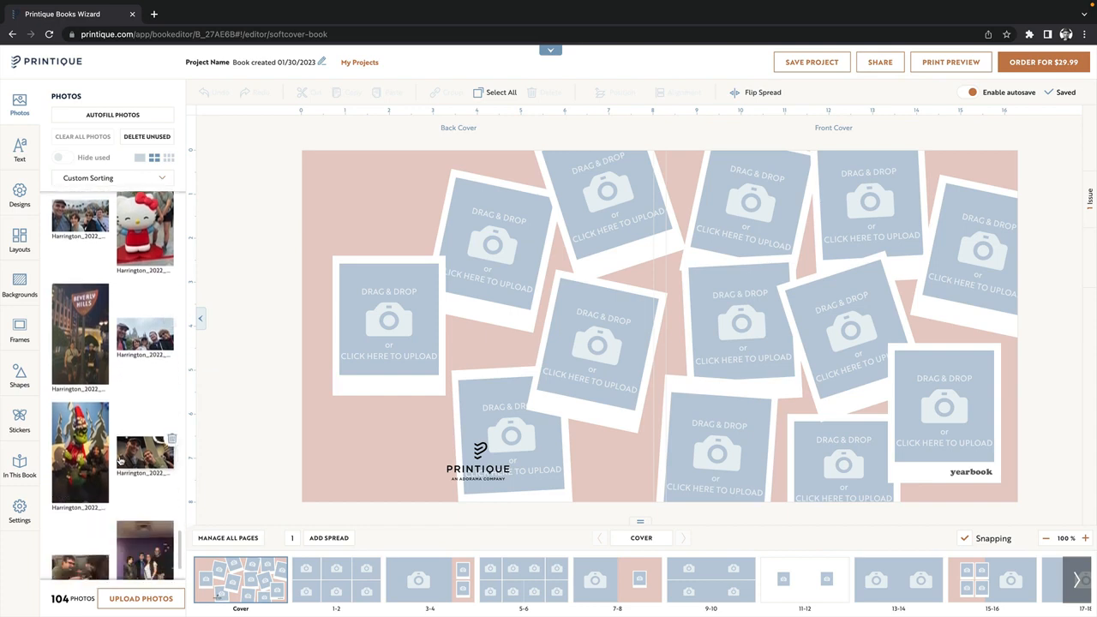
{"action": "scroll", "coordinate": [121, 460], "scroll_direction": "down", "scroll_amount": 2}
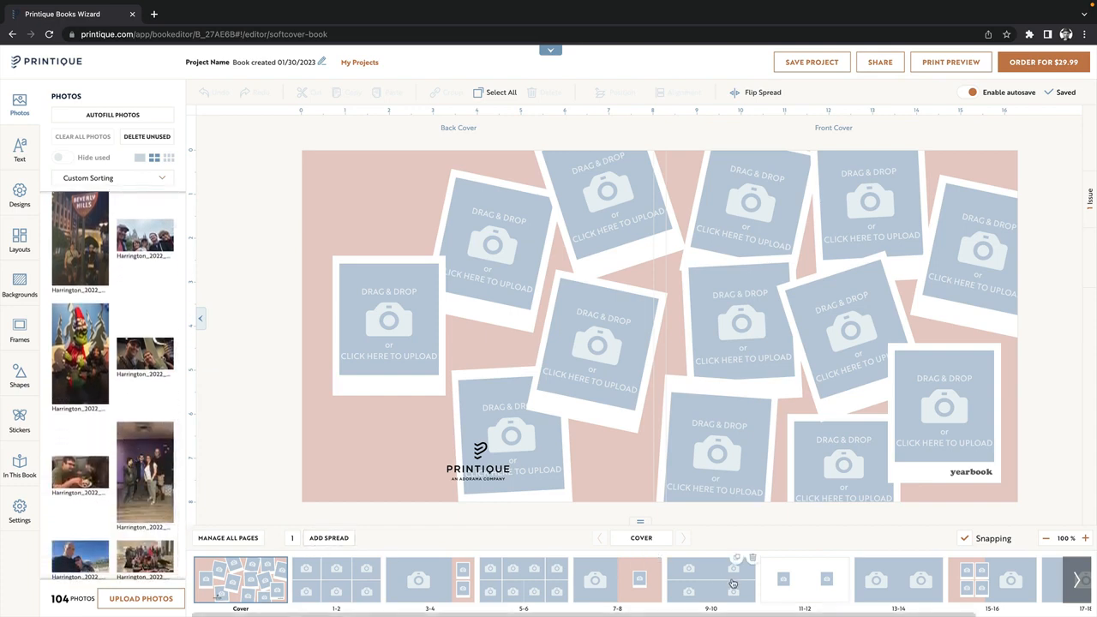
Step: Open the pages 17-18 spread and apply a four-photo layout to page 18 and a one-photo landscape layout to page 17
{"action": "scroll", "coordinate": [760, 591], "scroll_direction": "right", "scroll_amount": 3}
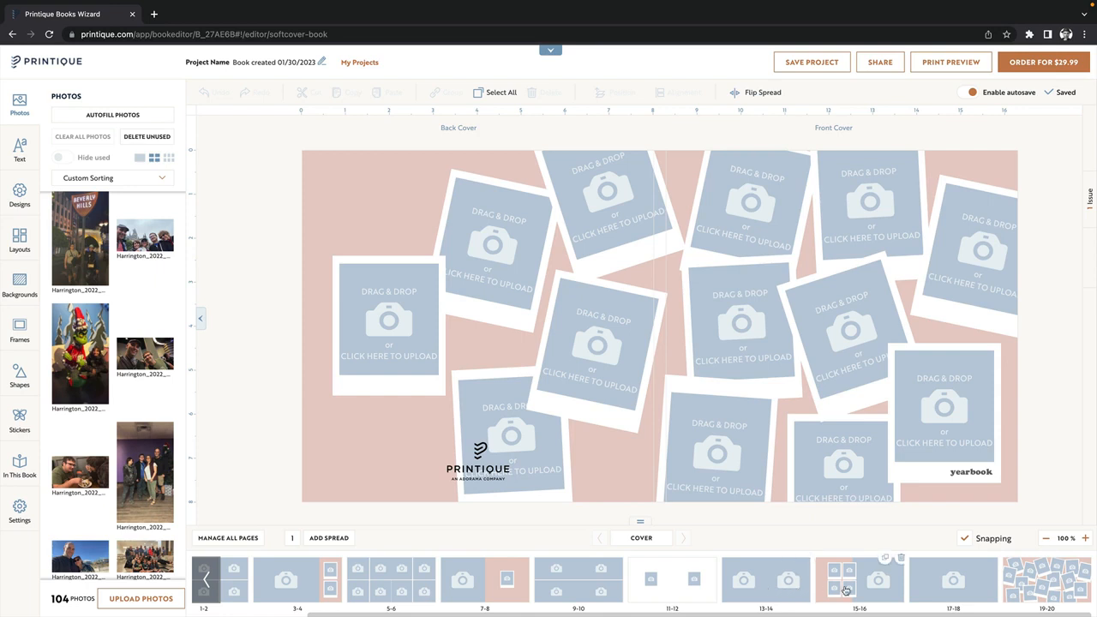
{"action": "left_click", "coordinate": [935, 582]}
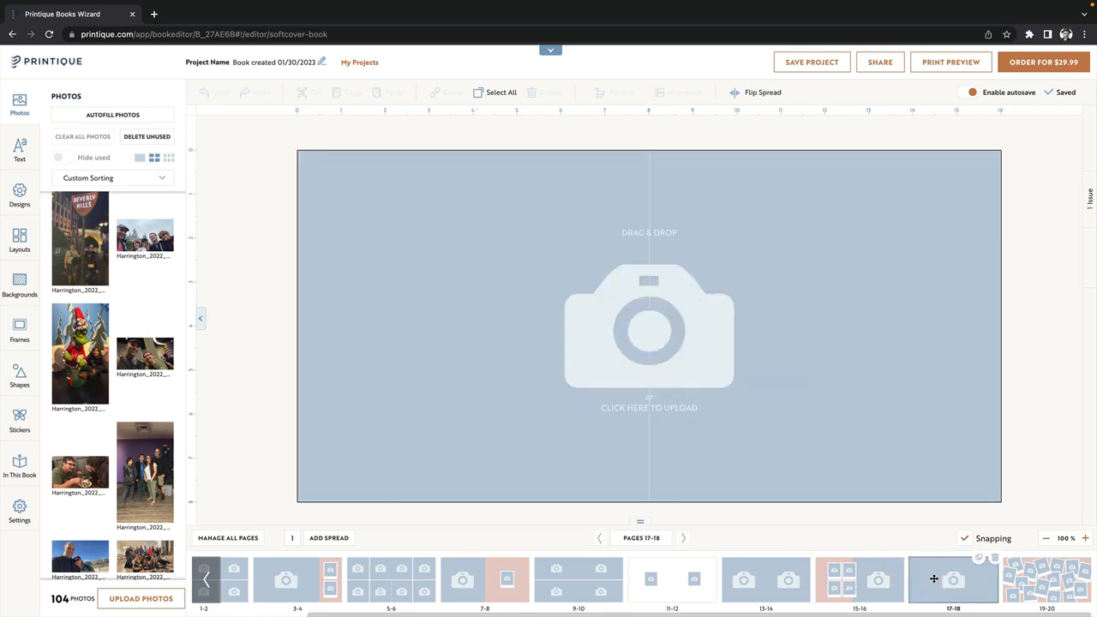
{"action": "left_click", "coordinate": [8, 243]}
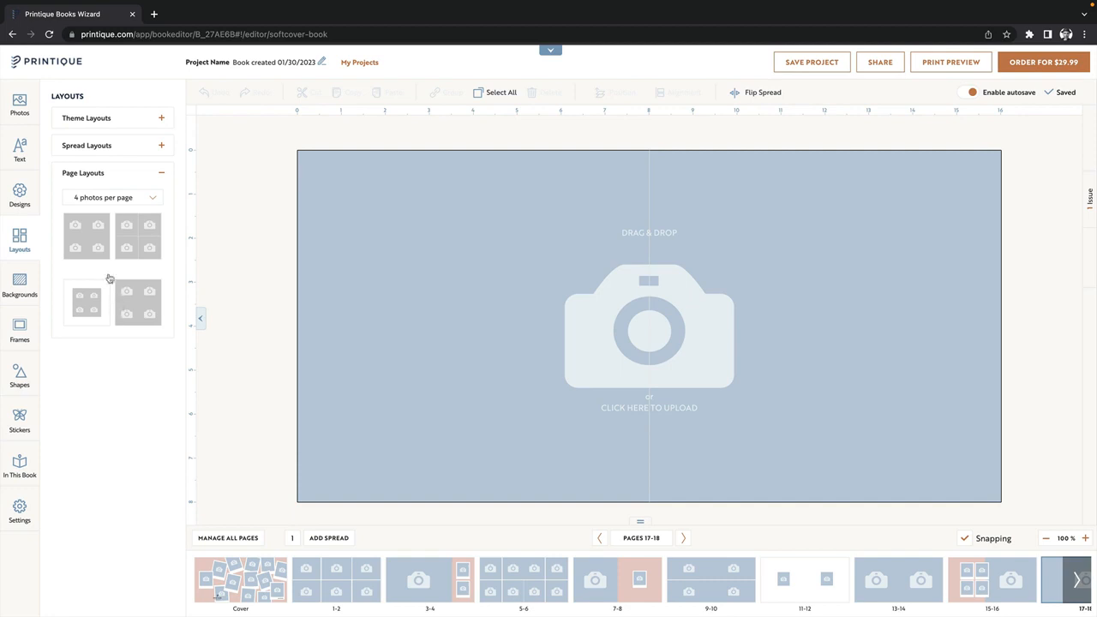
{"action": "left_click_drag", "start_coordinate": [86, 248], "coordinate": [744, 306]}
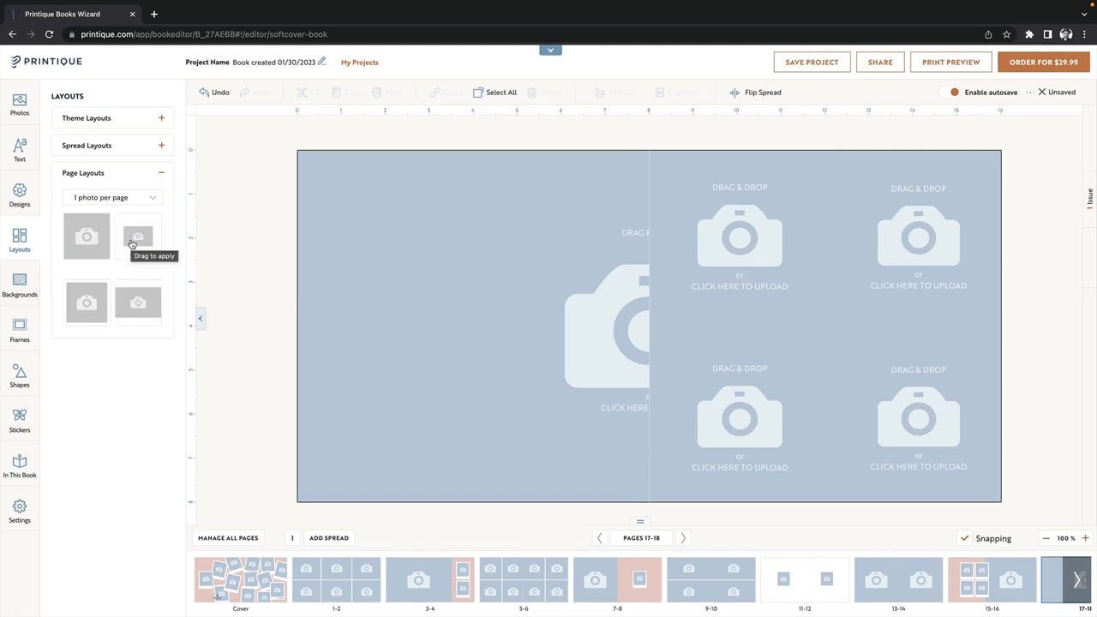
{"action": "left_click_drag", "start_coordinate": [137, 302], "coordinate": [517, 319]}
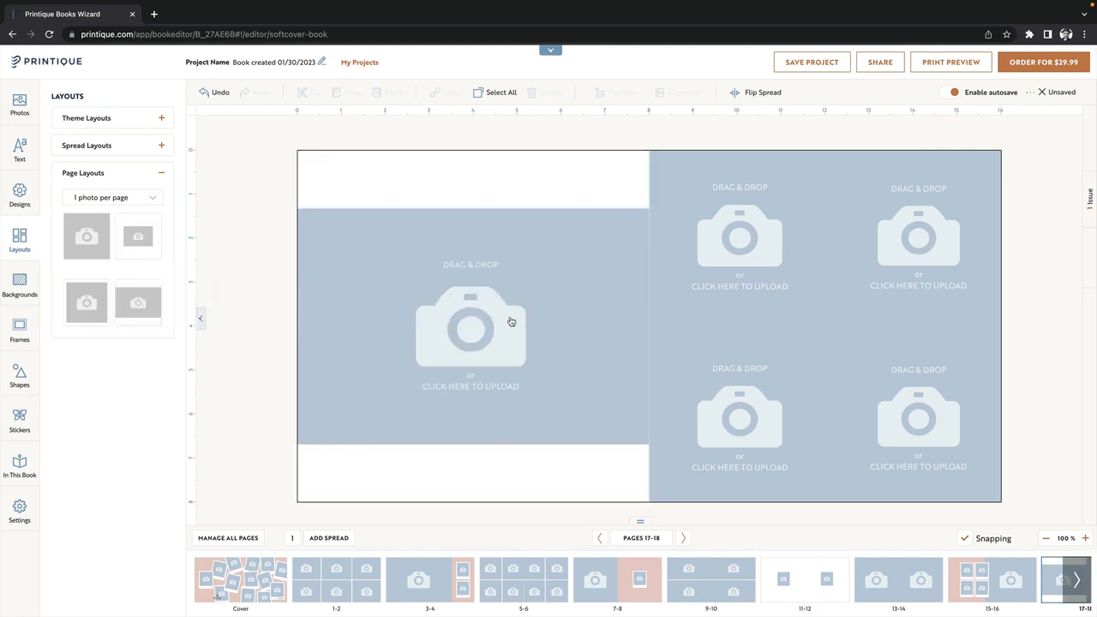
Step: Place the group selfie in front of the castle into the photo frame on page 17
{"action": "left_click", "coordinate": [19, 103]}
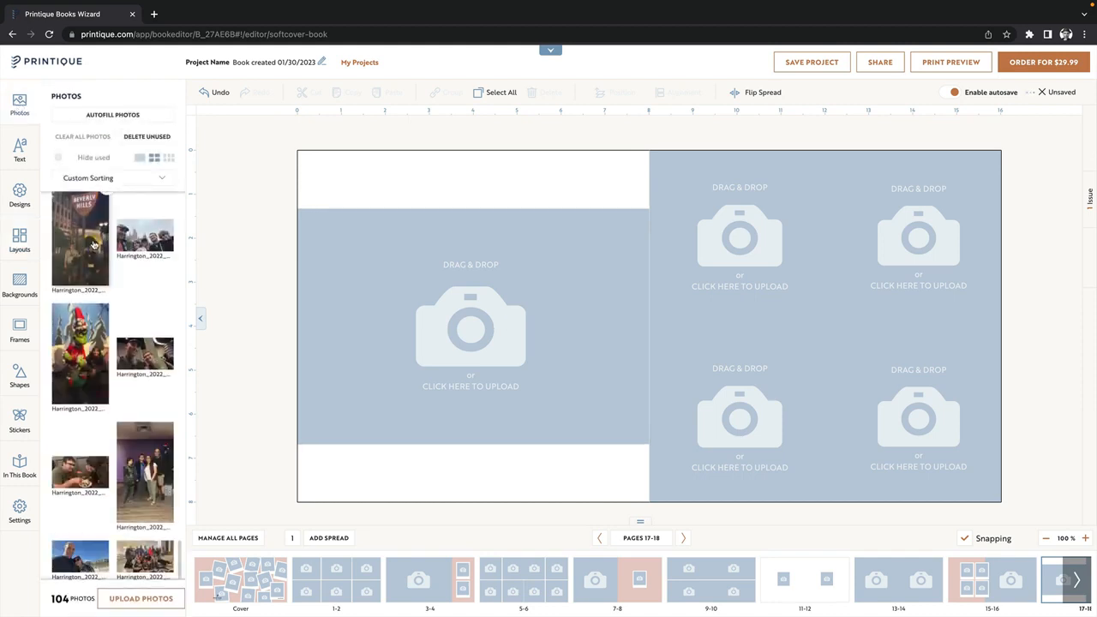
{"action": "mouse_move", "coordinate": [94, 245]}
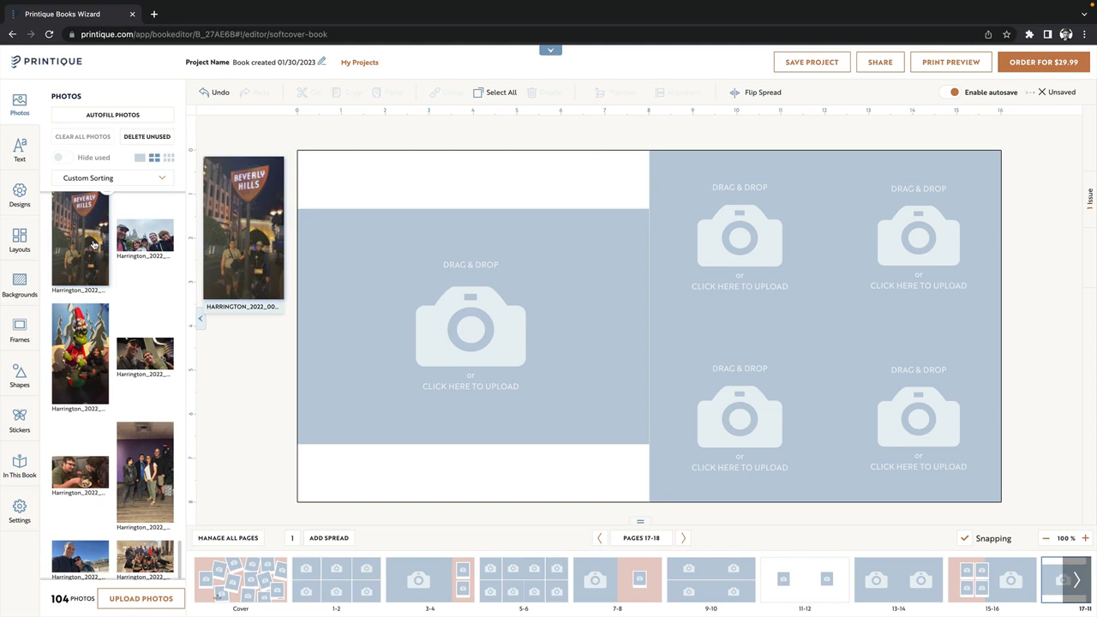
{"action": "scroll", "coordinate": [145, 330], "scroll_direction": "up", "scroll_amount": 2}
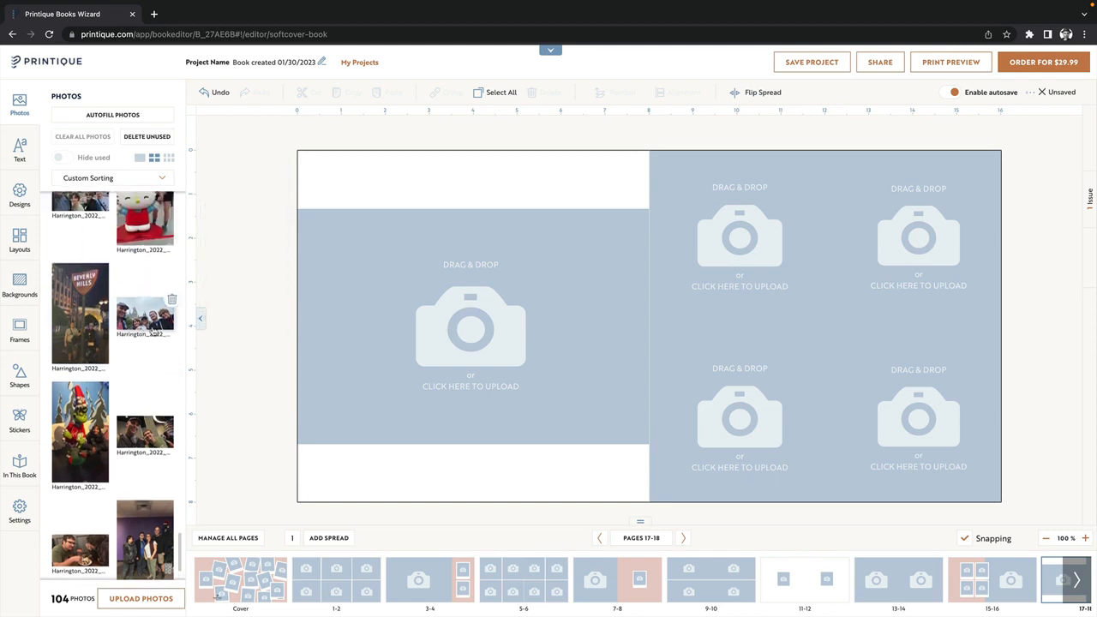
{"action": "left_click_drag", "start_coordinate": [145, 315], "coordinate": [506, 333]}
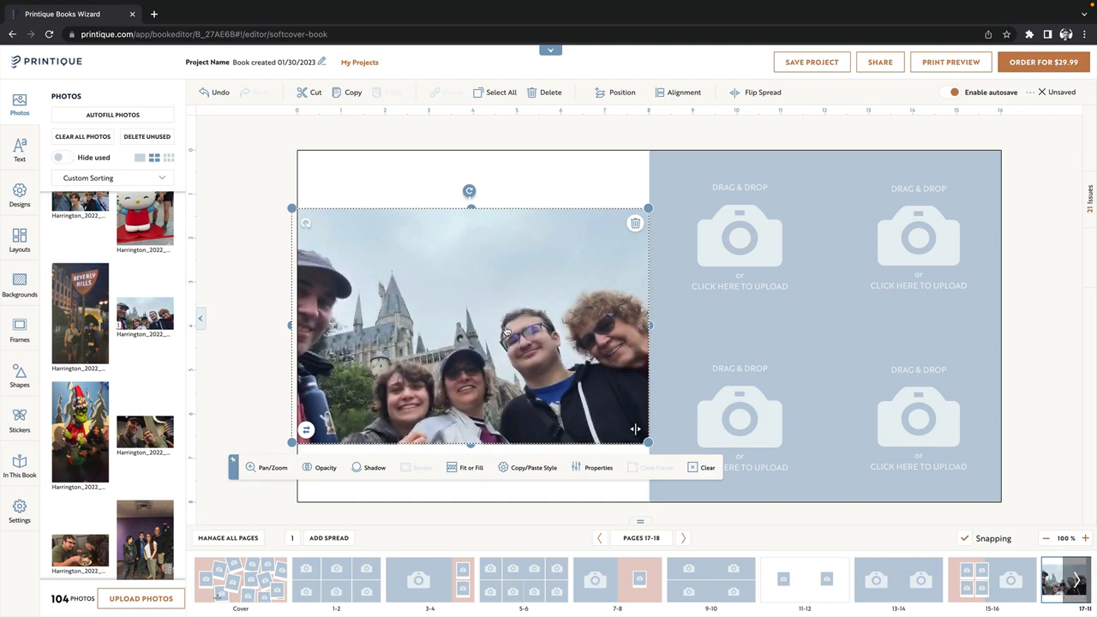
Step: Try shifting the castle photo on page 17, put it back, and apply Fit to Page to it
{"action": "left_click_drag", "start_coordinate": [501, 332], "coordinate": [508, 332]}
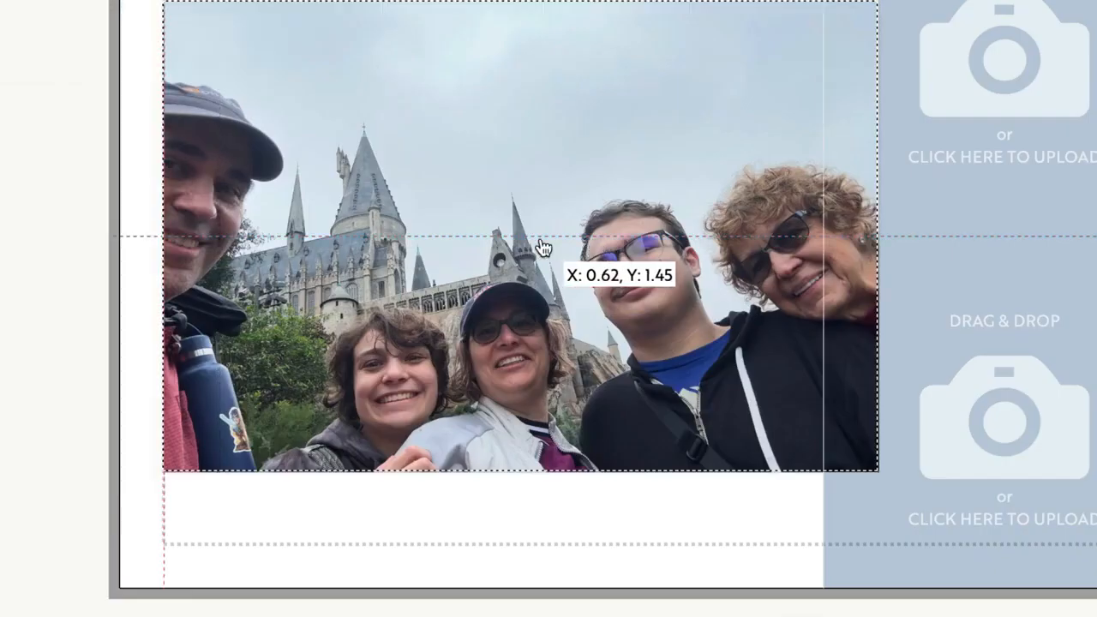
{"action": "left_click_drag", "start_coordinate": [542, 247], "coordinate": [529, 248]}
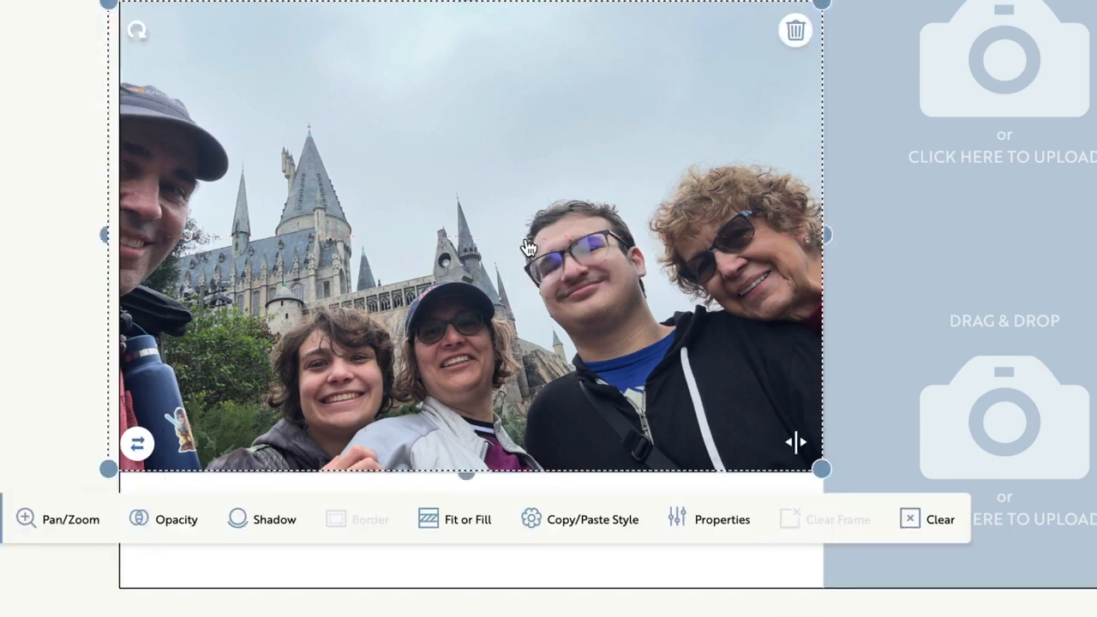
{"action": "left_click", "coordinate": [454, 521]}
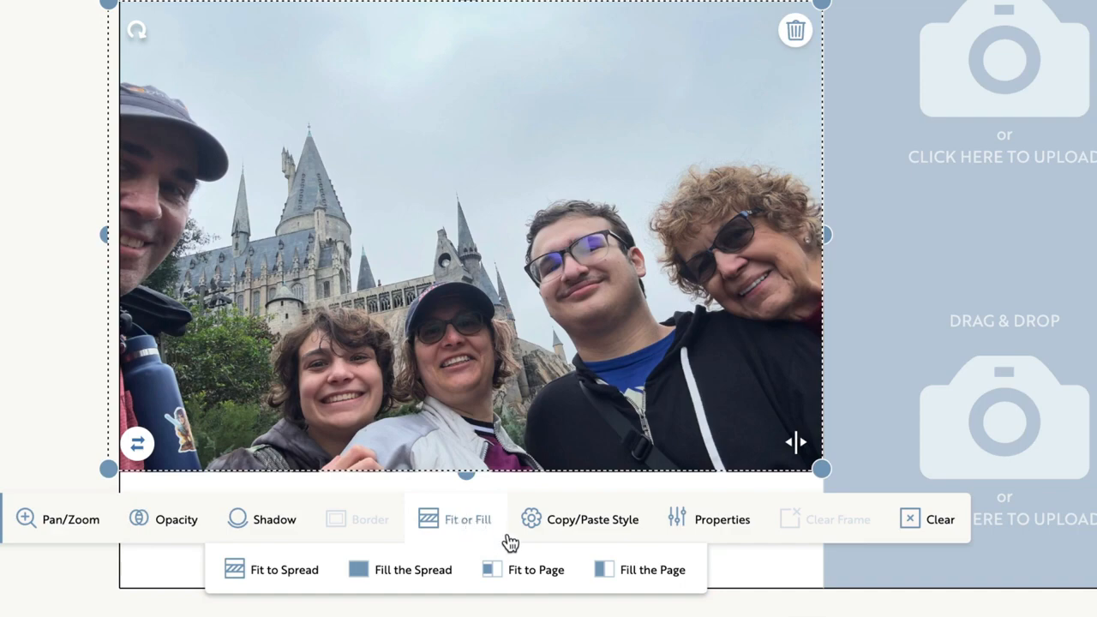
{"action": "left_click", "coordinate": [537, 572]}
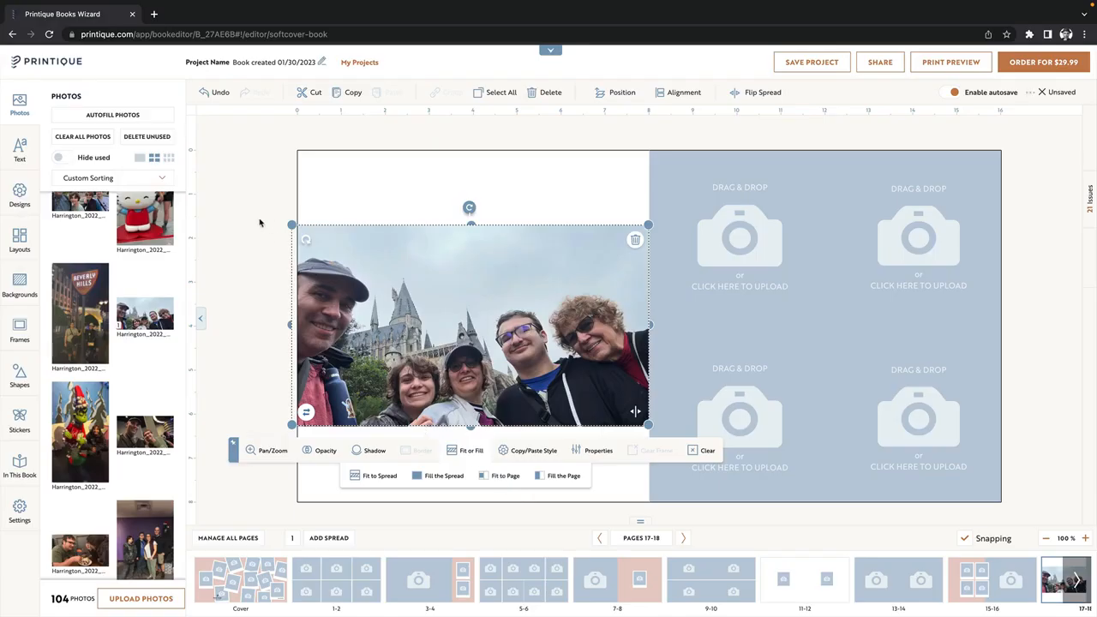
{"action": "left_click", "coordinate": [260, 223]}
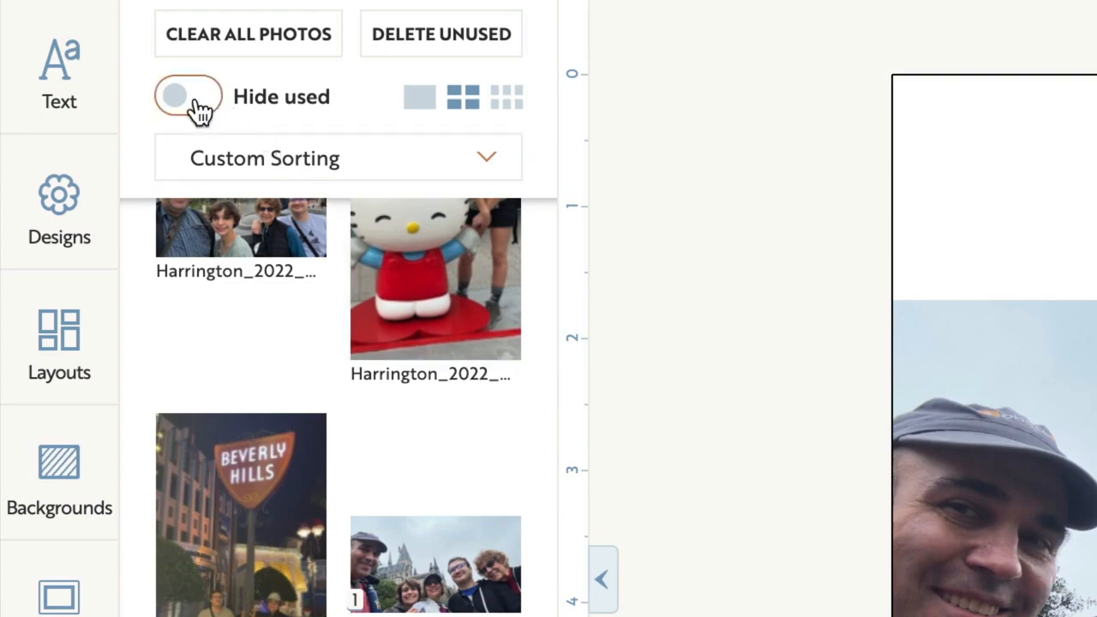
Step: Hide the used photos and try the Hello Kitty photo in the lower-left frame of page 18, opening its crop for adjustment
{"action": "left_click", "coordinate": [195, 103]}
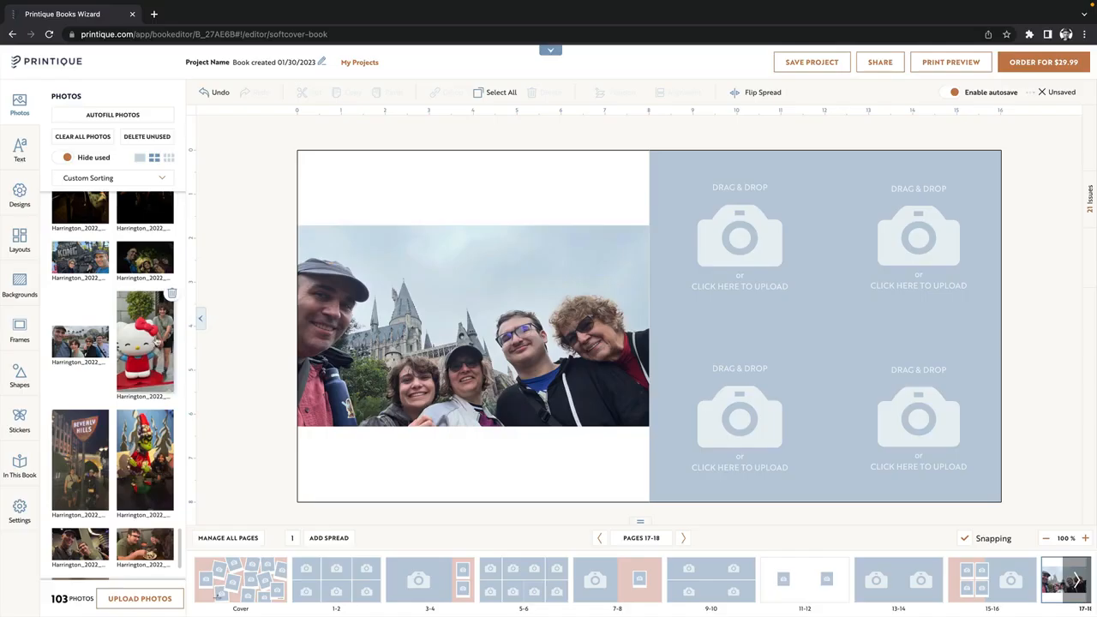
{"action": "left_click_drag", "start_coordinate": [412, 493], "coordinate": [1096, 616]}
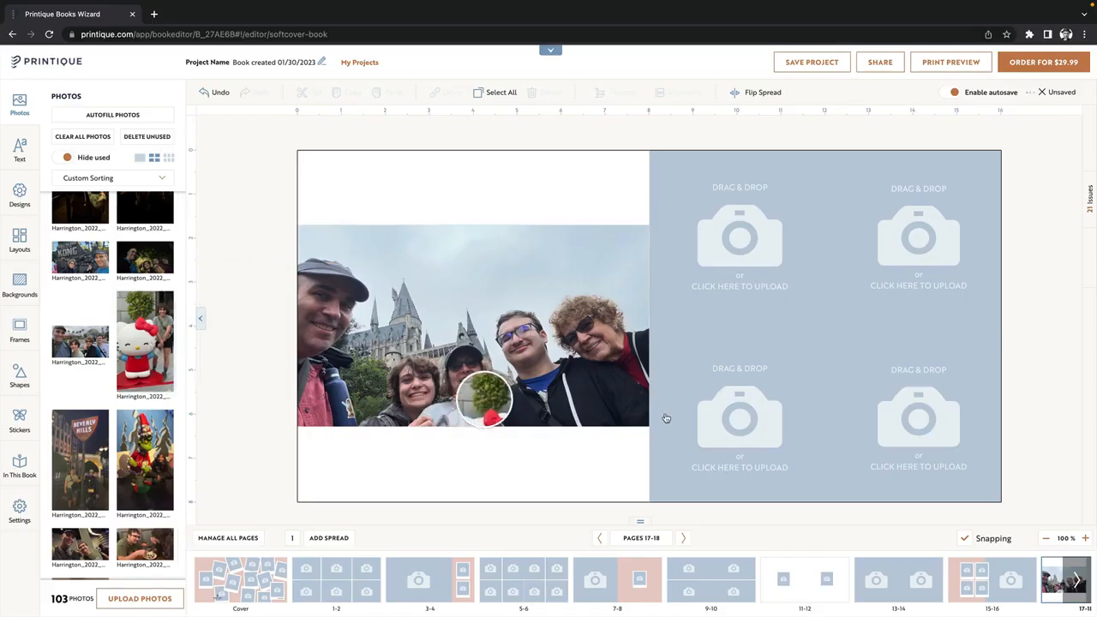
{"action": "left_click_drag", "start_coordinate": [666, 417], "coordinate": [804, 408]}
{"action": "double_click", "coordinate": [758, 395]}
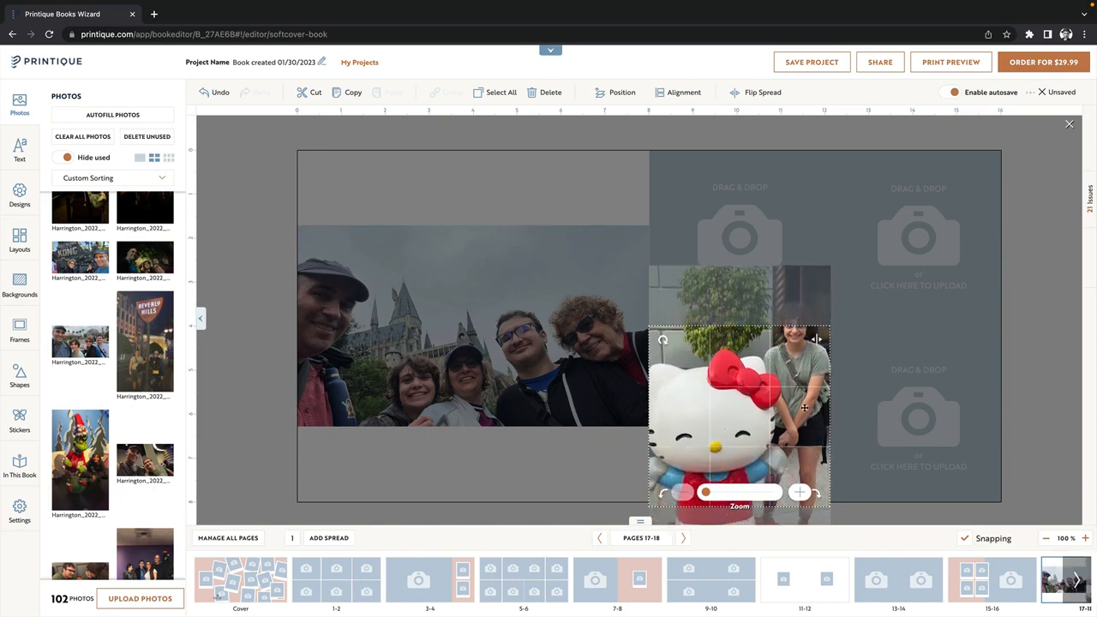
Step: Fill page 18 with the indoor selfie of two at lower left, Beverly Hills sign above, skull cave portrait at upper right, and meal photo below
{"action": "left_click_drag", "start_coordinate": [145, 460], "coordinate": [765, 422]}
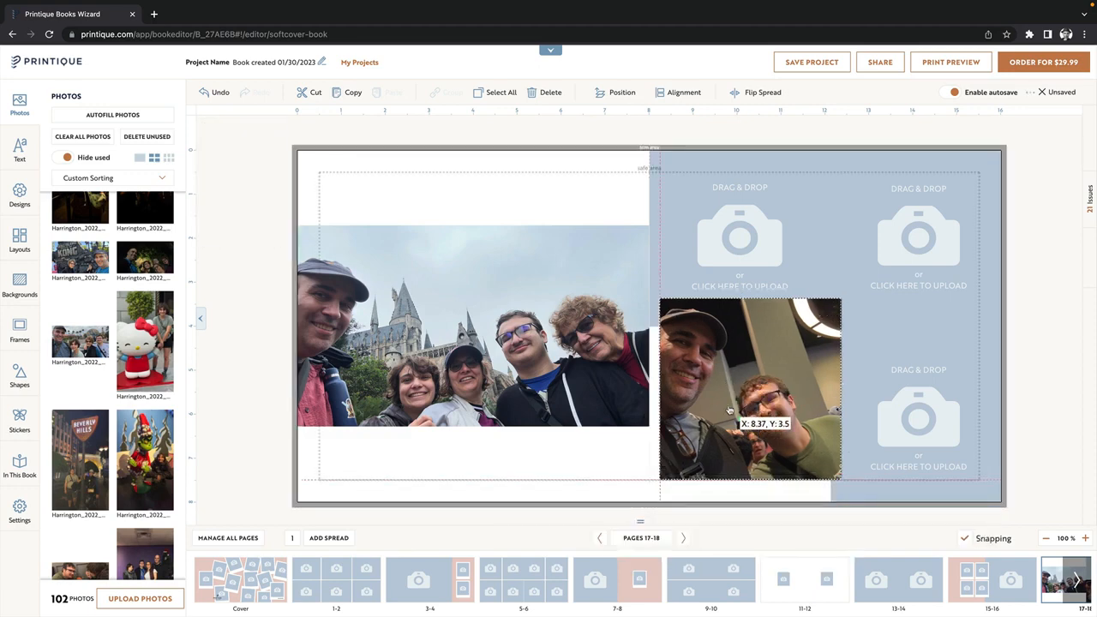
{"action": "left_click_drag", "start_coordinate": [145, 257], "coordinate": [937, 236]}
{"action": "left_click_drag", "start_coordinate": [80, 214], "coordinate": [740, 240]}
{"action": "left_click_drag", "start_coordinate": [79, 503], "coordinate": [933, 432]}
Step: Open the pages 15-16 spread and apply the theme layout with one wide photo and one narrow portrait photo
{"action": "left_click", "coordinate": [1000, 582]}
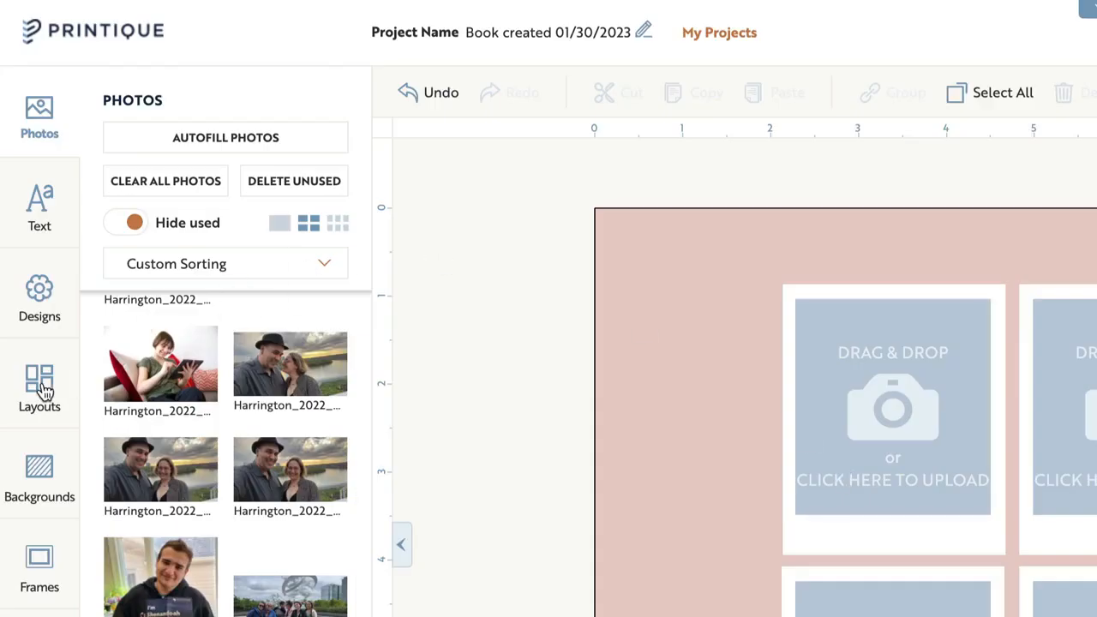
{"action": "left_click", "coordinate": [22, 240]}
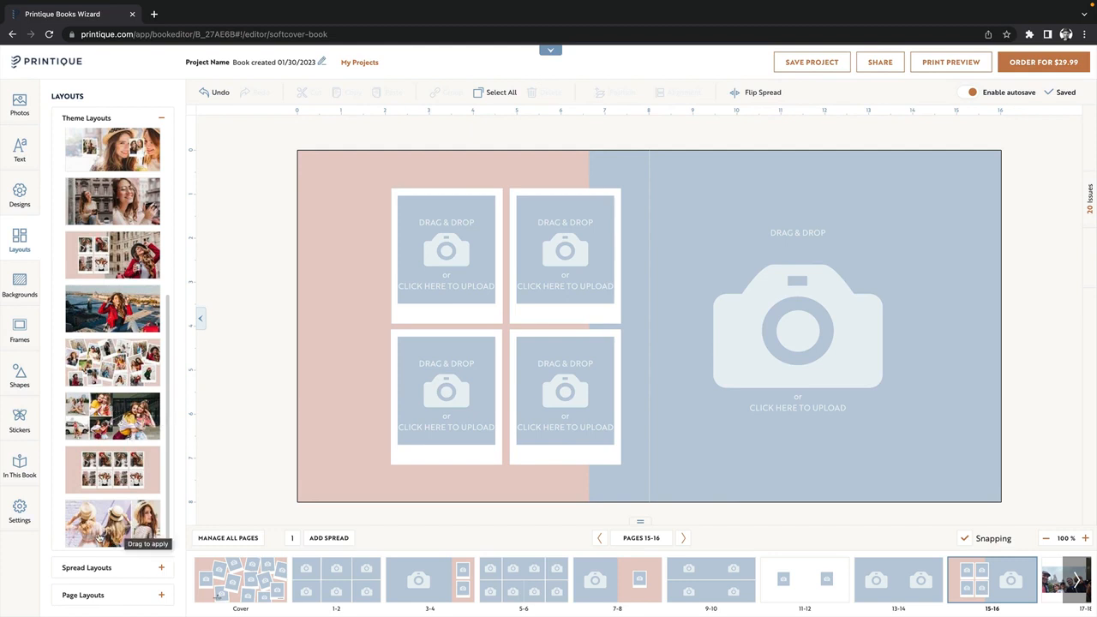
{"action": "left_click_drag", "start_coordinate": [100, 536], "coordinate": [551, 346]}
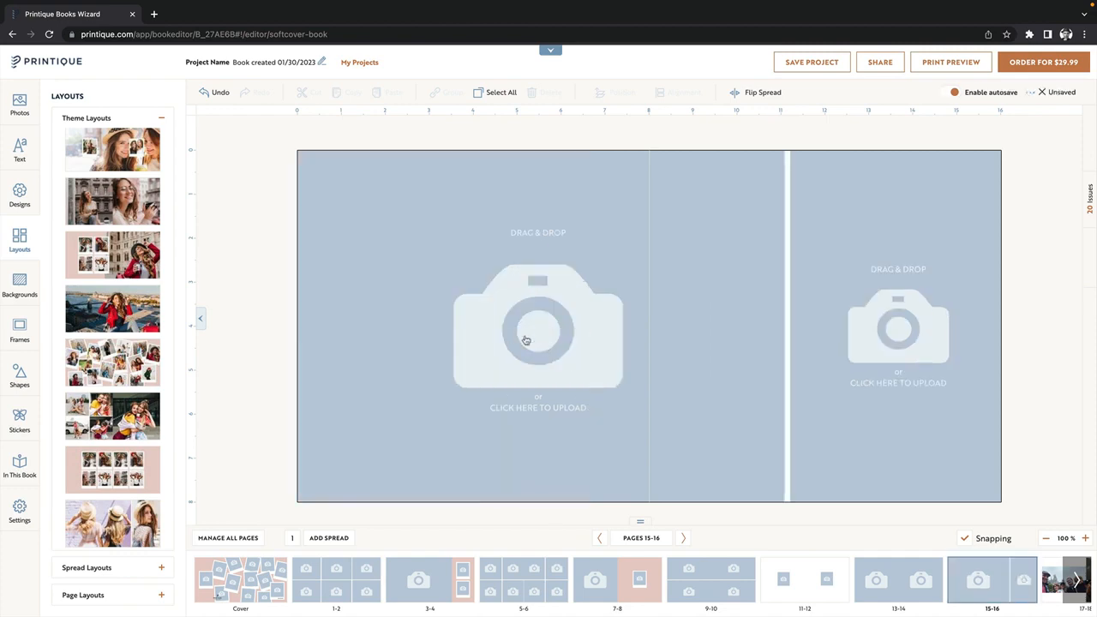
Step: Try the Grinch photo in the narrow frame and the Universal globe group selfie in the wide frame of pages 15-16
{"action": "scroll", "coordinate": [160, 271], "scroll_direction": "down", "scroll_amount": 10}
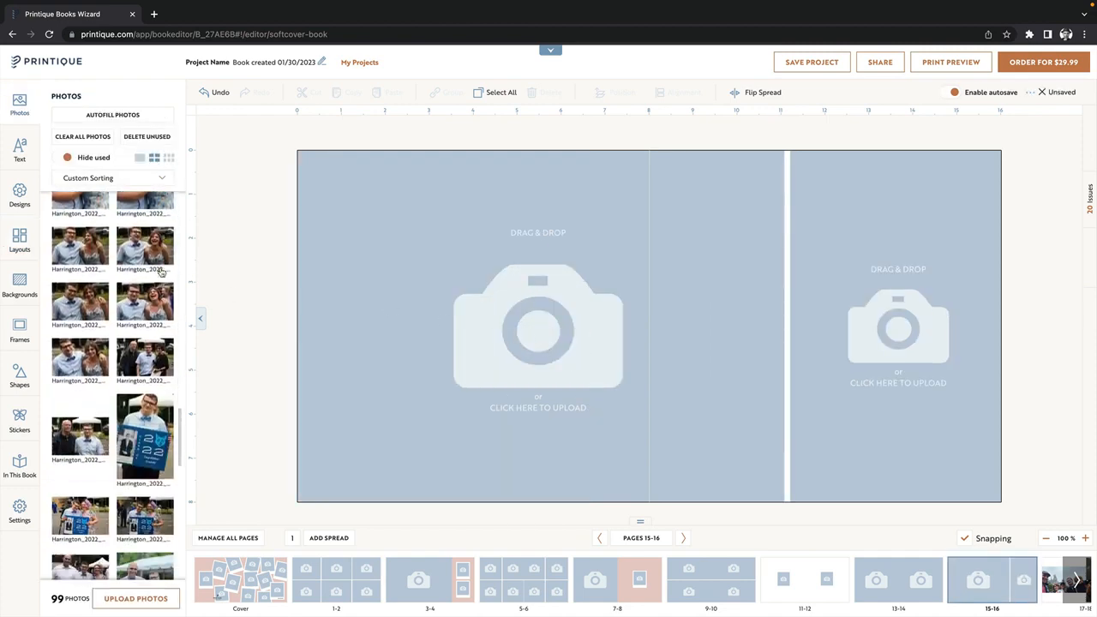
{"action": "scroll", "coordinate": [160, 271], "scroll_direction": "down", "scroll_amount": 3}
{"action": "left_click_drag", "start_coordinate": [160, 271], "coordinate": [898, 326]}
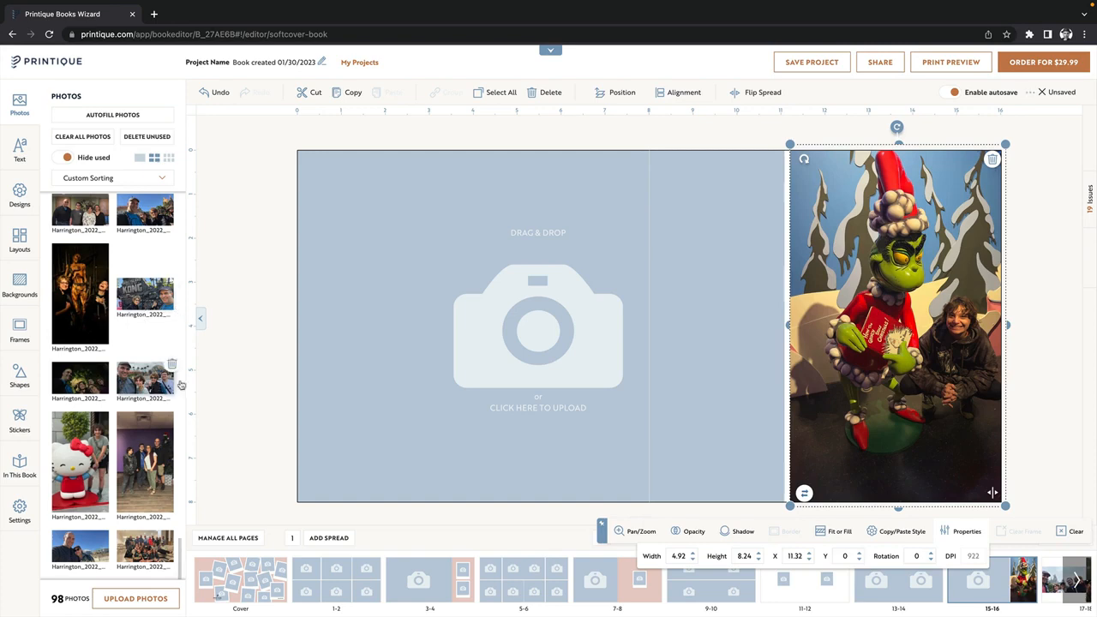
{"action": "left_click_drag", "start_coordinate": [178, 384], "coordinate": [497, 378]}
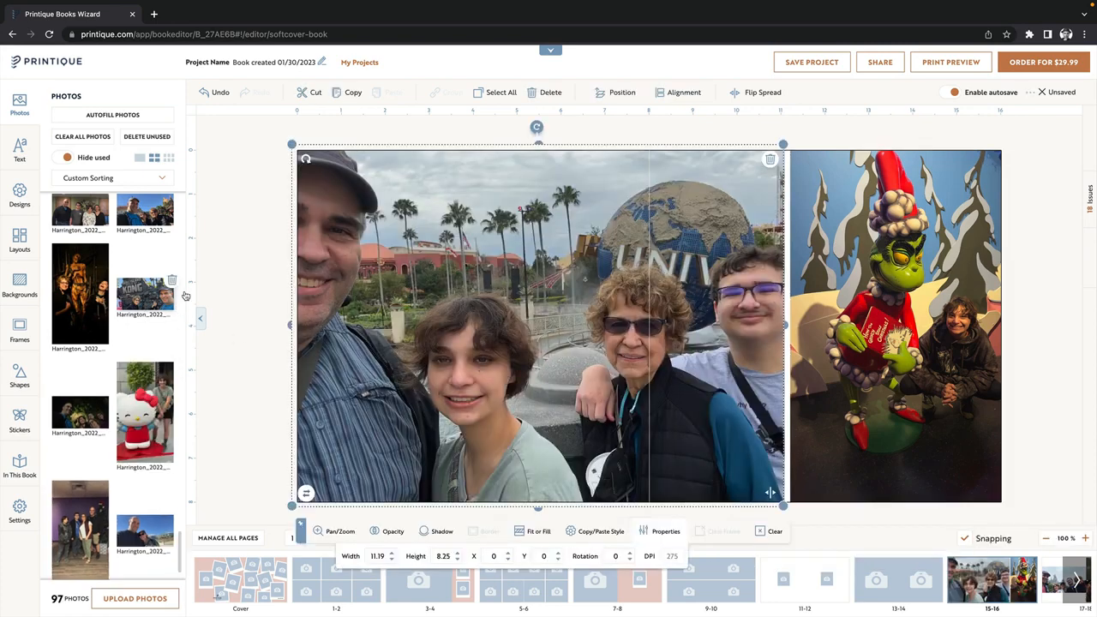
Step: Place the Skull Island Kong selfie in the wide frame and the mummy figure photo in the narrow frame of pages 15-16, checking its crop
{"action": "left_click_drag", "start_coordinate": [184, 295], "coordinate": [504, 361]}
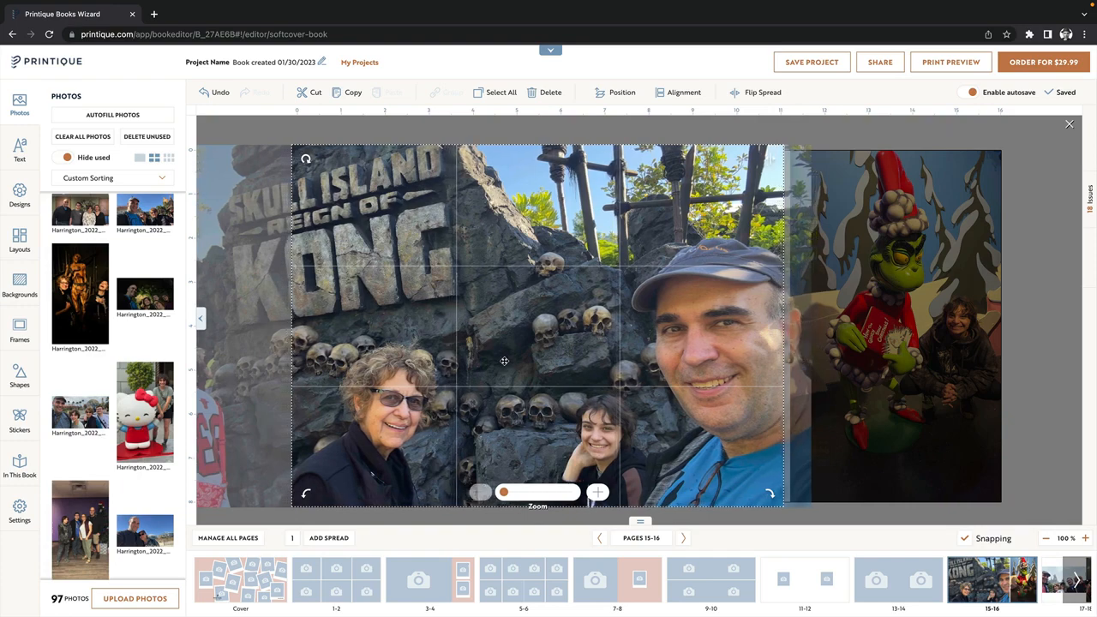
{"action": "left_click_drag", "start_coordinate": [80, 294], "coordinate": [867, 353]}
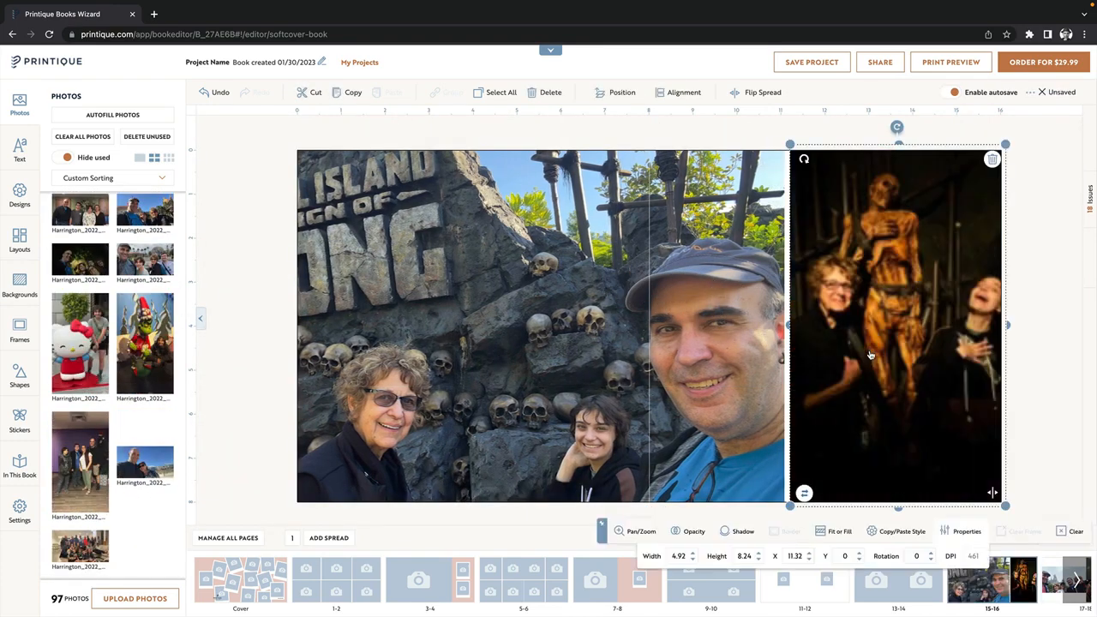
{"action": "double_click", "coordinate": [894, 354]}
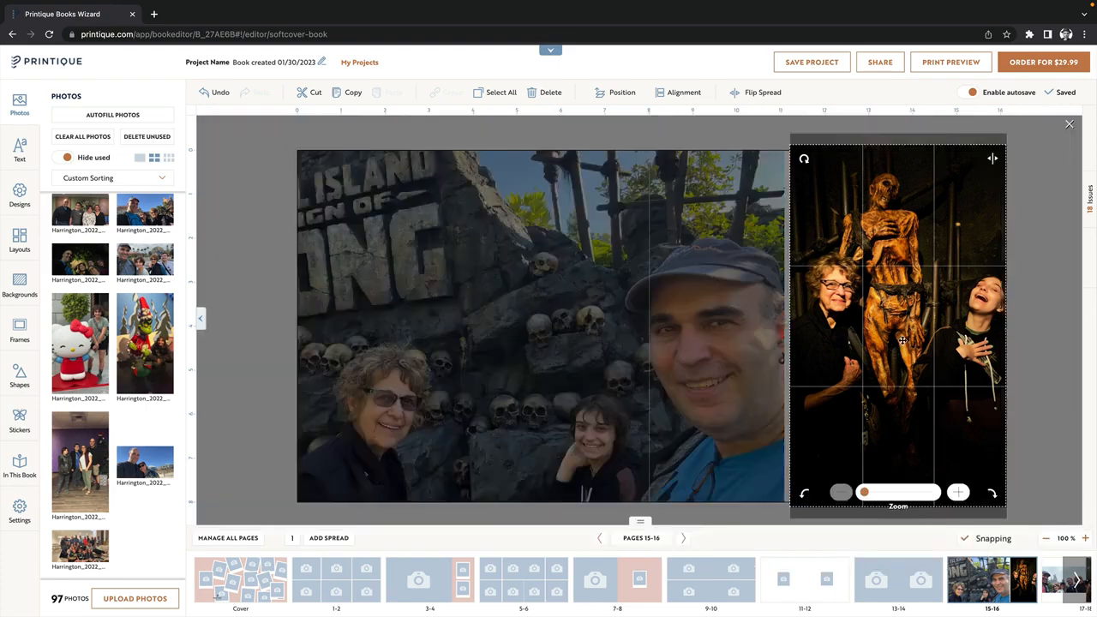
{"action": "key", "text": "Escape"}
Step: Open the pages 13-14 spread and apply the theme layout with a single photo across both pages
{"action": "left_click", "coordinate": [888, 591]}
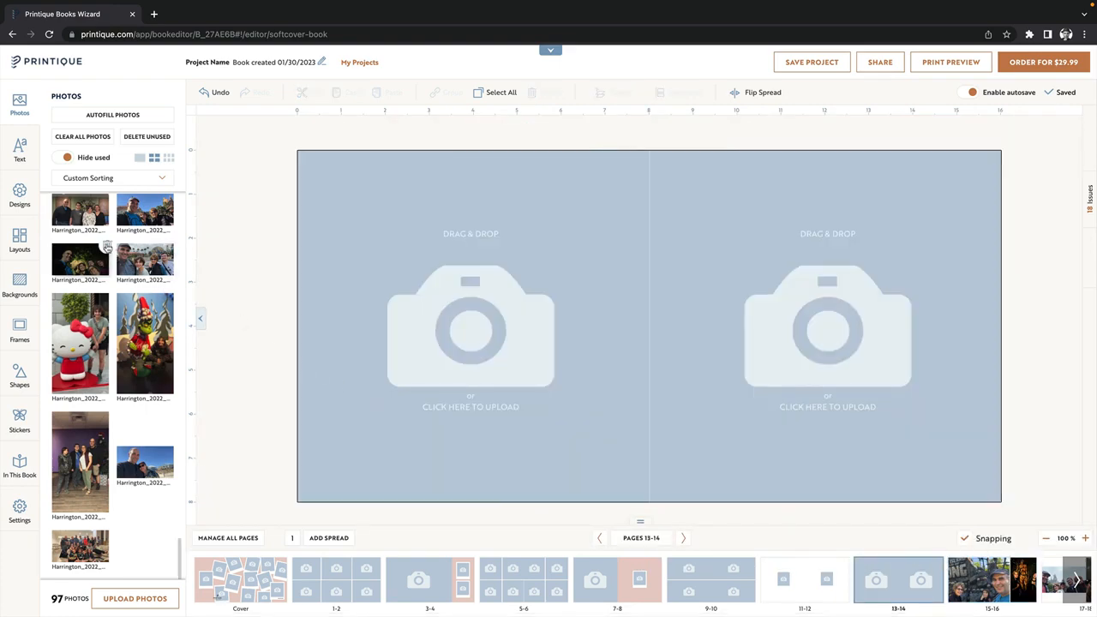
{"action": "left_click", "coordinate": [19, 239]}
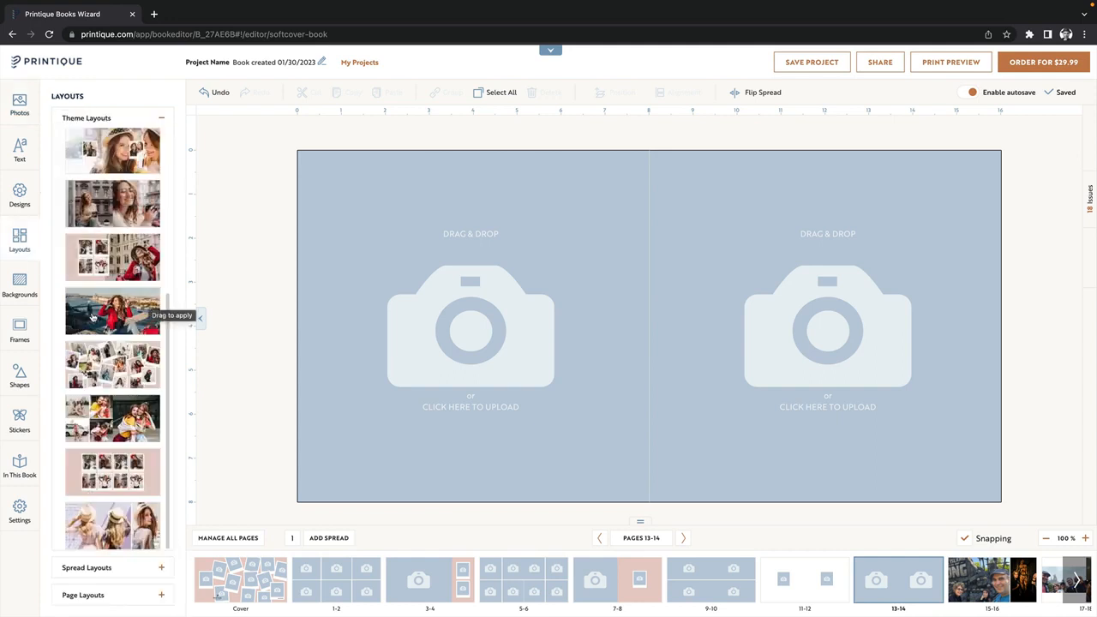
{"action": "left_click_drag", "start_coordinate": [154, 310], "coordinate": [517, 292]}
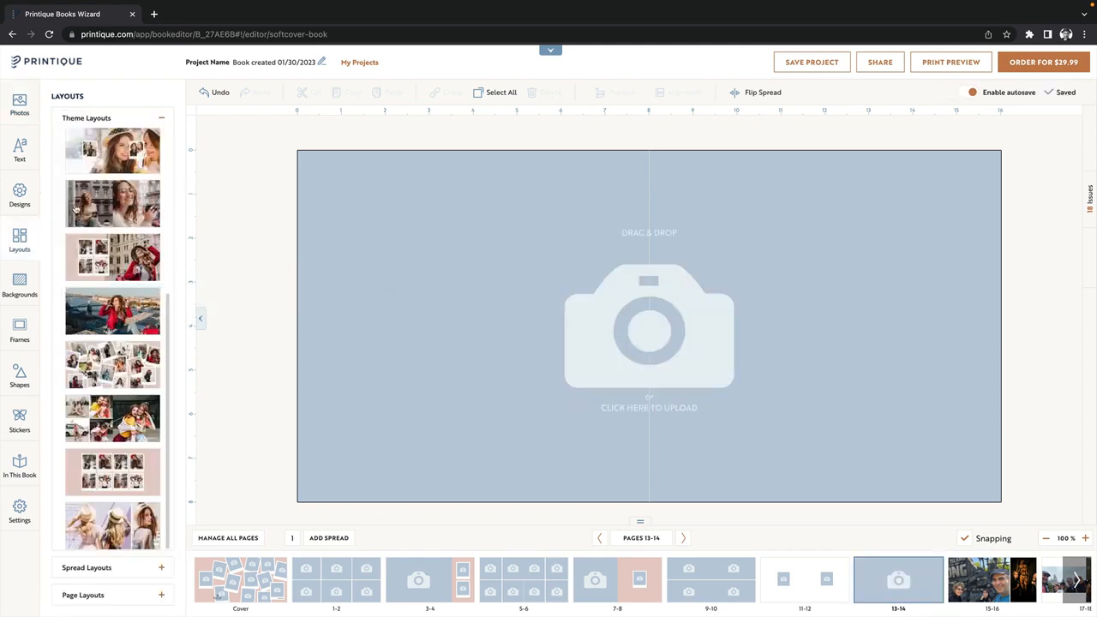
Step: Place the Universal globe group selfie across pages 13-14, and move the castle selfie spread ahead of the Kong spread
{"action": "left_click", "coordinate": [21, 116]}
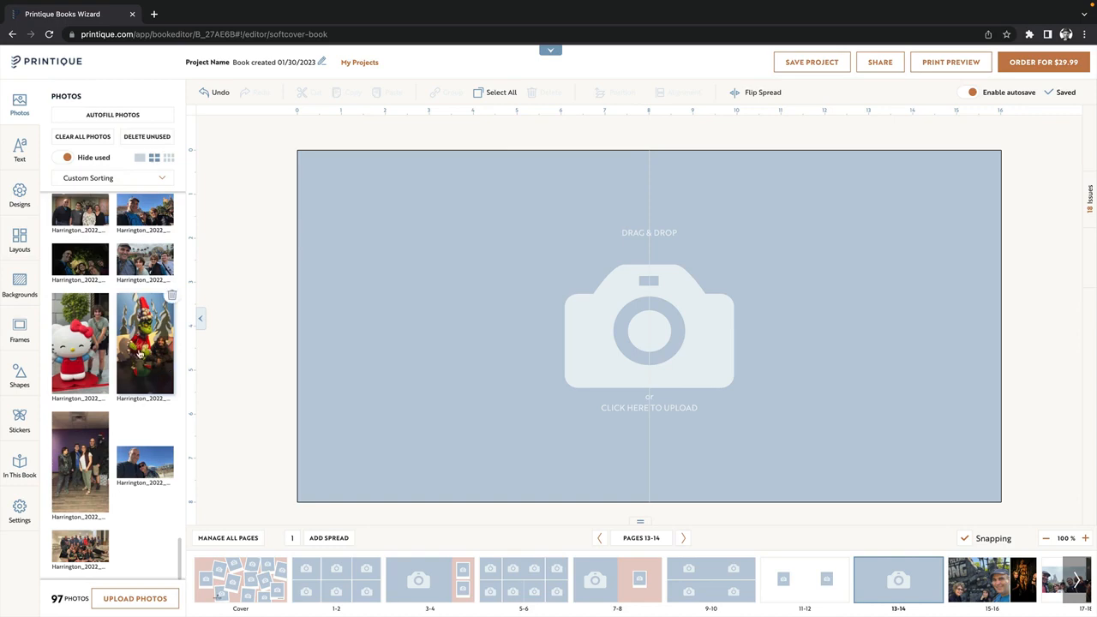
{"action": "mouse_move", "coordinate": [140, 322]}
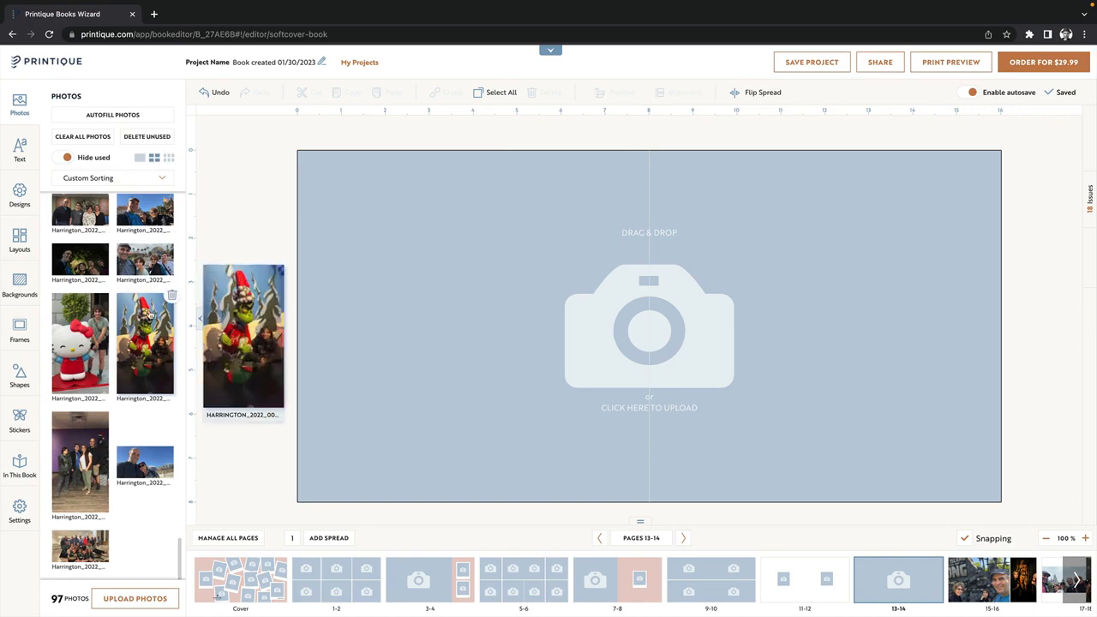
{"action": "left_click_drag", "start_coordinate": [138, 271], "coordinate": [549, 395]}
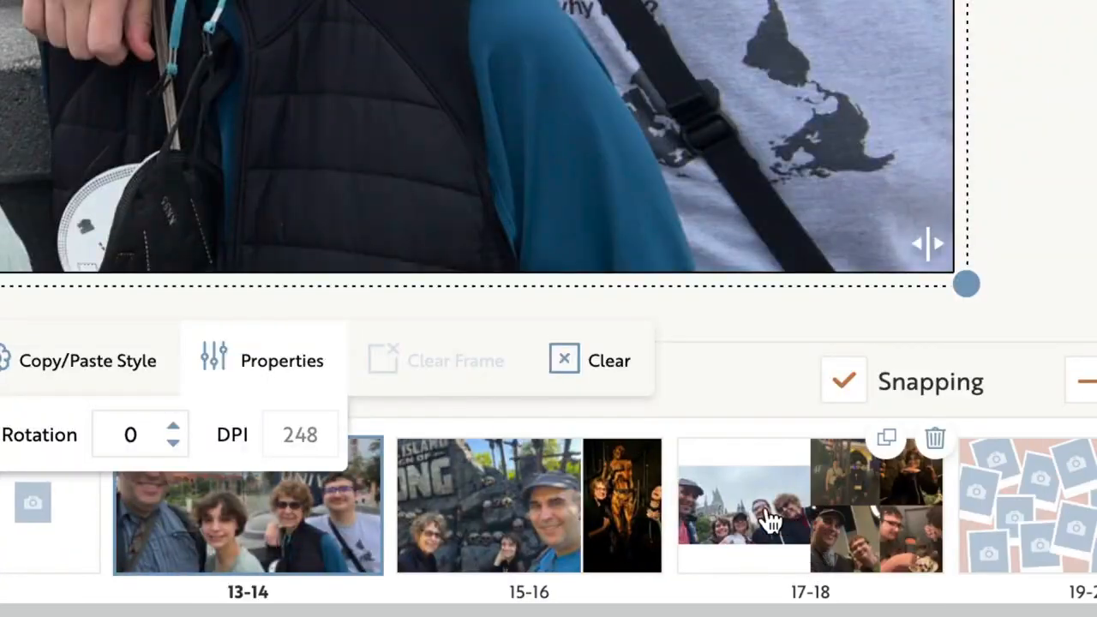
{"action": "left_click_drag", "start_coordinate": [767, 517], "coordinate": [469, 509]}
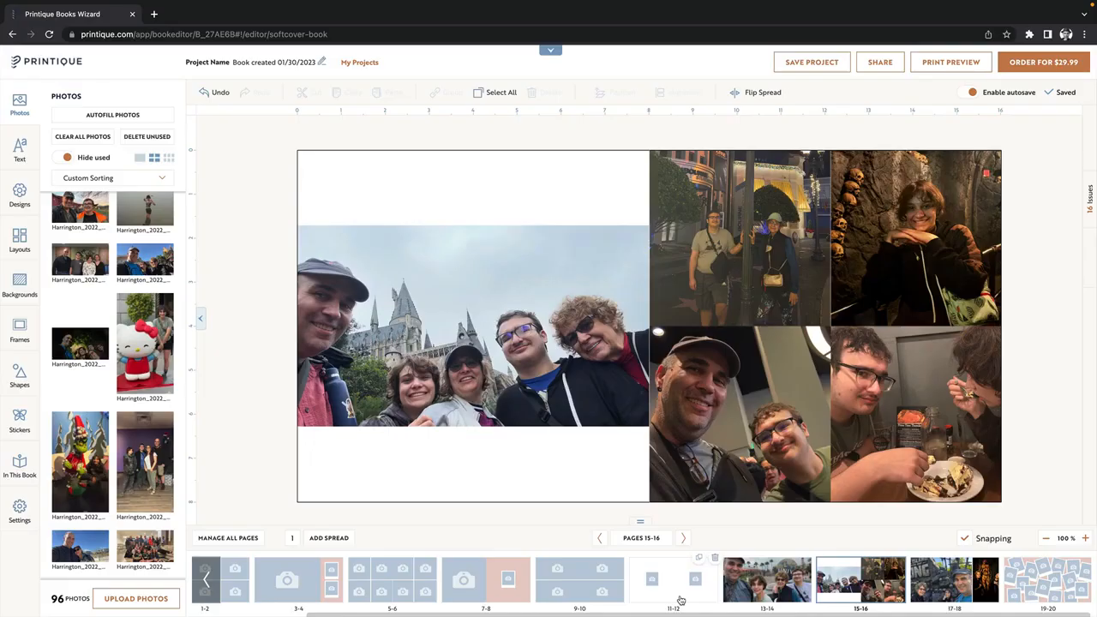
Step: Open the pages 11-12 spread and apply the six-photo grid theme layout
{"action": "left_click", "coordinate": [676, 597]}
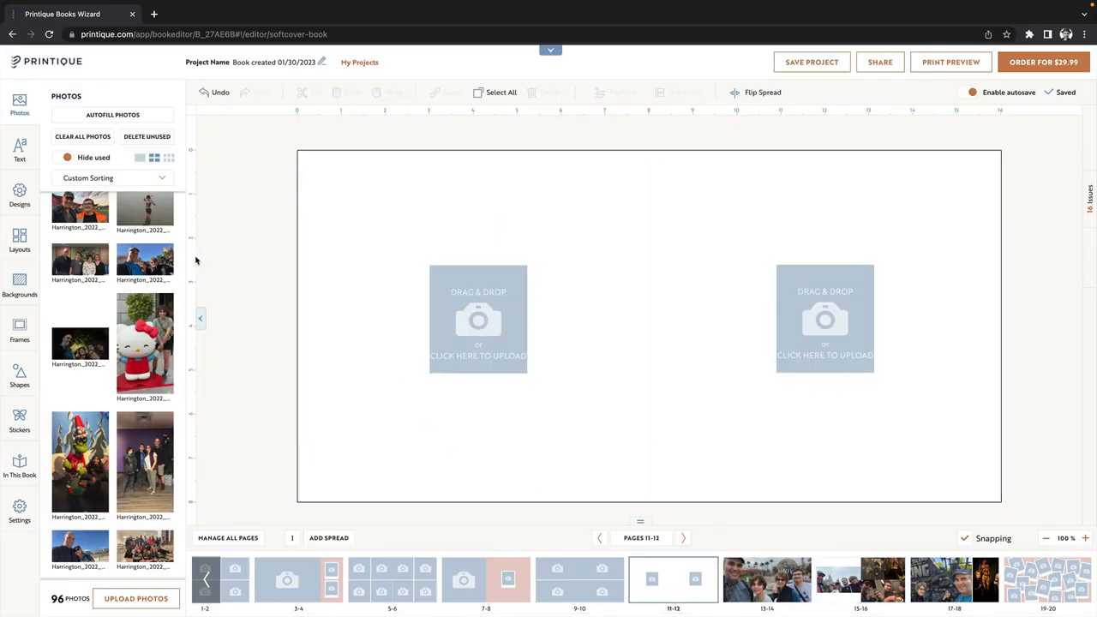
{"action": "left_click", "coordinate": [19, 105]}
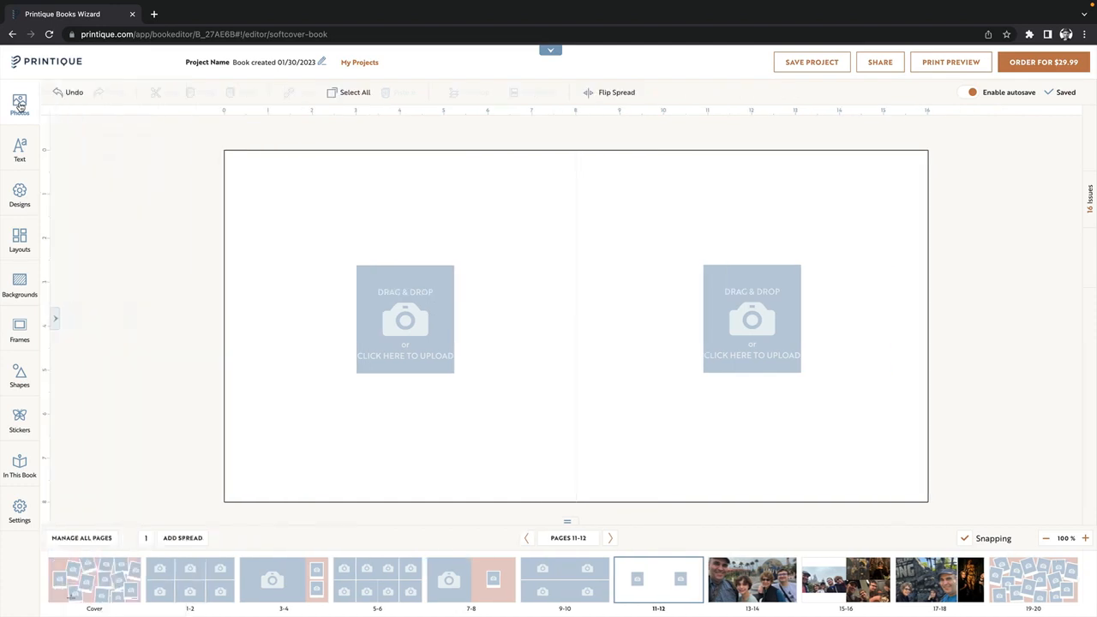
{"action": "left_click", "coordinate": [18, 228]}
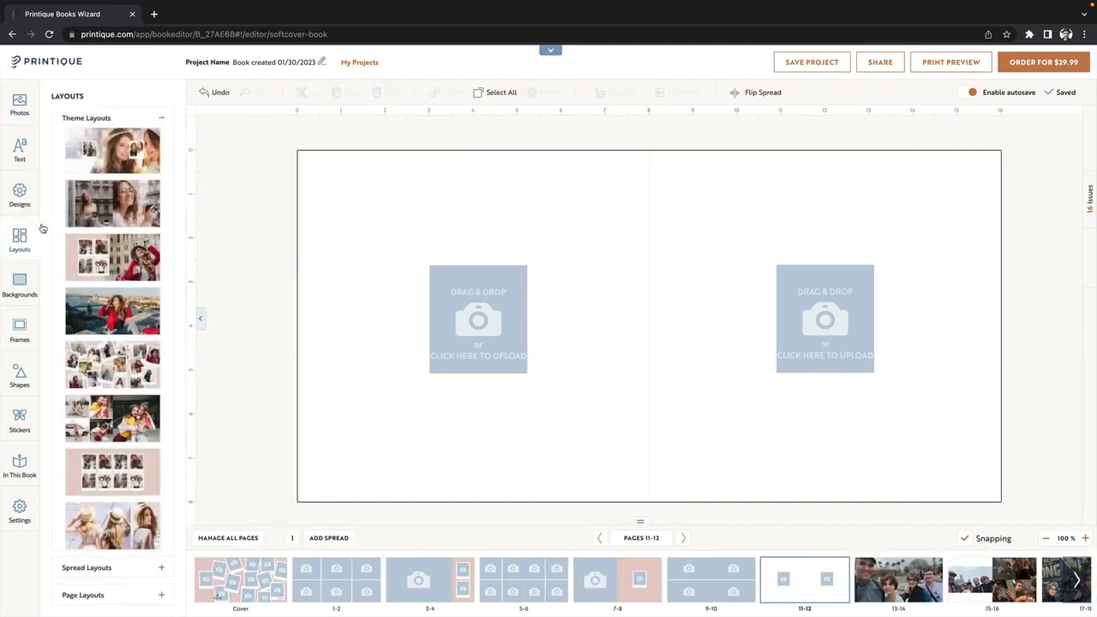
{"action": "scroll", "coordinate": [114, 150], "scroll_direction": "down", "scroll_amount": 1}
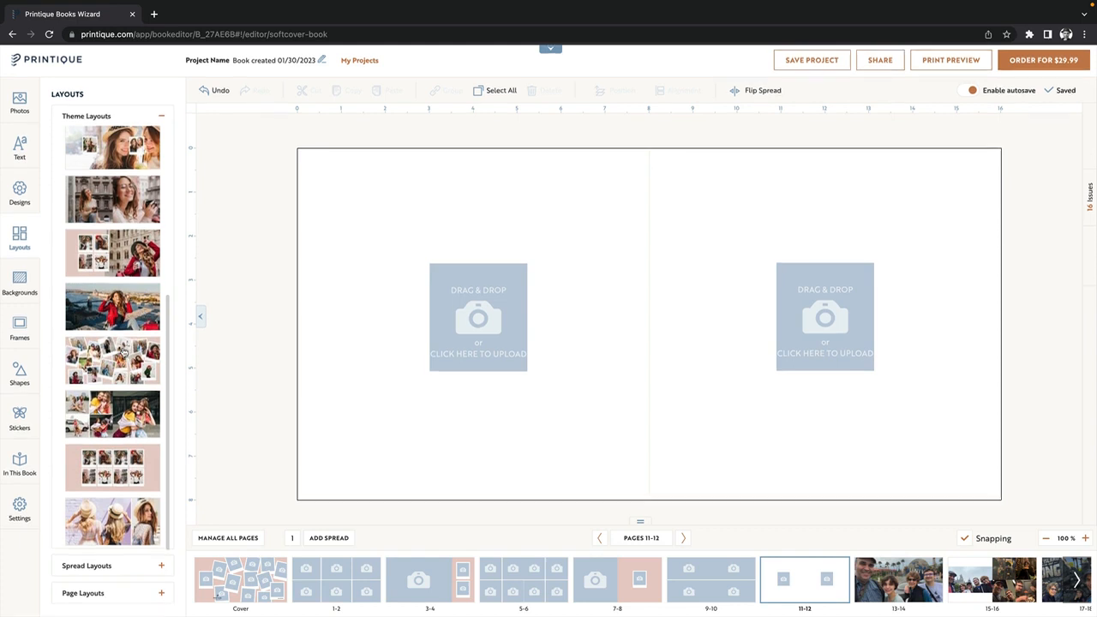
{"action": "scroll", "coordinate": [135, 438], "scroll_direction": "up", "scroll_amount": 1}
{"action": "scroll", "coordinate": [135, 435], "scroll_direction": "up", "scroll_amount": 5}
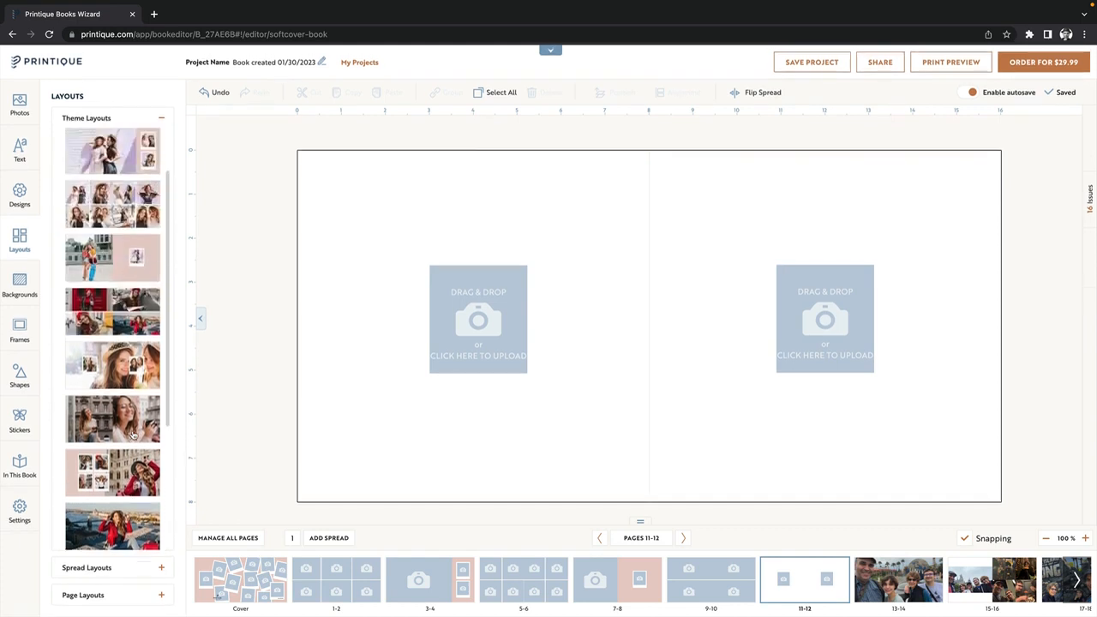
{"action": "left_click_drag", "start_coordinate": [155, 364], "coordinate": [524, 292]}
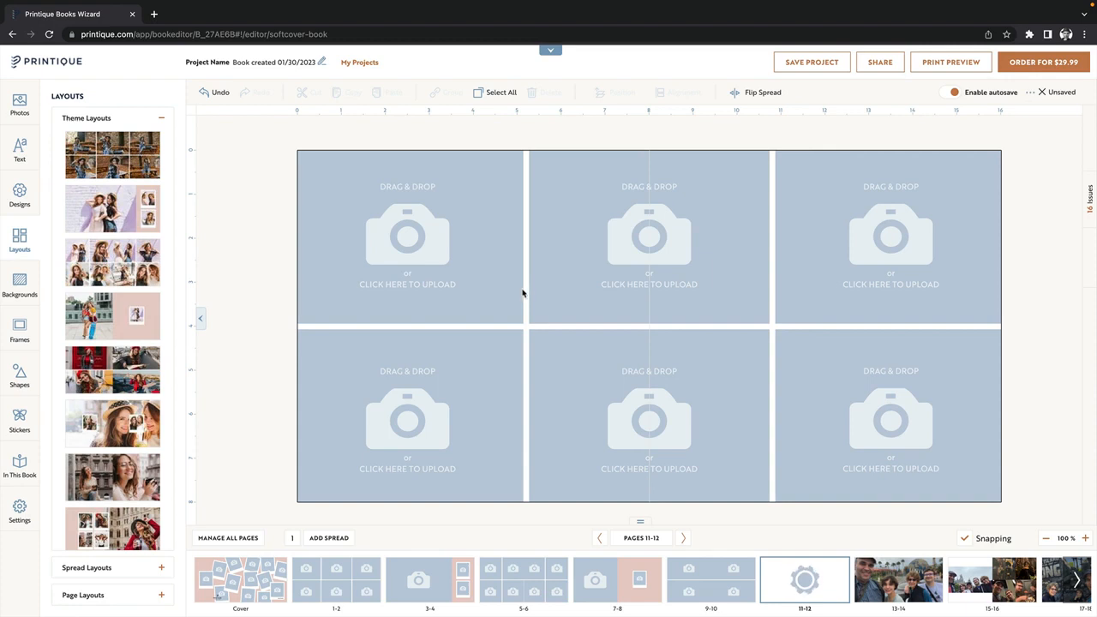
Step: Replace the pages 11-12 grid with the 4-photo spread layout of one full-page frame beside two small frames above a wide one
{"action": "left_click", "coordinate": [19, 106]}
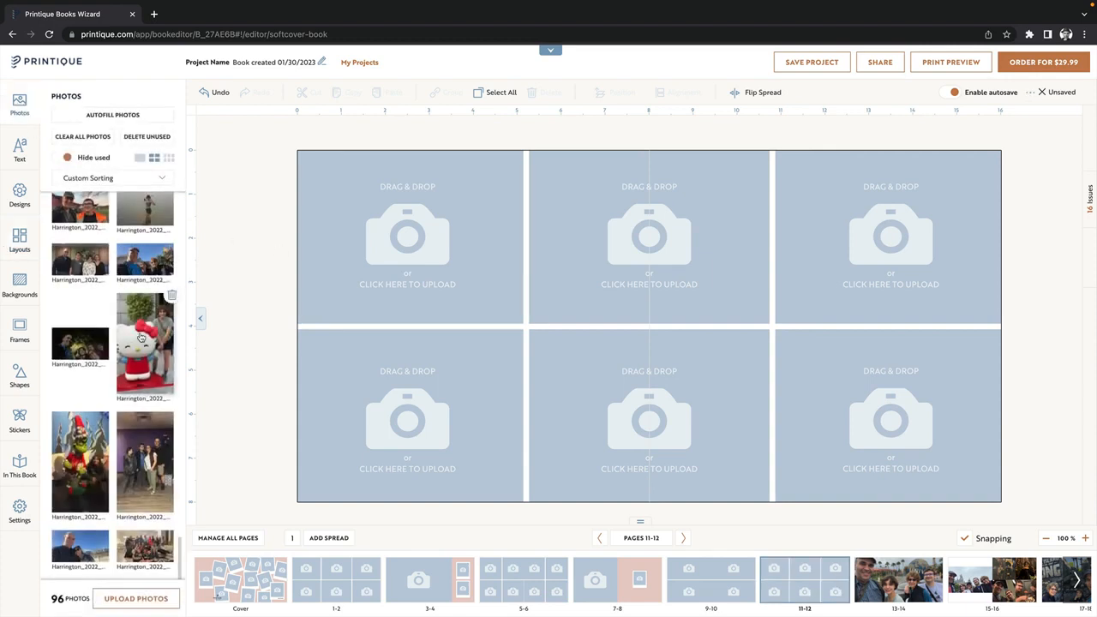
{"action": "mouse_move", "coordinate": [142, 337]}
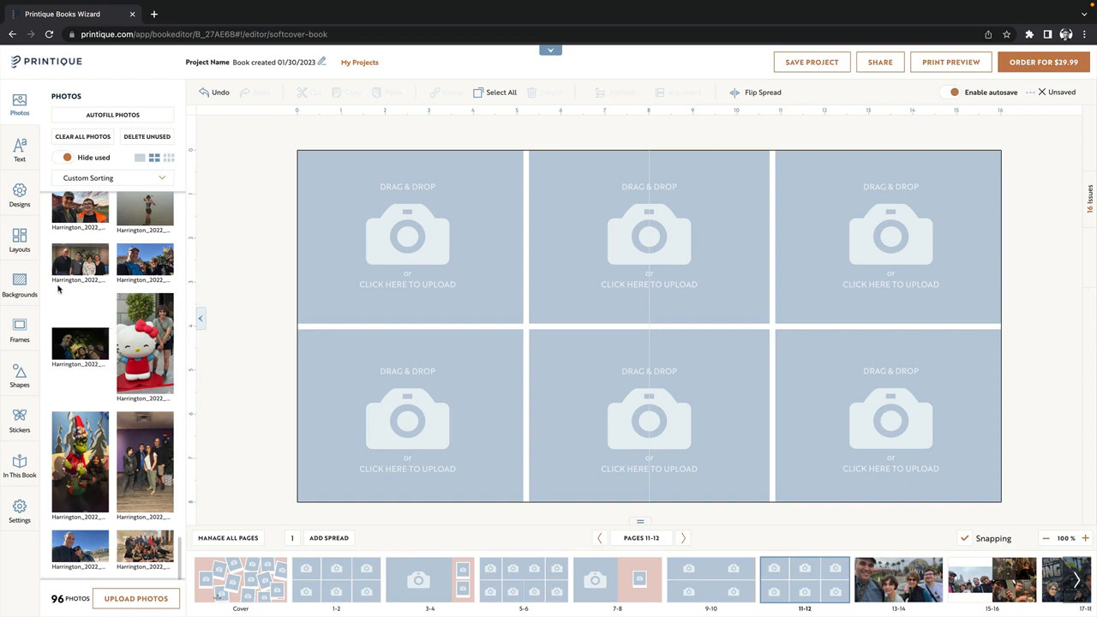
{"action": "left_click", "coordinate": [18, 243]}
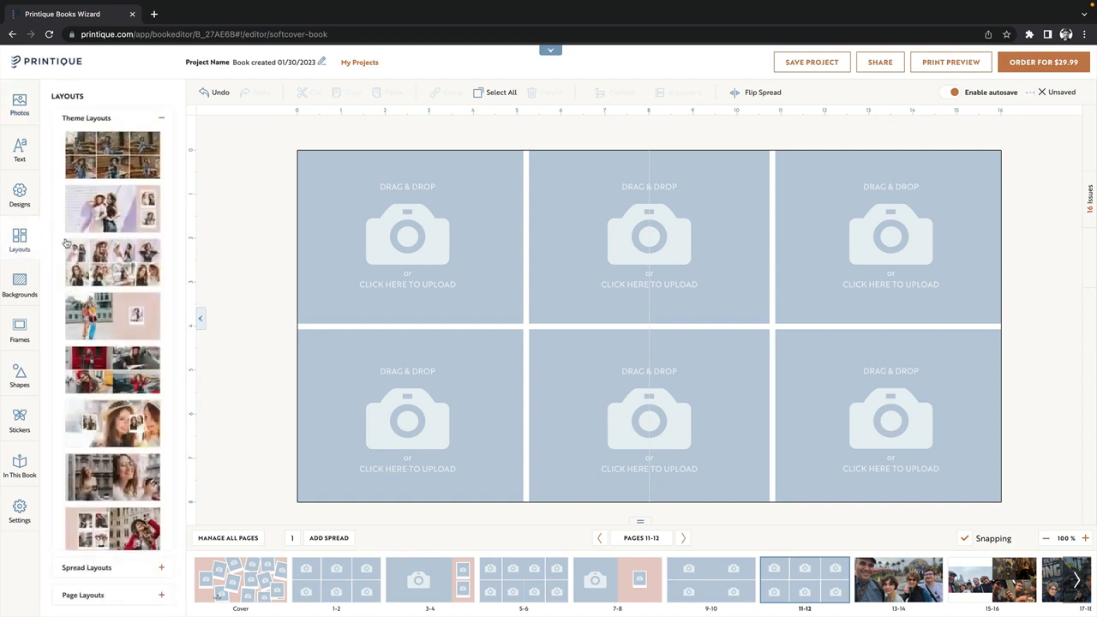
{"action": "scroll", "coordinate": [99, 187], "scroll_direction": "down", "scroll_amount": 5}
{"action": "scroll", "coordinate": [100, 188], "scroll_direction": "down", "scroll_amount": 5}
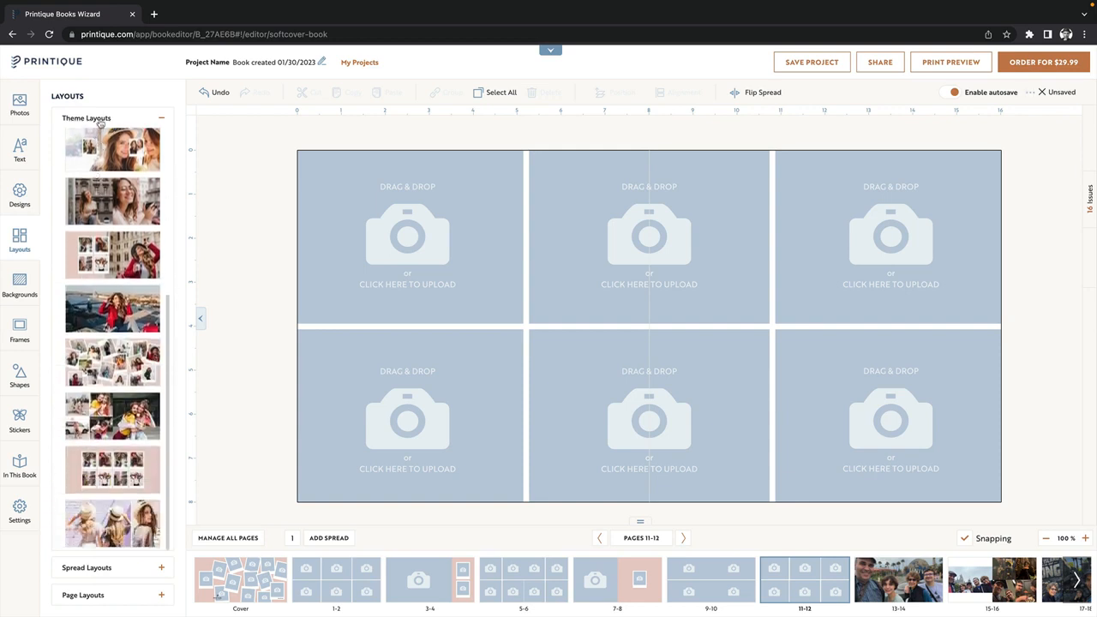
{"action": "left_click", "coordinate": [163, 119]}
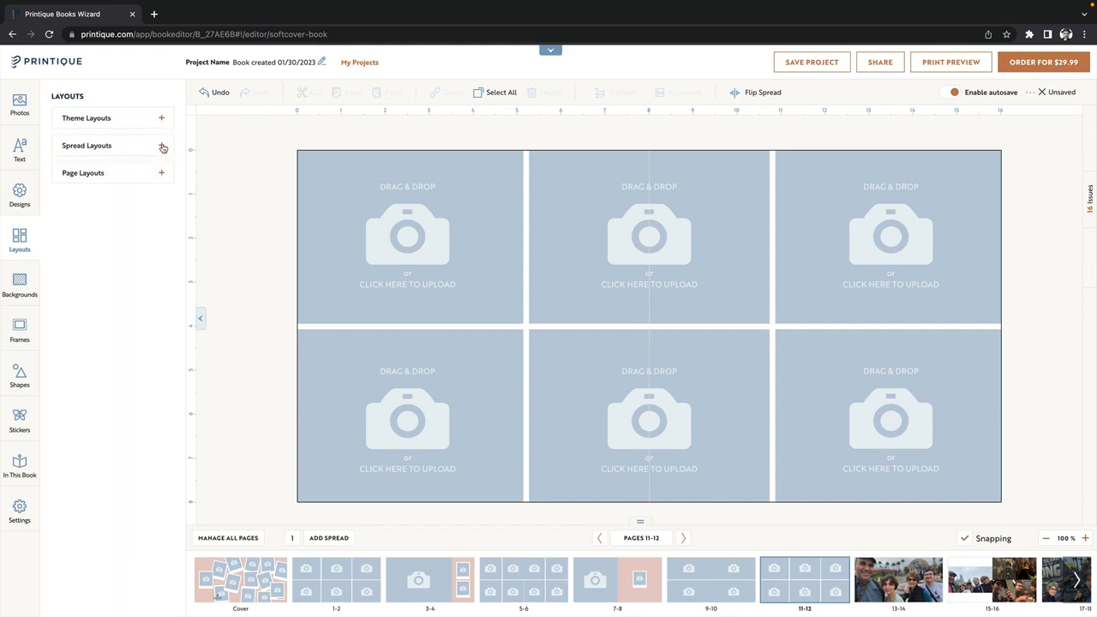
{"action": "left_click", "coordinate": [162, 146]}
{"action": "left_click", "coordinate": [146, 174]}
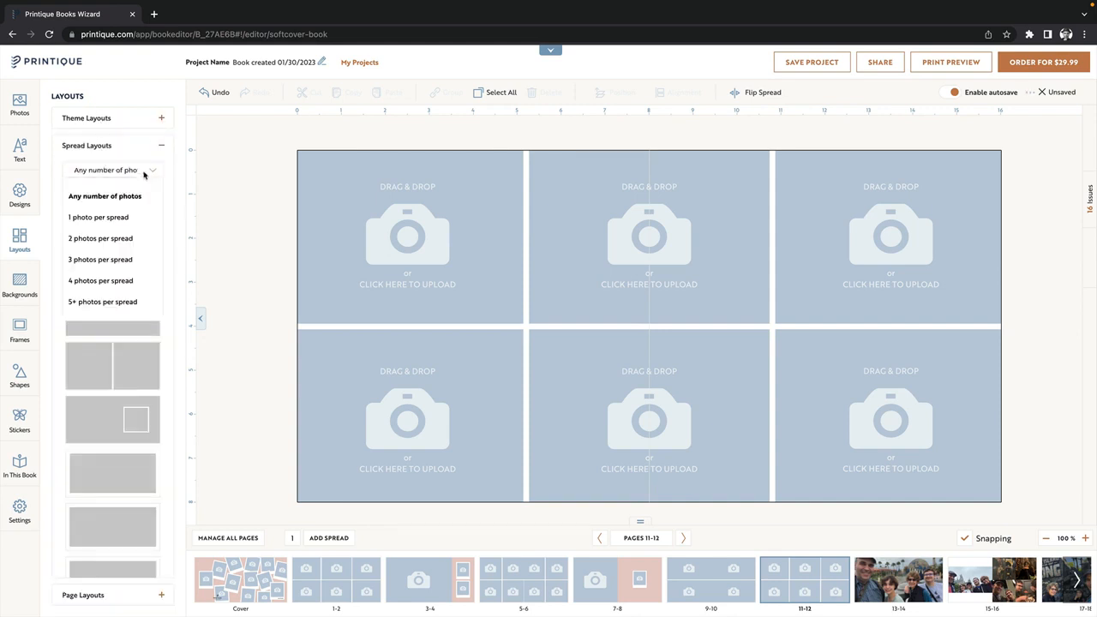
{"action": "left_click", "coordinate": [118, 280]}
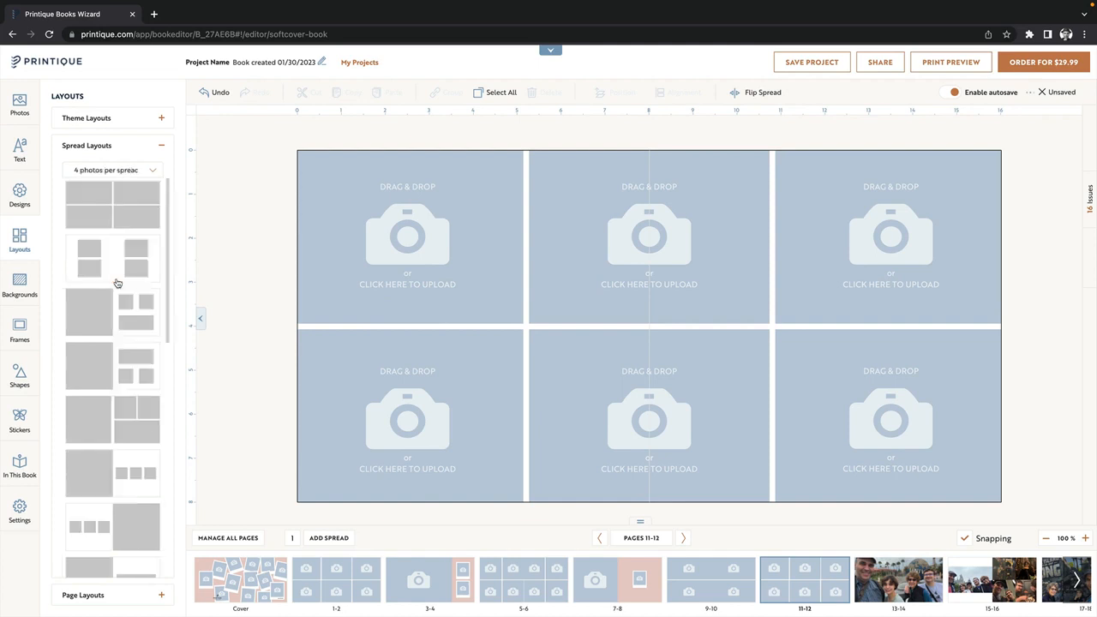
{"action": "scroll", "coordinate": [130, 283], "scroll_direction": "down", "scroll_amount": 6}
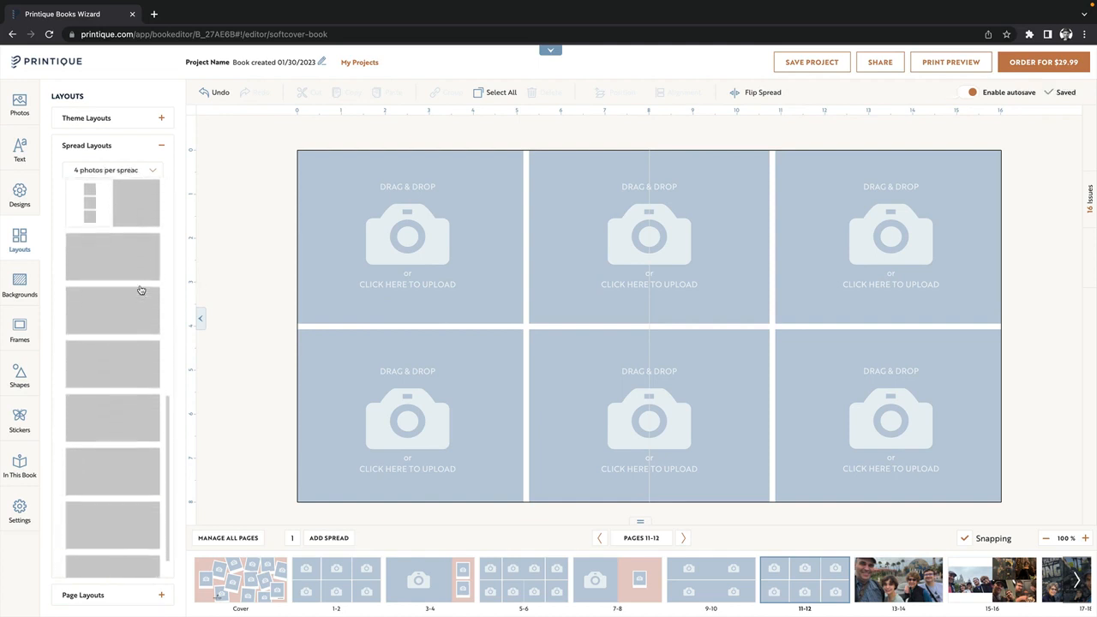
{"action": "scroll", "coordinate": [141, 290], "scroll_direction": "up", "scroll_amount": 5}
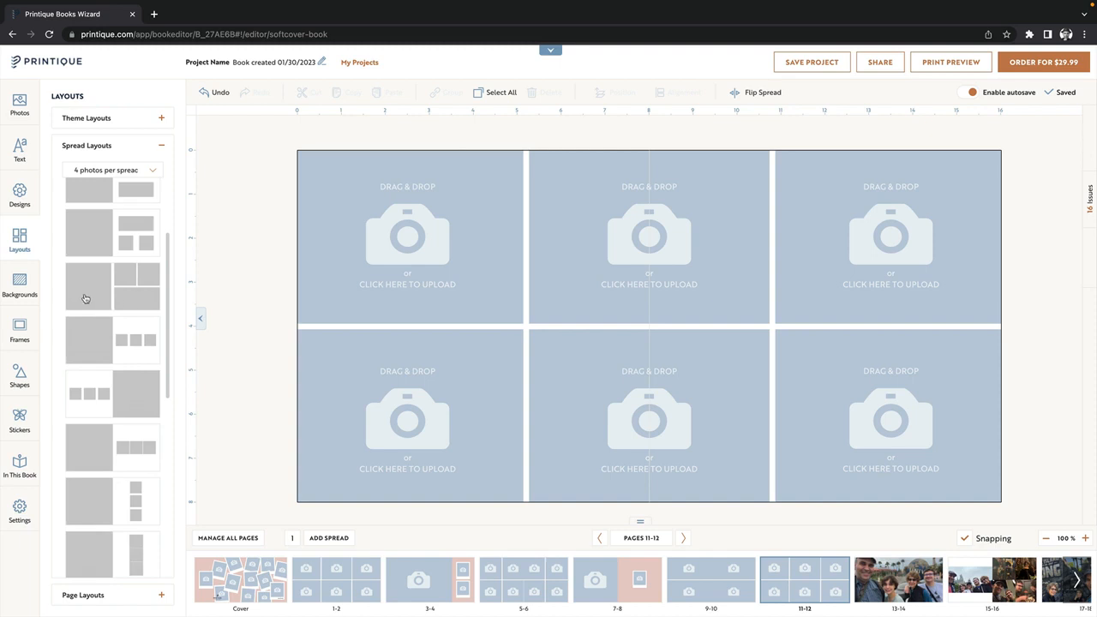
{"action": "left_click_drag", "start_coordinate": [86, 297], "coordinate": [444, 300]}
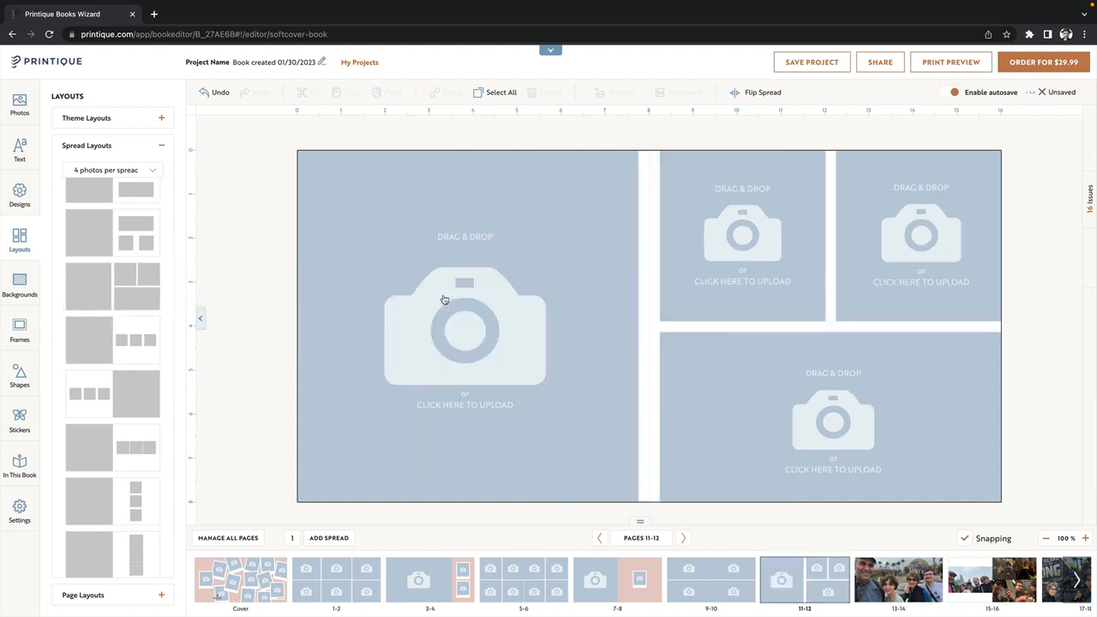
Step: Place the Grinch photo in the inner small frame and the dinosaur group selfie in the wide frame of pages 11-12
{"action": "left_click", "coordinate": [19, 103]}
{"action": "left_click_drag", "start_coordinate": [80, 248], "coordinate": [743, 249]}
{"action": "left_click_drag", "start_coordinate": [144, 266], "coordinate": [836, 442]}
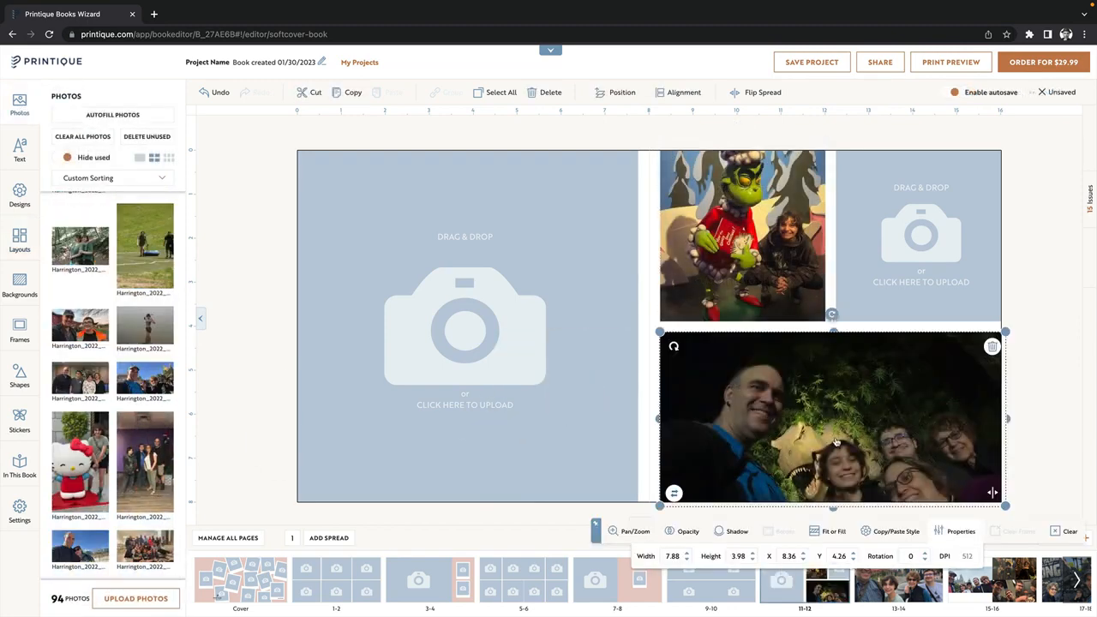
Step: Zoom in slightly on the dinosaur group selfie and shift its crop up and toward the spread's center
{"action": "double_click", "coordinate": [822, 419]}
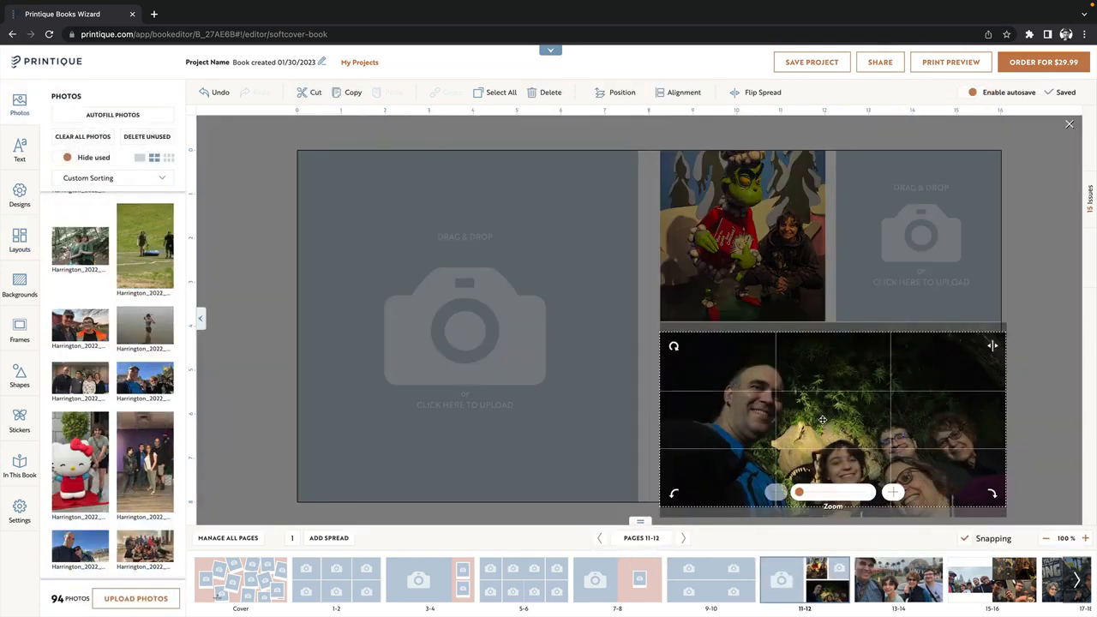
{"action": "left_click_drag", "start_coordinate": [830, 428], "coordinate": [831, 417]}
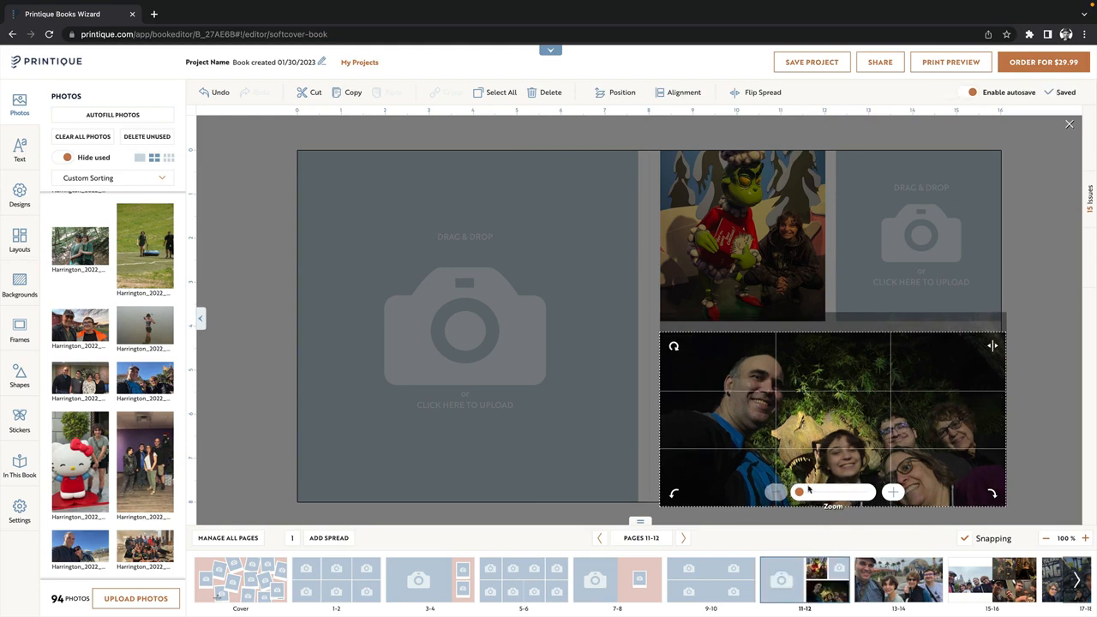
{"action": "left_click", "coordinate": [893, 493]}
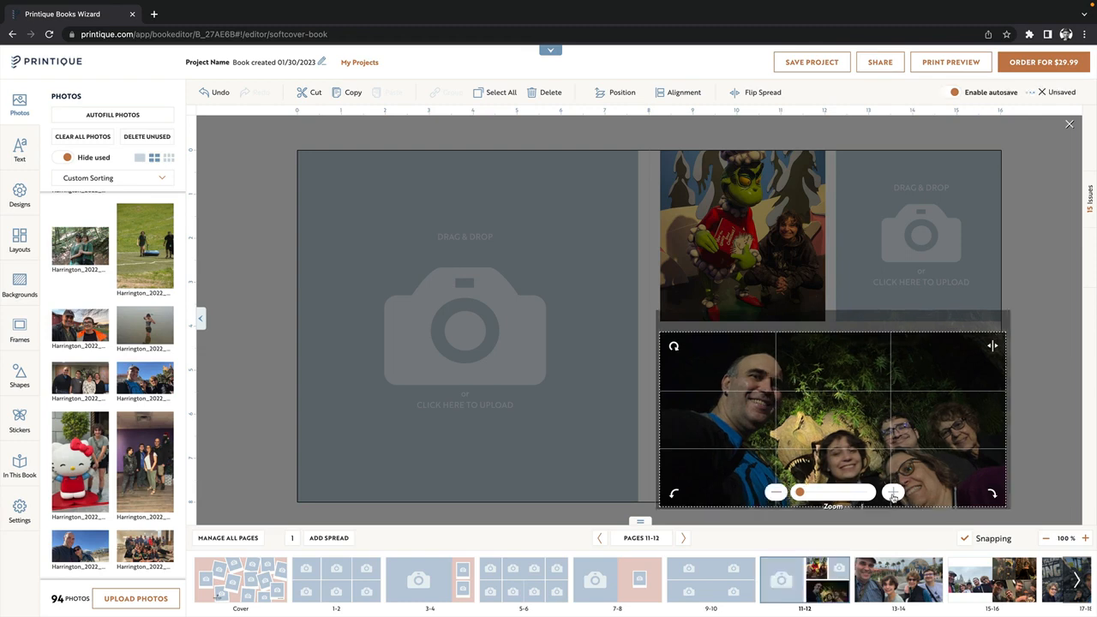
{"action": "left_click", "coordinate": [893, 494]}
{"action": "left_click_drag", "start_coordinate": [849, 433], "coordinate": [830, 420]}
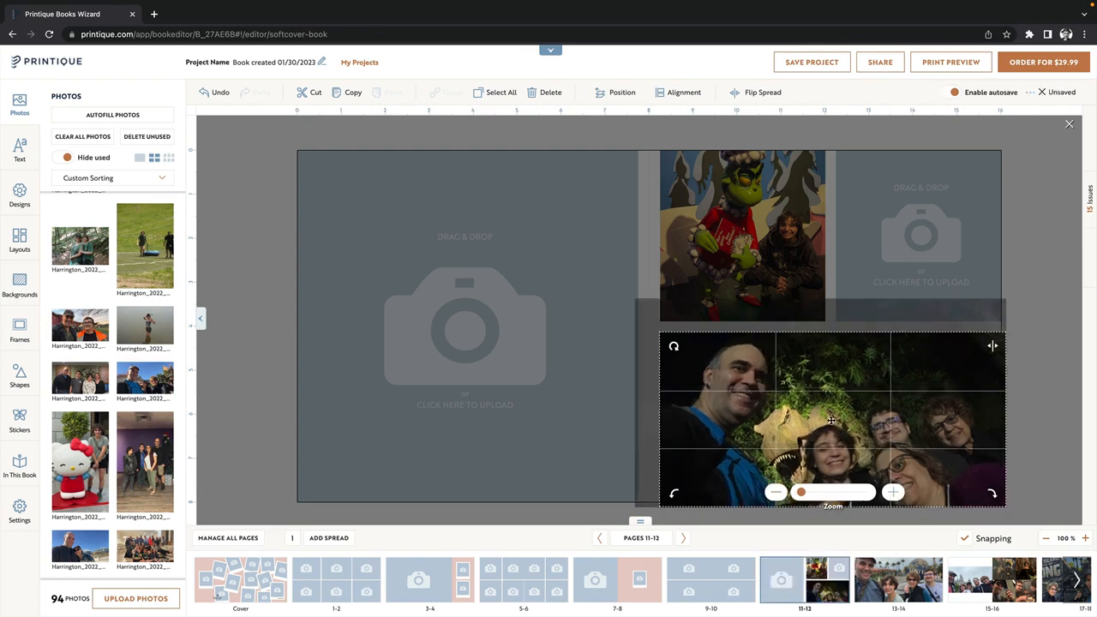
{"action": "left_click", "coordinate": [1020, 410]}
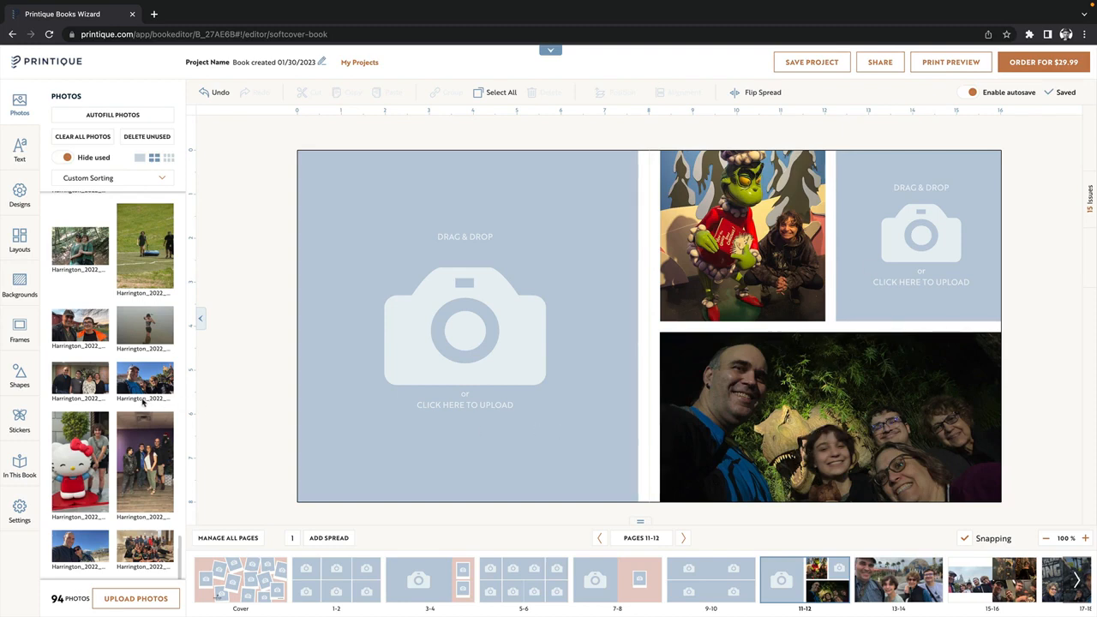
Step: Place the blue-sky group selfie in the outer small frame and the Hello Kitty photo in the full-page frame, checking its crop
{"action": "left_click_drag", "start_coordinate": [145, 378], "coordinate": [913, 239]}
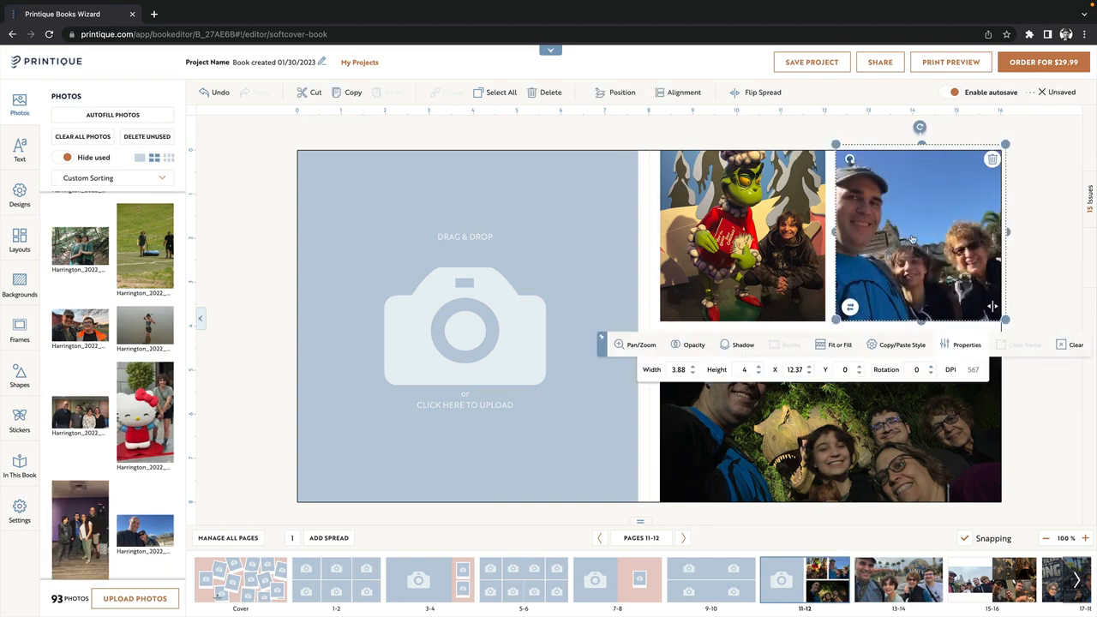
{"action": "left_click_drag", "start_coordinate": [141, 415], "coordinate": [469, 367]}
{"action": "double_click", "coordinate": [469, 367]}
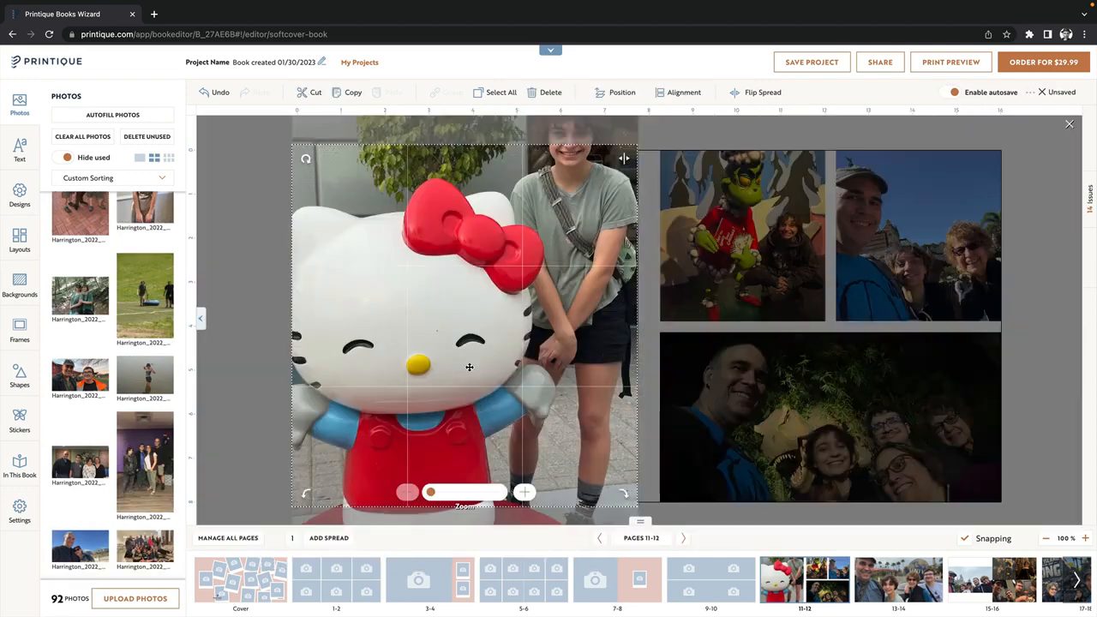
{"action": "left_click", "coordinate": [256, 429]}
Step: Apply Fit to Page to the Hello Kitty photo
{"action": "left_click", "coordinate": [429, 398]}
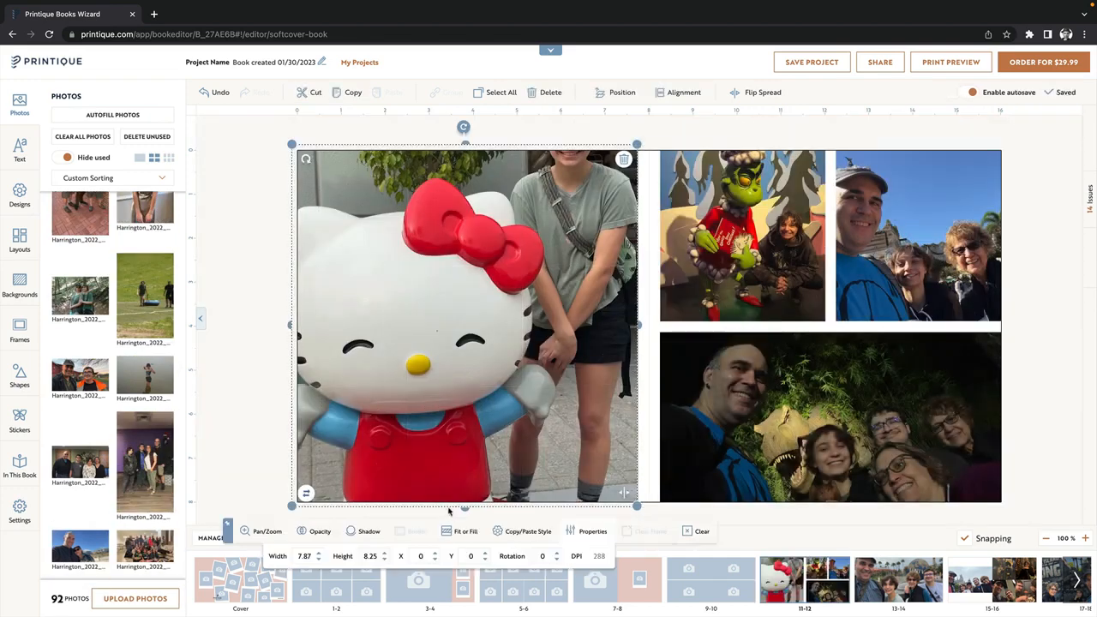
{"action": "left_click", "coordinate": [463, 532]}
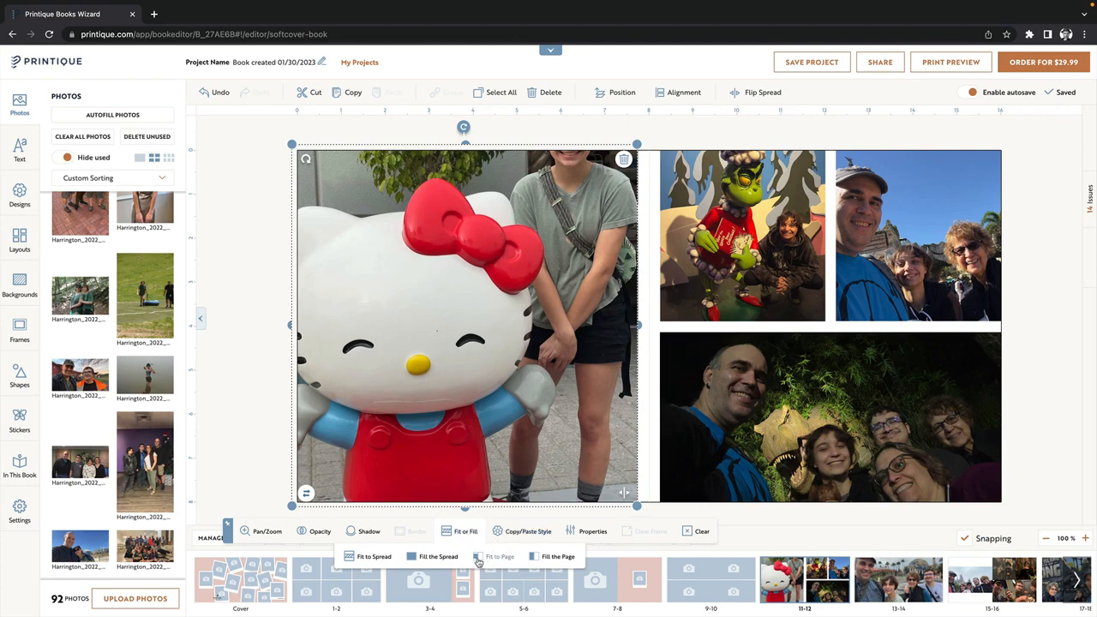
{"action": "left_click", "coordinate": [479, 558]}
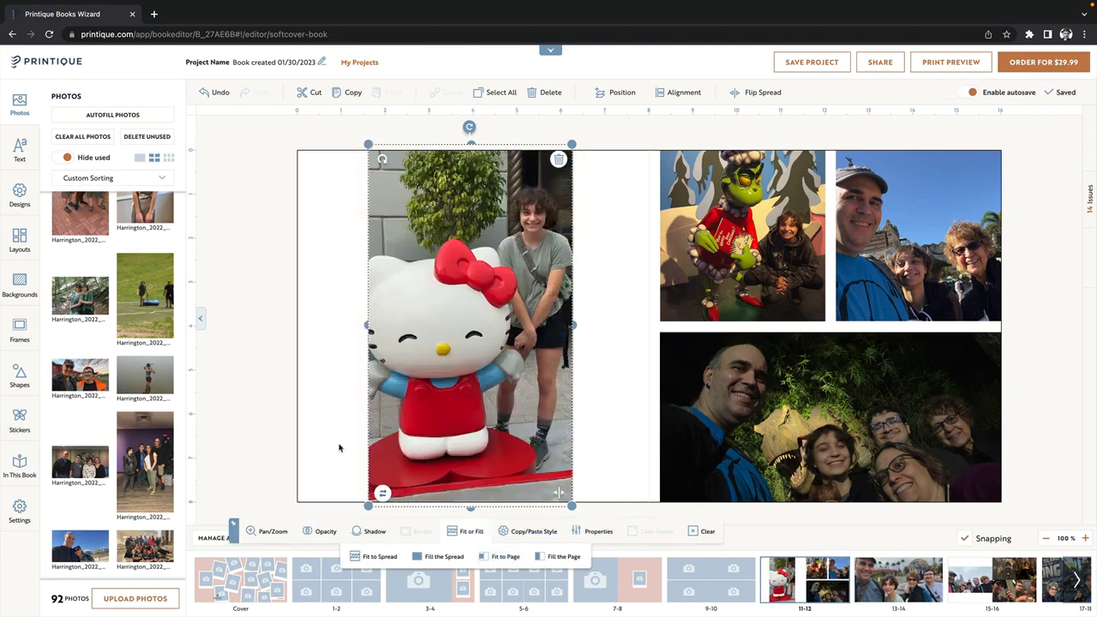
{"action": "left_click", "coordinate": [339, 448]}
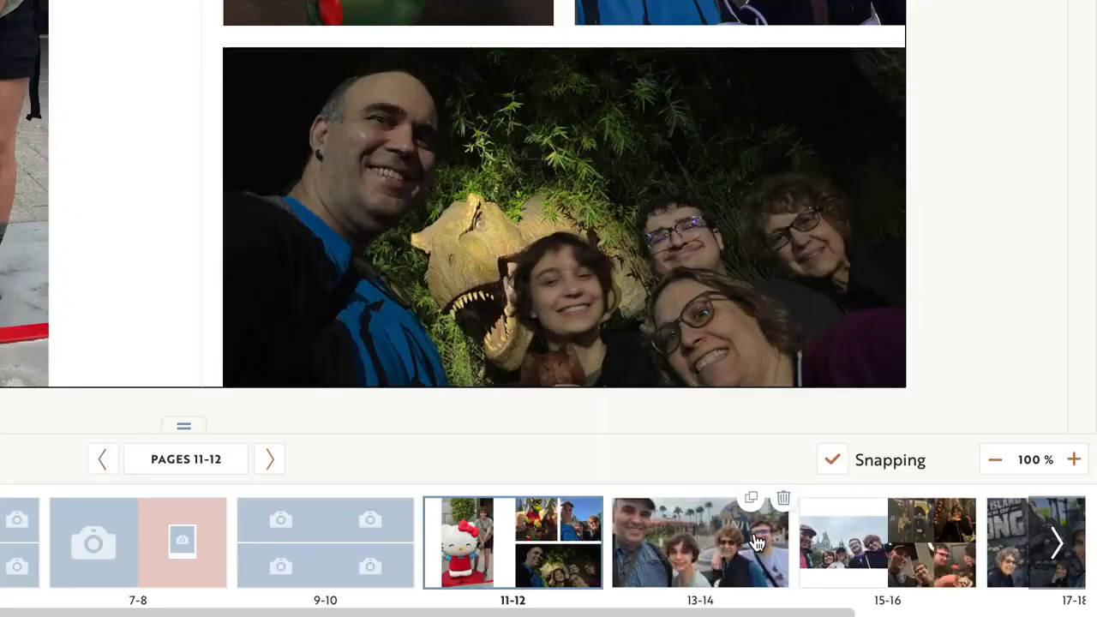
Step: Move the globe selfie spread ahead of the Hello Kitty spread, and move the empty four-photo spread behind the Kong spread
{"action": "left_click_drag", "start_coordinate": [757, 542], "coordinate": [532, 533]}
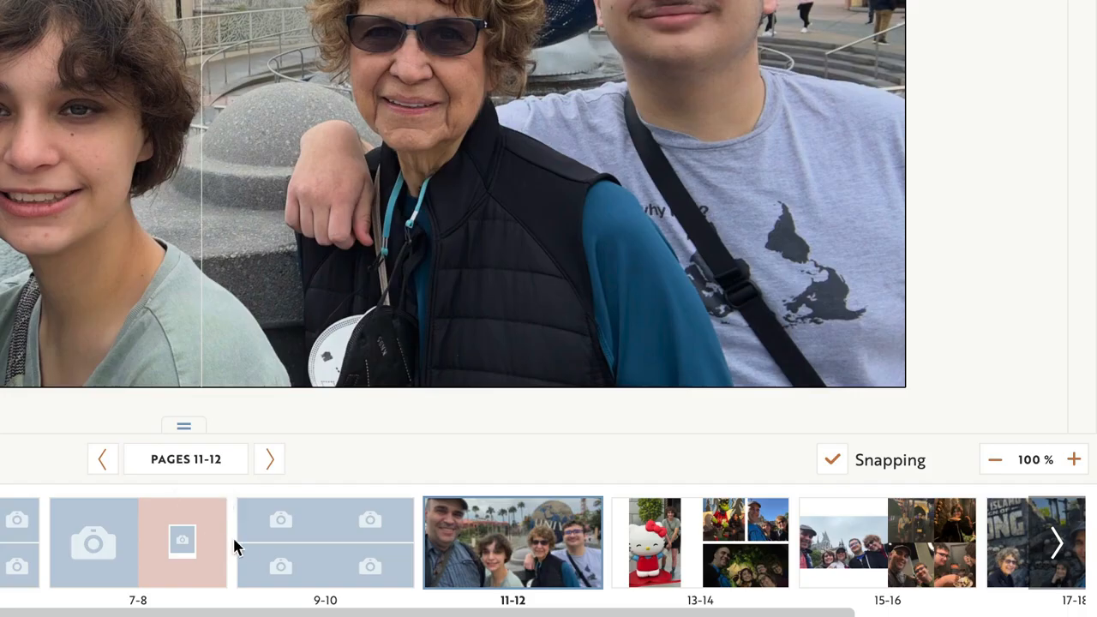
{"action": "left_click_drag", "start_coordinate": [251, 550], "coordinate": [1044, 558]}
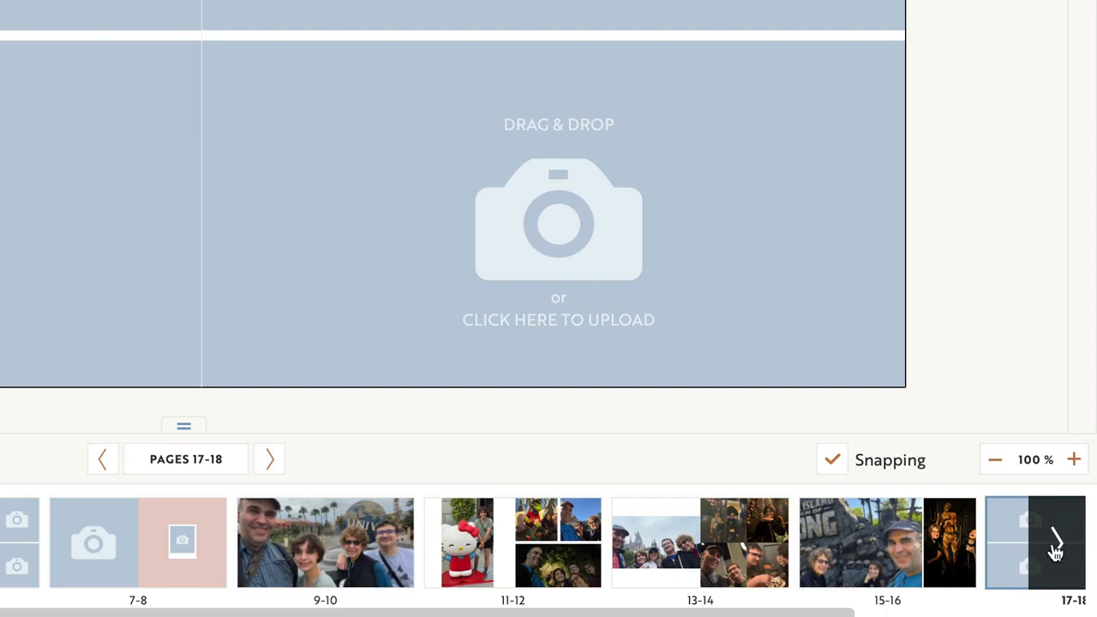
Step: Fill pages 17-18 with the beach selfie, the large family gathering, the green-room family photo and the purple-wall family photo
{"action": "left_click", "coordinate": [1055, 548]}
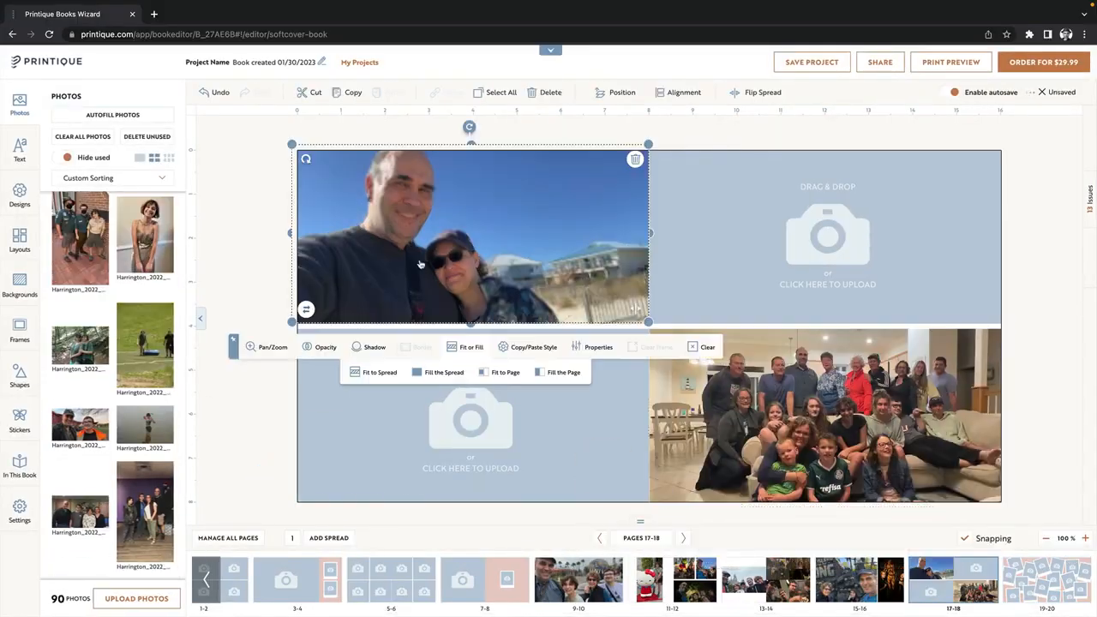
{"action": "left_click_drag", "start_coordinate": [145, 514], "coordinate": [471, 412]}
{"action": "left_click_drag", "start_coordinate": [128, 497], "coordinate": [824, 236]}
{"action": "left_click", "coordinate": [693, 348]}
{"action": "left_click", "coordinate": [631, 272]}
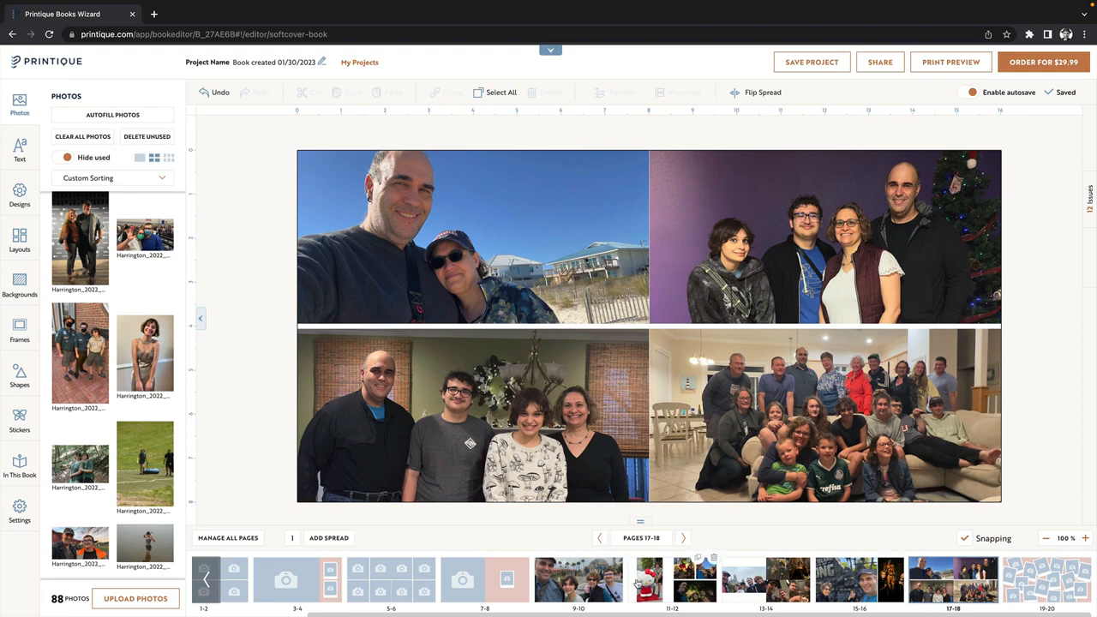
Step: Sort the unused photos Old To New and look through them for candidates for the remaining spreads
{"action": "scroll", "coordinate": [103, 417], "scroll_direction": "up", "scroll_amount": 2}
{"action": "mouse_move", "coordinate": [103, 417]}
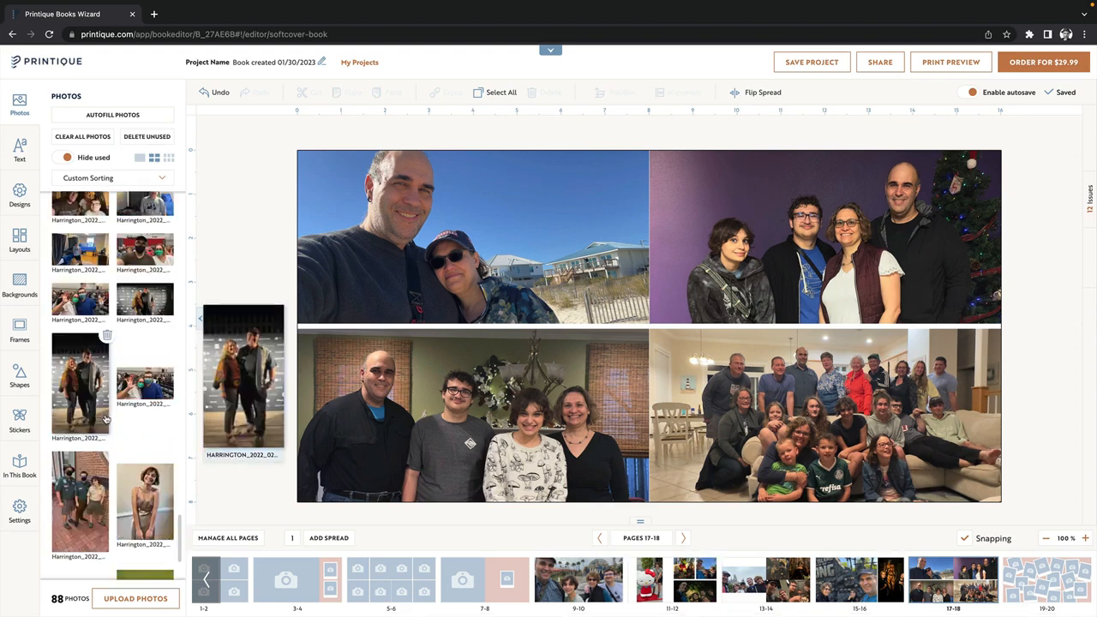
{"action": "scroll", "coordinate": [106, 420], "scroll_direction": "up", "scroll_amount": 2}
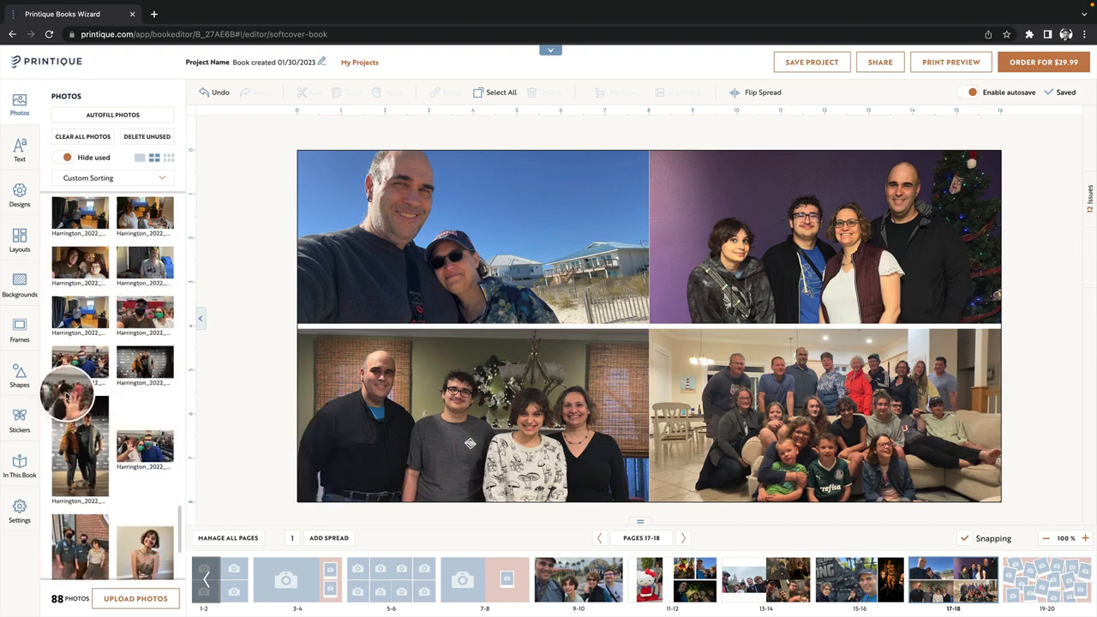
{"action": "mouse_move", "coordinate": [145, 446]}
{"action": "left_click_drag", "start_coordinate": [156, 454], "coordinate": [92, 347]}
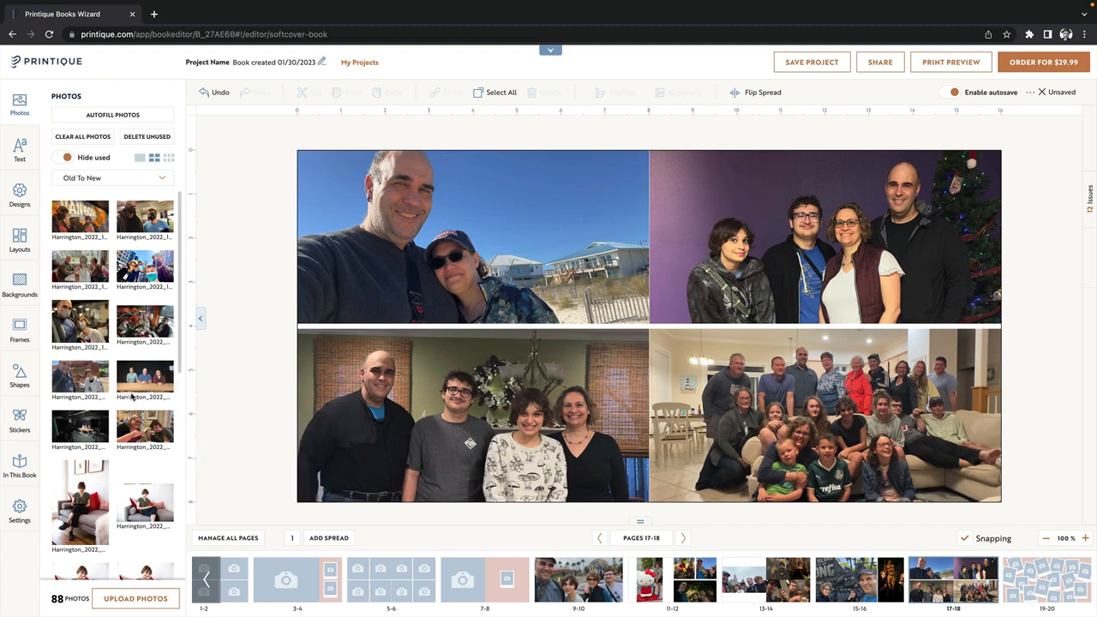
{"action": "scroll", "coordinate": [131, 395], "scroll_direction": "down", "scroll_amount": 10}
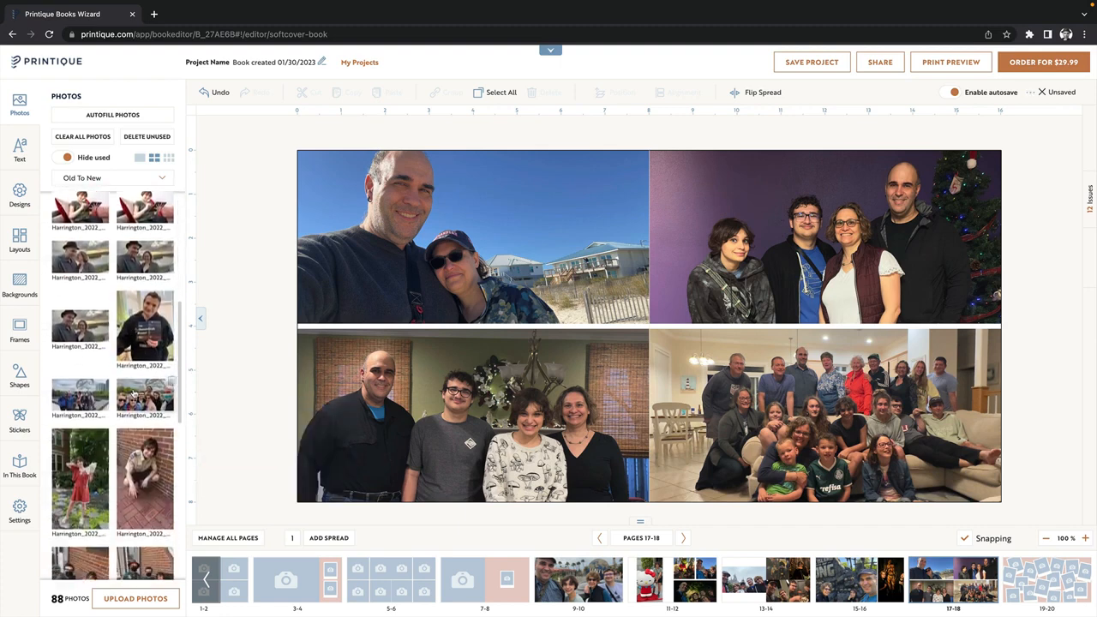
{"action": "scroll", "coordinate": [145, 324], "scroll_direction": "up", "scroll_amount": 5}
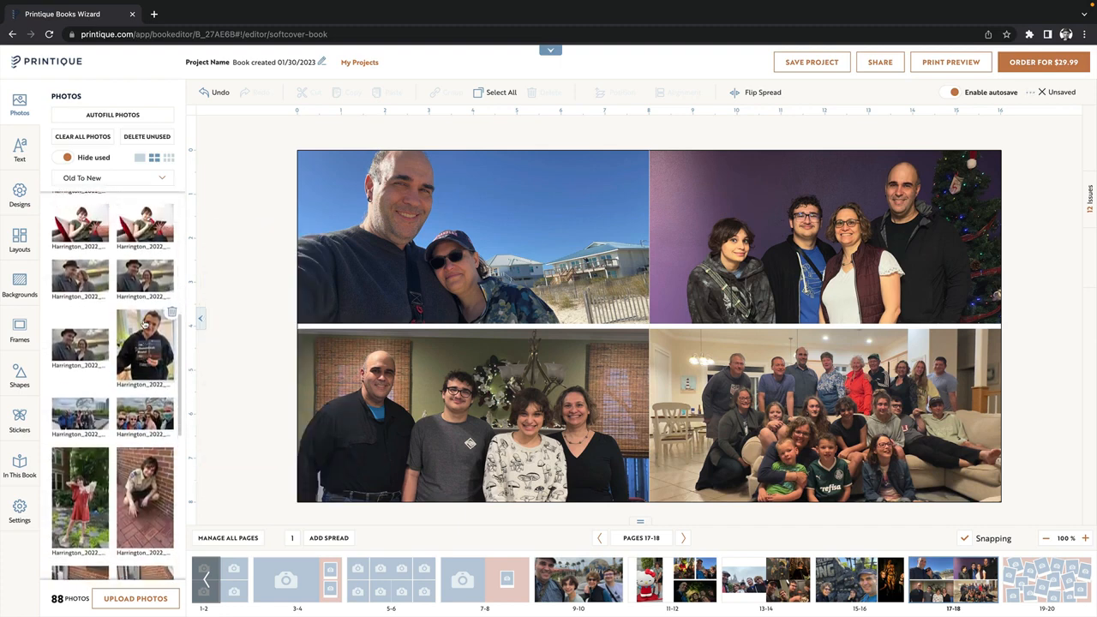
{"action": "scroll", "coordinate": [144, 324], "scroll_direction": "up", "scroll_amount": 2}
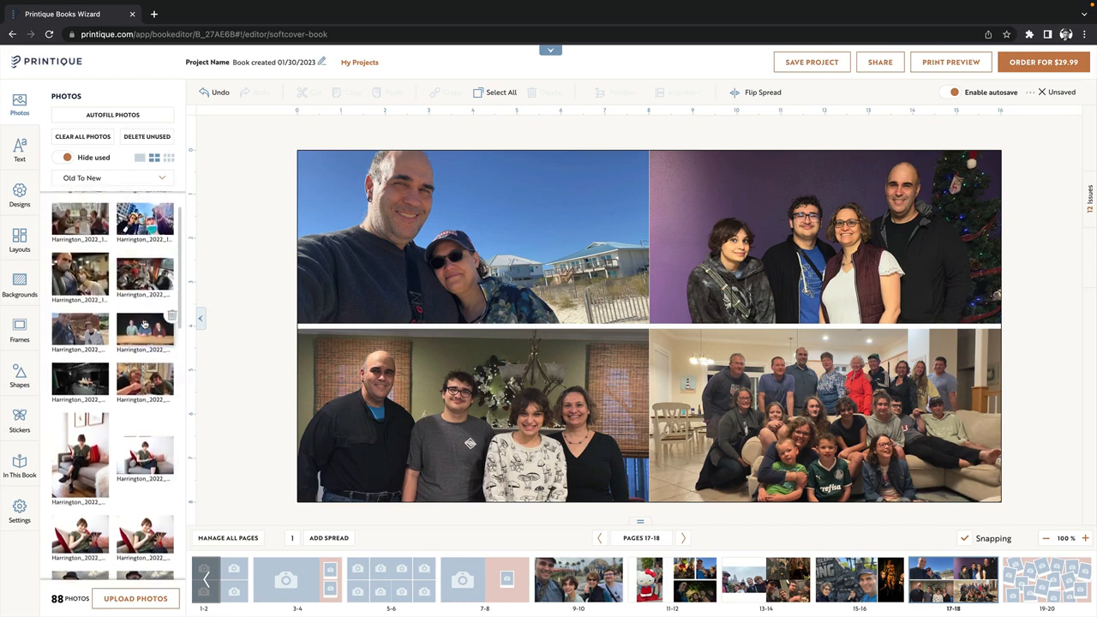
{"action": "scroll", "coordinate": [144, 324], "scroll_direction": "down", "scroll_amount": 3}
{"action": "scroll", "coordinate": [146, 322], "scroll_direction": "down", "scroll_amount": 8}
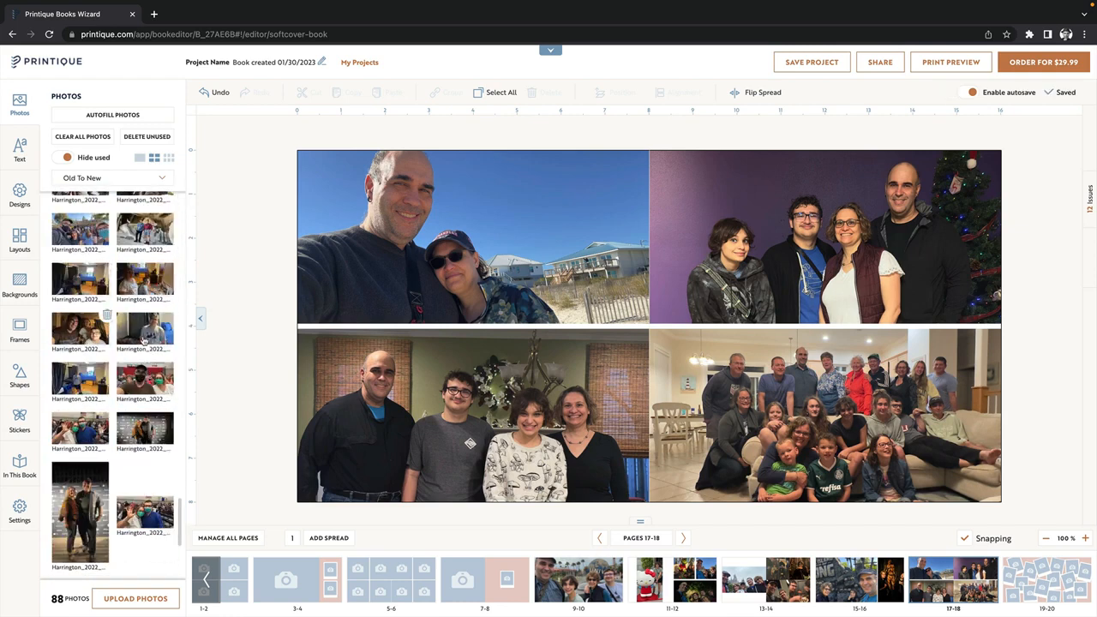
{"action": "mouse_move", "coordinate": [147, 384]}
Step: Change pages 5-6 to the theme layout with four small photos beside one full-page photo
{"action": "left_click", "coordinate": [386, 594]}
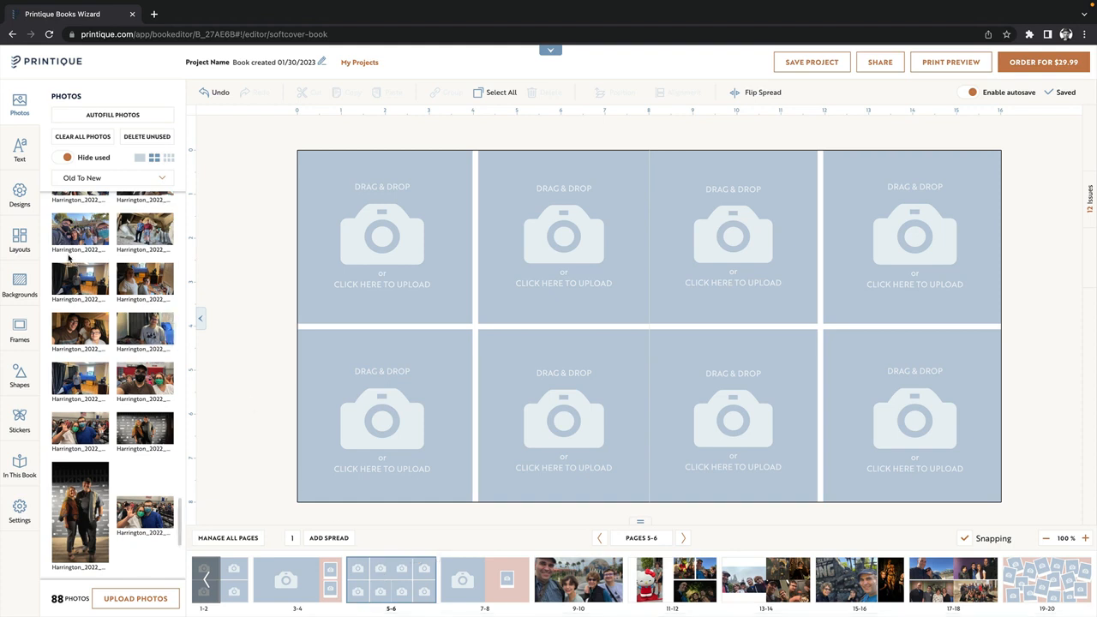
{"action": "left_click", "coordinate": [18, 242]}
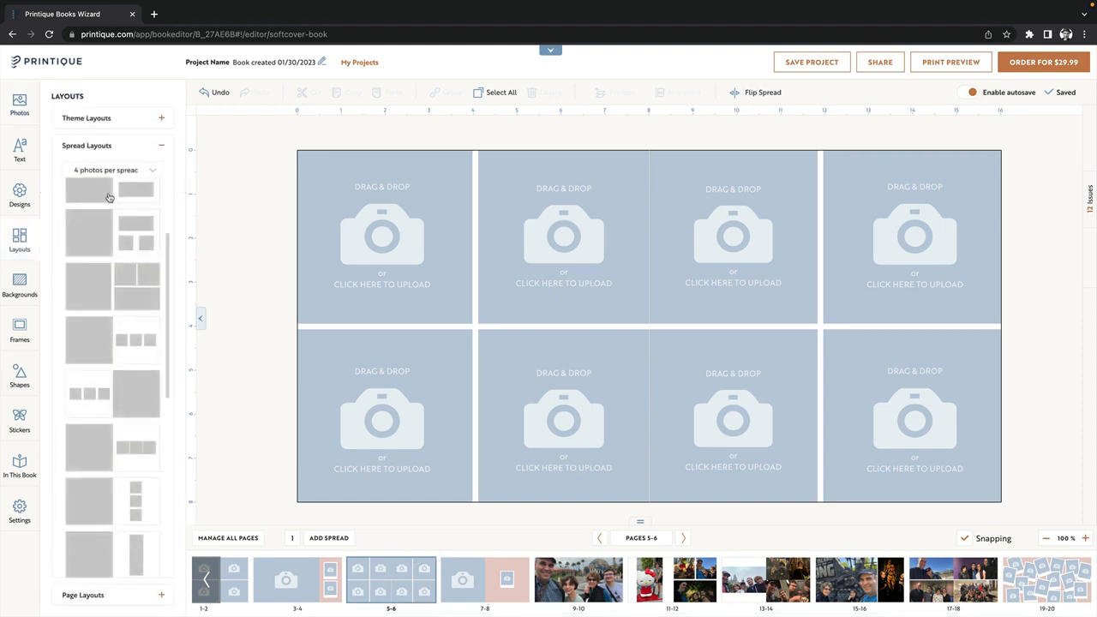
{"action": "left_click", "coordinate": [161, 121]}
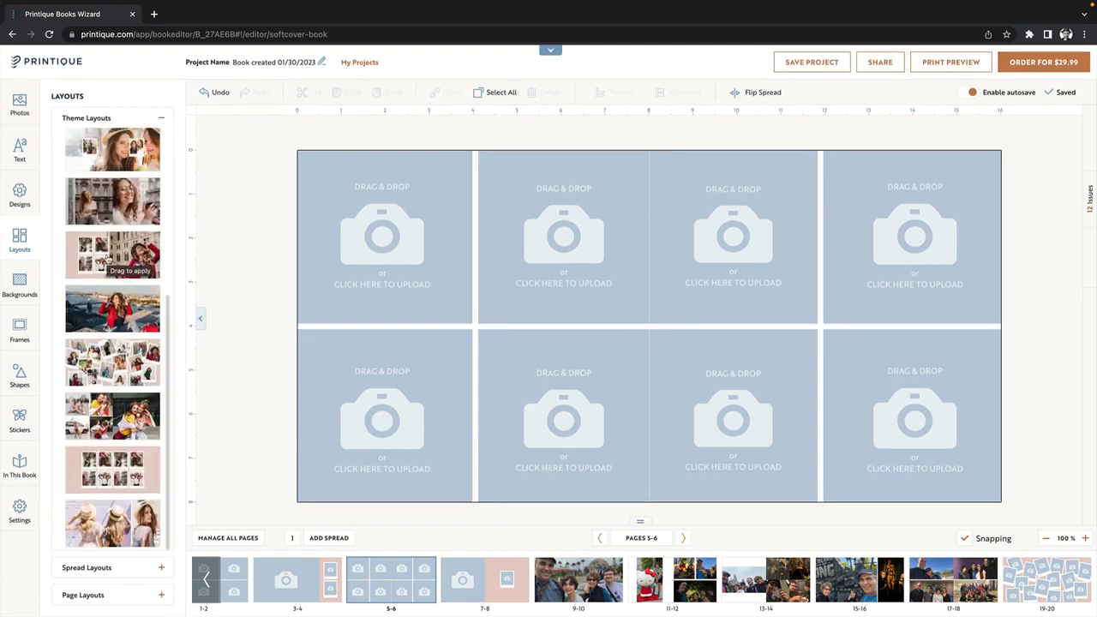
{"action": "left_click_drag", "start_coordinate": [103, 422], "coordinate": [506, 394]}
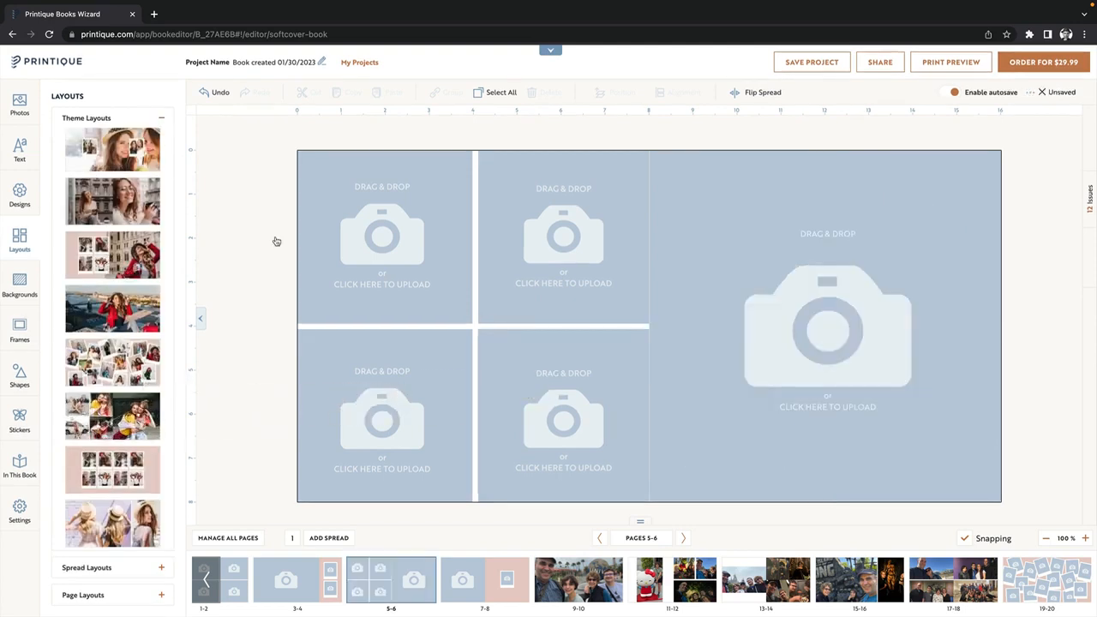
Step: Fill pages 5-6 with the masked selfie as the full-page photo and four dorm-room photos in the small frames, and save the project
{"action": "left_click", "coordinate": [19, 105]}
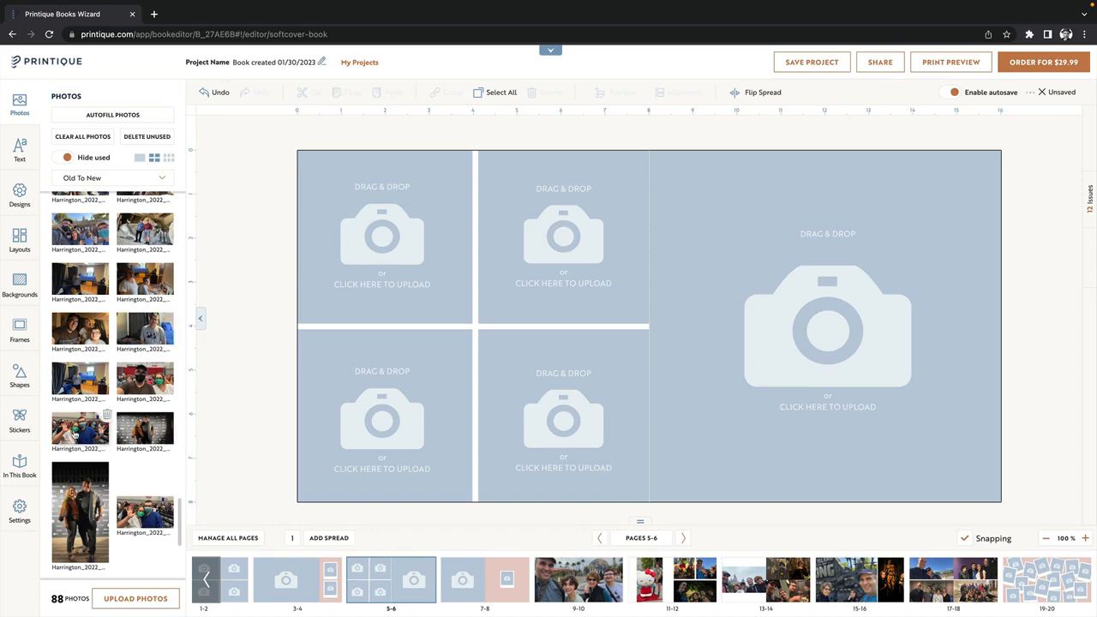
{"action": "left_click_drag", "start_coordinate": [84, 429], "coordinate": [795, 337]}
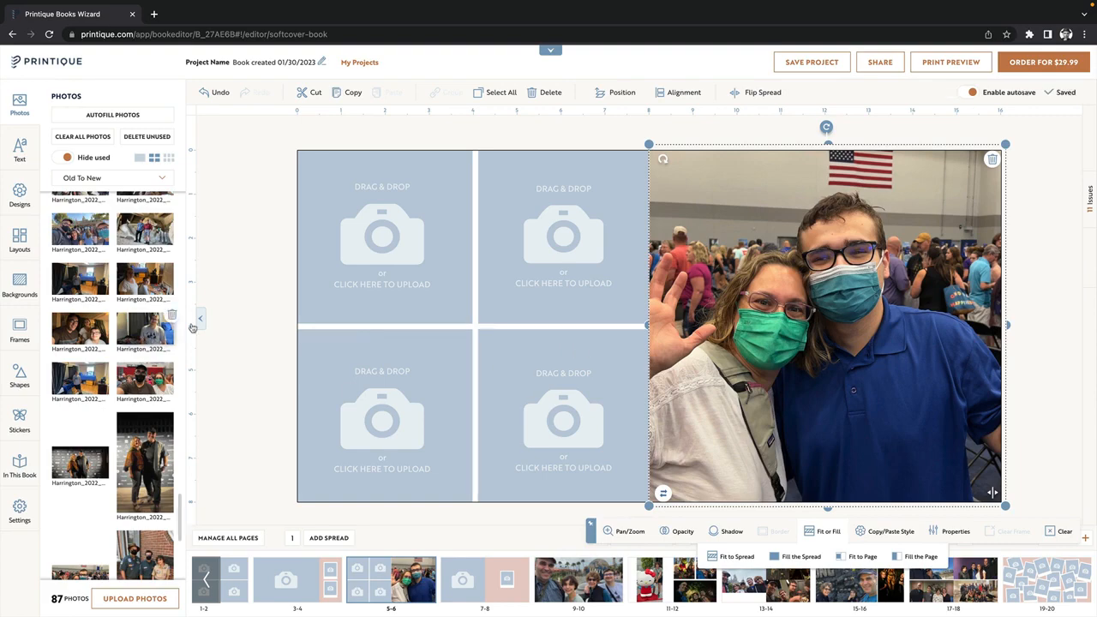
{"action": "left_click_drag", "start_coordinate": [145, 328], "coordinate": [384, 251]}
{"action": "double_click", "coordinate": [383, 252]}
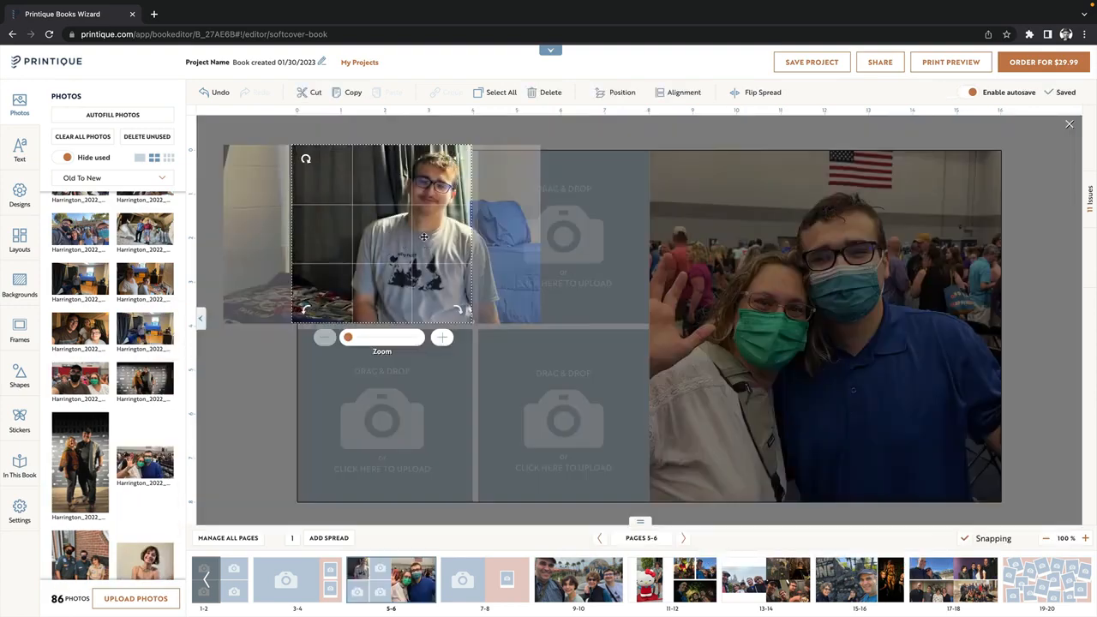
{"action": "left_click_drag", "start_coordinate": [145, 378], "coordinate": [365, 416]}
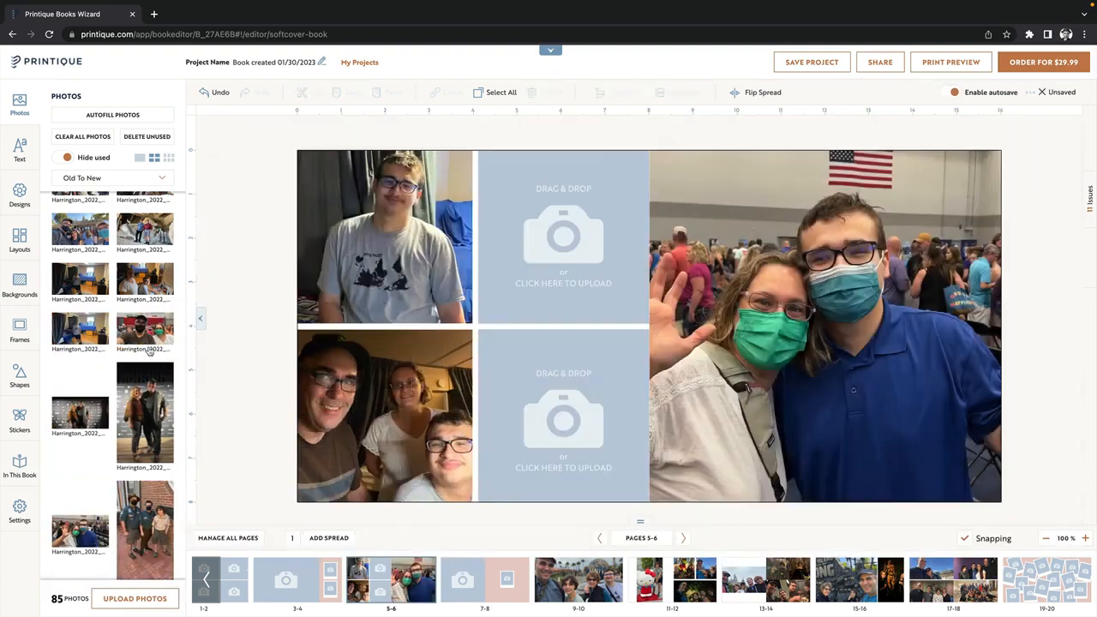
{"action": "left_click_drag", "start_coordinate": [80, 329], "coordinate": [552, 250]}
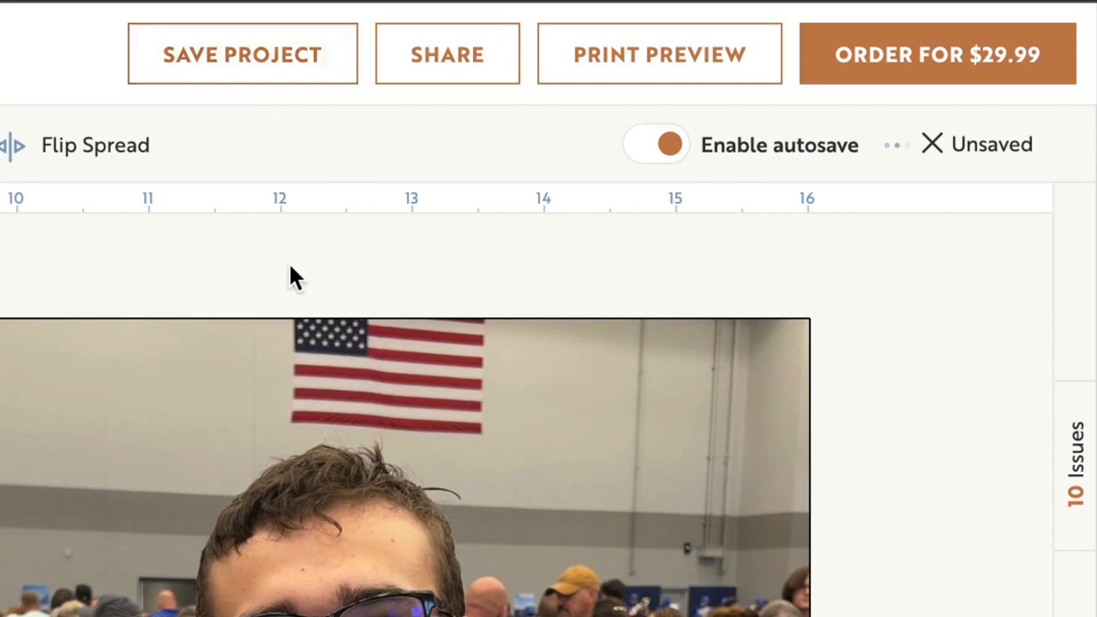
{"action": "left_click", "coordinate": [239, 53]}
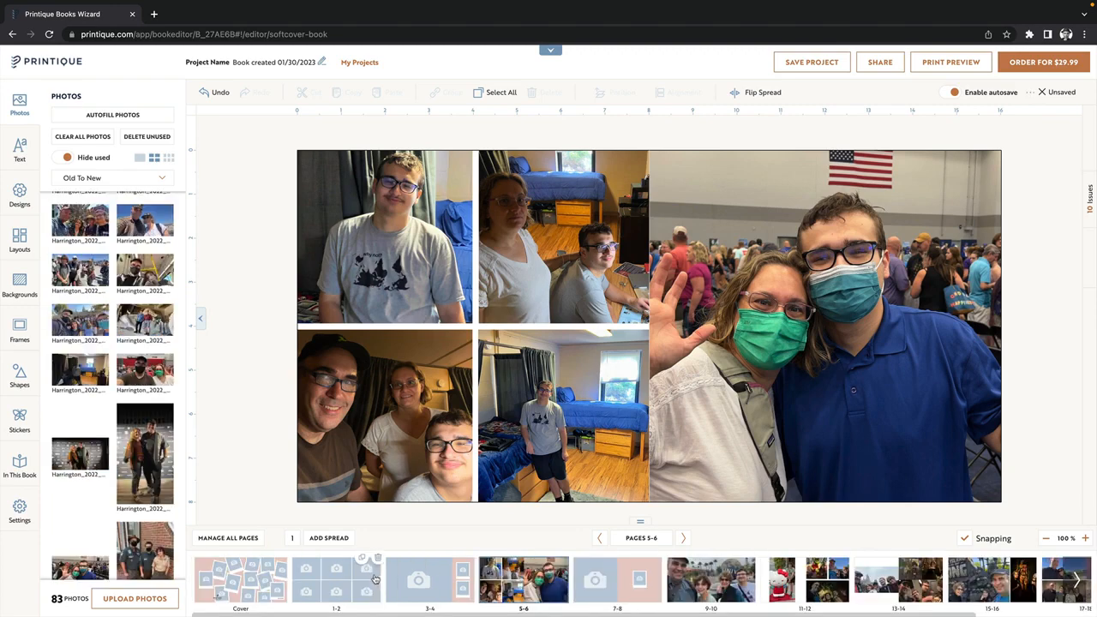
Step: Change pages 1-2 to the theme layout with four small photos beside one full-page photo
{"action": "left_click", "coordinate": [325, 581]}
{"action": "scroll", "coordinate": [141, 428], "scroll_direction": "down", "scroll_amount": 5}
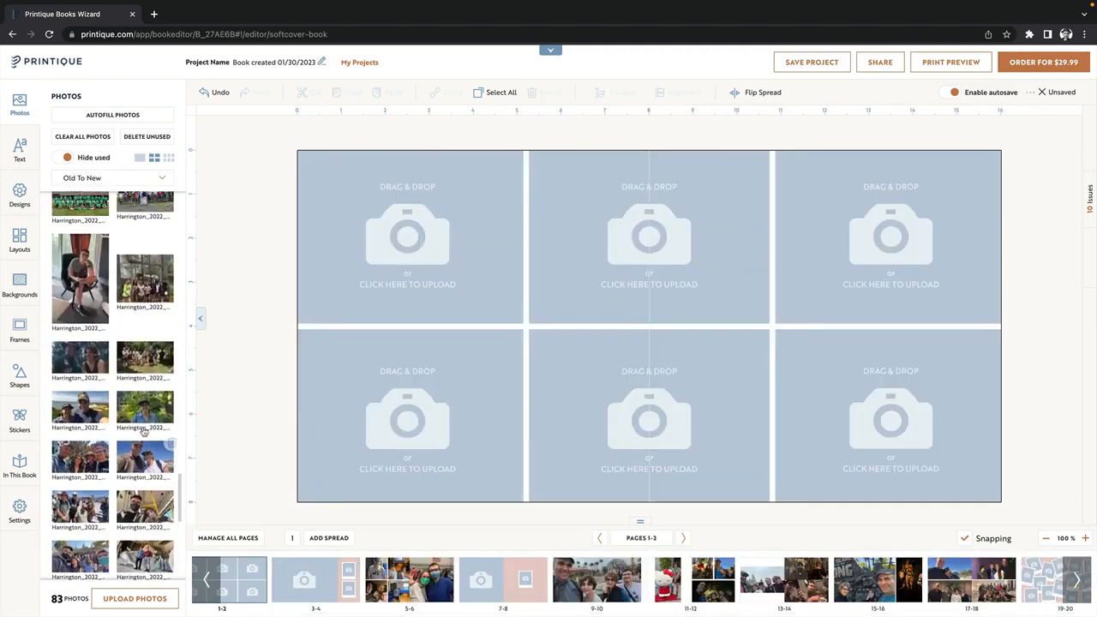
{"action": "scroll", "coordinate": [143, 431], "scroll_direction": "up", "scroll_amount": 2}
{"action": "mouse_move", "coordinate": [143, 432]}
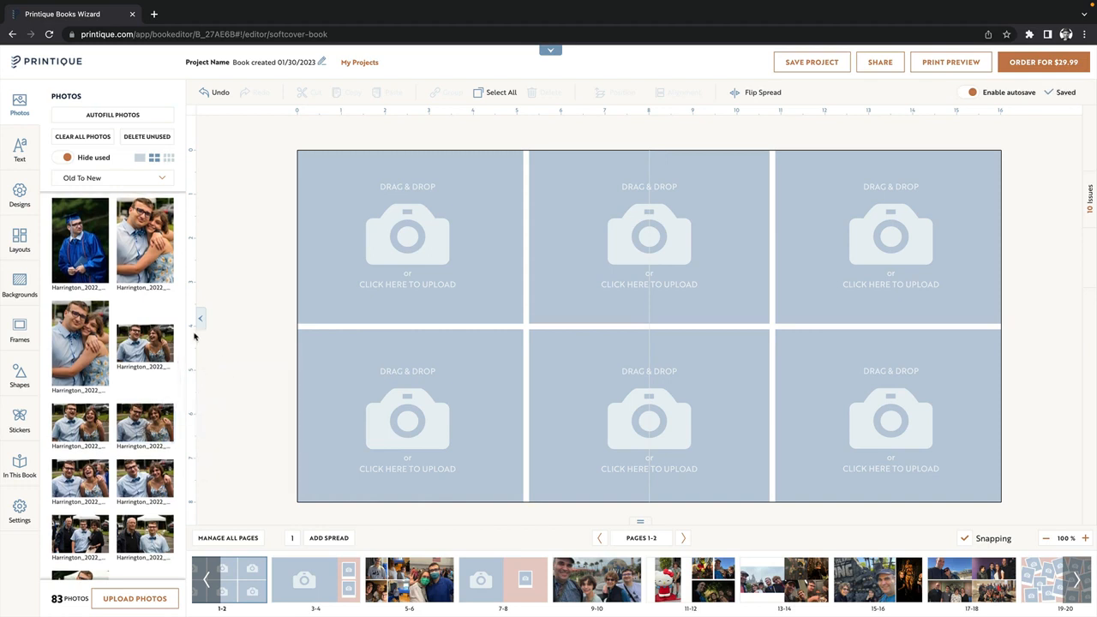
{"action": "left_click", "coordinate": [19, 240]}
{"action": "left_click_drag", "start_coordinate": [112, 424], "coordinate": [460, 362]}
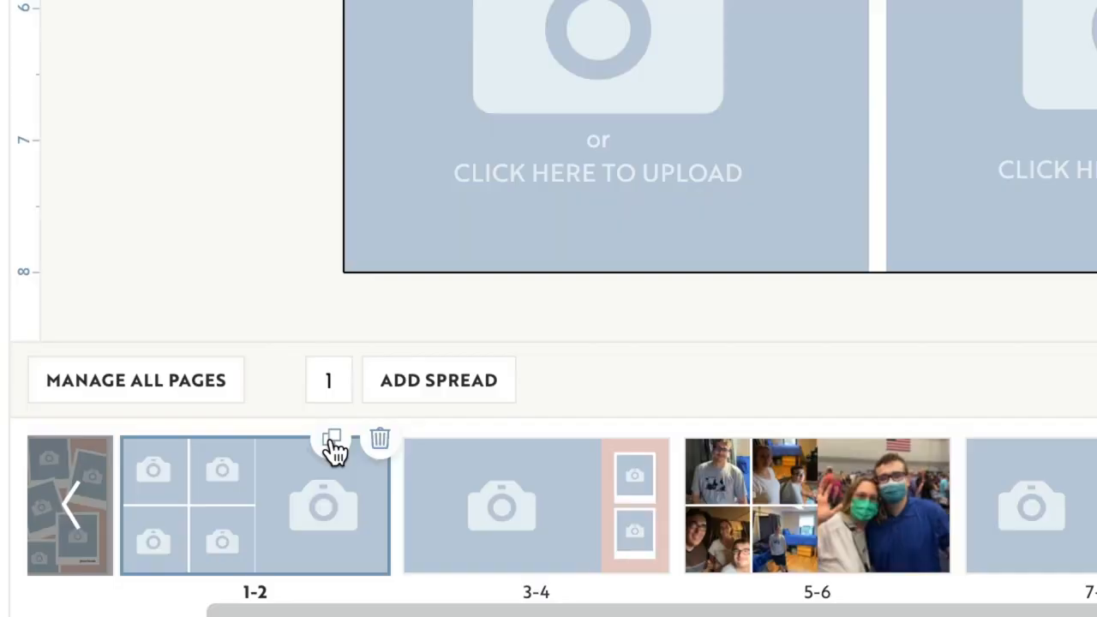
Step: Duplicate the pages 1-2 spread and give the copy the theme layout with two full-page photos
{"action": "left_click", "coordinate": [294, 560]}
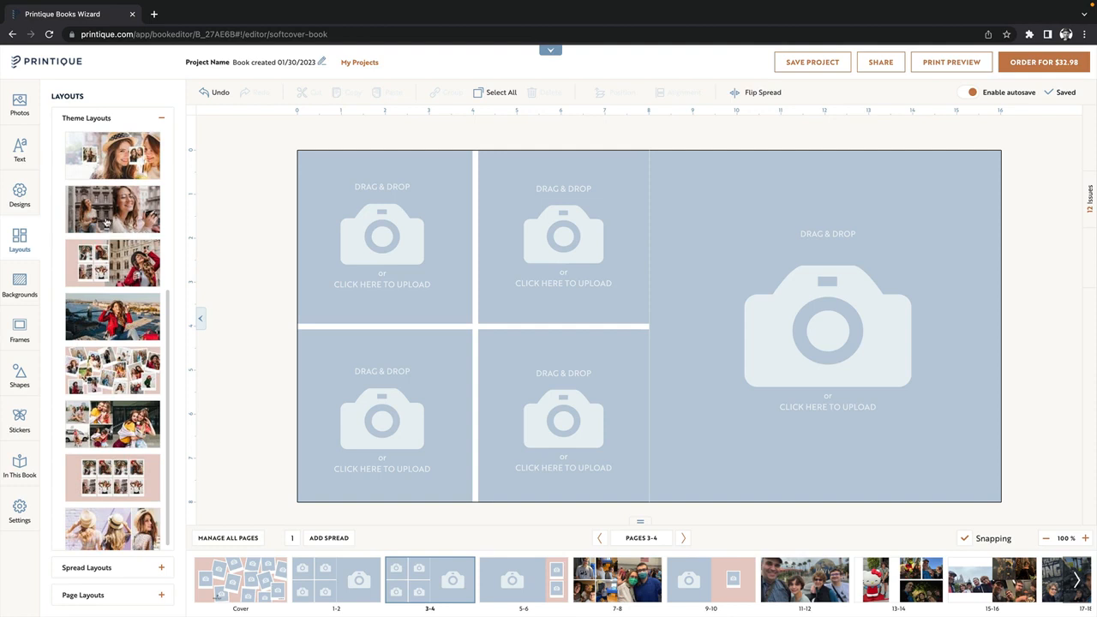
{"action": "left_click_drag", "start_coordinate": [106, 222], "coordinate": [500, 300]}
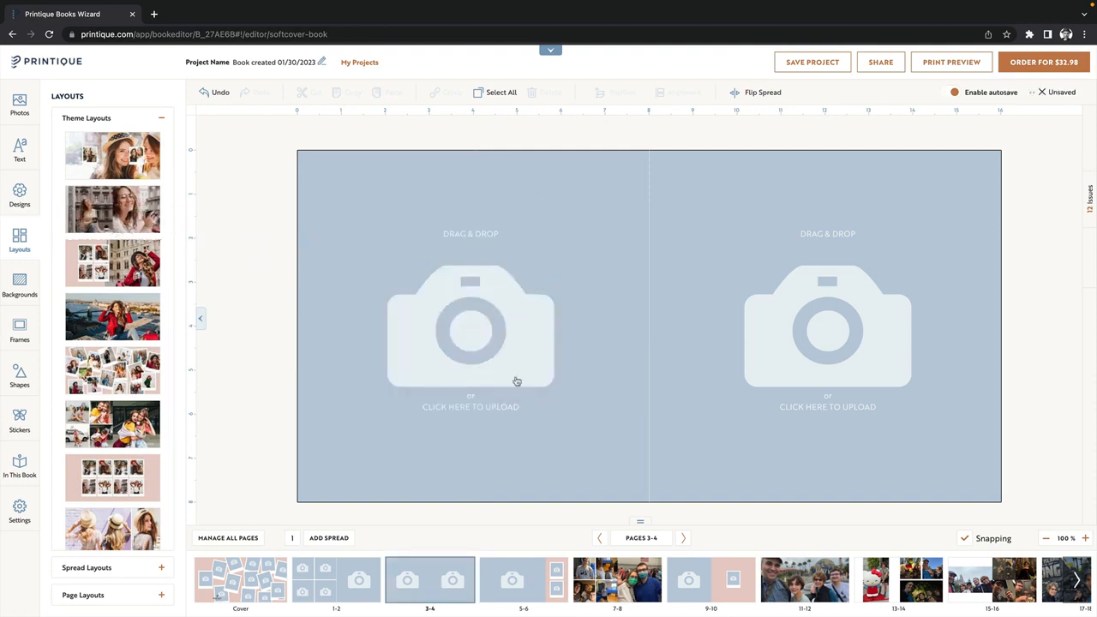
Step: Move the empty spread with one large photo and two framed photos to the front of the book as pages 1-2
{"action": "left_click_drag", "start_coordinate": [552, 558], "coordinate": [300, 588]}
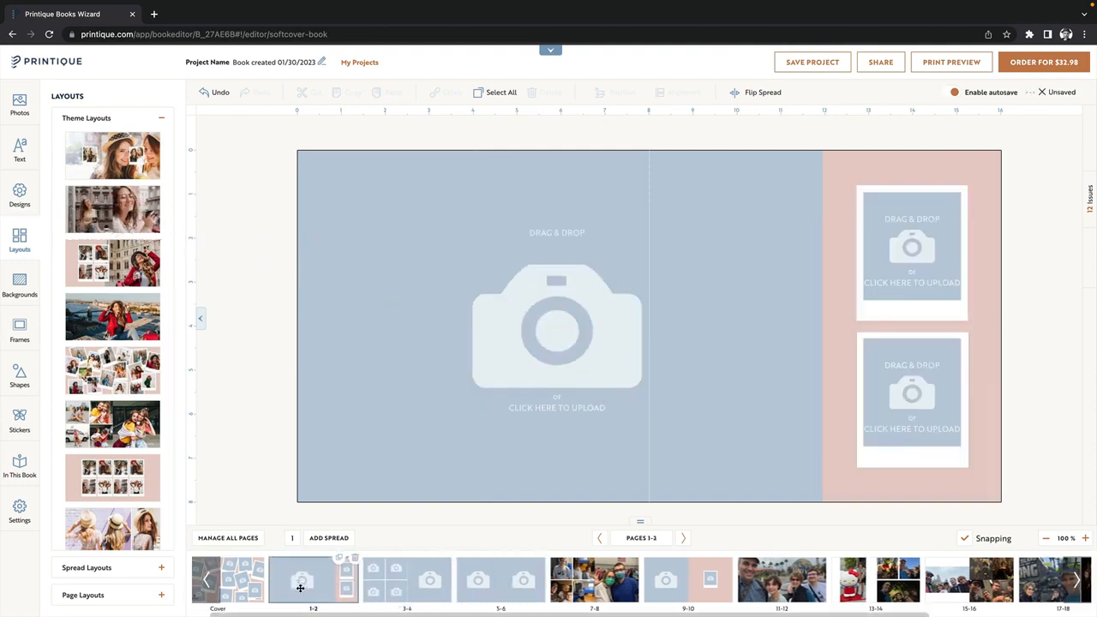
{"action": "scroll", "coordinate": [435, 579], "scroll_direction": "right", "scroll_amount": 3}
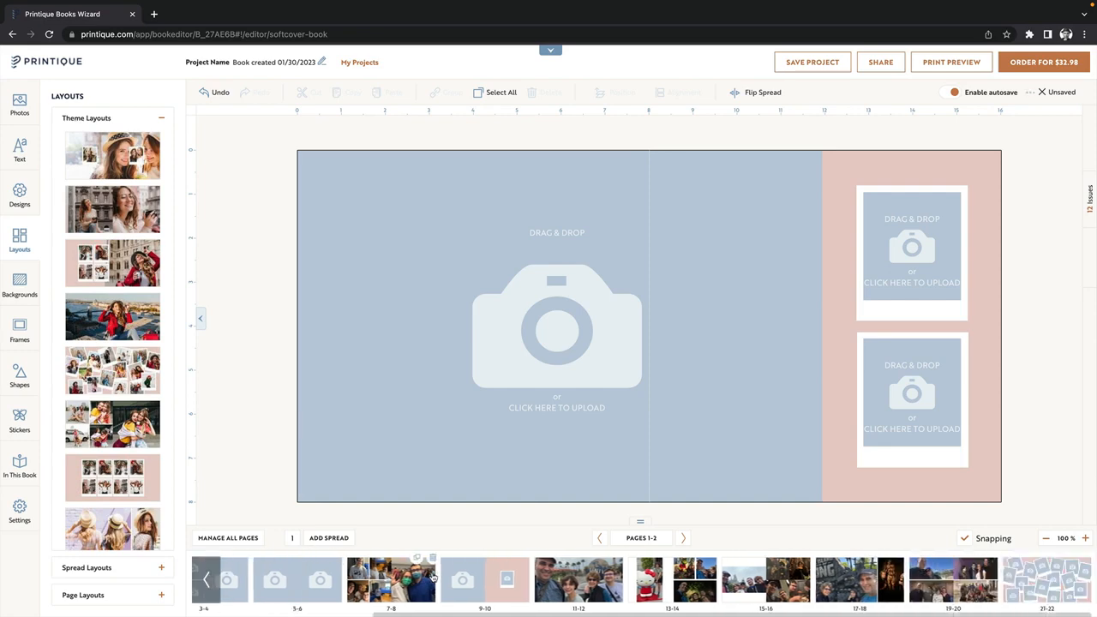
{"action": "scroll", "coordinate": [435, 578], "scroll_direction": "left", "scroll_amount": 3}
Step: Fill pages 1-2 with the seated graduate as the large photo and the podium and hug photos in the two small frames
{"action": "left_click", "coordinate": [19, 105]}
{"action": "scroll", "coordinate": [147, 384], "scroll_direction": "down", "scroll_amount": 1}
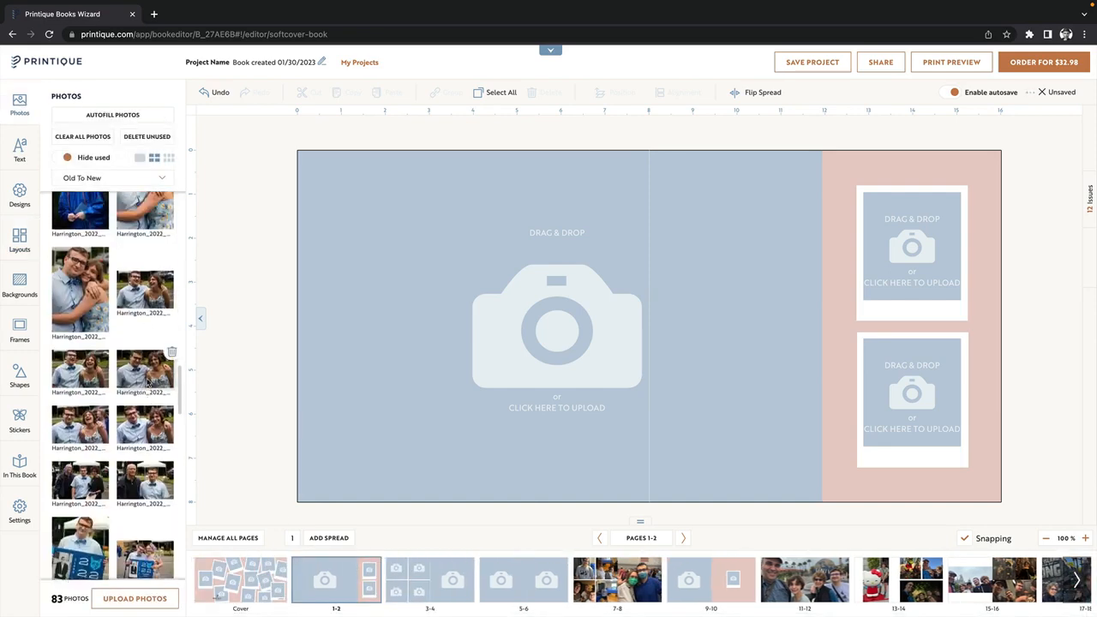
{"action": "scroll", "coordinate": [148, 384], "scroll_direction": "down", "scroll_amount": 2}
{"action": "left_click_drag", "start_coordinate": [90, 313], "coordinate": [360, 326]}
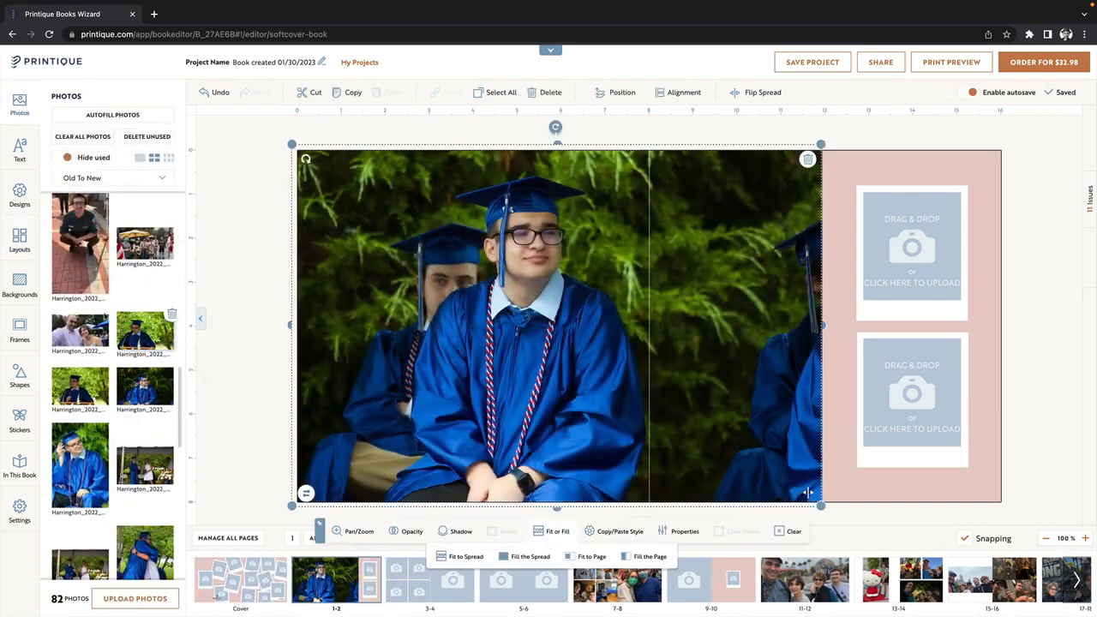
{"action": "left_click_drag", "start_coordinate": [145, 334], "coordinate": [913, 249]}
{"action": "left_click", "coordinate": [912, 248]}
{"action": "scroll", "coordinate": [152, 461], "scroll_direction": "down", "scroll_amount": 3}
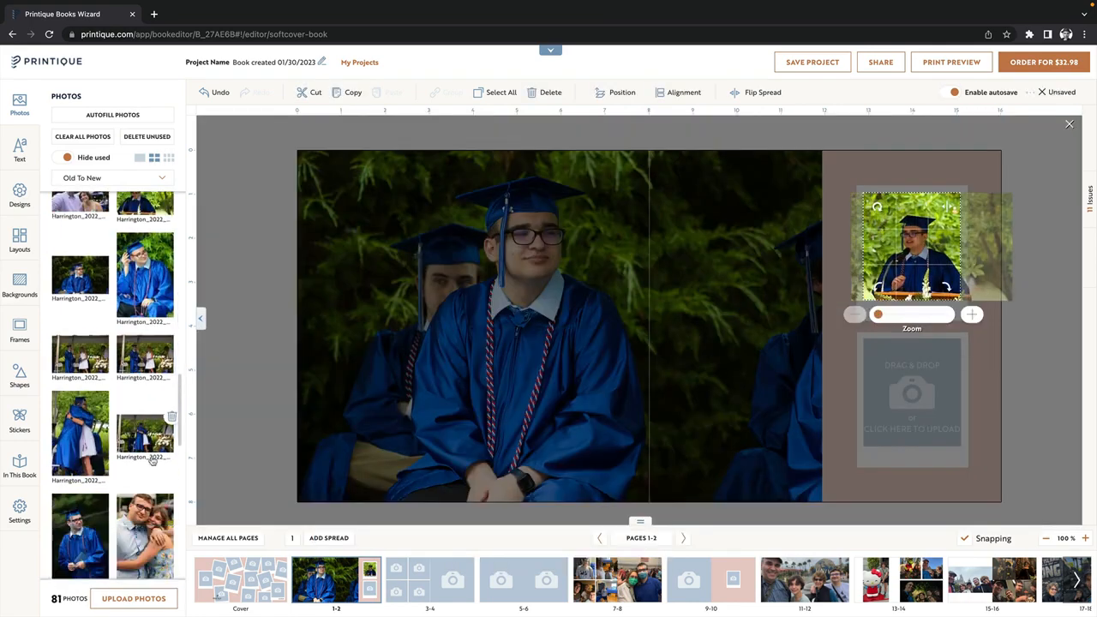
{"action": "left_click_drag", "start_coordinate": [80, 433], "coordinate": [913, 394]}
Step: On pages 3-4, place the graduate holding his diploma as the full-page photo and the diploma handshake in the upper-left frame, adjusting its crop
{"action": "left_click", "coordinate": [684, 537]}
{"action": "left_click_drag", "start_coordinate": [145, 283], "coordinate": [780, 368]}
{"action": "left_click_drag", "start_coordinate": [80, 437], "coordinate": [386, 240]}
{"action": "left_click", "coordinate": [388, 238]}
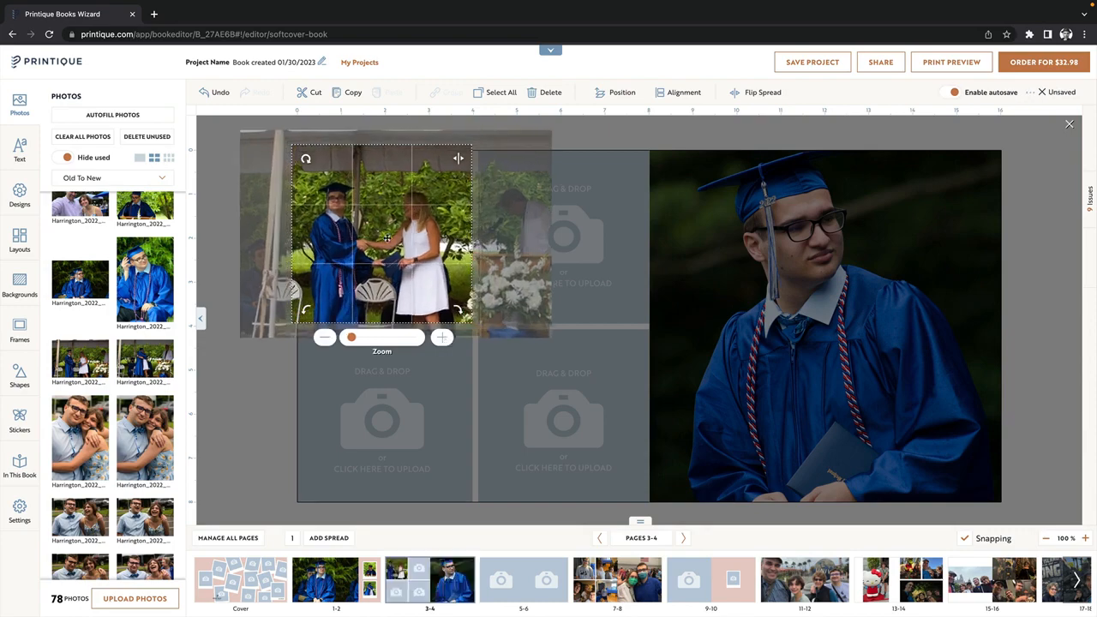
{"action": "left_click", "coordinate": [220, 326]}
Step: Place the Class of 2022 sign photo in the lower-right small frame and the photo with the gray-suited man in the lower-left one
{"action": "scroll", "coordinate": [145, 386], "scroll_direction": "down", "scroll_amount": 2}
{"action": "left_click_drag", "start_coordinate": [145, 377], "coordinate": [563, 387]}
{"action": "left_click", "coordinate": [563, 386]}
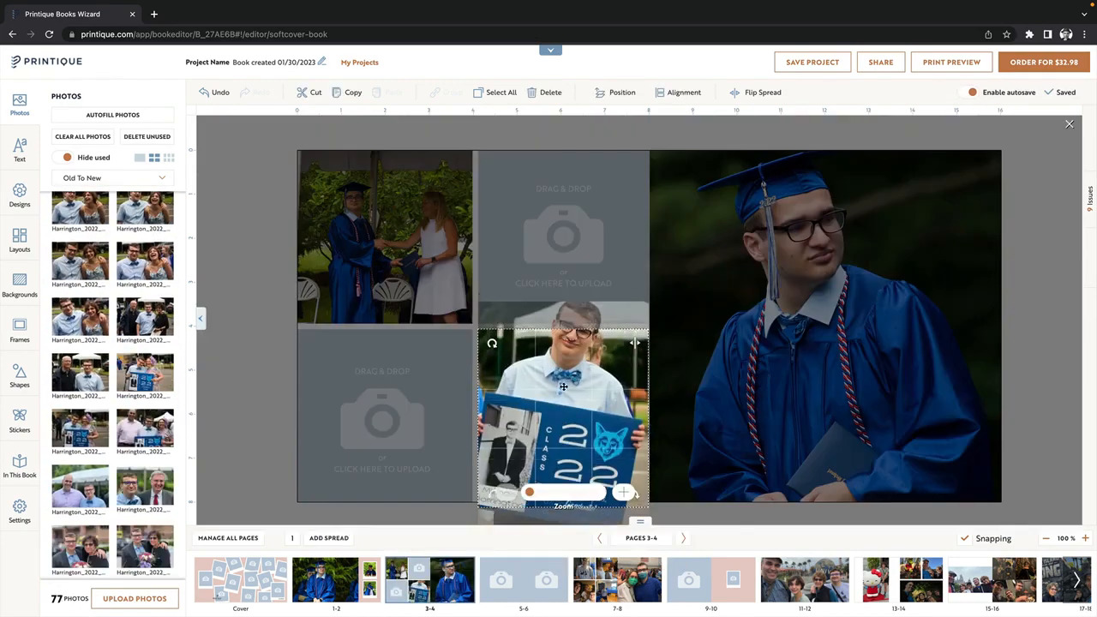
{"action": "left_click_drag", "start_coordinate": [145, 489], "coordinate": [386, 416]}
{"action": "scroll", "coordinate": [146, 342], "scroll_direction": "up", "scroll_amount": 2}
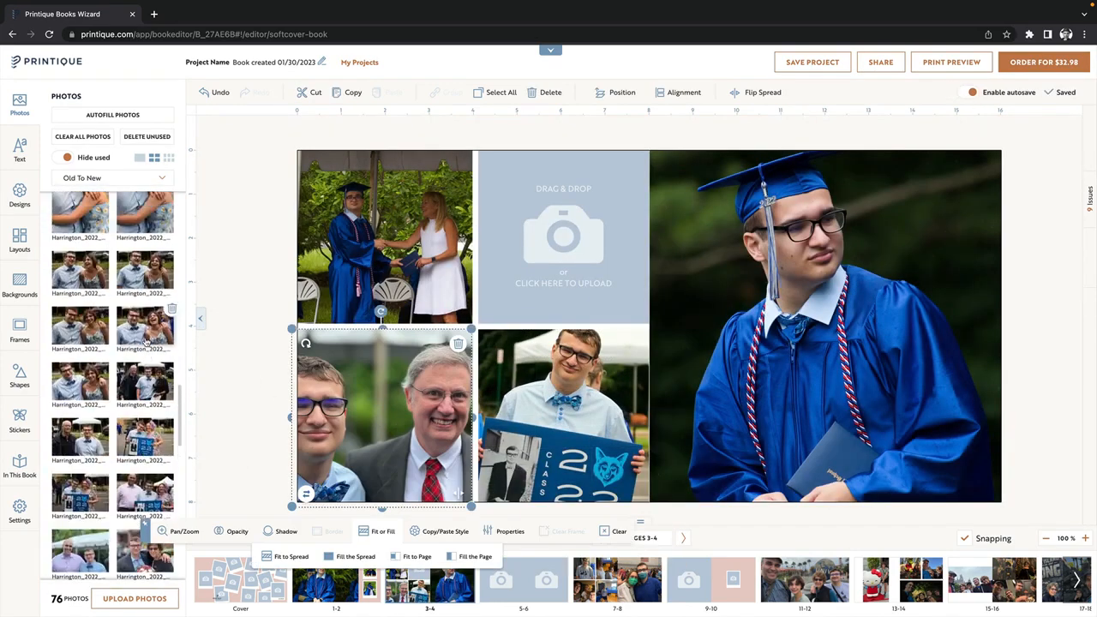
Step: Replace the gray-suited man's photo with one of the graduate and the girl in the floral dress, and fill the remaining small frame
{"action": "left_click_drag", "start_coordinate": [144, 330], "coordinate": [385, 416]}
{"action": "left_click", "coordinate": [386, 416]}
{"action": "left_click", "coordinate": [221, 326]}
{"action": "left_click_drag", "start_coordinate": [144, 334], "coordinate": [568, 259]}
{"action": "left_click", "coordinate": [567, 258]}
{"action": "left_click", "coordinate": [220, 326]}
Step: Change pages 5-6 to the pink theme layout with eight white-framed photos
{"action": "left_click", "coordinate": [523, 579]}
{"action": "left_click", "coordinate": [19, 240]}
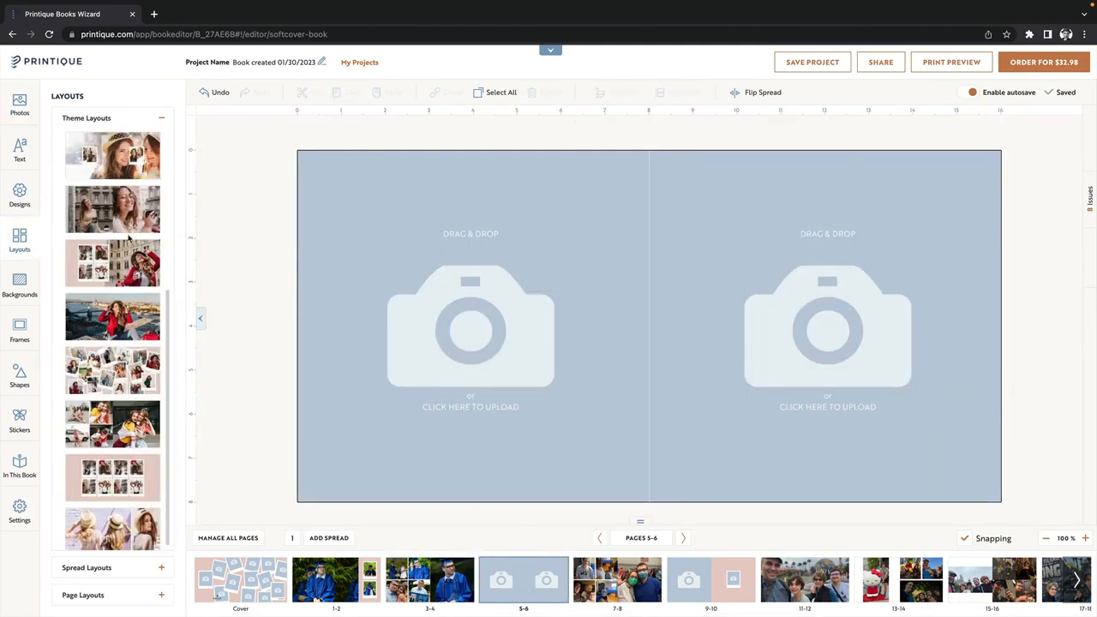
{"action": "left_click", "coordinate": [137, 477]}
{"action": "left_click", "coordinate": [19, 104]}
Step: Place the laughing couple in the first upper frame, the man in black in the second lower, and the 2022 sign photo in the third upper
{"action": "scroll", "coordinate": [79, 444], "scroll_direction": "down", "scroll_amount": 3}
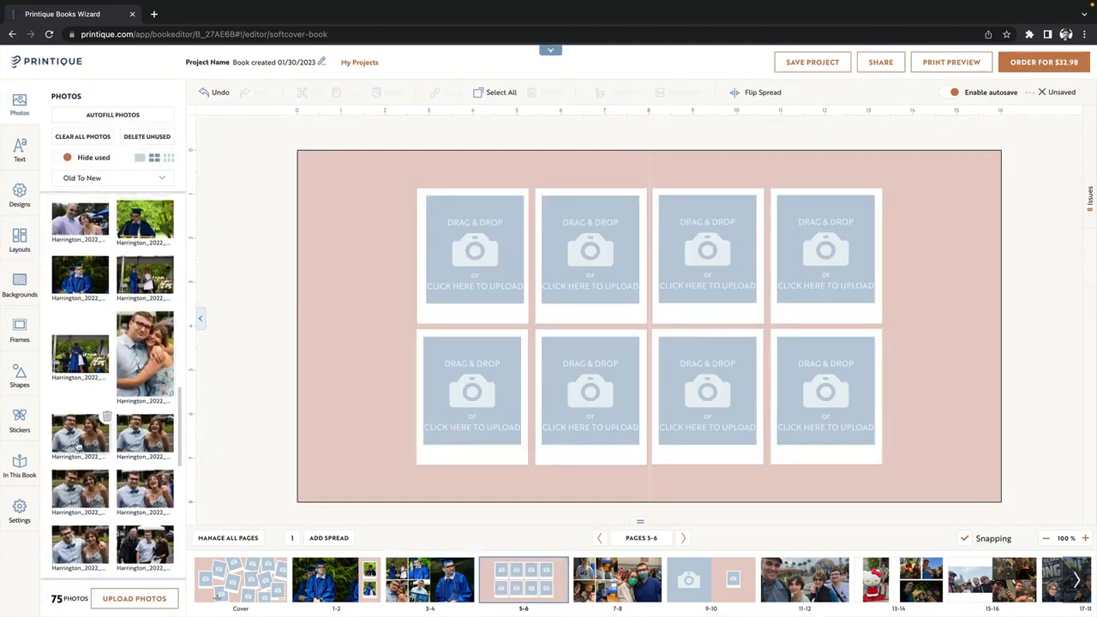
{"action": "left_click_drag", "start_coordinate": [79, 444], "coordinate": [474, 249]}
{"action": "left_click", "coordinate": [521, 458]}
{"action": "left_click_drag", "start_coordinate": [81, 548], "coordinate": [591, 398]}
{"action": "left_click", "coordinate": [594, 401]}
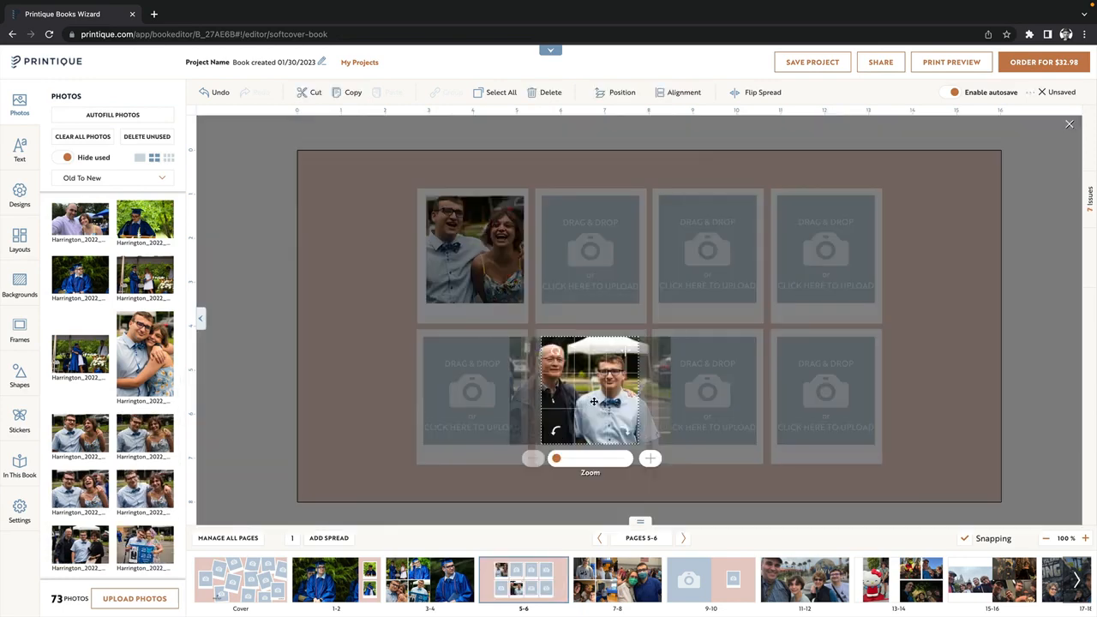
{"action": "left_click_drag", "start_coordinate": [145, 544], "coordinate": [705, 253]}
{"action": "scroll", "coordinate": [150, 470], "scroll_direction": "down", "scroll_amount": 3}
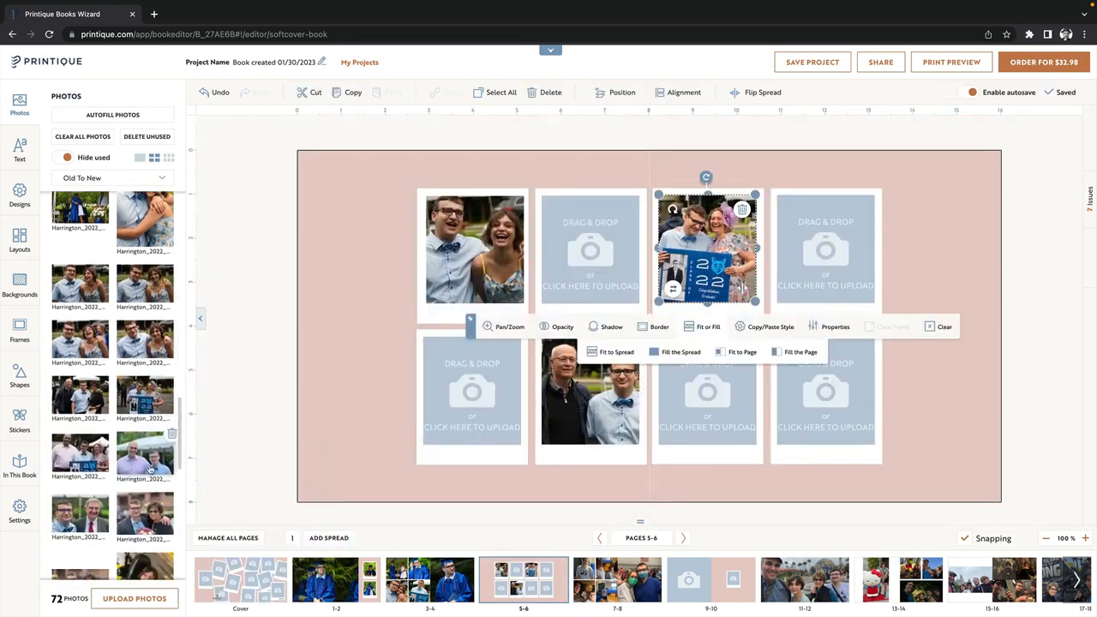
Step: Place the photo with the man in the purple shirt in the first lower frame and the bouquet photo in the second upper frame
{"action": "left_click_drag", "start_coordinate": [150, 470], "coordinate": [486, 420]}
{"action": "left_click", "coordinate": [487, 423]}
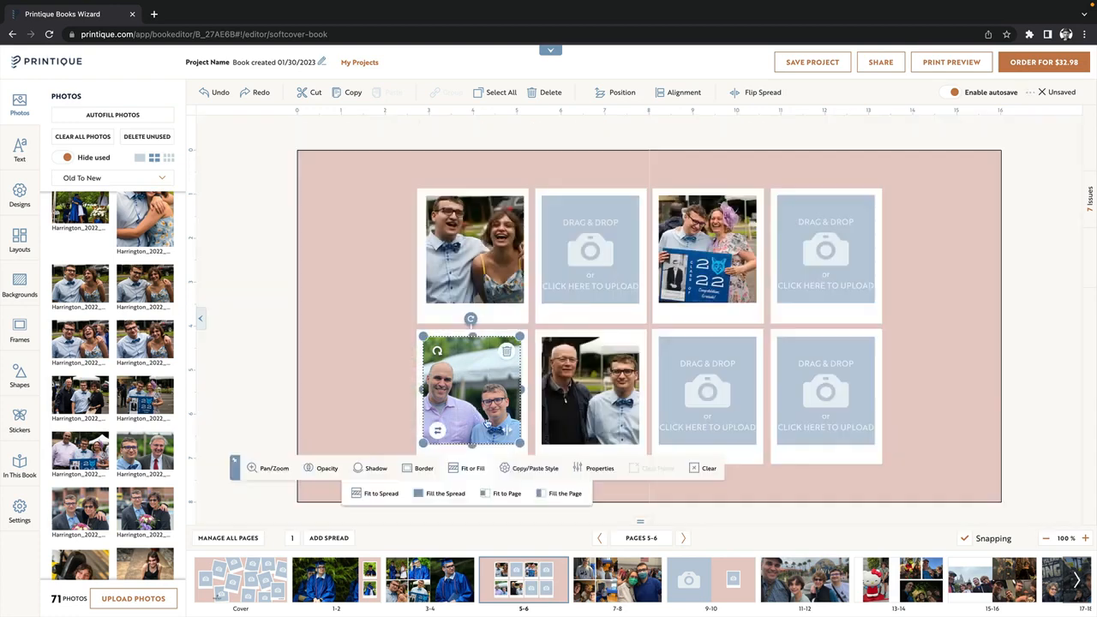
{"action": "left_click", "coordinate": [487, 422]}
{"action": "left_click", "coordinate": [357, 433]}
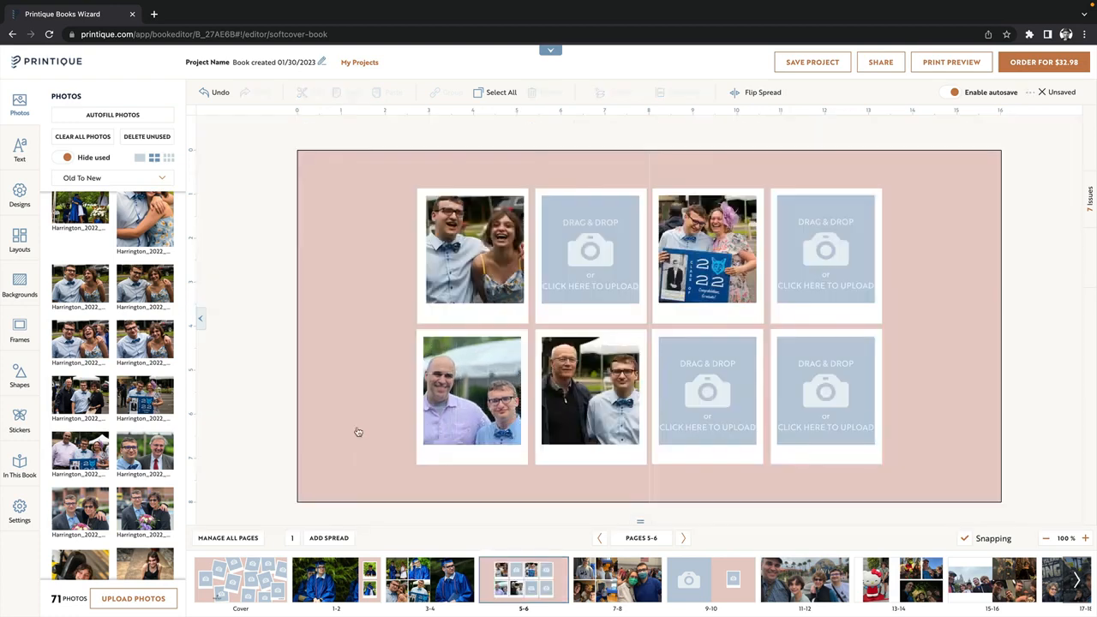
{"action": "left_click_drag", "start_coordinate": [80, 508], "coordinate": [589, 249]}
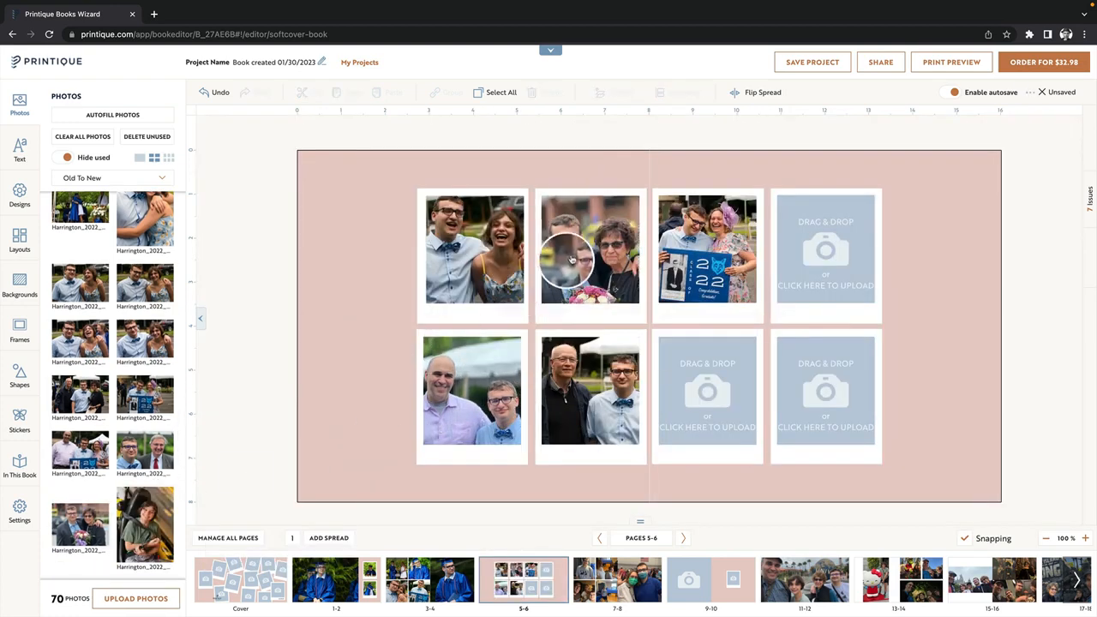
Step: Place the photo of the hugging couple in the third lower frame and adjust its crop
{"action": "scroll", "coordinate": [101, 401], "scroll_direction": "up", "scroll_amount": 2}
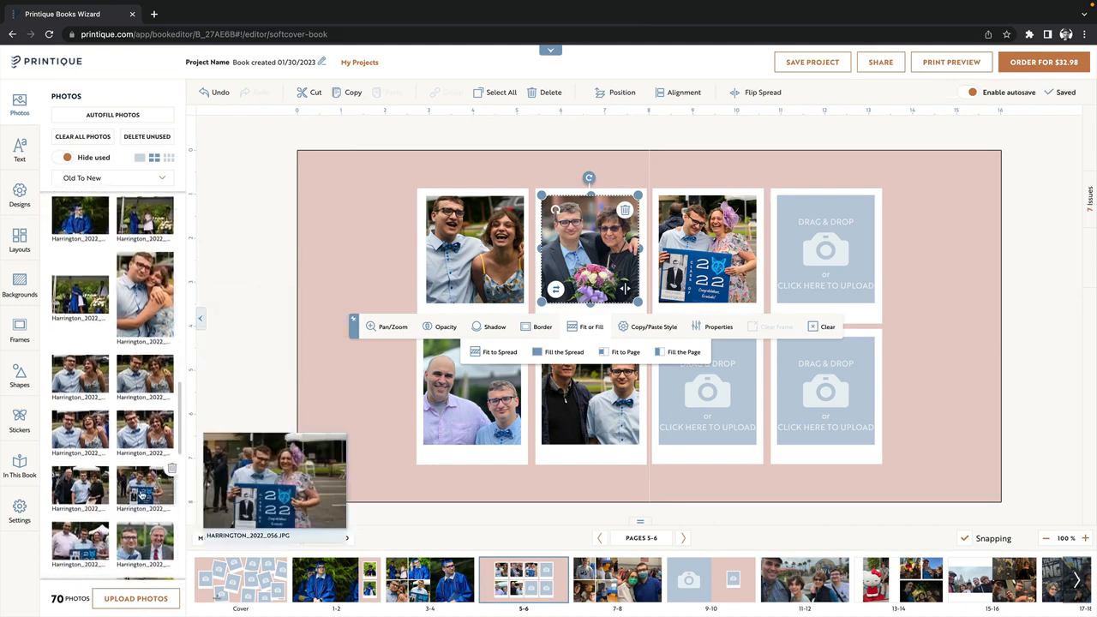
{"action": "mouse_move", "coordinate": [136, 304]}
{"action": "left_click_drag", "start_coordinate": [136, 304], "coordinate": [708, 404]}
{"action": "double_click", "coordinate": [707, 386]}
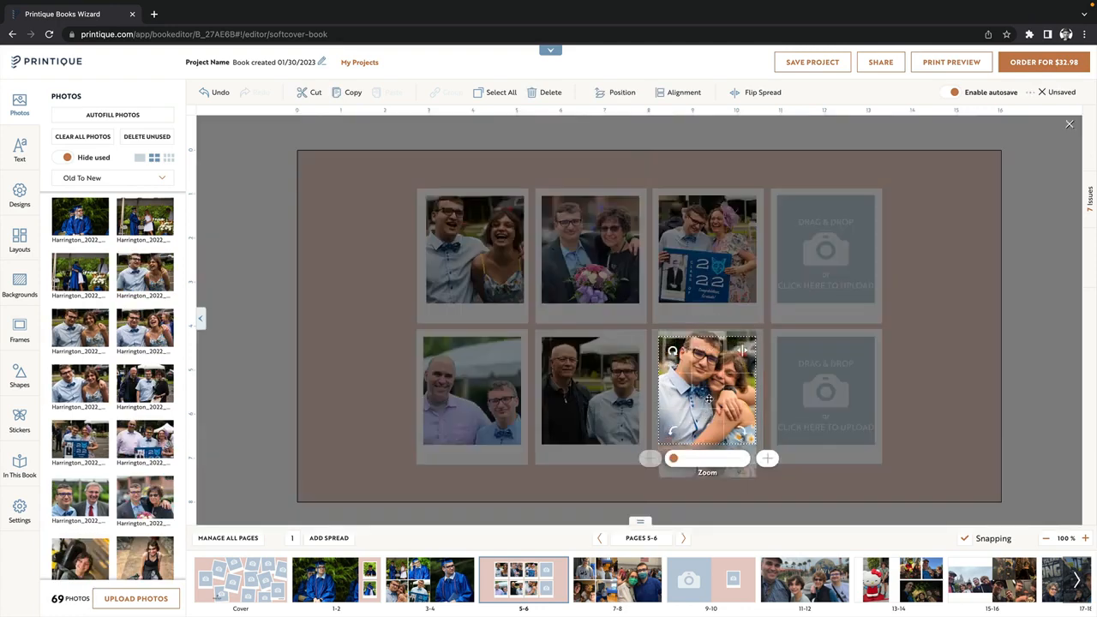
{"action": "left_click", "coordinate": [320, 362]}
Step: Place the photo of the man in the purple shirt with the girl in the floral dress in the fourth upper frame
{"action": "scroll", "coordinate": [129, 398], "scroll_direction": "up", "scroll_amount": 2}
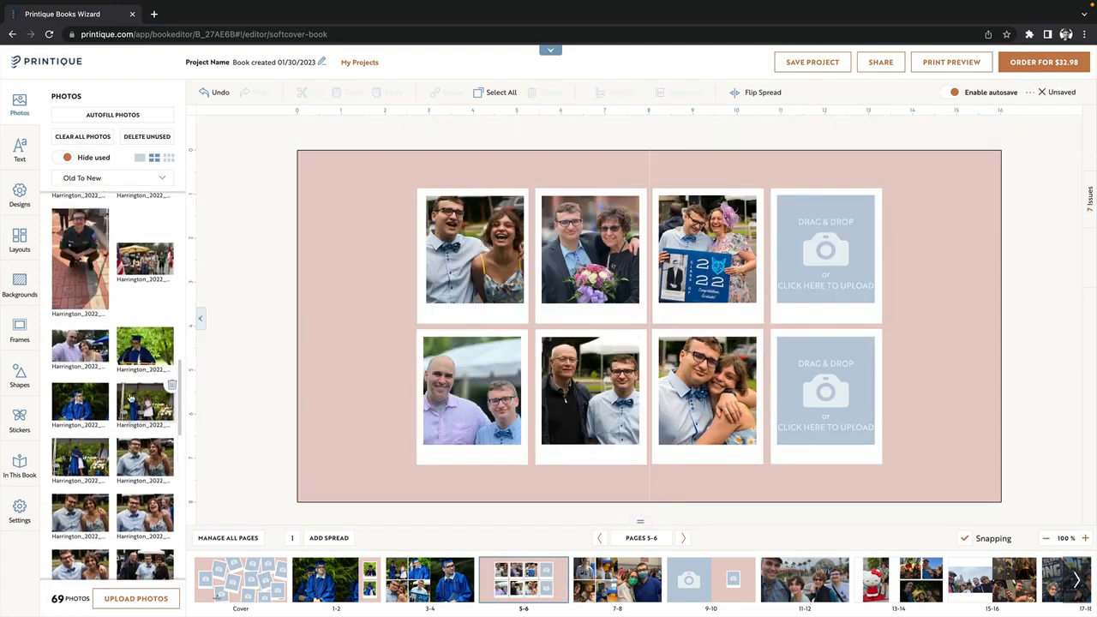
{"action": "left_click_drag", "start_coordinate": [129, 399], "coordinate": [836, 257]}
{"action": "left_click", "coordinate": [907, 253]}
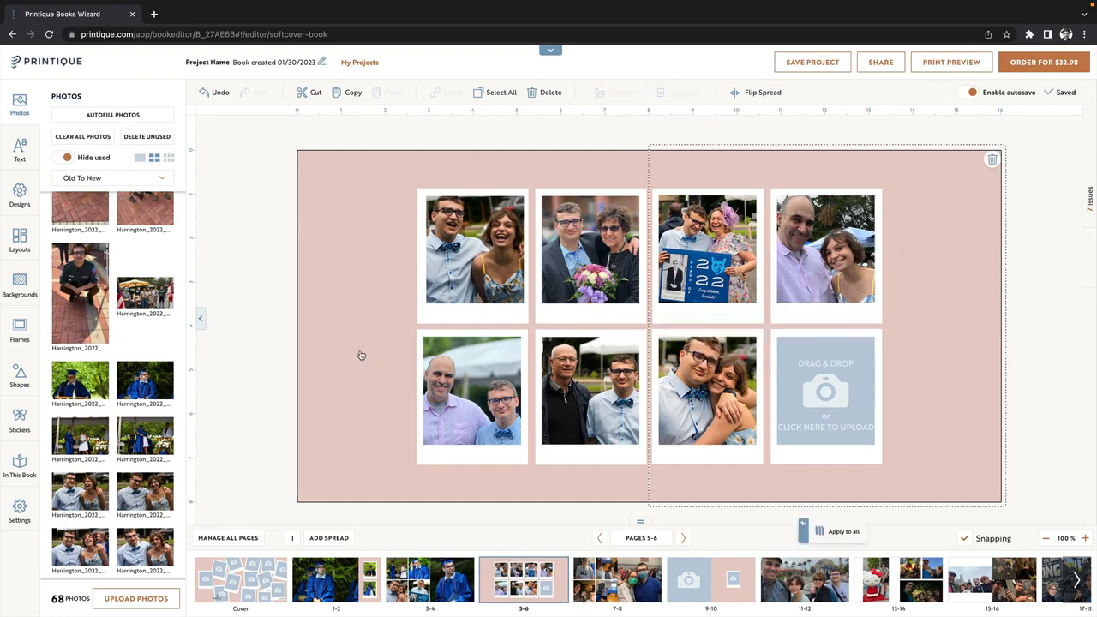
{"action": "scroll", "coordinate": [154, 371], "scroll_direction": "down", "scroll_amount": 5}
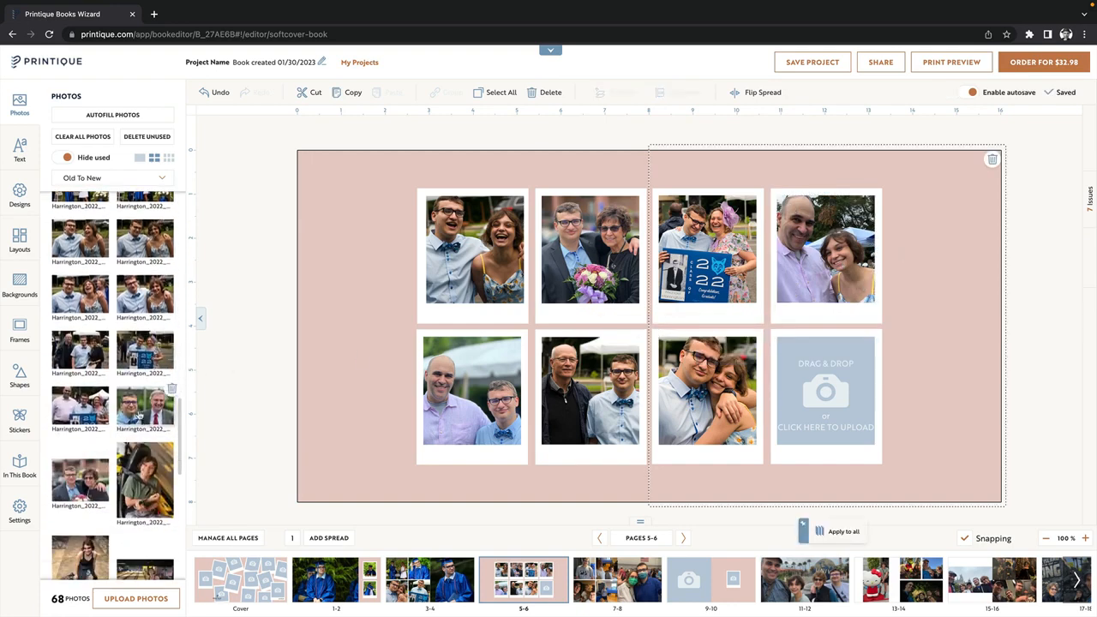
Step: Fill the fourth lower frame on pages 5-6 with the purple-shirt trio's 2022 sign photo and adjust its crop
{"action": "left_click_drag", "start_coordinate": [137, 415], "coordinate": [839, 401]}
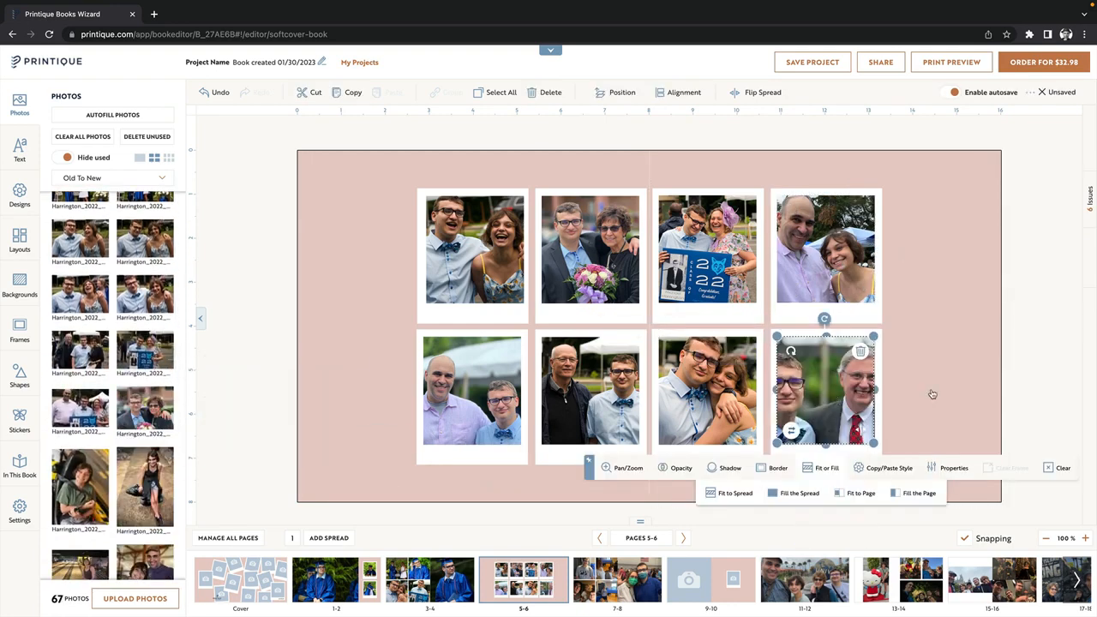
{"action": "mouse_move", "coordinate": [148, 418]}
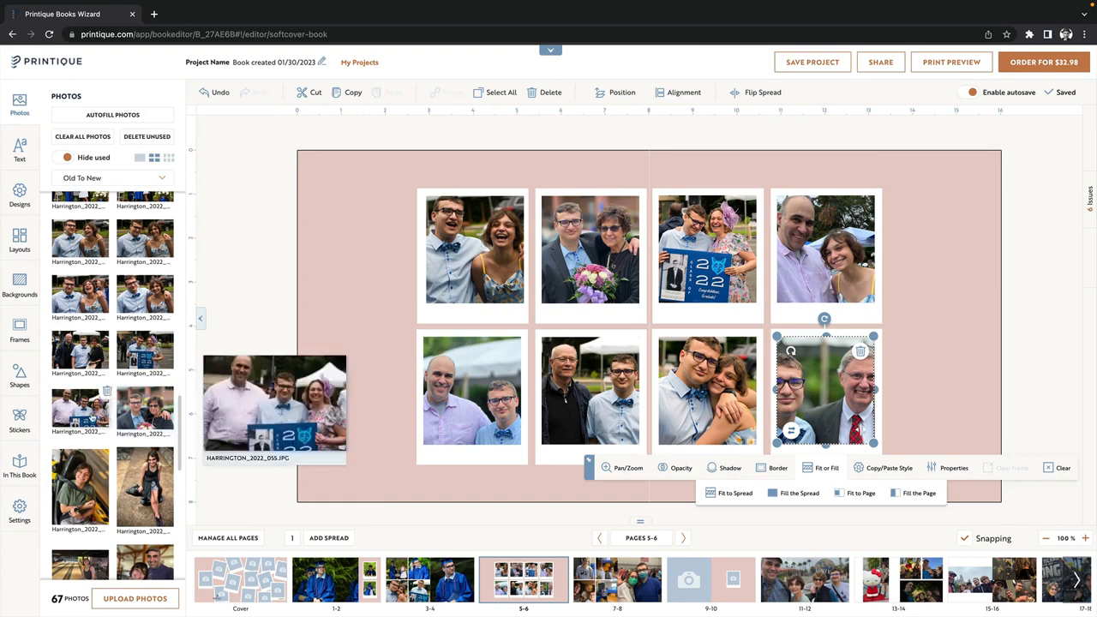
{"action": "left_click_drag", "start_coordinate": [93, 419], "coordinate": [806, 396]}
{"action": "double_click", "coordinate": [844, 392]}
{"action": "left_click", "coordinate": [885, 460]}
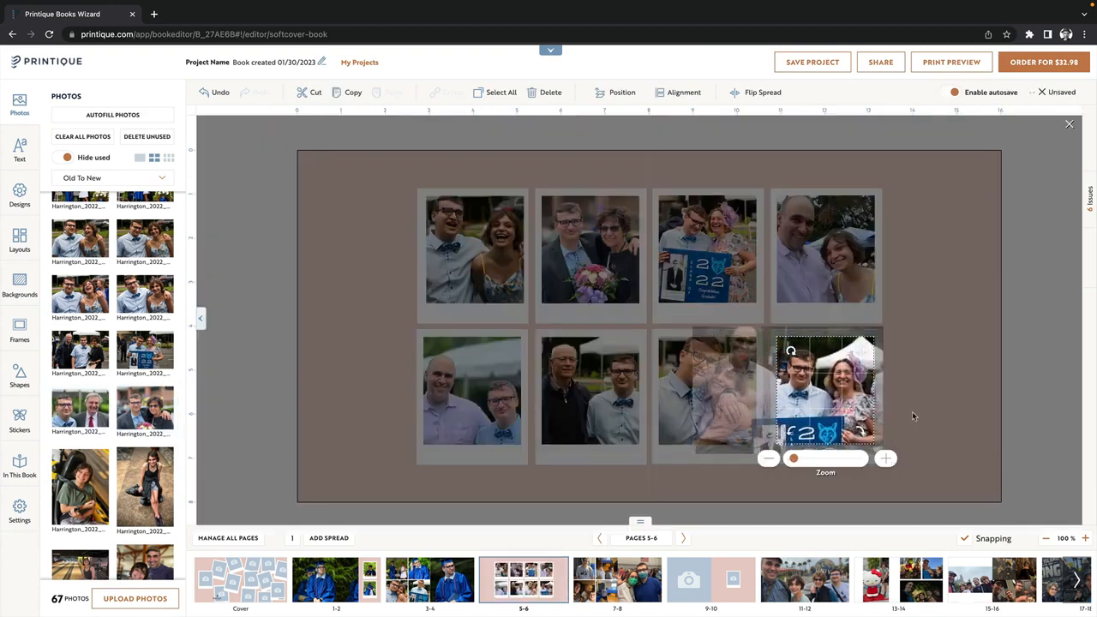
{"action": "left_click", "coordinate": [912, 413]}
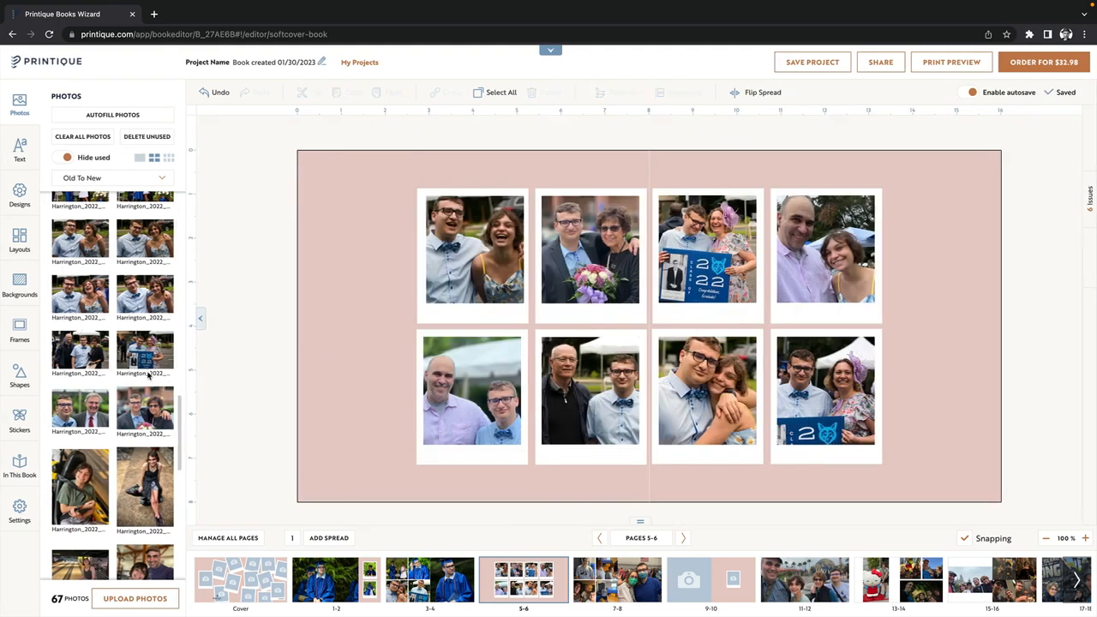
Step: Add two spreads with the scattered polaroid layout directly after the cover
{"action": "scroll", "coordinate": [147, 375], "scroll_direction": "down", "scroll_amount": 3}
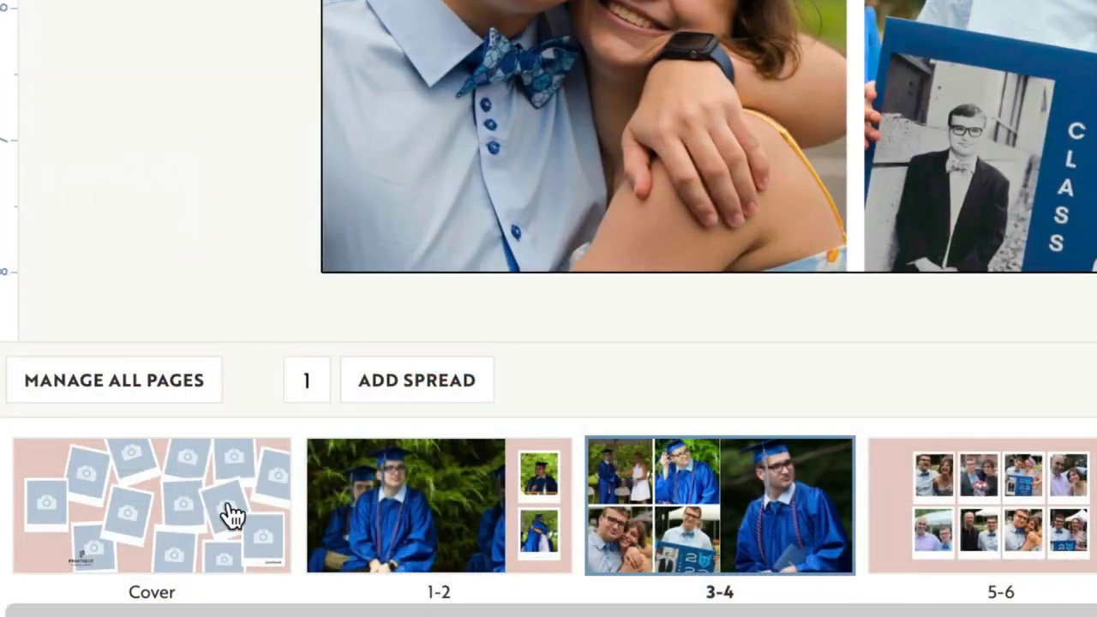
{"action": "left_click", "coordinate": [233, 516]}
{"action": "left_click", "coordinate": [448, 367]}
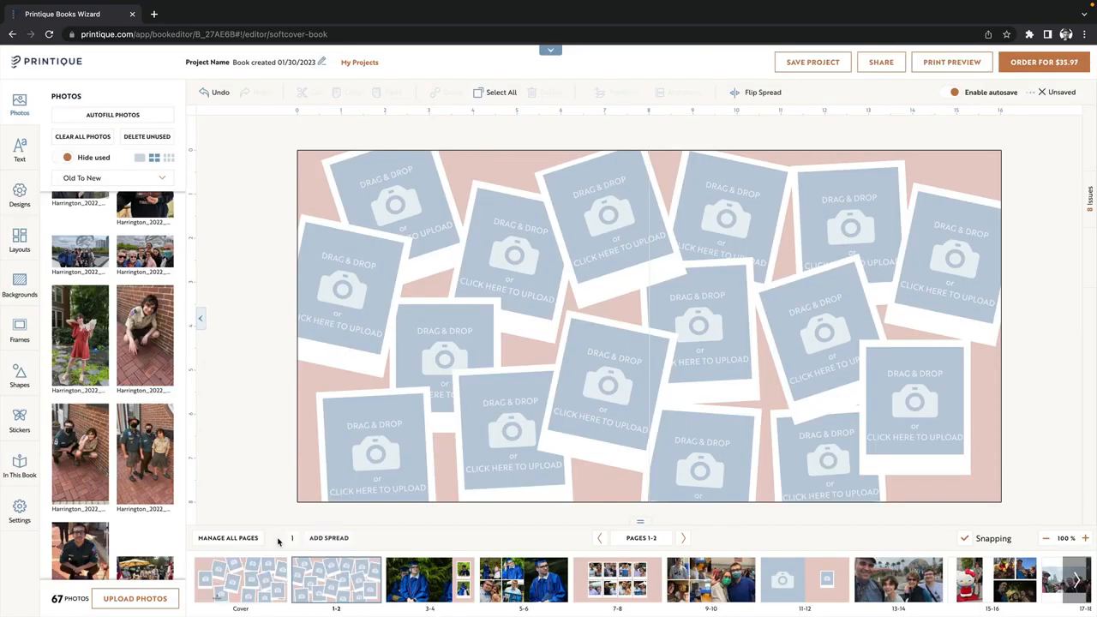
{"action": "left_click", "coordinate": [329, 539]}
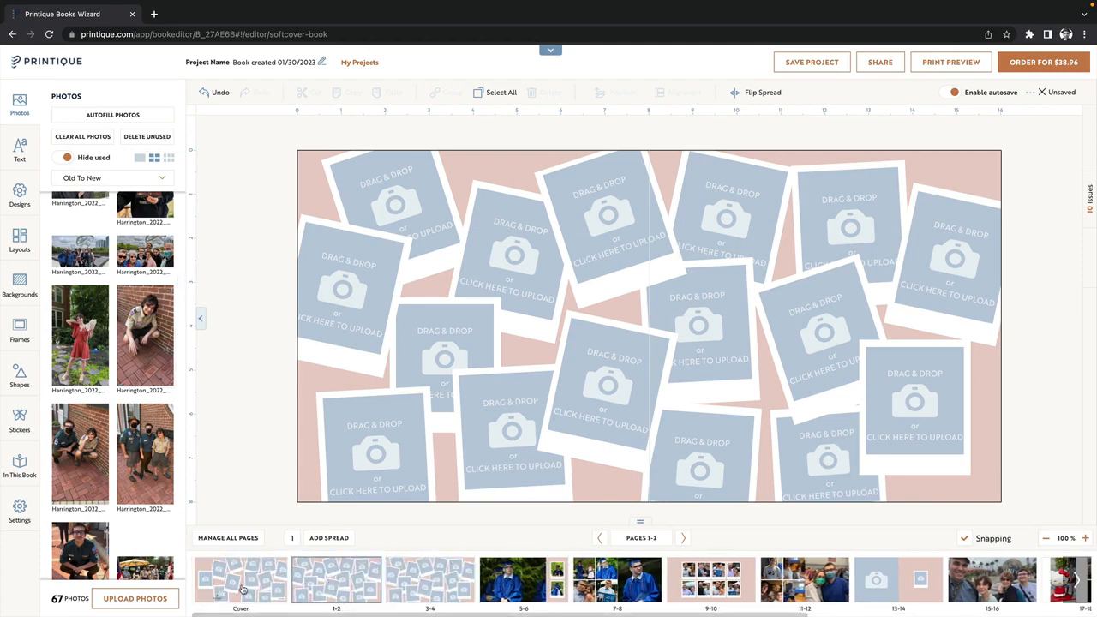
Step: On the front cover, place the sunset photo of the couple in the middle frame nearest the spine and shift its crop
{"action": "left_click", "coordinate": [241, 588]}
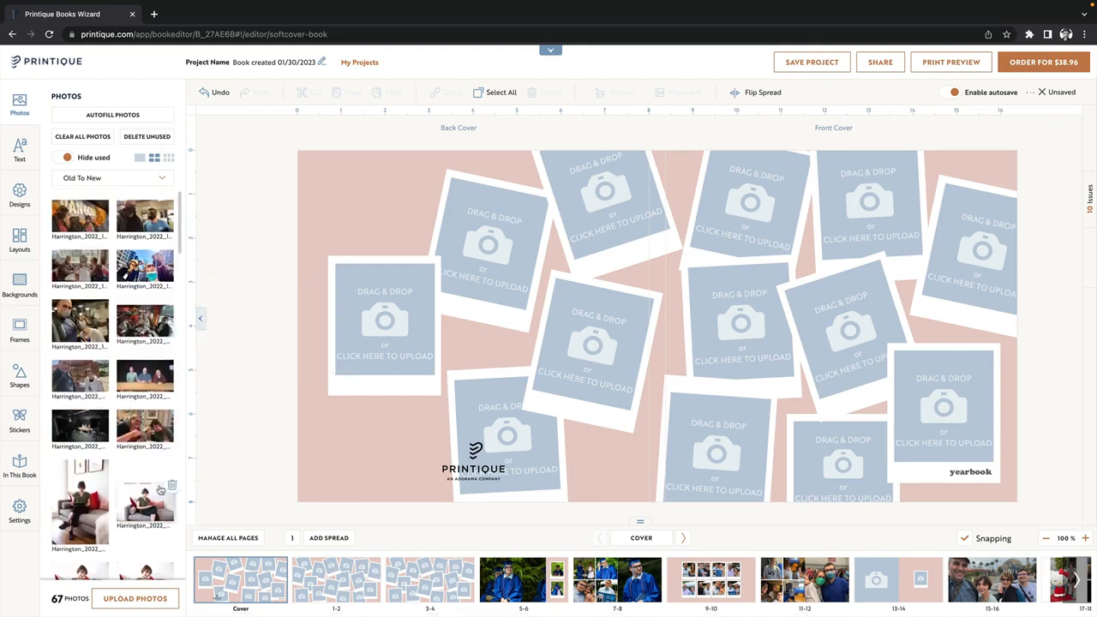
{"action": "scroll", "coordinate": [150, 506], "scroll_direction": "down", "scroll_amount": 4}
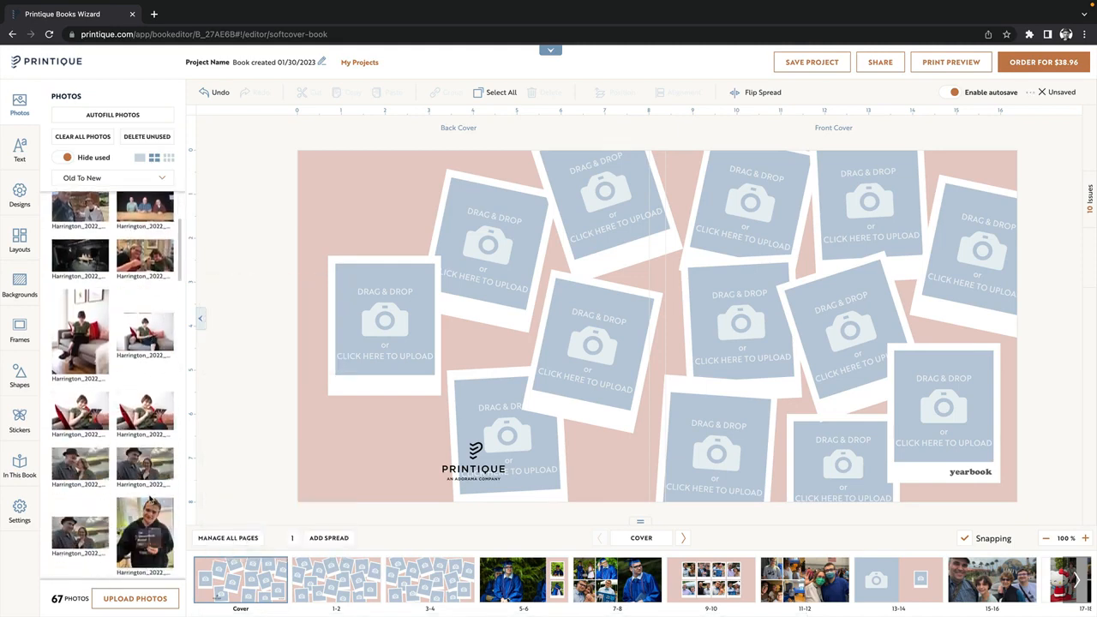
{"action": "left_click_drag", "start_coordinate": [157, 535], "coordinate": [737, 318]}
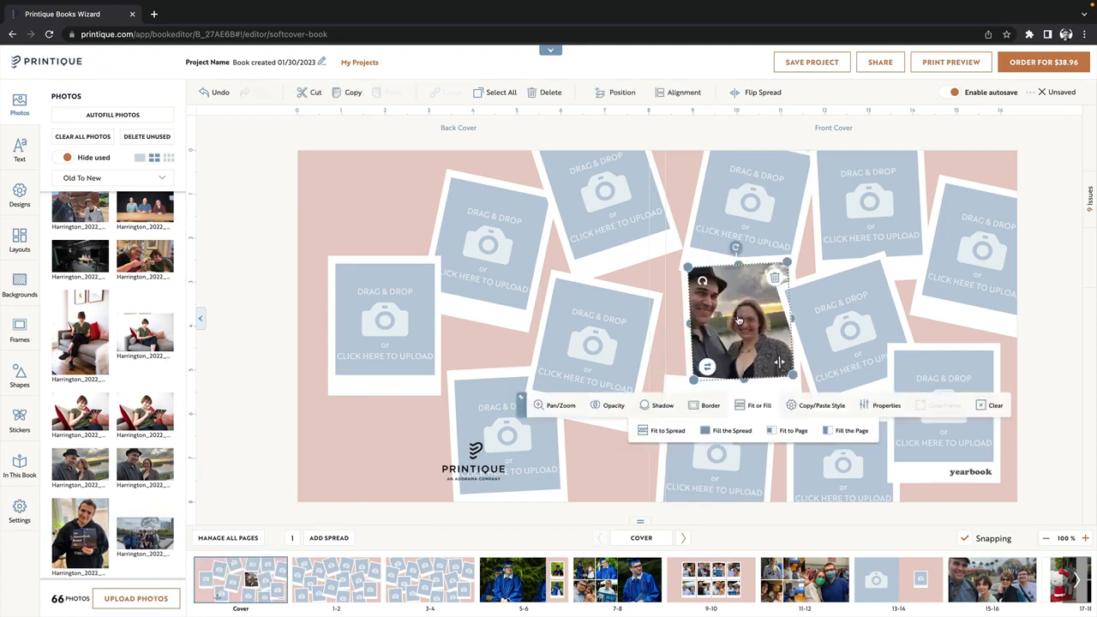
{"action": "left_click", "coordinate": [736, 322]}
{"action": "left_click", "coordinate": [736, 322]}
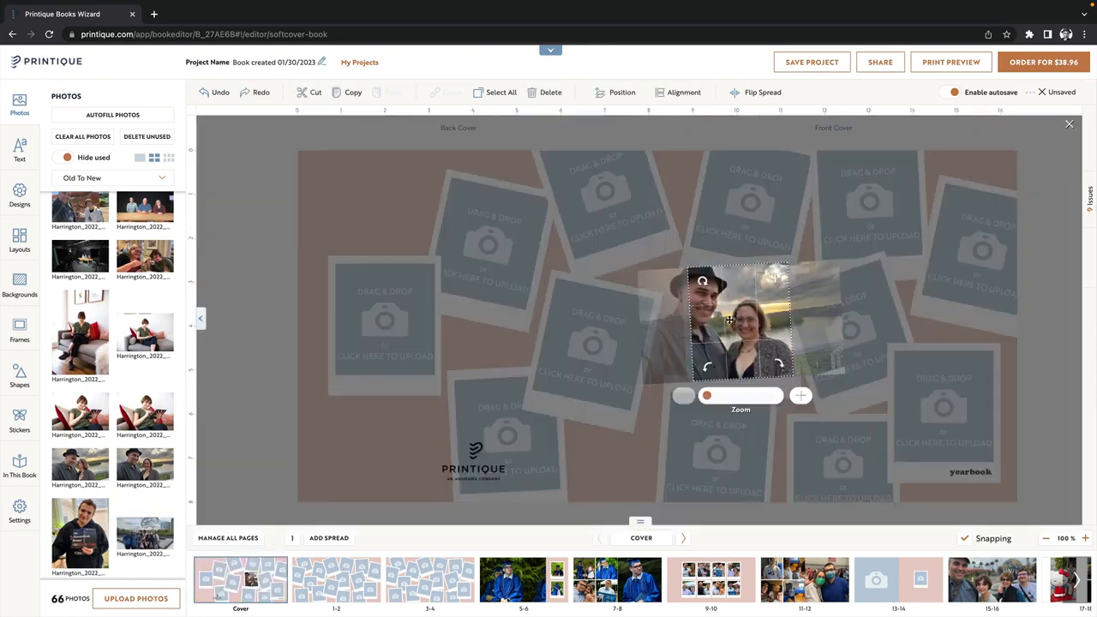
{"action": "left_click_drag", "start_coordinate": [736, 322], "coordinate": [746, 322]}
{"action": "left_click", "coordinate": [616, 365]}
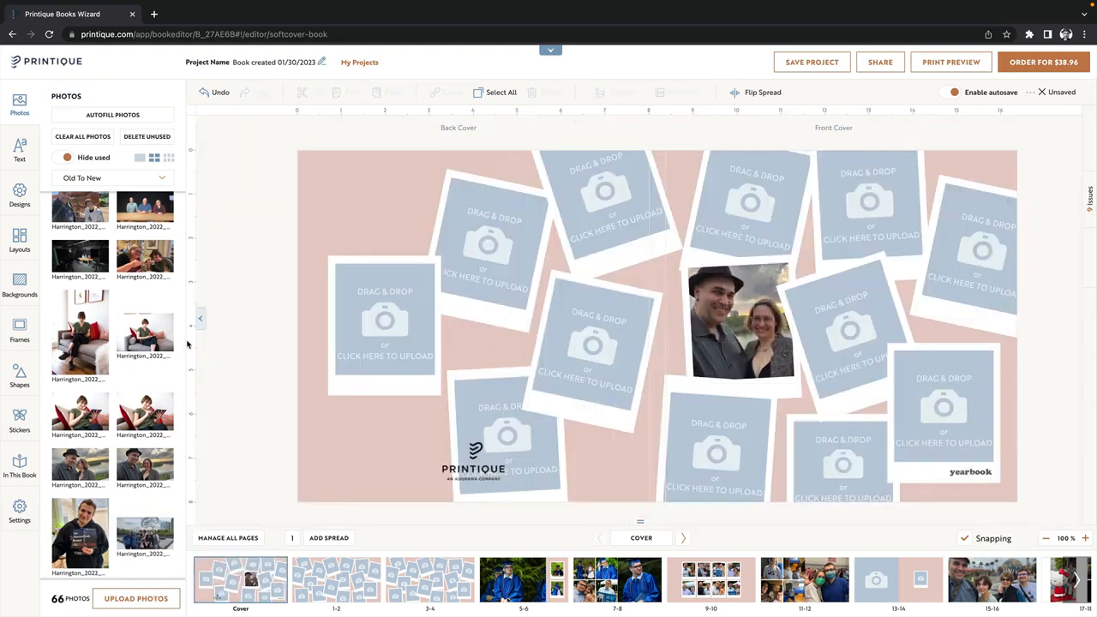
Step: Place the red dress photo in the captioned front-cover frame and replace the "yearbook" caption with the family name and 2022
{"action": "scroll", "coordinate": [129, 345], "scroll_direction": "down", "scroll_amount": 5}
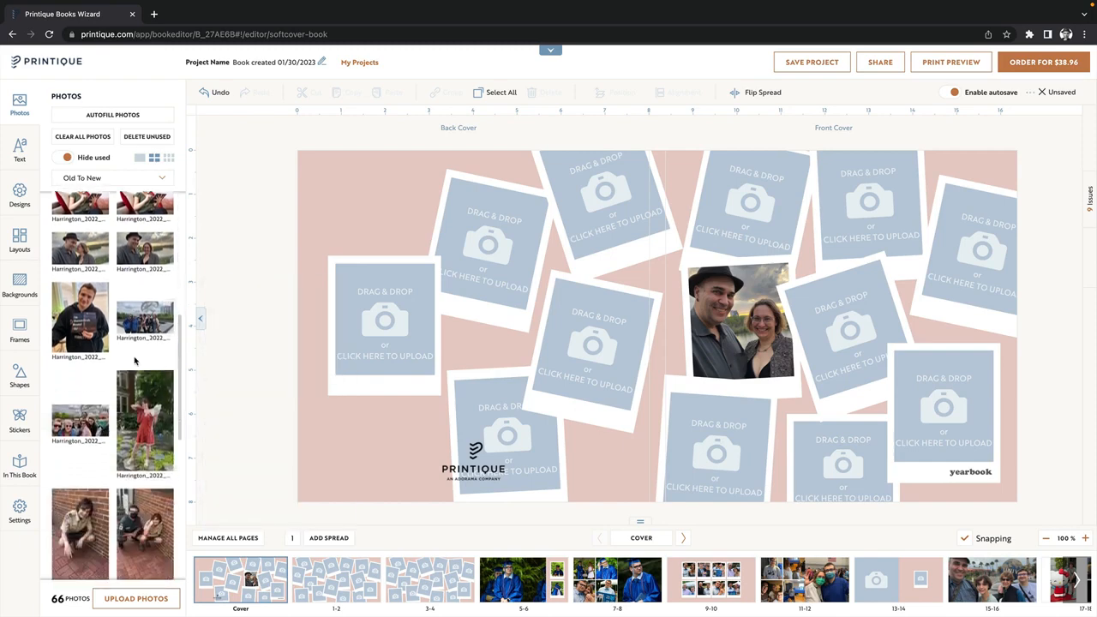
{"action": "left_click_drag", "start_coordinate": [145, 401], "coordinate": [943, 410]}
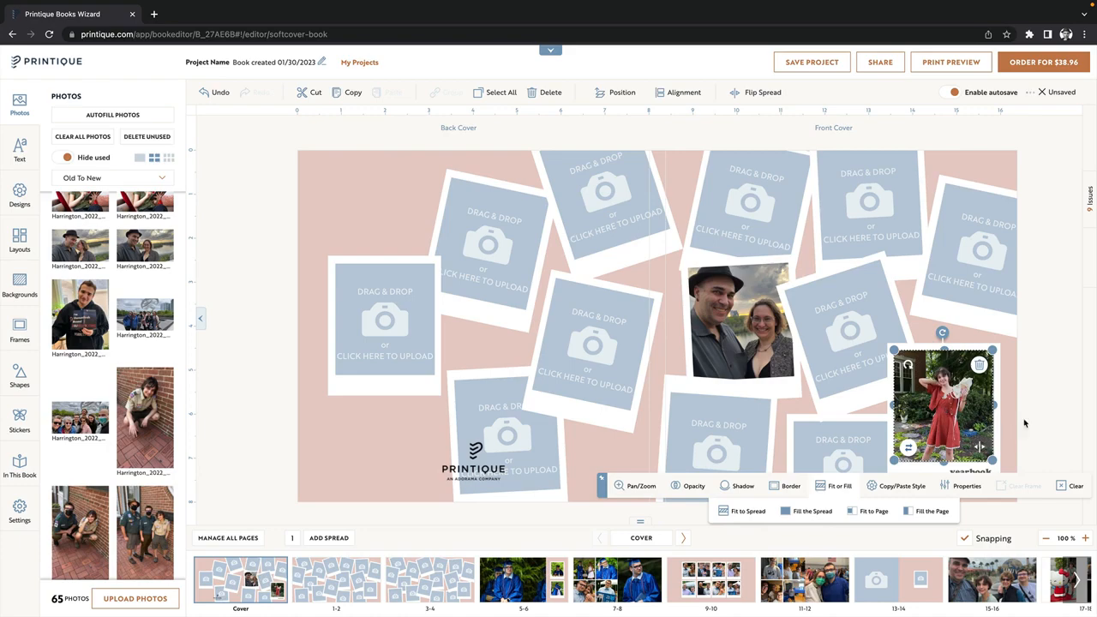
{"action": "left_click", "coordinate": [943, 473]}
{"action": "left_click_drag", "start_coordinate": [893, 474], "coordinate": [852, 473]}
{"action": "left_click", "coordinate": [375, 456]}
{"action": "scroll", "coordinate": [133, 429], "scroll_direction": "down", "scroll_amount": 1}
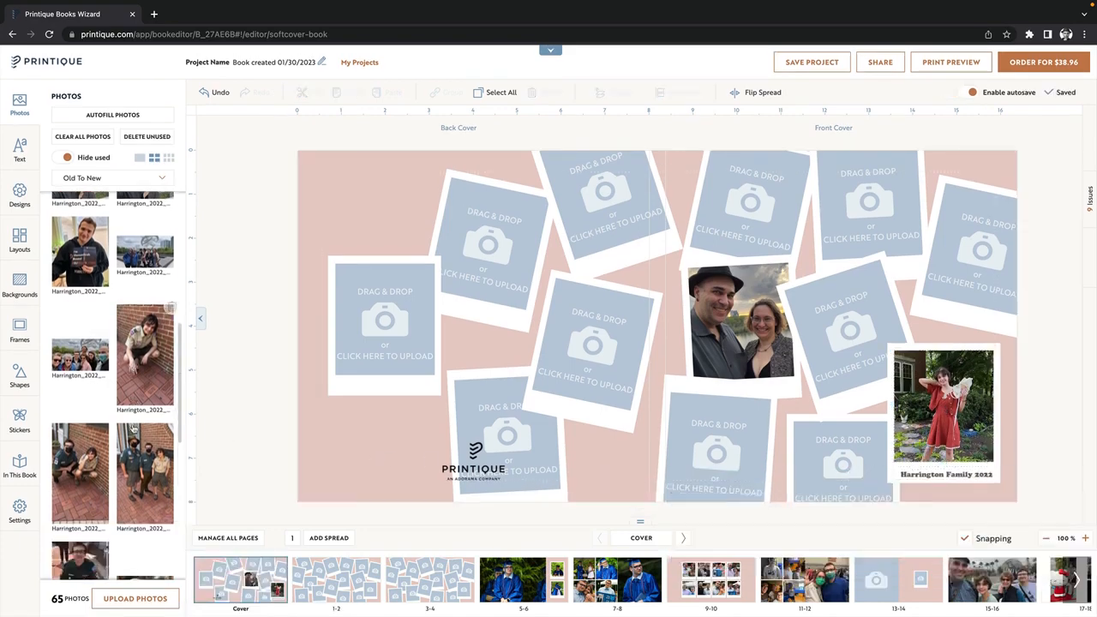
Step: Fill the remaining front and back cover frames, using the masked pair, the crouching scouts and the graduation photos
{"action": "left_click_drag", "start_coordinate": [133, 429], "coordinate": [591, 352]}
{"action": "left_click_drag", "start_coordinate": [144, 472], "coordinate": [385, 321]}
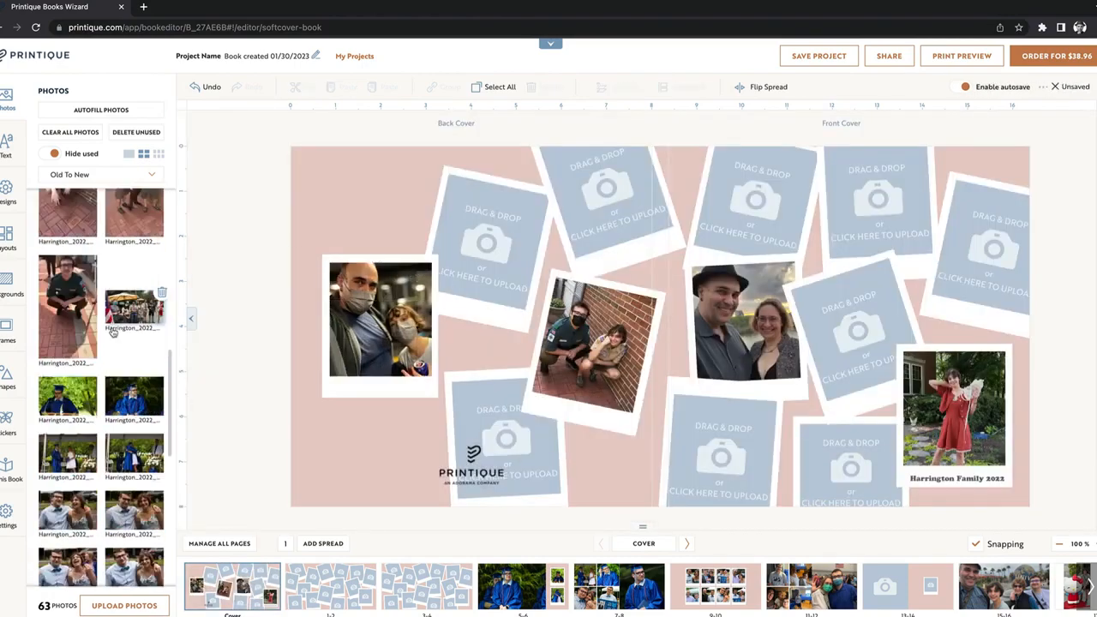
{"action": "left_click_drag", "start_coordinate": [133, 396], "coordinate": [755, 197]}
{"action": "left_click_drag", "start_coordinate": [67, 403], "coordinate": [878, 199]}
{"action": "left_click_drag", "start_coordinate": [134, 463], "coordinate": [493, 236]}
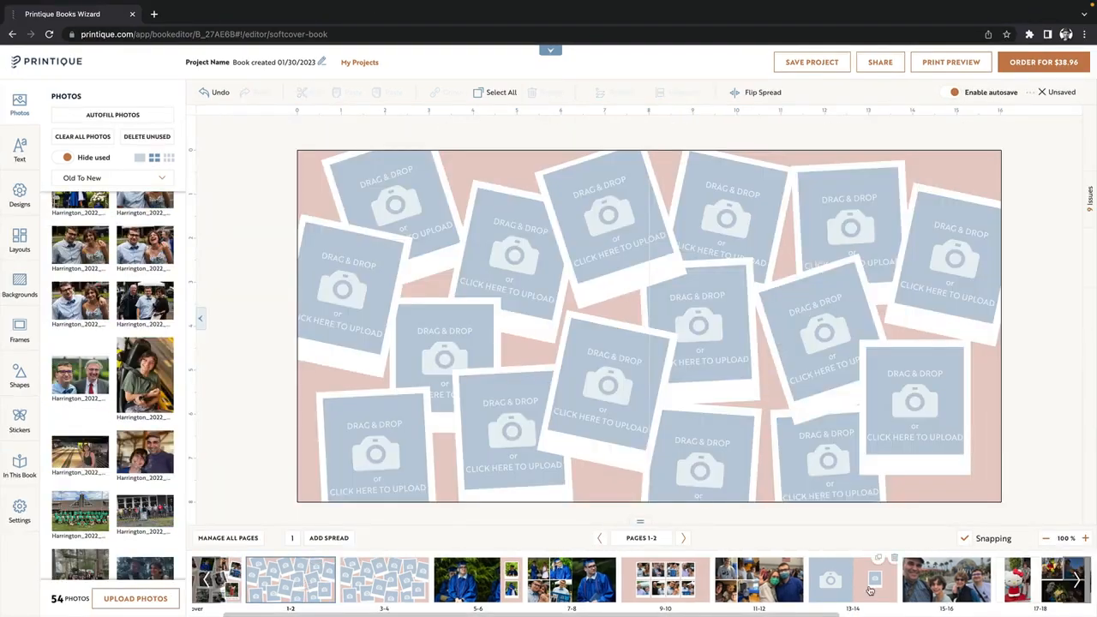
Step: Duplicate the empty pink spread and apply the layout with four small frames and one large frame to pages 11-12
{"action": "left_click", "coordinate": [790, 571]}
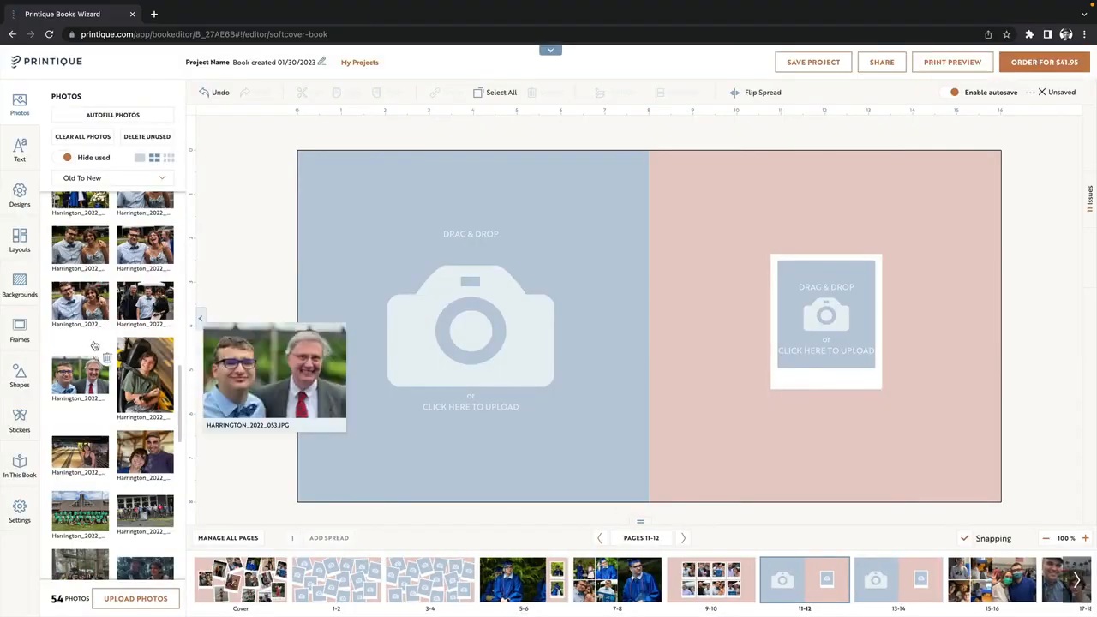
{"action": "left_click", "coordinate": [20, 240]}
{"action": "left_click_drag", "start_coordinate": [106, 370], "coordinate": [600, 343]}
Step: Place the seat-belt photo in the first lower frame, the couple's selfie above it, and the pier group photo in the large frame
{"action": "left_click", "coordinate": [20, 104]}
{"action": "left_click_drag", "start_coordinate": [145, 375], "coordinate": [382, 417]}
{"action": "scroll", "coordinate": [137, 515], "scroll_direction": "down", "scroll_amount": 10}
{"action": "scroll", "coordinate": [166, 339], "scroll_direction": "up", "scroll_amount": 8}
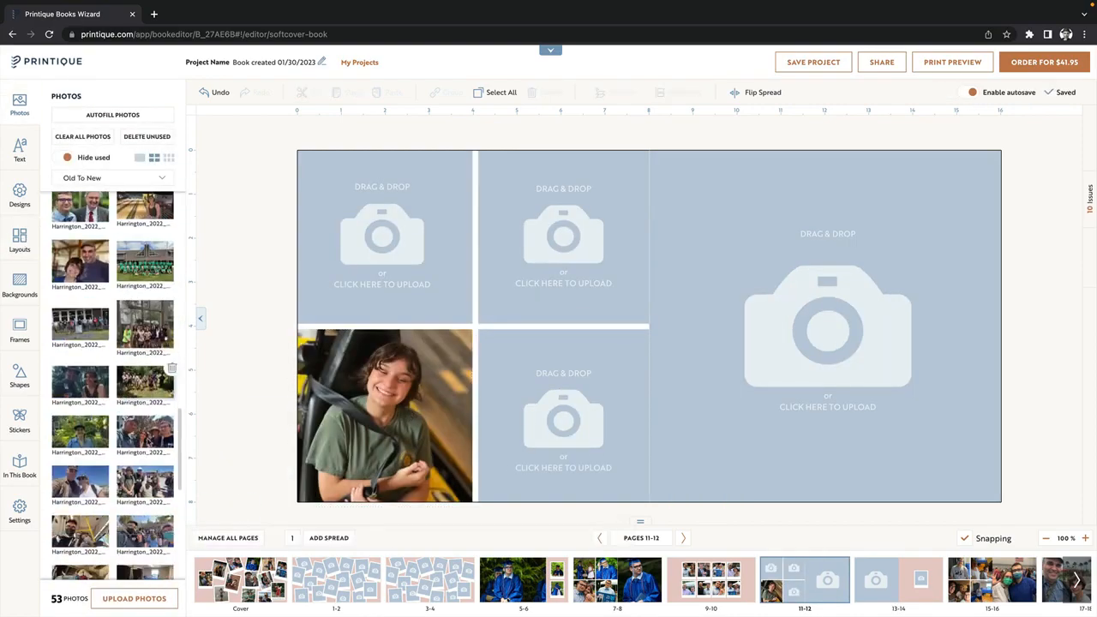
{"action": "left_click_drag", "start_coordinate": [145, 383], "coordinate": [382, 240]}
{"action": "left_click_drag", "start_coordinate": [145, 433], "coordinate": [827, 326]}
Step: Fit the pier group photo to page 12, adjust its crop, and extend its frame upward and downward leaving white bands
{"action": "double_click", "coordinate": [821, 361]}
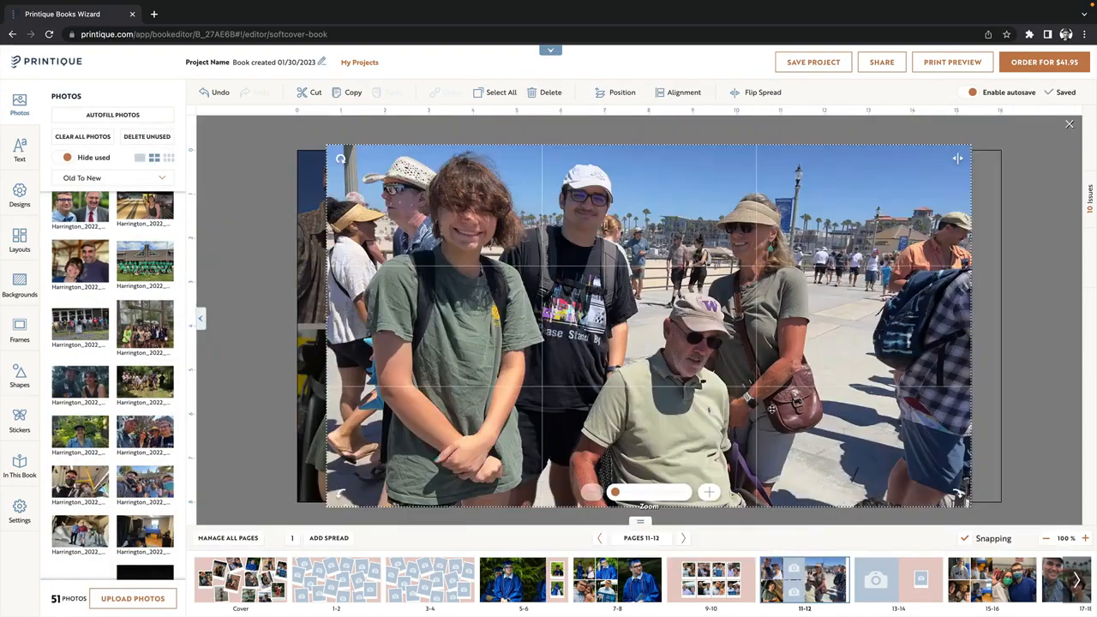
{"action": "left_click", "coordinate": [1069, 124]}
{"action": "left_click", "coordinate": [863, 475]}
{"action": "double_click", "coordinate": [827, 342]}
{"action": "left_click_drag", "start_coordinate": [793, 441], "coordinate": [809, 441]}
{"action": "left_click_drag", "start_coordinate": [823, 343], "coordinate": [859, 354]}
{"action": "left_click", "coordinate": [1070, 125]}
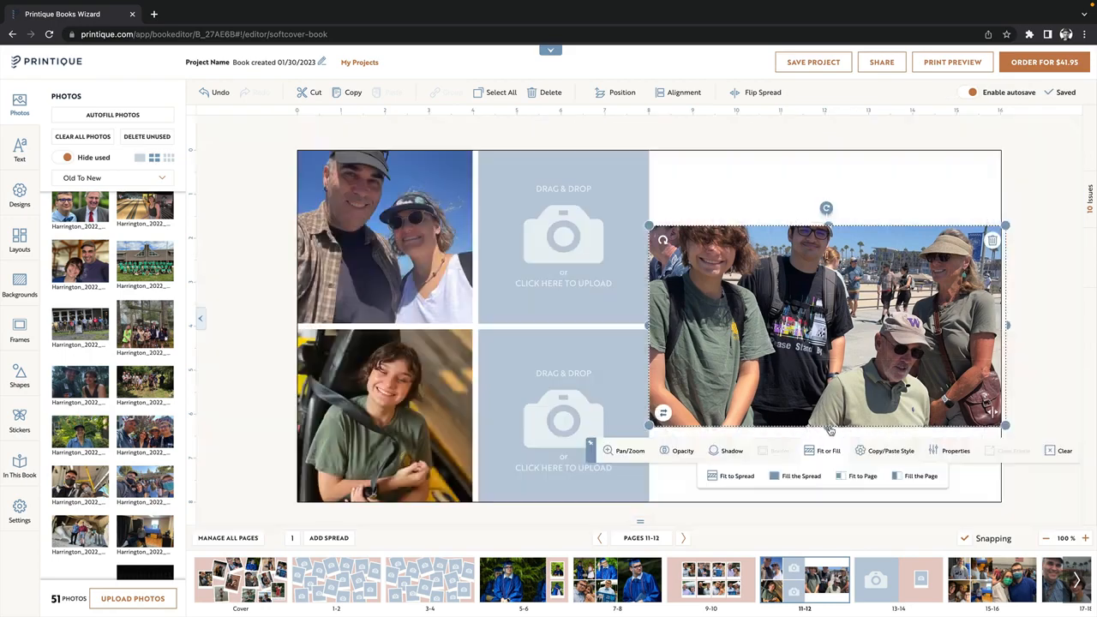
{"action": "left_click_drag", "start_coordinate": [830, 428], "coordinate": [830, 469]}
{"action": "left_click_drag", "start_coordinate": [828, 225], "coordinate": [828, 183]}
Step: Place the photo of the two people pulling a blue tube in the second upper frame and adjust its crop
{"action": "scroll", "coordinate": [137, 429], "scroll_direction": "down", "scroll_amount": 10}
{"action": "left_click_drag", "start_coordinate": [145, 364], "coordinate": [563, 248]}
{"action": "double_click", "coordinate": [563, 248]}
{"action": "left_click_drag", "start_coordinate": [528, 337], "coordinate": [534, 338]}
{"action": "left_click", "coordinate": [1070, 124]}
Step: Fine-tune the crop of the pier group photo and fill the empty second lower frame on pages 11-12
{"action": "scroll", "coordinate": [136, 439], "scroll_direction": "up", "scroll_amount": 10}
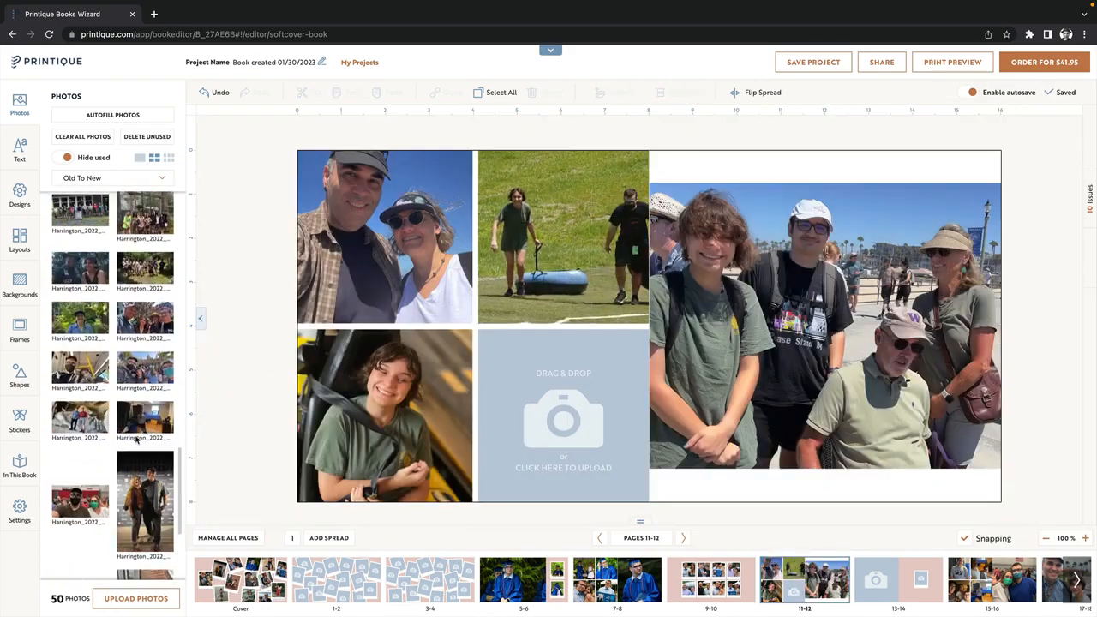
{"action": "scroll", "coordinate": [136, 440], "scroll_direction": "up", "scroll_amount": 10}
{"action": "double_click", "coordinate": [823, 343]}
{"action": "left_click_drag", "start_coordinate": [823, 343], "coordinate": [828, 341]}
{"action": "left_click", "coordinate": [1069, 124]}
{"action": "scroll", "coordinate": [88, 356], "scroll_direction": "down", "scroll_amount": 15}
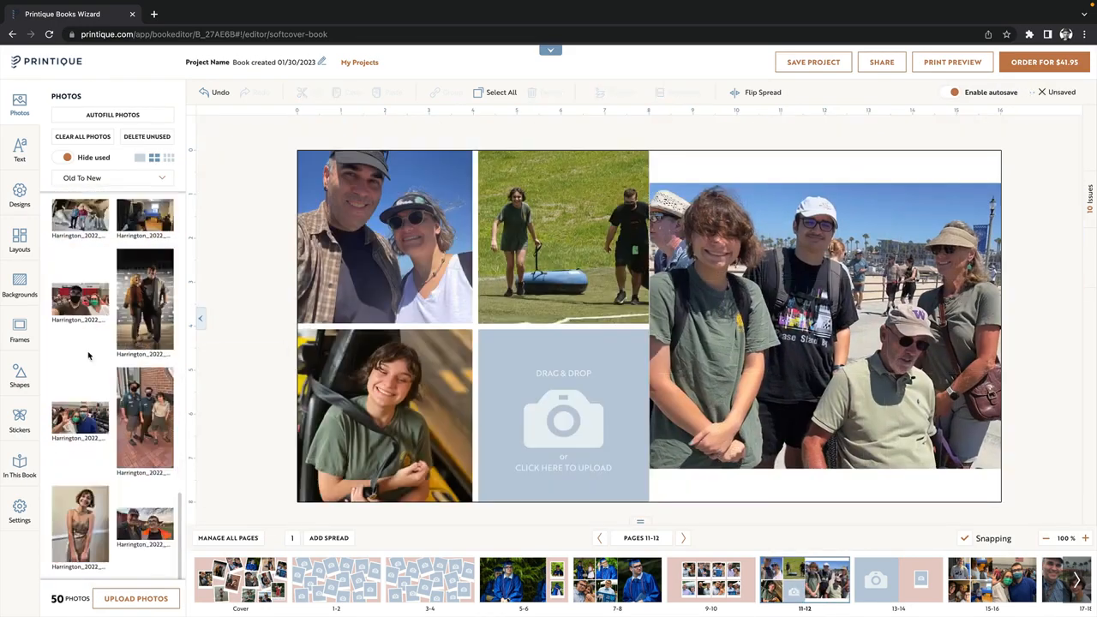
{"action": "left_click_drag", "start_coordinate": [80, 420], "coordinate": [564, 420]}
Step: Open pages 13-14 and apply the six-frame theme layout
{"action": "left_click", "coordinate": [898, 581]}
{"action": "left_click", "coordinate": [21, 240]}
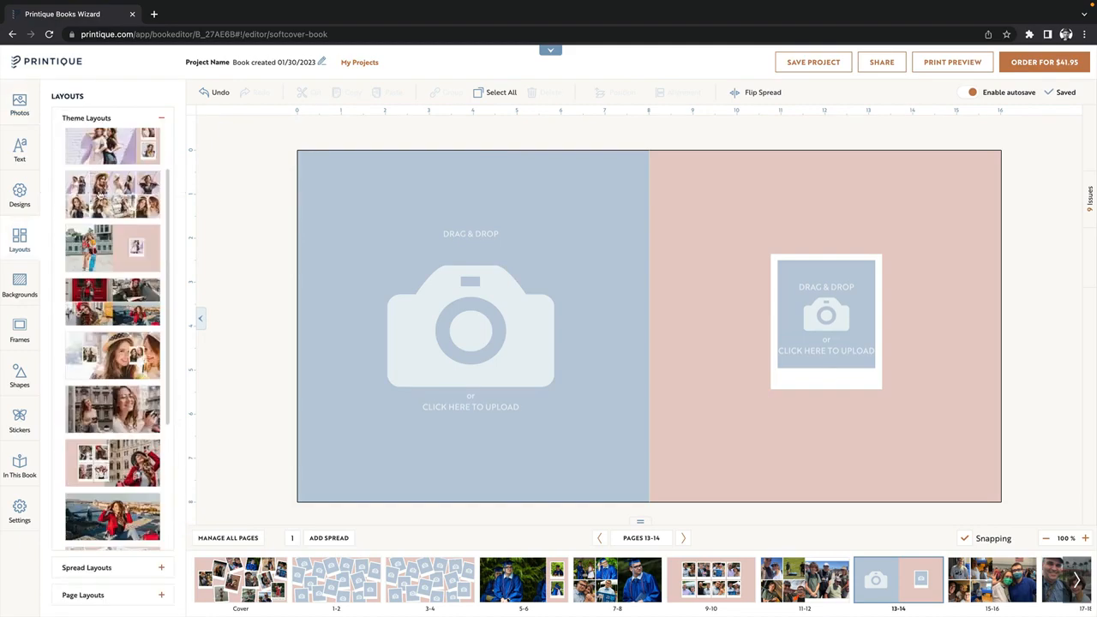
{"action": "left_click_drag", "start_coordinate": [115, 350], "coordinate": [649, 185]}
Step: Place the green-shirt group in the third lower frame and the Olmsted sign group in the first upper frame, zoomed in
{"action": "left_click", "coordinate": [19, 105]}
{"action": "left_click_drag", "start_coordinate": [145, 243], "coordinate": [888, 416]}
{"action": "left_click_drag", "start_coordinate": [80, 306], "coordinate": [407, 240]}
{"action": "double_click", "coordinate": [408, 240]}
{"action": "left_click", "coordinate": [512, 313]}
{"action": "left_click", "coordinate": [512, 315]}
{"action": "left_click_drag", "start_coordinate": [374, 337], "coordinate": [389, 337]}
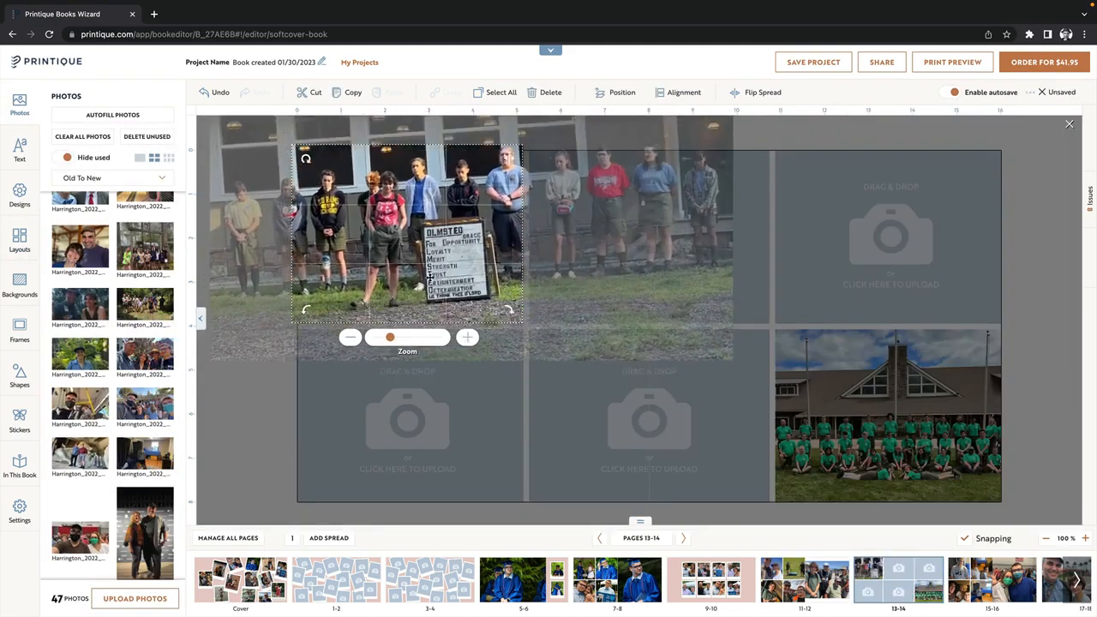
Step: Fill the remaining frames on pages 13-14 with the indoor selfie, the wooden gate group, the outdoor group and one more photo
{"action": "left_click_drag", "start_coordinate": [145, 246], "coordinate": [888, 240]}
{"action": "left_click_drag", "start_coordinate": [80, 244], "coordinate": [866, 244]}
{"action": "left_click_drag", "start_coordinate": [144, 240], "coordinate": [599, 427]}
{"action": "double_click", "coordinate": [599, 427]}
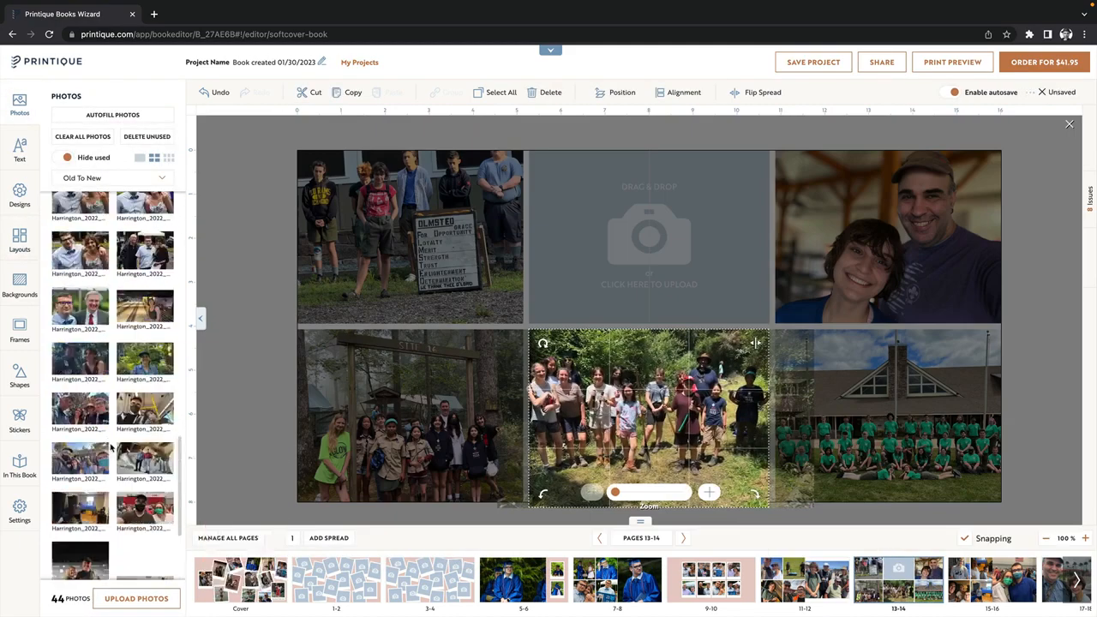
{"action": "left_click_drag", "start_coordinate": [79, 336], "coordinate": [649, 236]}
{"action": "left_click", "coordinate": [472, 515]}
Step: Open pages 1-2 and apply the eight-frame theme layout
{"action": "left_click", "coordinate": [336, 580]}
{"action": "left_click", "coordinate": [20, 240]}
{"action": "left_click_drag", "start_coordinate": [115, 349], "coordinate": [546, 323]}
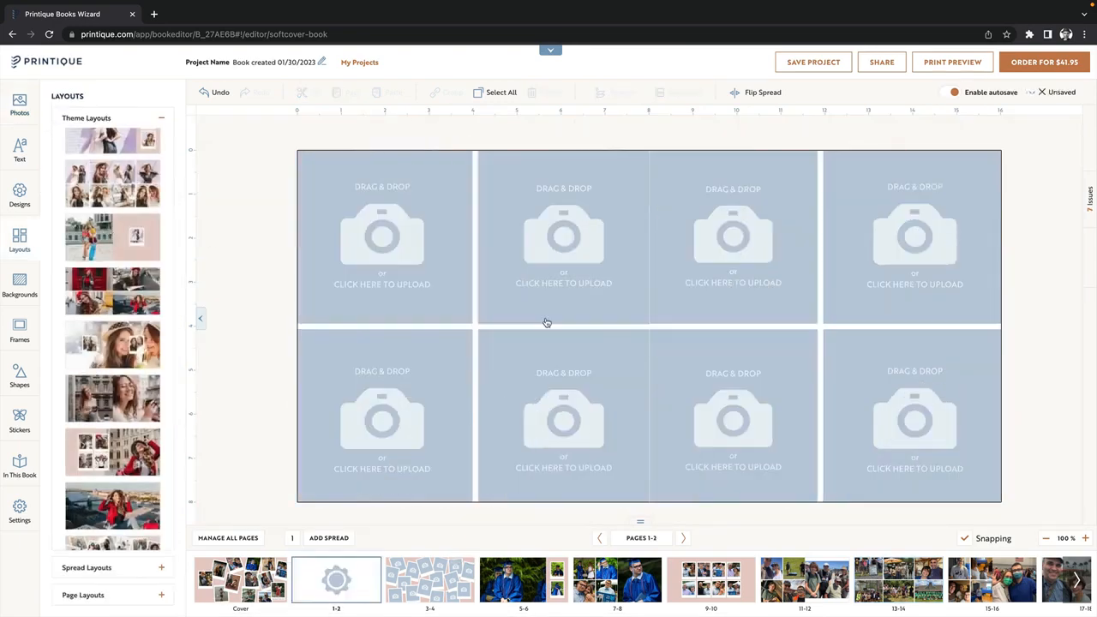
Step: Place the Van Gogh selfie in the first upper frame and the outdoor photo by the red wooden structure below it
{"action": "left_click", "coordinate": [20, 104]}
{"action": "left_click_drag", "start_coordinate": [80, 220], "coordinate": [385, 240]}
{"action": "double_click", "coordinate": [385, 240]}
{"action": "left_click_drag", "start_coordinate": [80, 317], "coordinate": [385, 416]}
{"action": "double_click", "coordinate": [385, 416]}
{"action": "scroll", "coordinate": [134, 401], "scroll_direction": "down", "scroll_amount": 4}
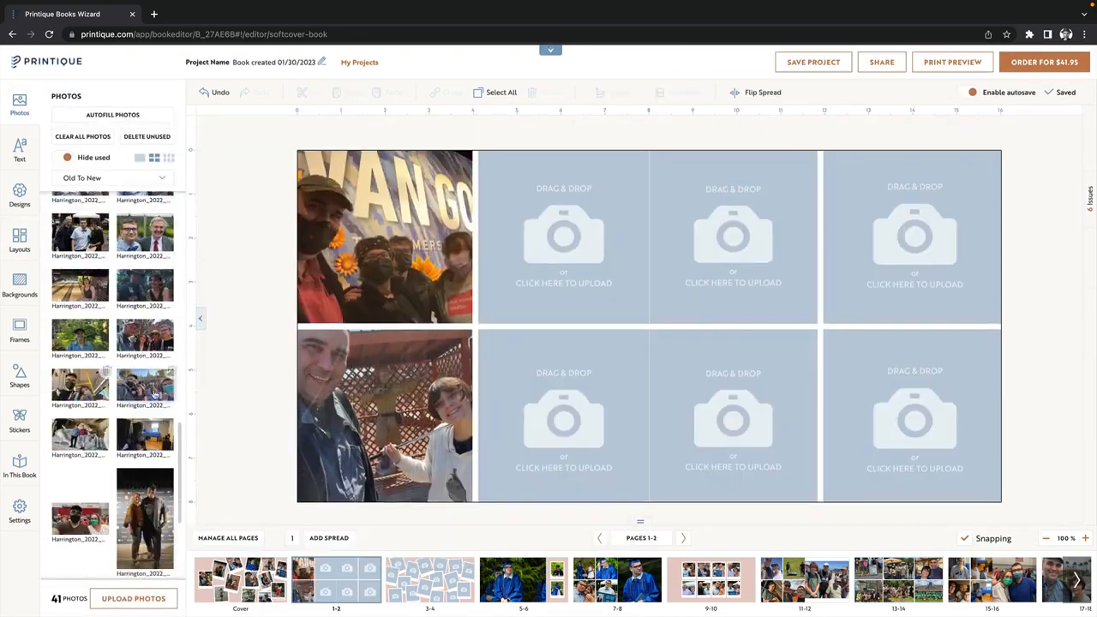
Step: Delete the first lower photo and switch pages 1-2 to the layout with four wide frames
{"action": "left_click", "coordinate": [385, 416]}
{"action": "key", "text": "Delete"}
{"action": "left_click", "coordinate": [20, 240]}
{"action": "left_click_drag", "start_coordinate": [115, 350], "coordinate": [649, 326]}
{"action": "left_click", "coordinate": [20, 105]}
Step: Fill the four frames on pages 1-2, with the Van Gogh and masked city selfies above and two photos below
{"action": "left_click_drag", "start_coordinate": [80, 335], "coordinate": [473, 240]}
{"action": "double_click", "coordinate": [472, 240]}
{"action": "left_click_drag", "start_coordinate": [80, 267], "coordinate": [825, 240]}
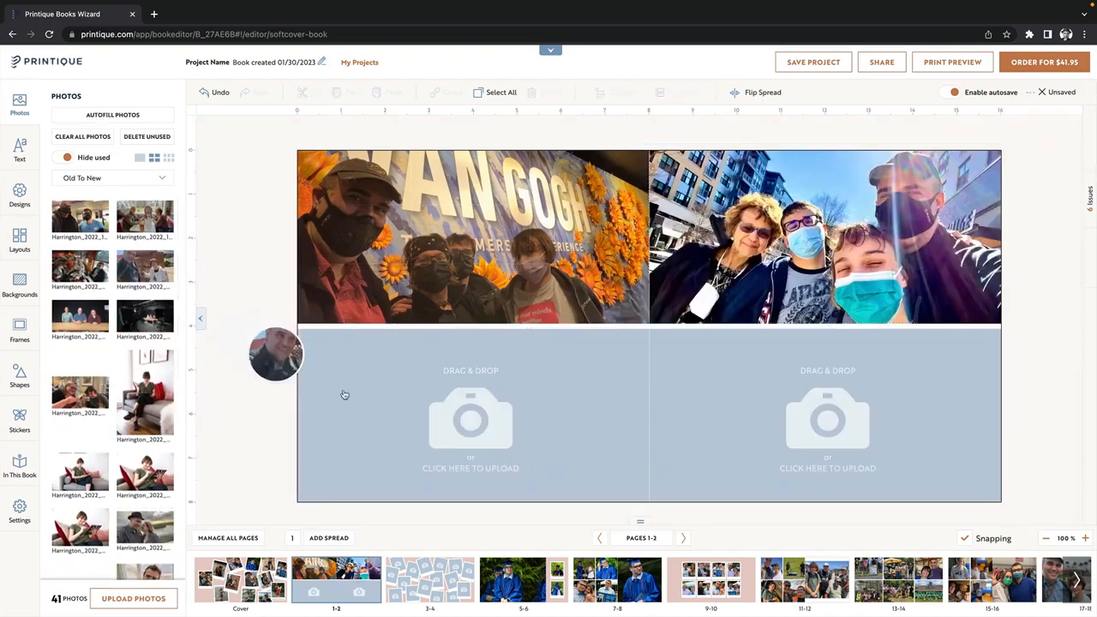
{"action": "left_click_drag", "start_coordinate": [345, 394], "coordinate": [470, 415]}
{"action": "left_click_drag", "start_coordinate": [80, 216], "coordinate": [828, 416]}
{"action": "double_click", "coordinate": [827, 416]}
Step: On pages 3-4, place the sofa reading photo, the bowling alley photo and the blue-cap photo in the outer frames of page 3
{"action": "left_click", "coordinate": [430, 580]}
{"action": "left_click_drag", "start_coordinate": [145, 392], "coordinate": [400, 461]}
{"action": "scroll", "coordinate": [112, 386], "scroll_direction": "down", "scroll_amount": 10}
{"action": "left_click_drag", "start_coordinate": [145, 339], "coordinate": [445, 347]}
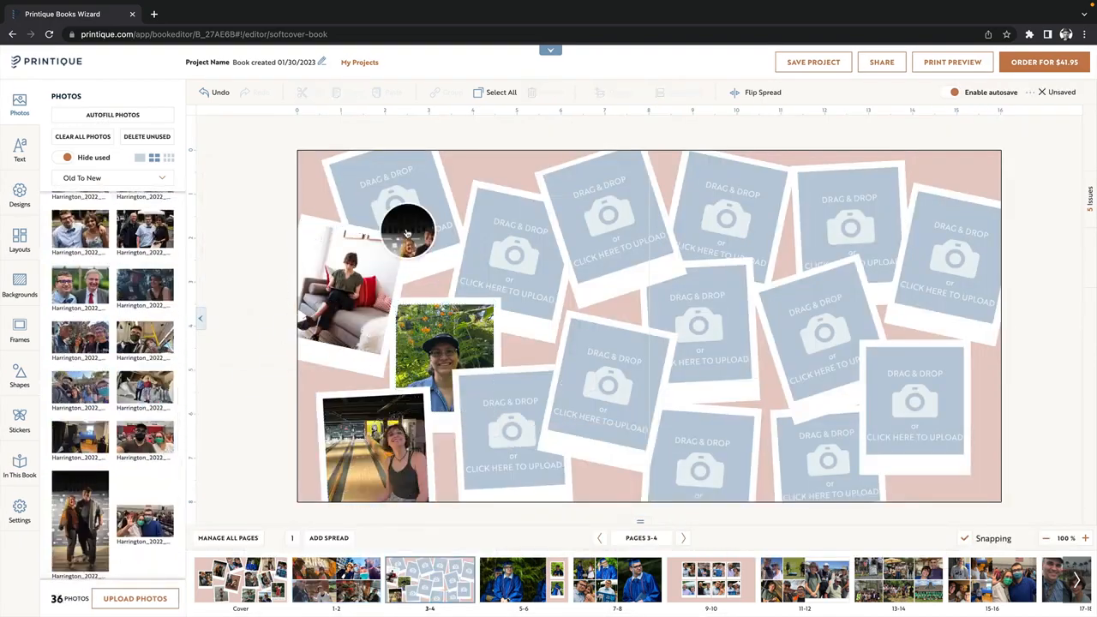
Step: Add the dark-backdrop couple, the masked scouts, the pair by the rock and the patterned-dress portrait to the collage
{"action": "left_click_drag", "start_coordinate": [408, 234], "coordinate": [394, 207]}
{"action": "double_click", "coordinate": [394, 207]}
{"action": "left_click_drag", "start_coordinate": [145, 285], "coordinate": [512, 253]}
{"action": "double_click", "coordinate": [511, 253]}
{"action": "left_click_drag", "start_coordinate": [145, 388], "coordinate": [932, 417]}
{"action": "left_click_drag", "start_coordinate": [145, 523], "coordinate": [609, 383]}
{"action": "double_click", "coordinate": [610, 383]}
Step: Place the photo of the older man at the table in the upper middle frame and the masked selfie in a lower frame
{"action": "left_click_drag", "start_coordinate": [81, 232], "coordinate": [946, 257]}
{"action": "left_click", "coordinate": [993, 224]}
{"action": "left_click_drag", "start_coordinate": [81, 262], "coordinate": [608, 214]}
{"action": "left_click_drag", "start_coordinate": [145, 214], "coordinate": [637, 250]}
{"action": "scroll", "coordinate": [145, 360], "scroll_direction": "down", "scroll_amount": 10}
{"action": "left_click_drag", "start_coordinate": [145, 372], "coordinate": [511, 429]}
{"action": "scroll", "coordinate": [119, 449], "scroll_direction": "down", "scroll_amount": 10}
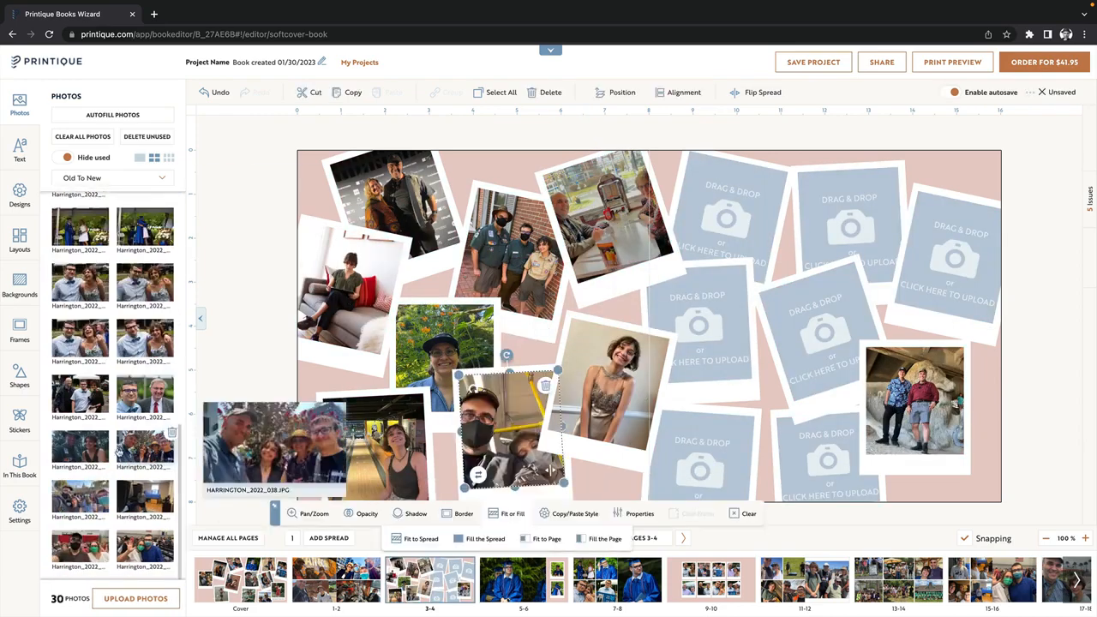
Step: Place the photo of people holding cups in the first lower frame of page 4 and the tablet reading photo above it
{"action": "scroll", "coordinate": [119, 450], "scroll_direction": "up", "scroll_amount": 10}
{"action": "left_click_drag", "start_coordinate": [145, 454], "coordinate": [705, 466]}
{"action": "left_click_drag", "start_coordinate": [81, 454], "coordinate": [698, 326]}
{"action": "left_click_drag", "start_coordinate": [81, 319], "coordinate": [699, 326]}
{"action": "scroll", "coordinate": [112, 337], "scroll_direction": "down", "scroll_amount": 10}
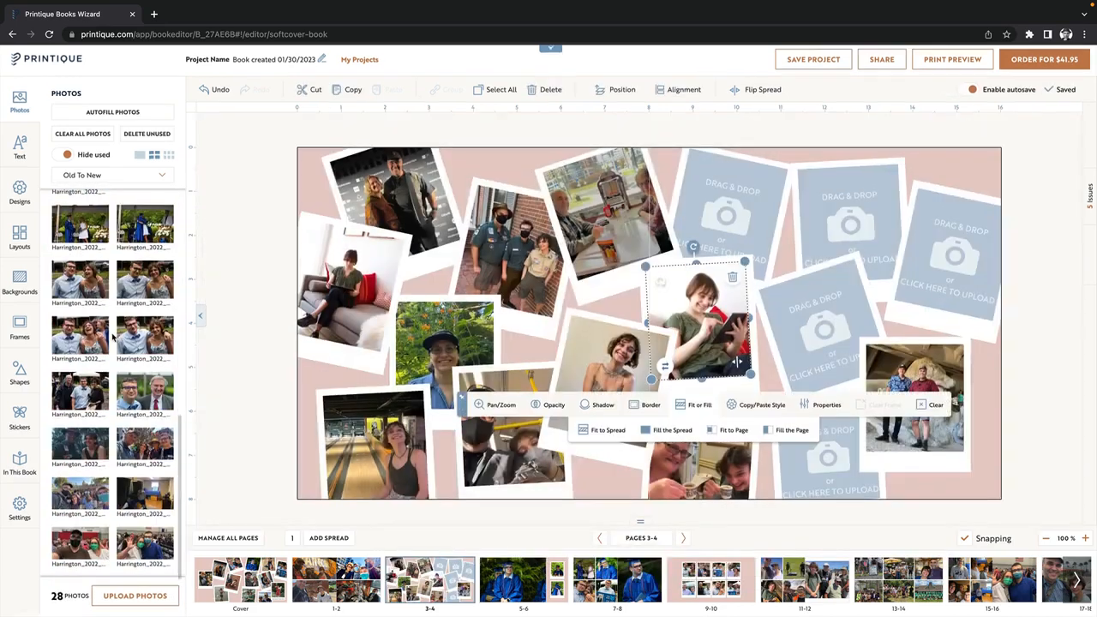
Step: Fill the remaining collage frames on page 4 and adjust the photo crops
{"action": "left_click_drag", "start_coordinate": [145, 543], "coordinate": [703, 326]}
{"action": "left_click_drag", "start_coordinate": [145, 335], "coordinate": [733, 208]}
{"action": "scroll", "coordinate": [133, 343], "scroll_direction": "down", "scroll_amount": 10}
{"action": "left_click_drag", "start_coordinate": [80, 544], "coordinate": [823, 463]}
{"action": "double_click", "coordinate": [823, 463]}
{"action": "left_click_drag", "start_coordinate": [145, 443], "coordinate": [849, 224]}
{"action": "left_click_drag", "start_coordinate": [81, 443], "coordinate": [849, 225]}
{"action": "scroll", "coordinate": [112, 360], "scroll_direction": "up", "scroll_amount": 10}
{"action": "left_click_drag", "start_coordinate": [81, 335], "coordinate": [824, 334]}
{"action": "double_click", "coordinate": [825, 334]}
{"action": "left_click", "coordinate": [1038, 411]}
Step: Apply the four-small-one-large layout to the last spread and place the silver sculpture group photo in its first upper frame
{"action": "scroll", "coordinate": [112, 360], "scroll_direction": "down", "scroll_amount": 10}
{"action": "left_click", "coordinate": [952, 257]}
{"action": "left_click", "coordinate": [1046, 538]}
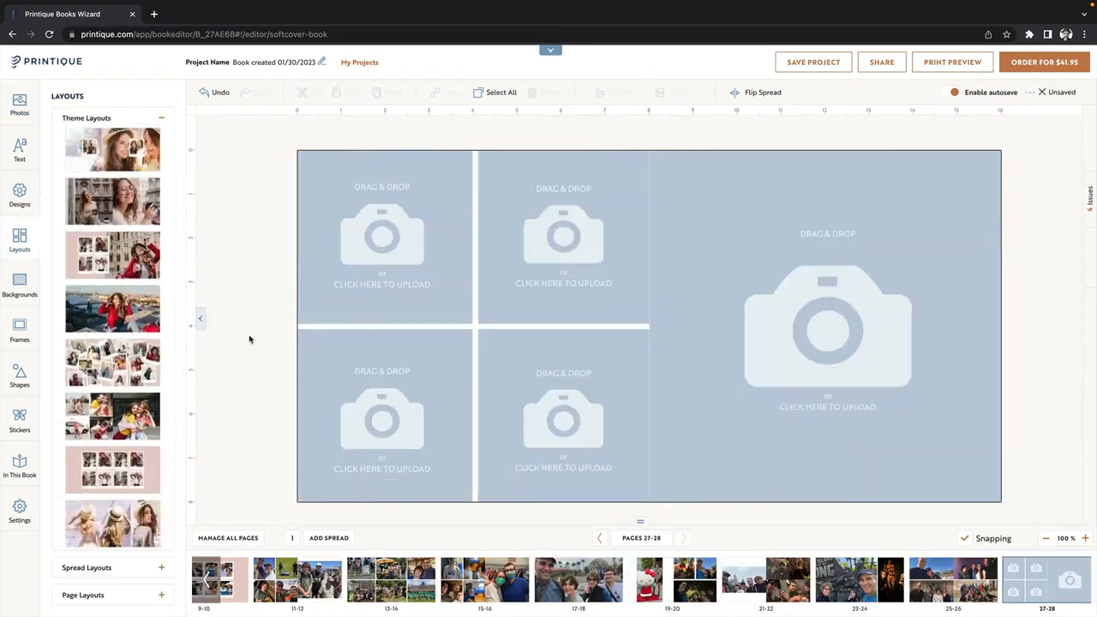
{"action": "left_click", "coordinate": [19, 104]}
{"action": "left_click_drag", "start_coordinate": [80, 353], "coordinate": [384, 235]}
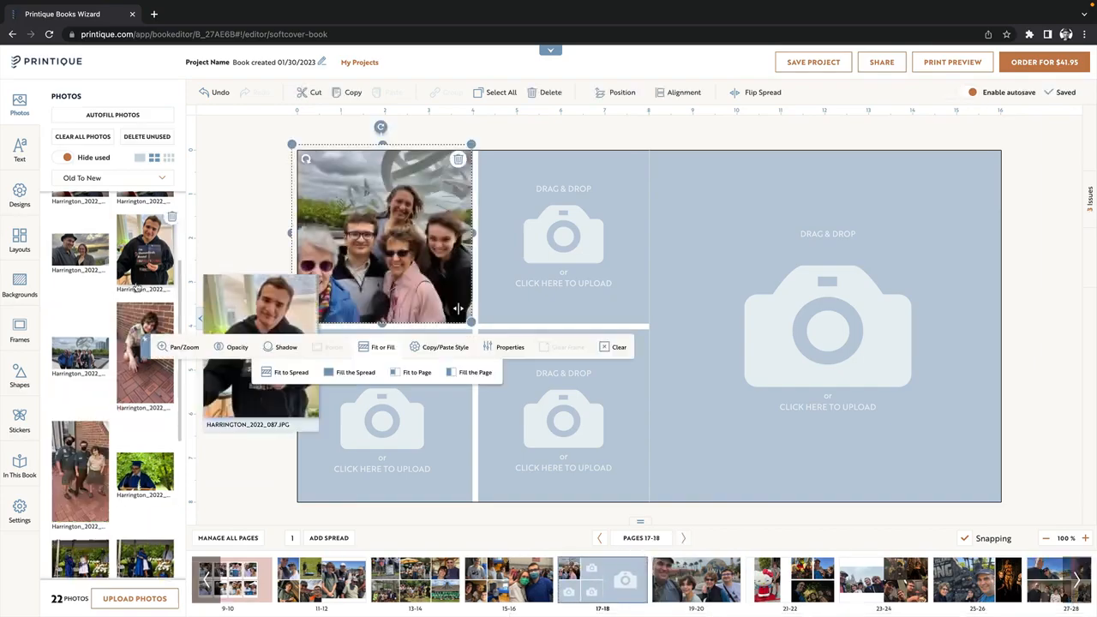
{"action": "left_click_drag", "start_coordinate": [136, 288], "coordinate": [137, 454]}
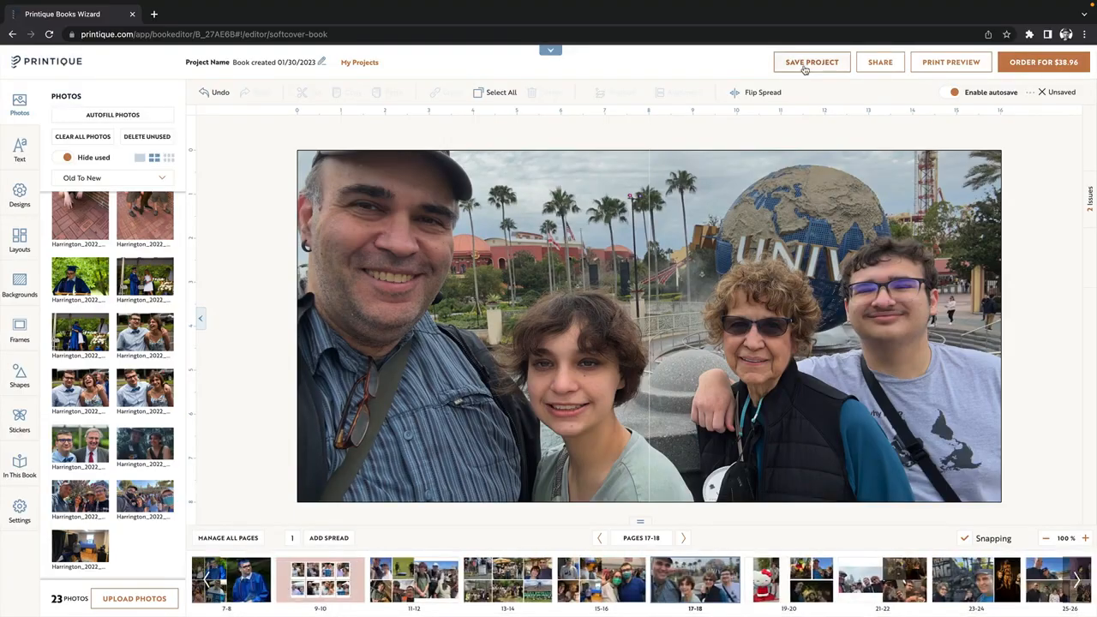
Step: Review the spreads of the book from the cover onward and save the project
{"action": "left_click", "coordinate": [1044, 61]}
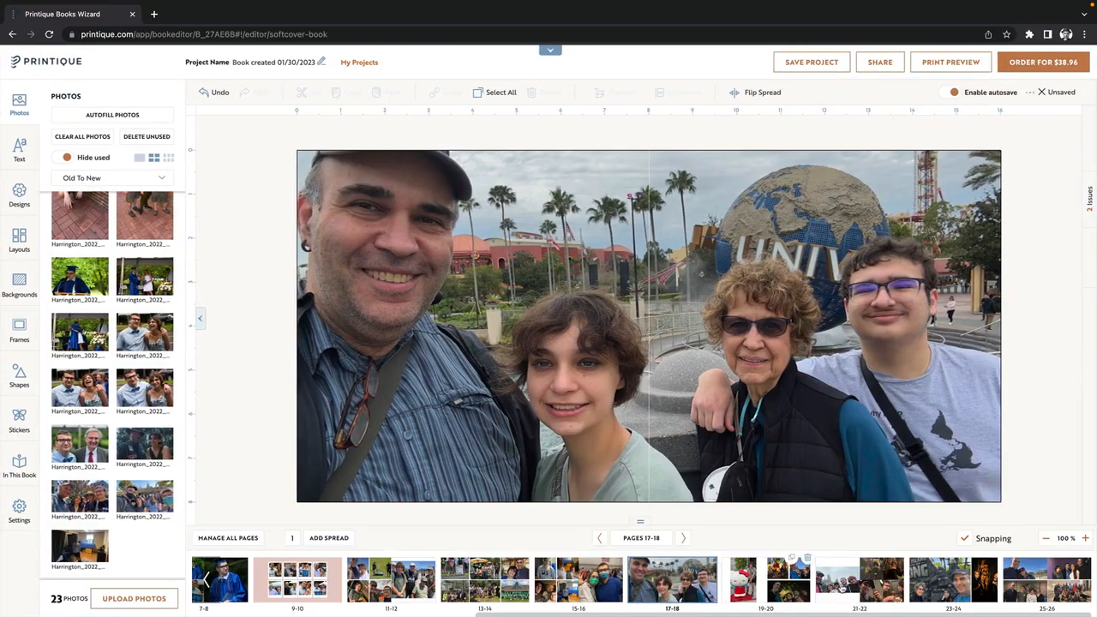
{"action": "scroll", "coordinate": [902, 587], "scroll_direction": "left", "scroll_amount": 5}
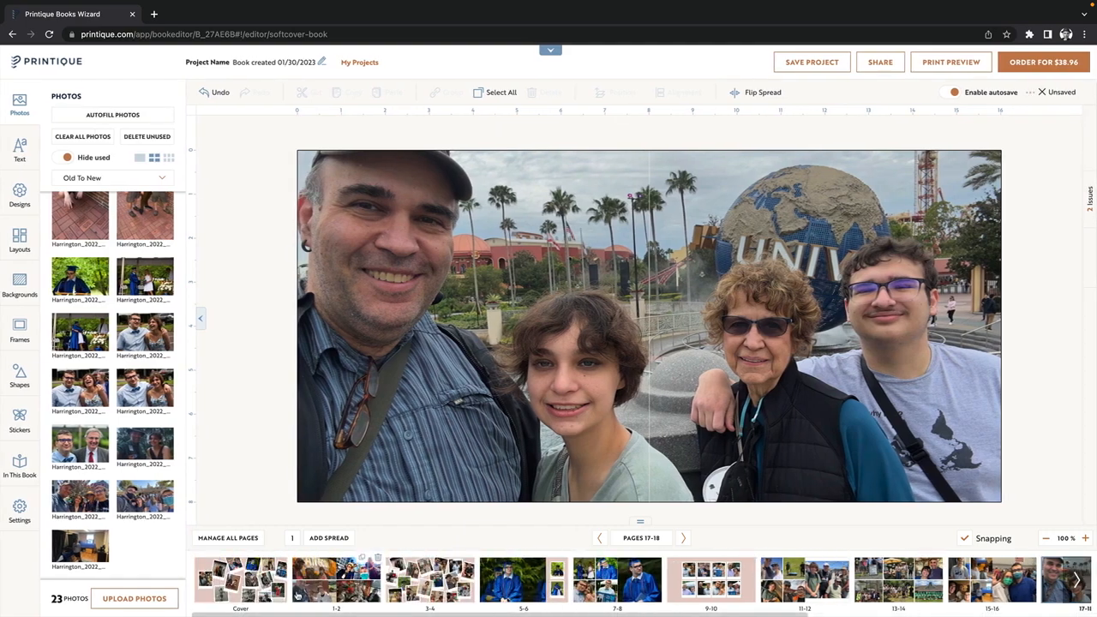
{"action": "scroll", "coordinate": [265, 591], "scroll_direction": "right", "scroll_amount": 5}
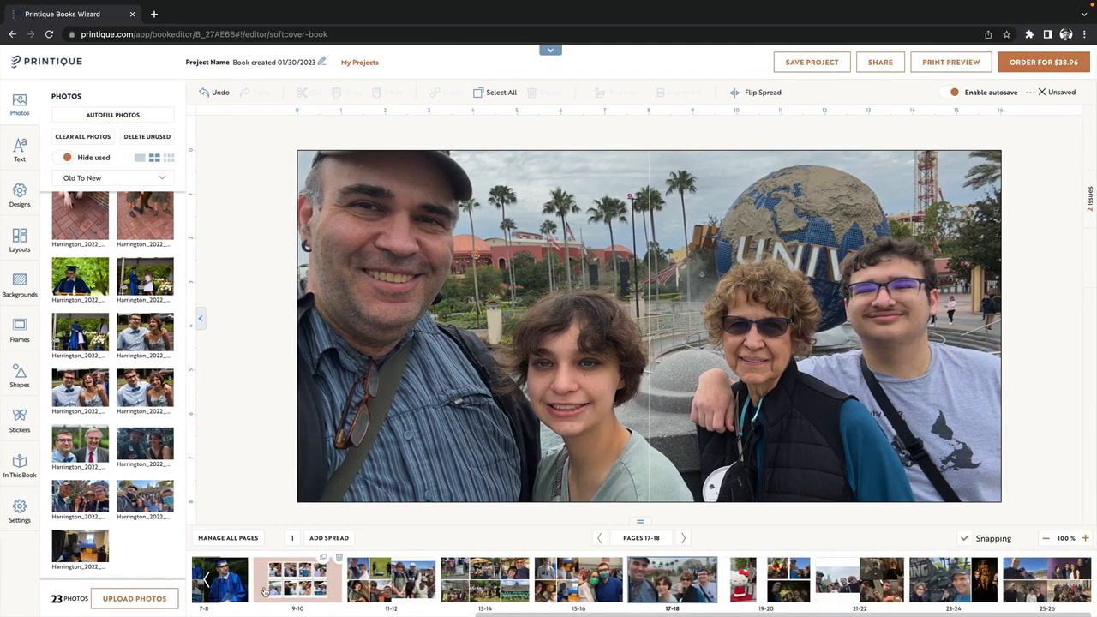
{"action": "scroll", "coordinate": [266, 592], "scroll_direction": "left", "scroll_amount": 1}
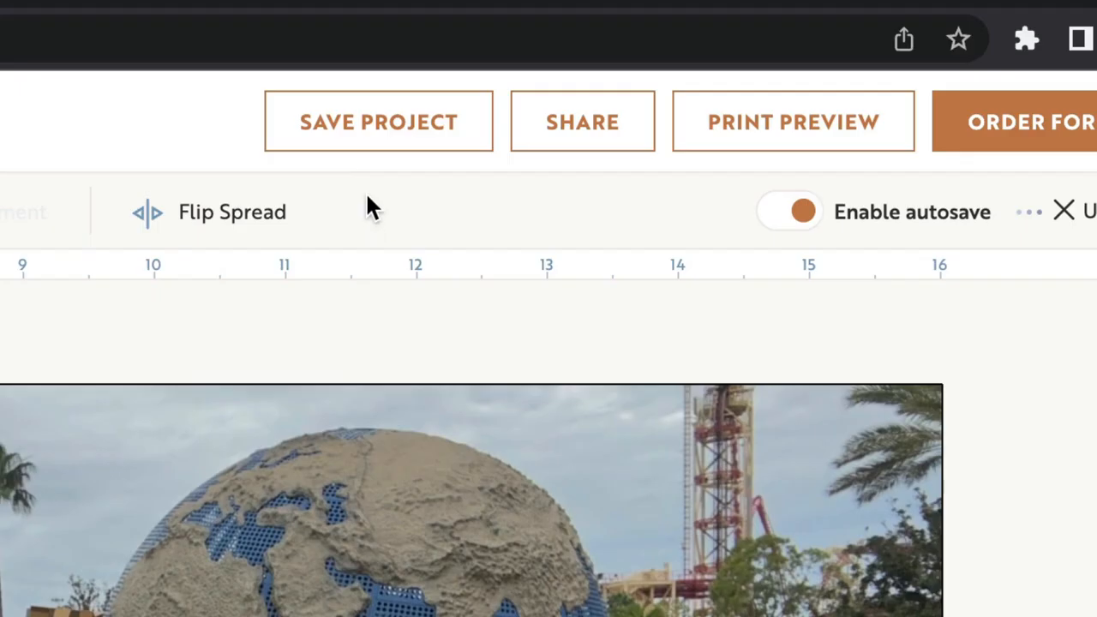
{"action": "left_click", "coordinate": [359, 146]}
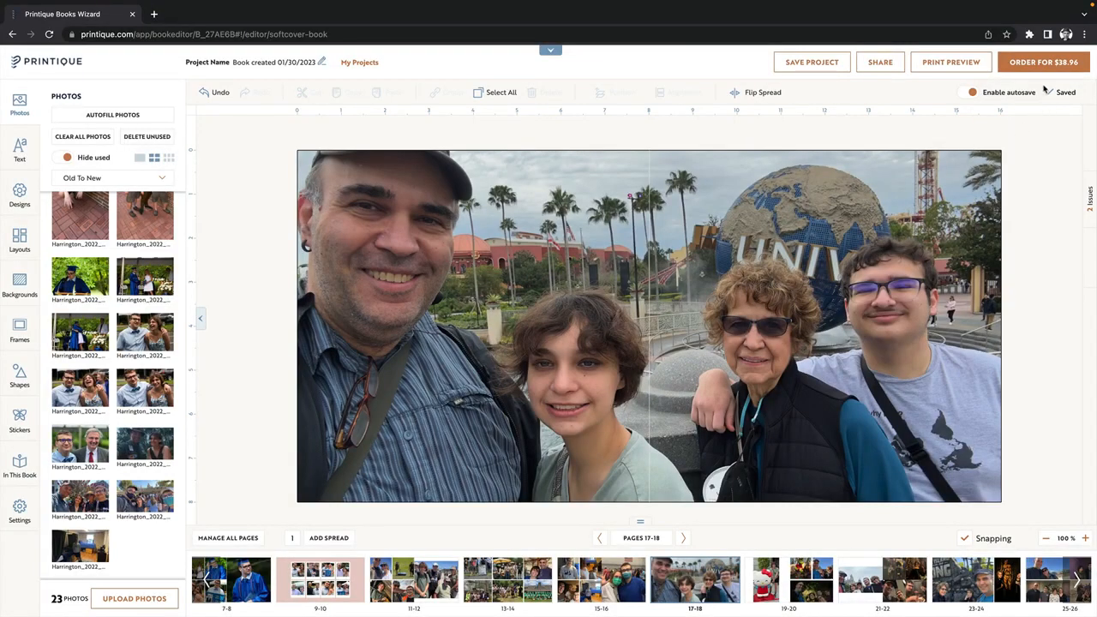
Step: Proceed to order the book, check the trim-area warning on pages 3-4 and dismiss the warnings
{"action": "left_click", "coordinate": [1044, 65]}
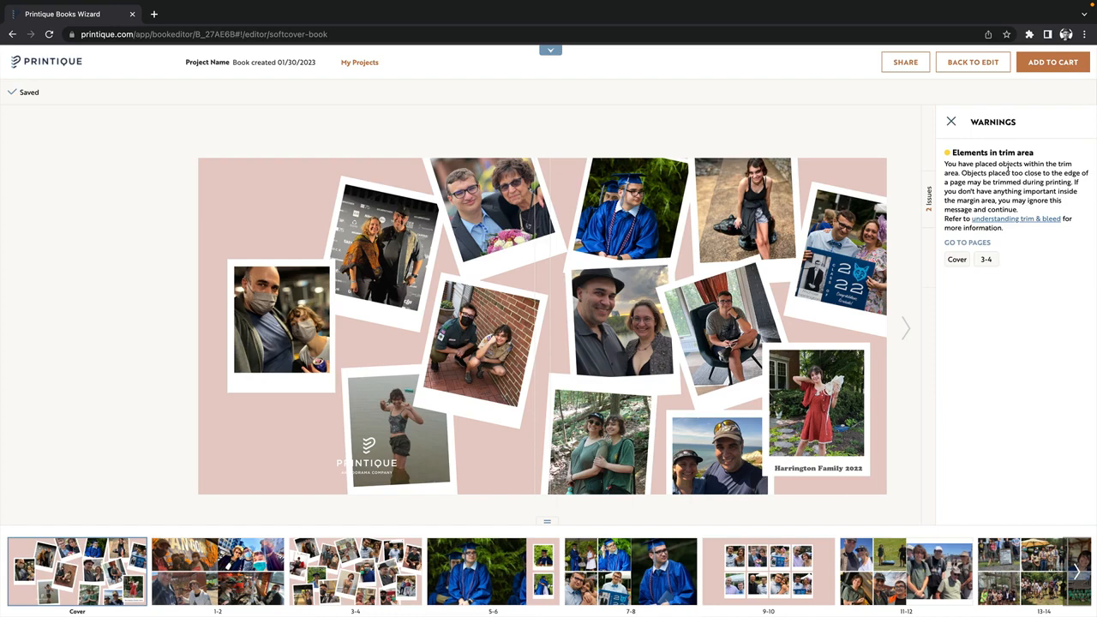
{"action": "left_click", "coordinate": [987, 261]}
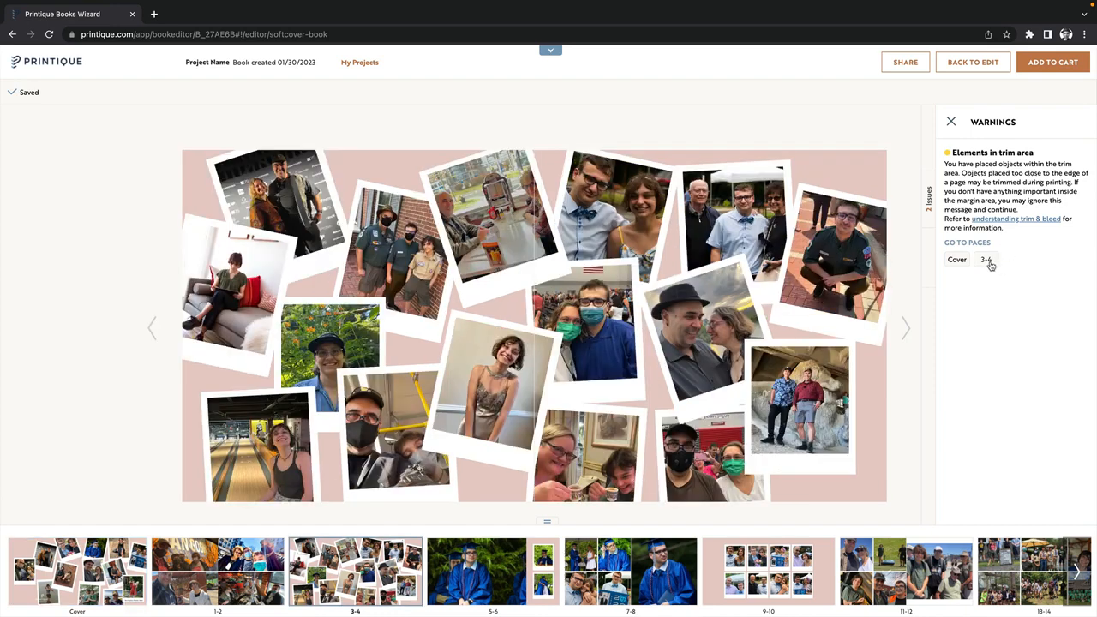
{"action": "left_click", "coordinate": [954, 123]}
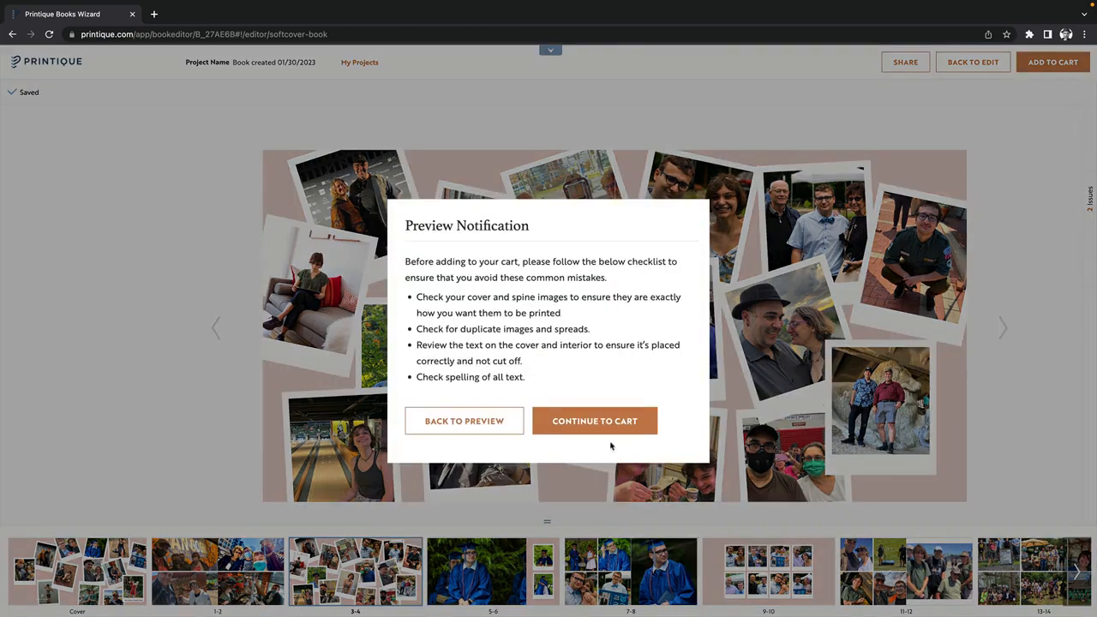
Step: Add the softcover book to the shopping cart past the preview checklist and expand the coupon code section
{"action": "left_click", "coordinate": [580, 432]}
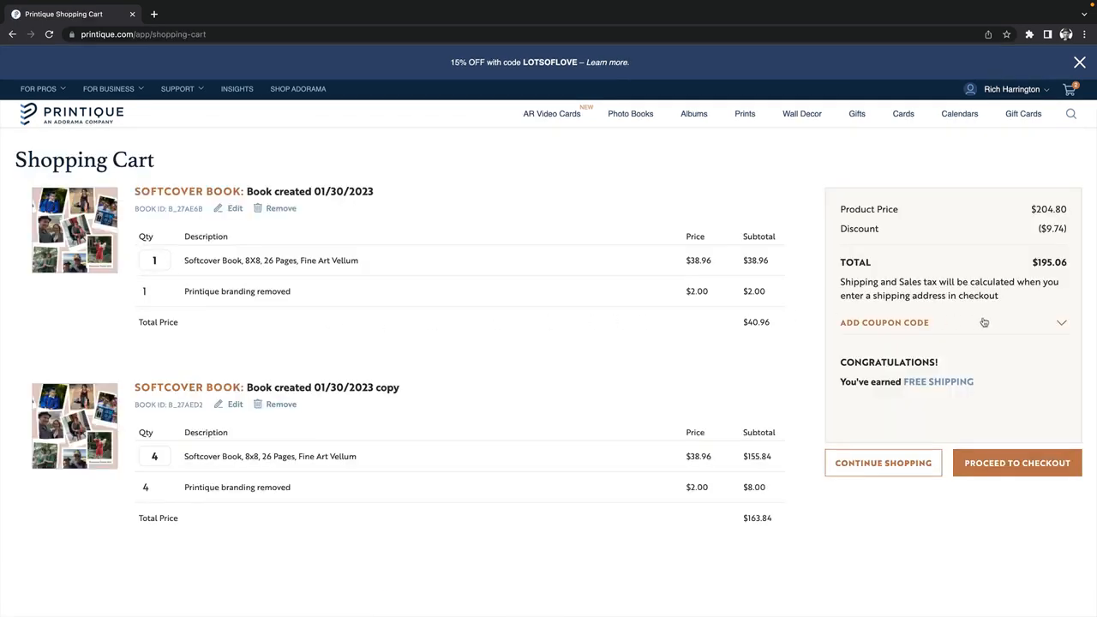
{"action": "left_click", "coordinate": [1046, 327]}
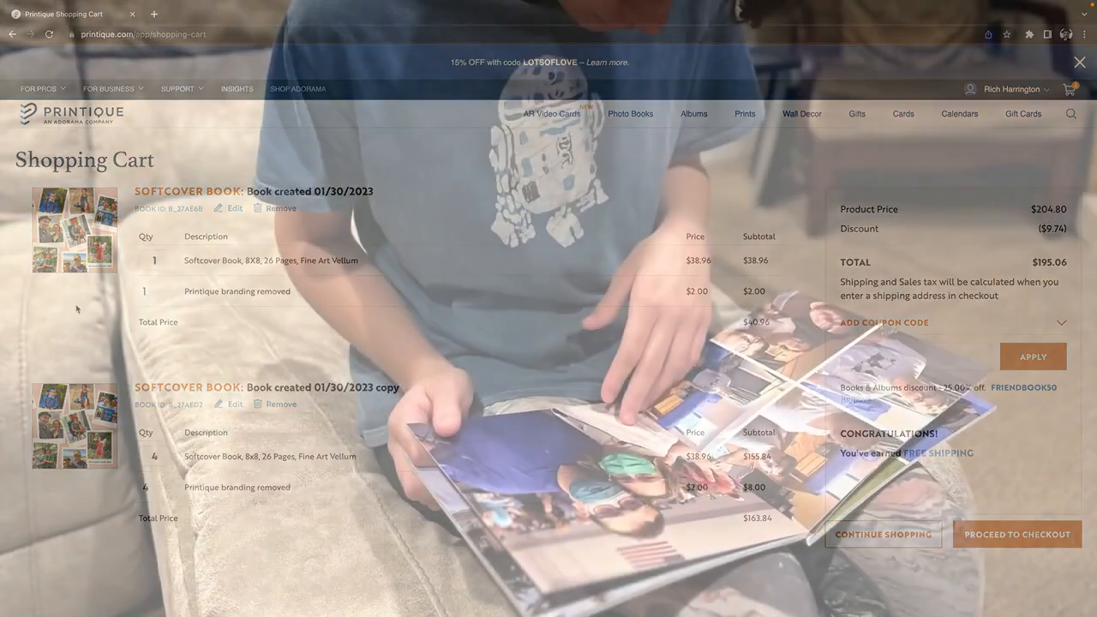